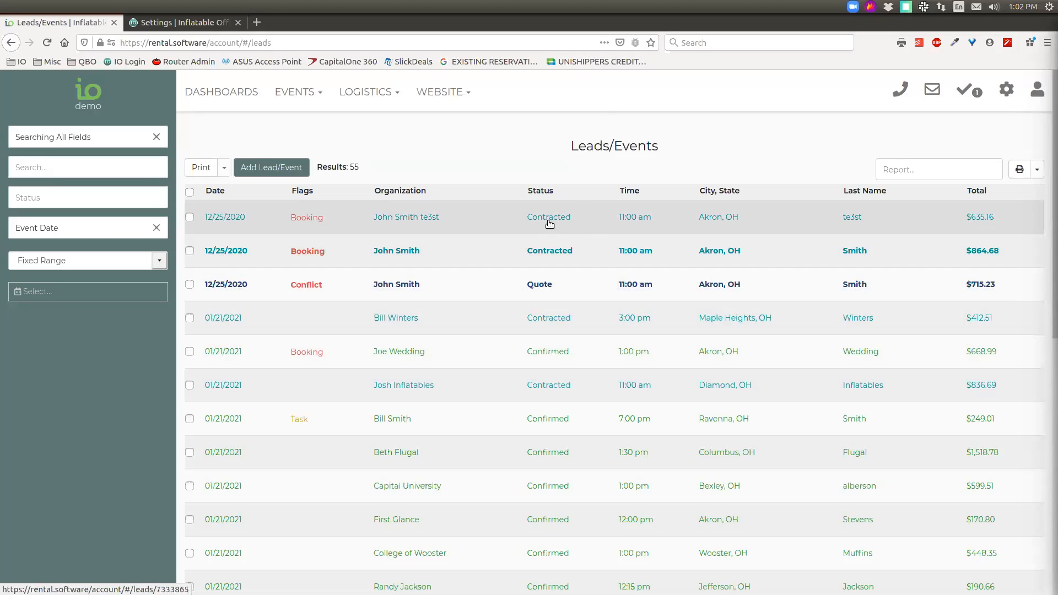
- Open the first contracted 12/25/2020 lead in the list and review its item pricing, venue and customer sections
left_click(549, 224)
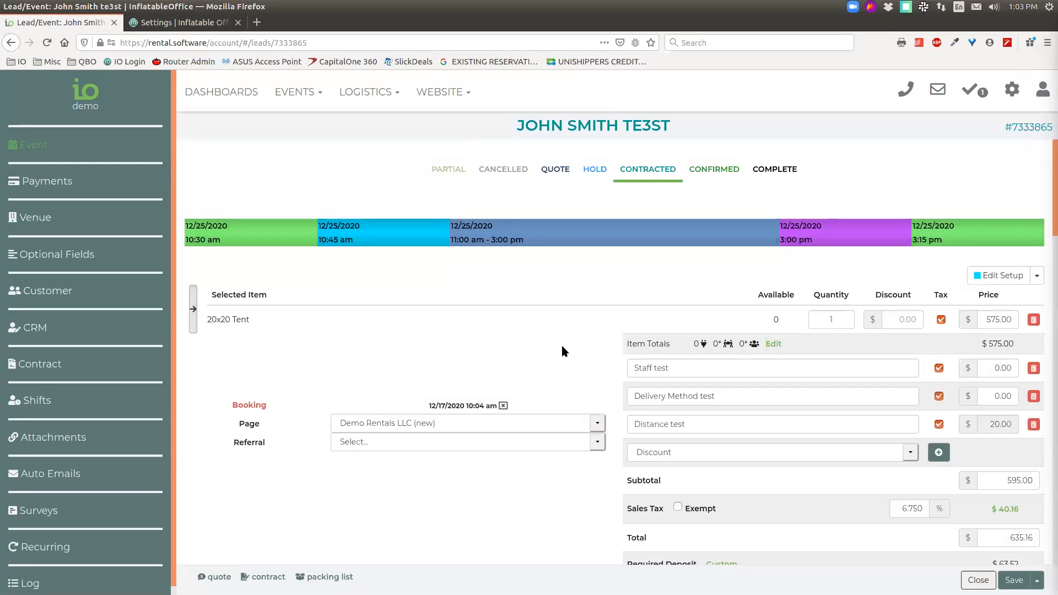
scroll(606, 331, "down", 2)
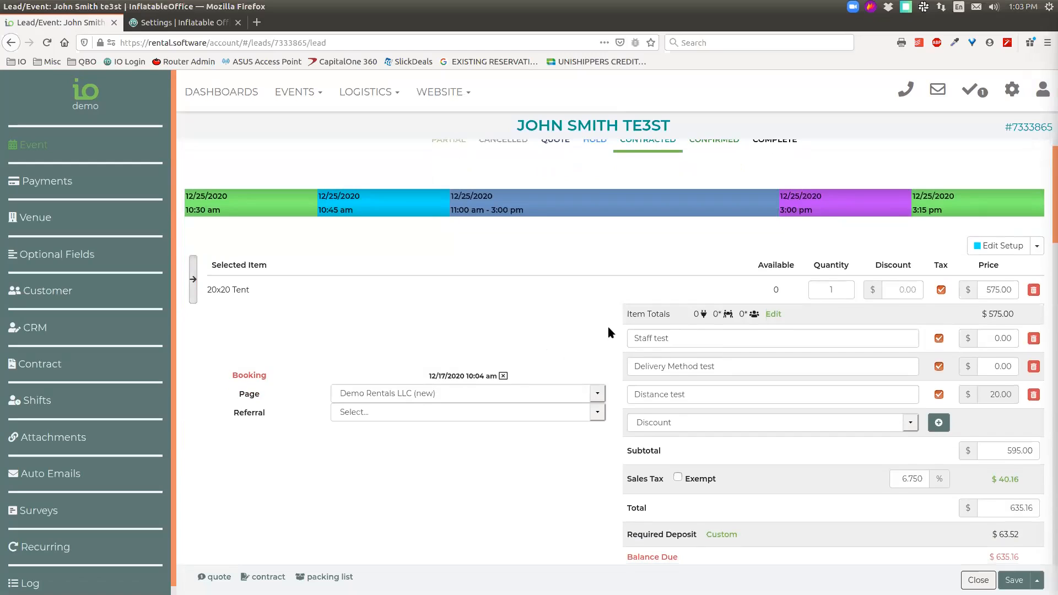
scroll(610, 316, "down", 1)
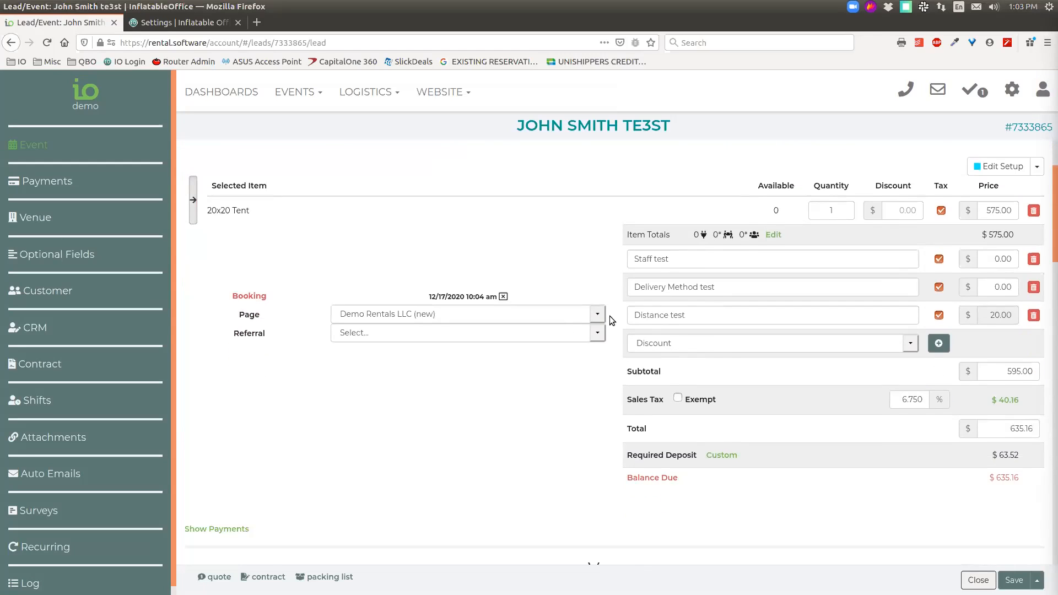
scroll(546, 372, "down", 5)
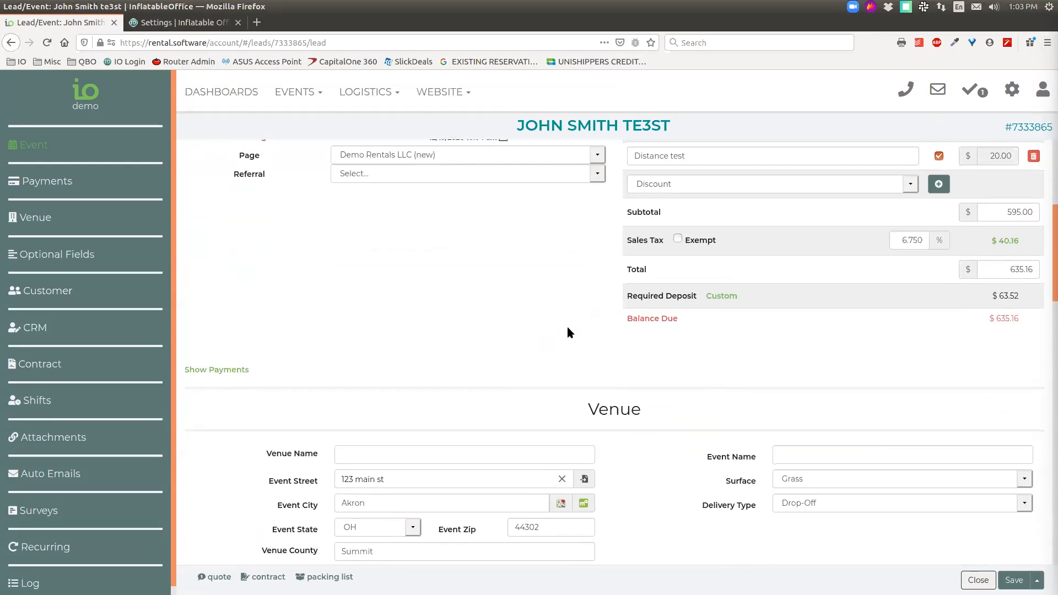
scroll(624, 324, "down", 5)
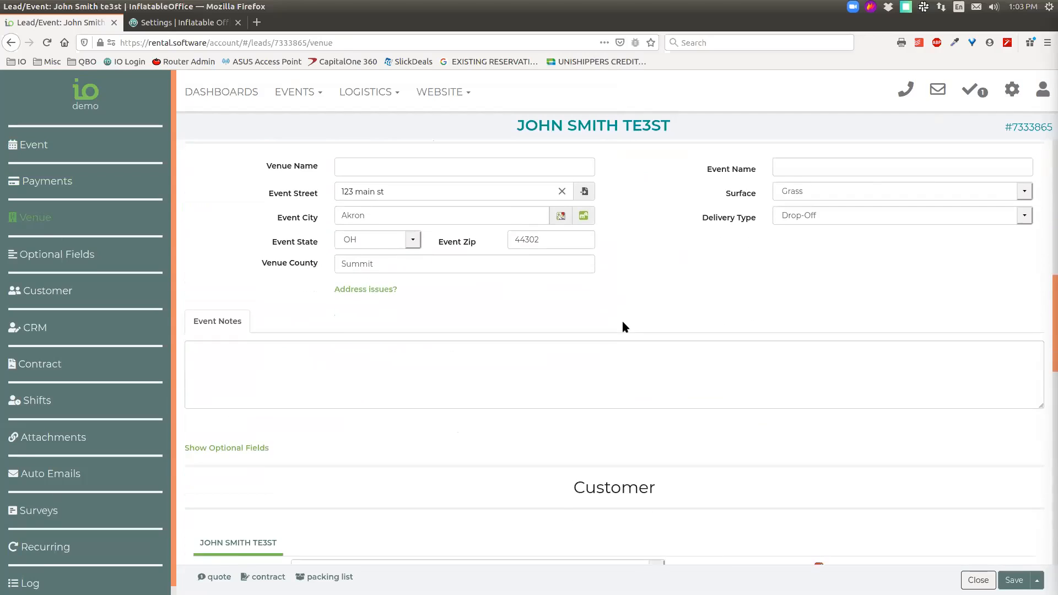
scroll(690, 309, "down", 1)
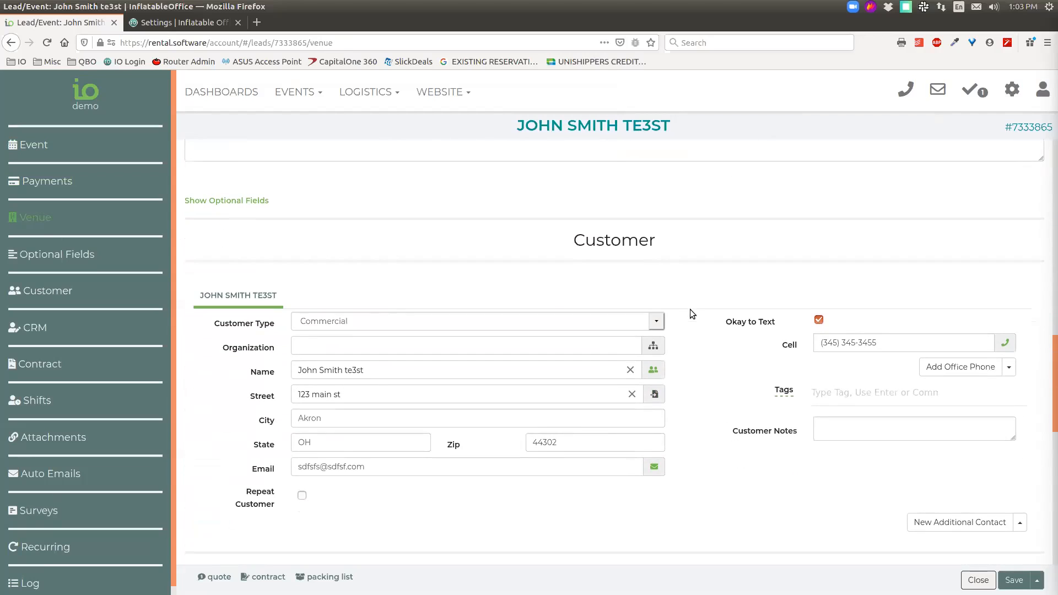
- Switch to the classic InflatableOffice site and open the contracted Maple Heights lead dated 1/21/2021 from its leads list
left_click(182, 22)
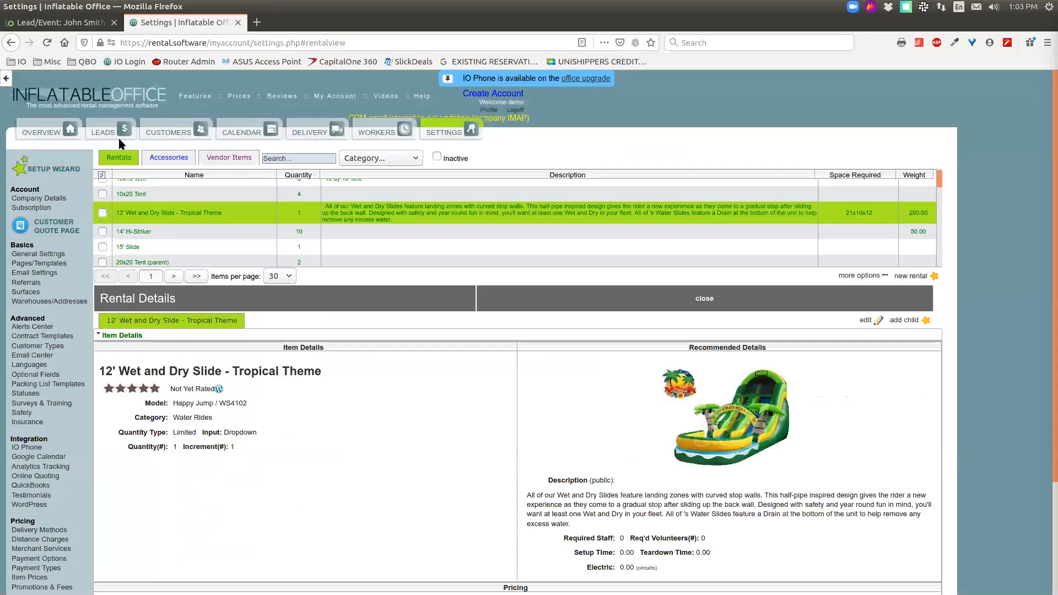
left_click(104, 131)
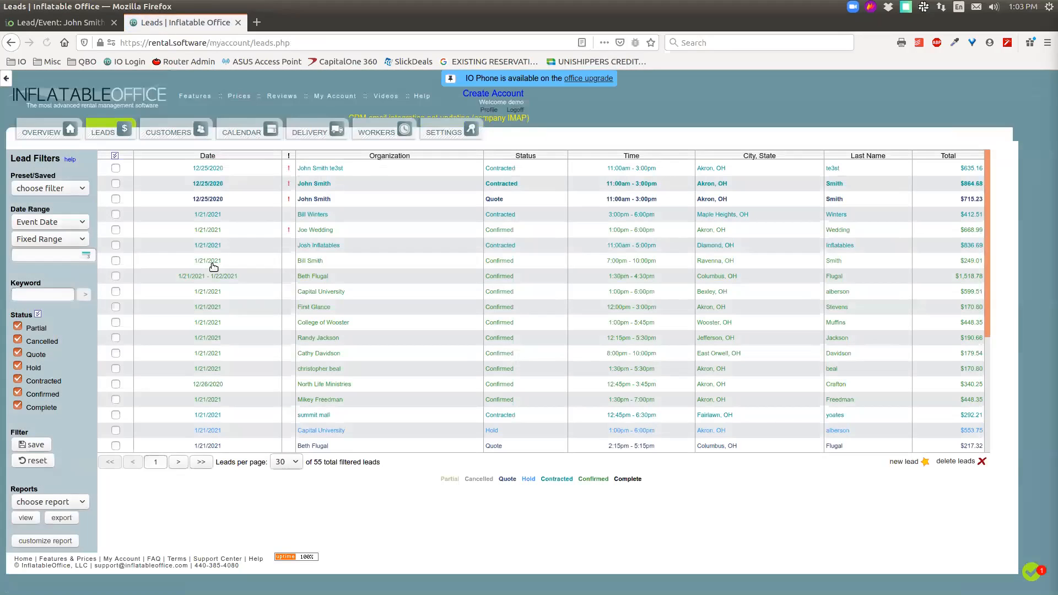
left_click(330, 218)
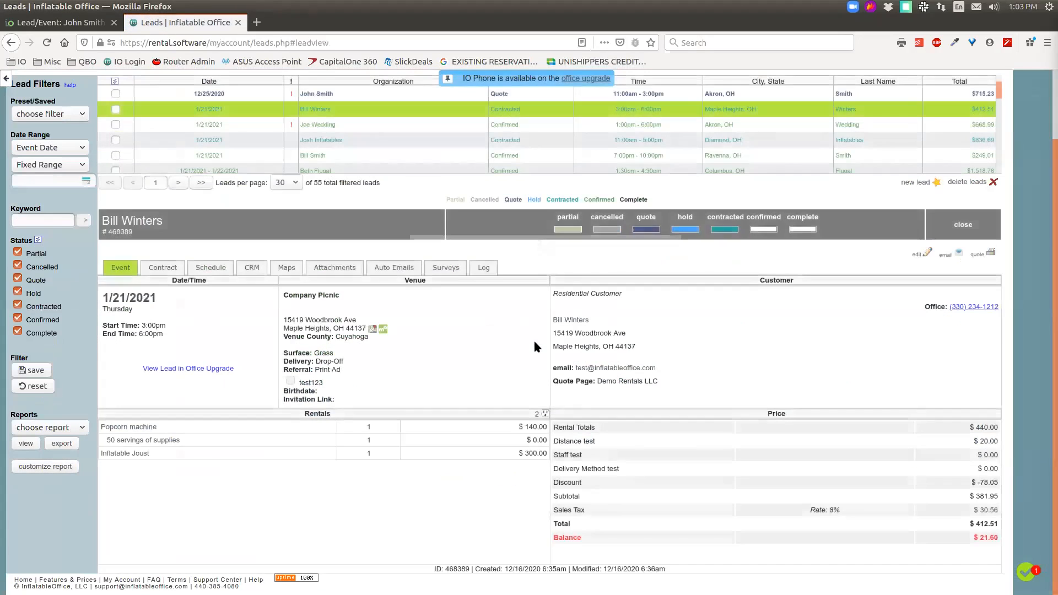
- Look through the Maple Heights lead's contract, schedule and CRM details, returning to its event details
left_click(160, 270)
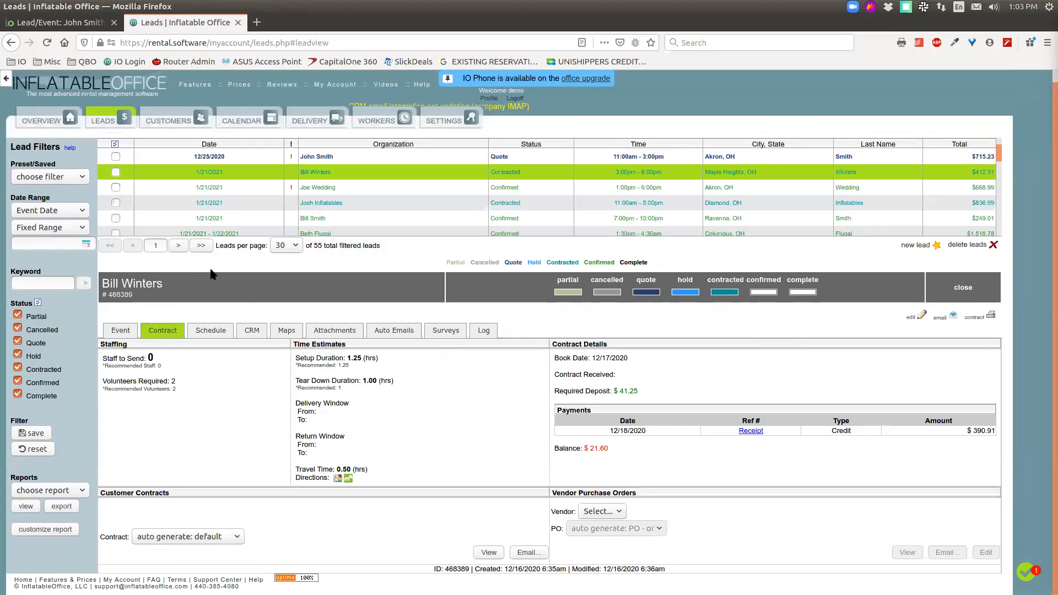
left_click(224, 339)
left_click(255, 343)
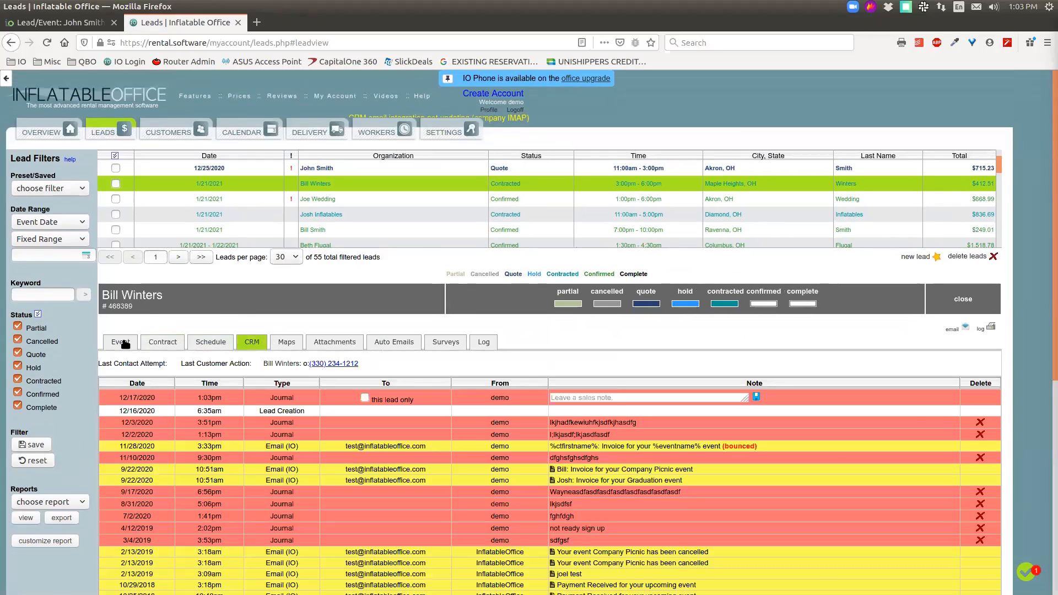
left_click(122, 342)
- Open the Maple Heights lead for editing, review its venue, customer, rental and price fields, and cancel the edit
left_click(928, 328)
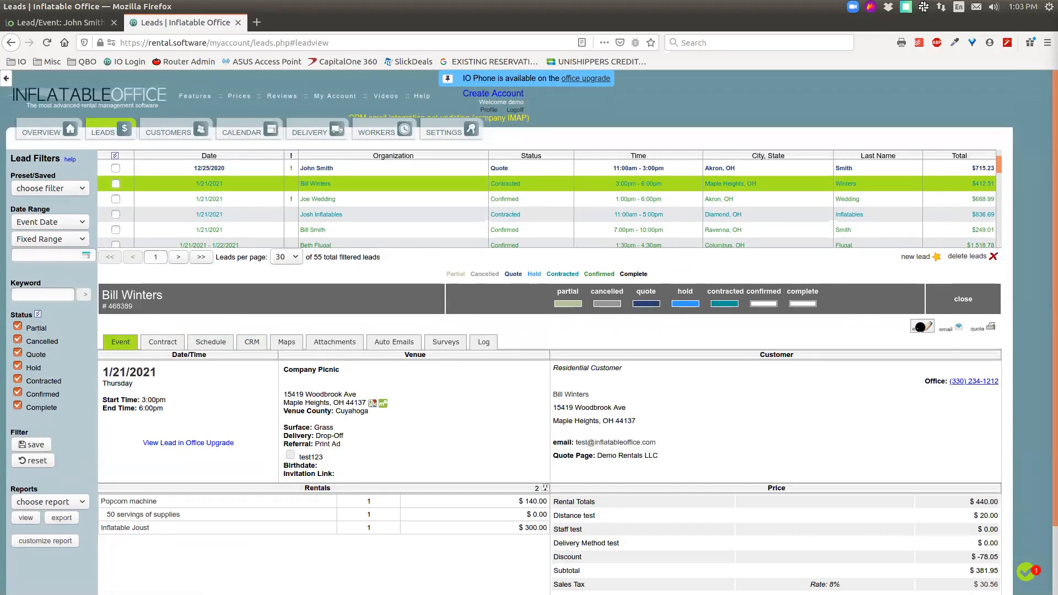
scroll(466, 335, "down", 3)
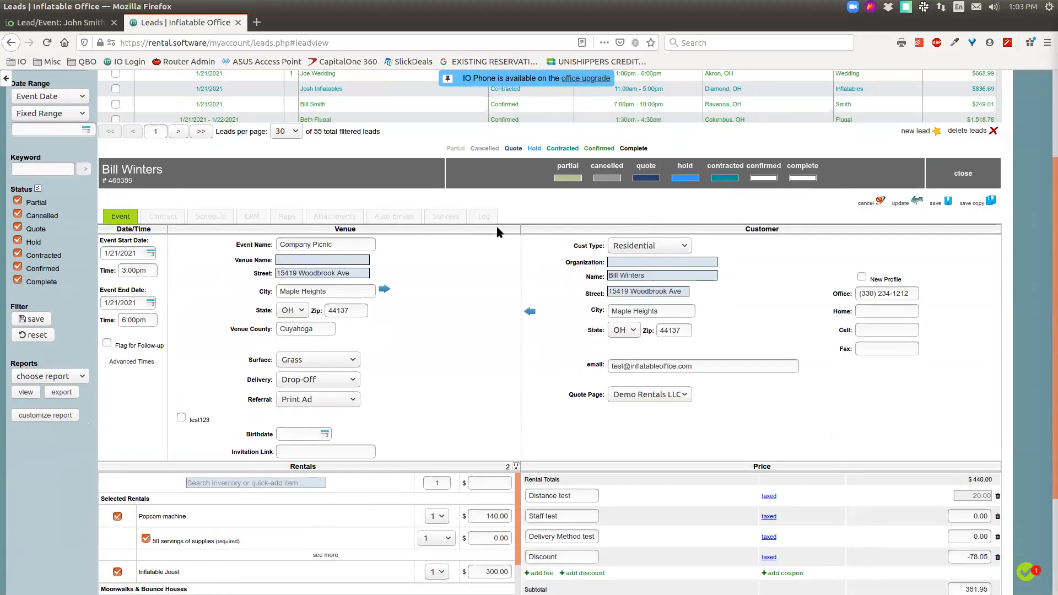
scroll(479, 241, "down", 3)
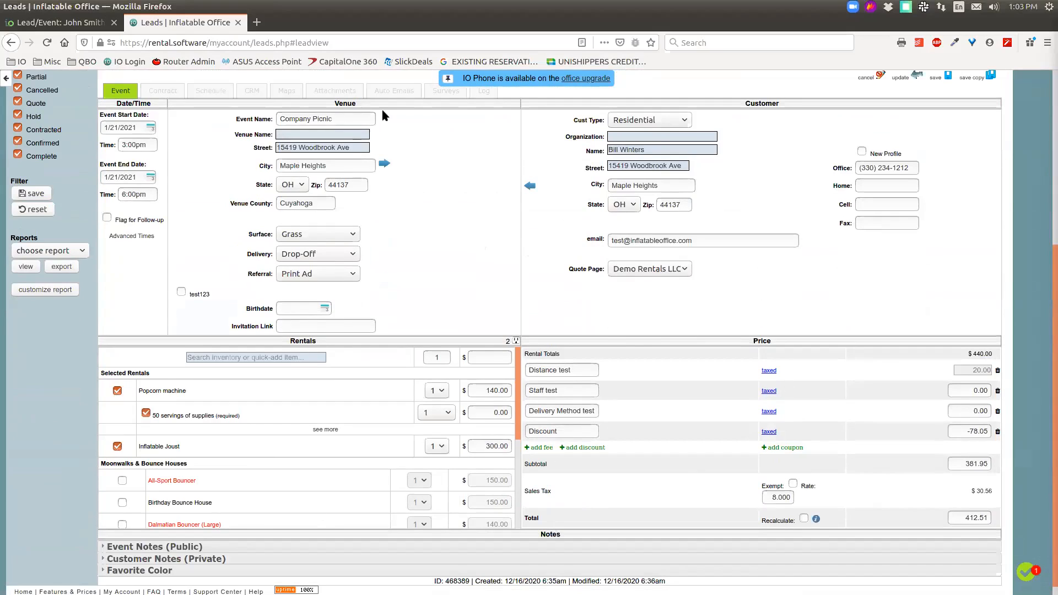
scroll(876, 199, "up", 2)
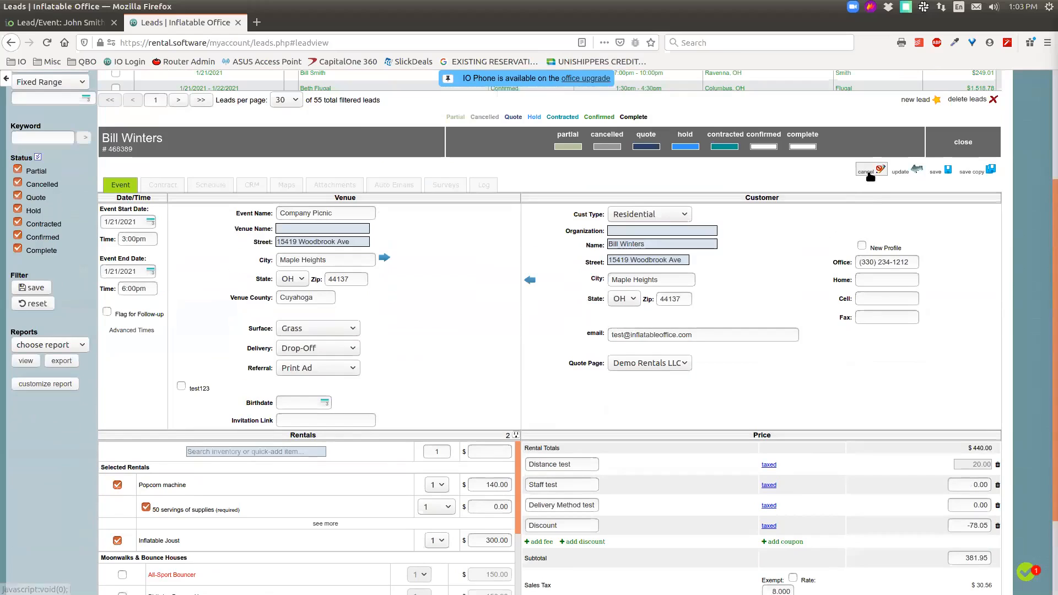
left_click(870, 174)
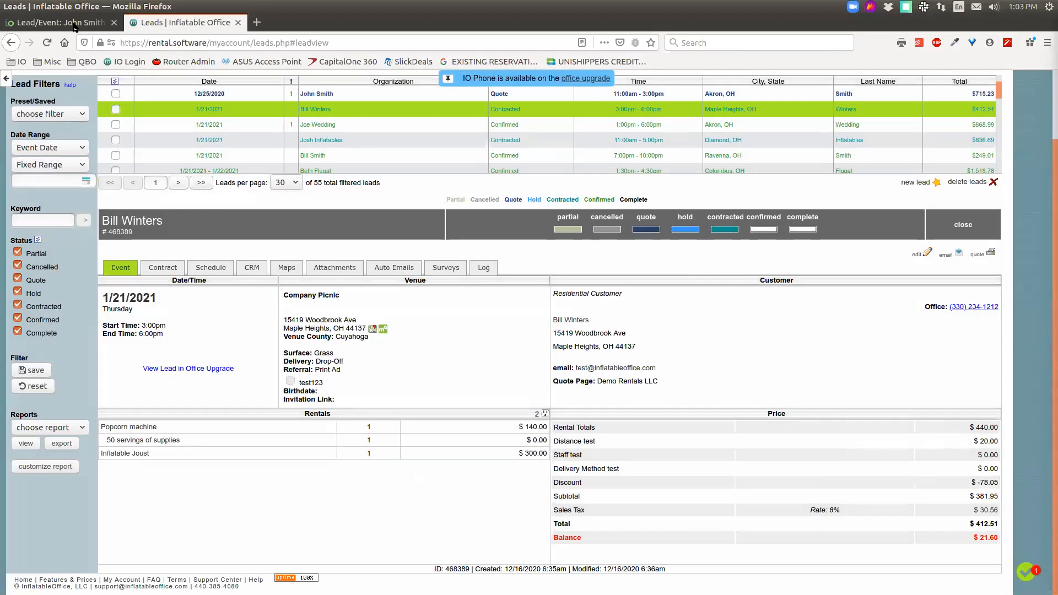
- Switch back to the upgraded site, close the open lead and reopen the first 12/25/2020 contracted lead
left_click(74, 23)
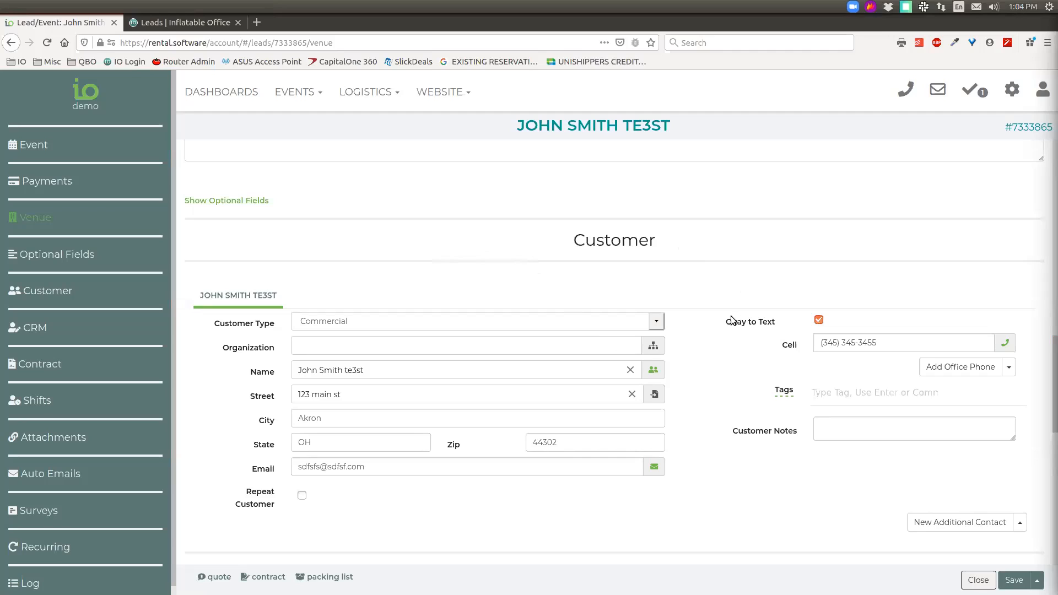
left_click(977, 580)
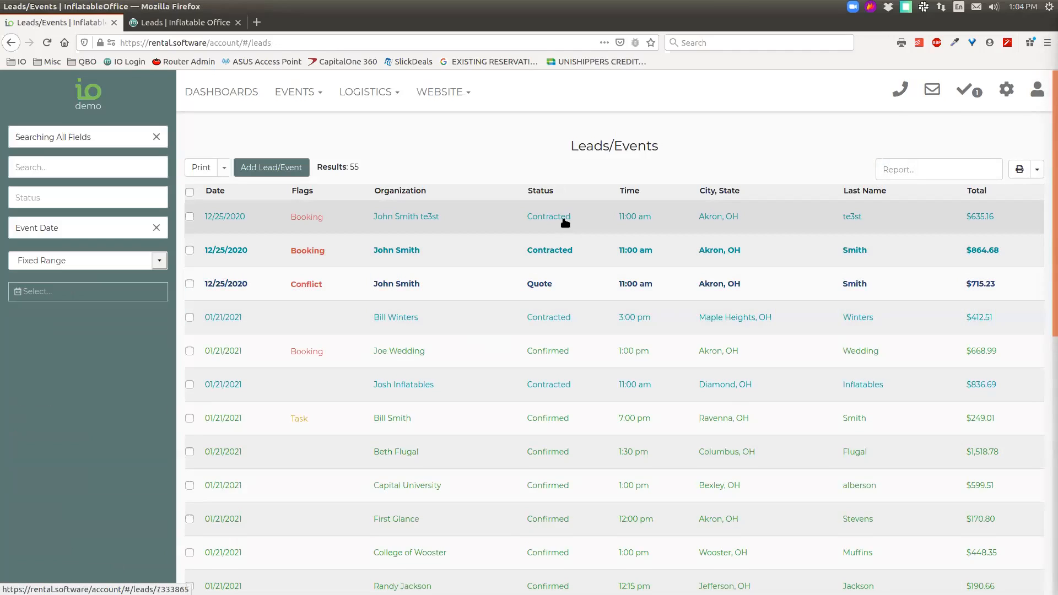
left_click(564, 222)
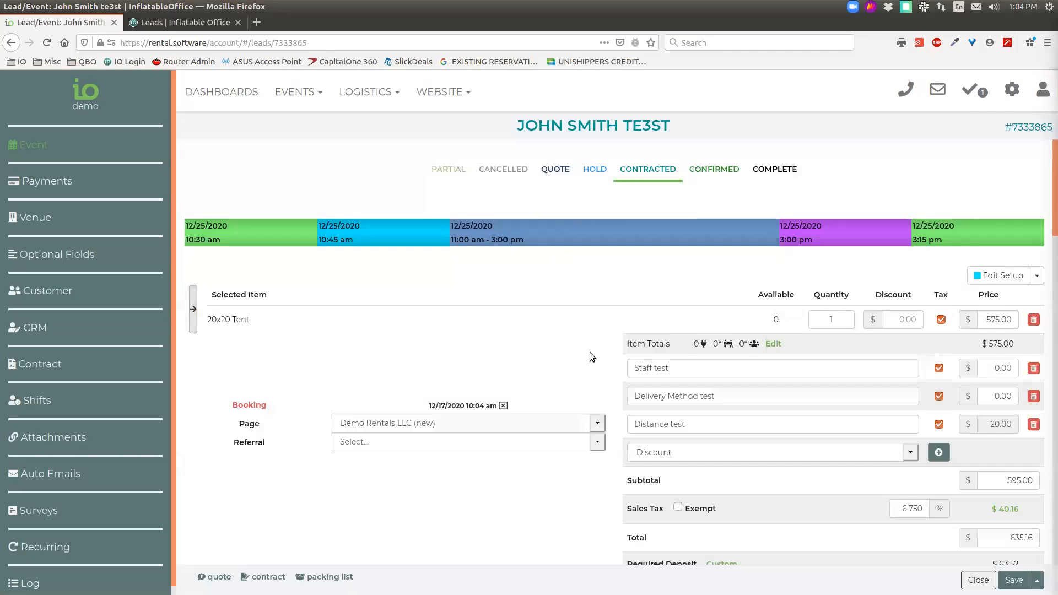
- Review the reopened lead's pricing and venue details and jump to its Attachments section
scroll(590, 353, "down", 5)
scroll(568, 417, "down", 3)
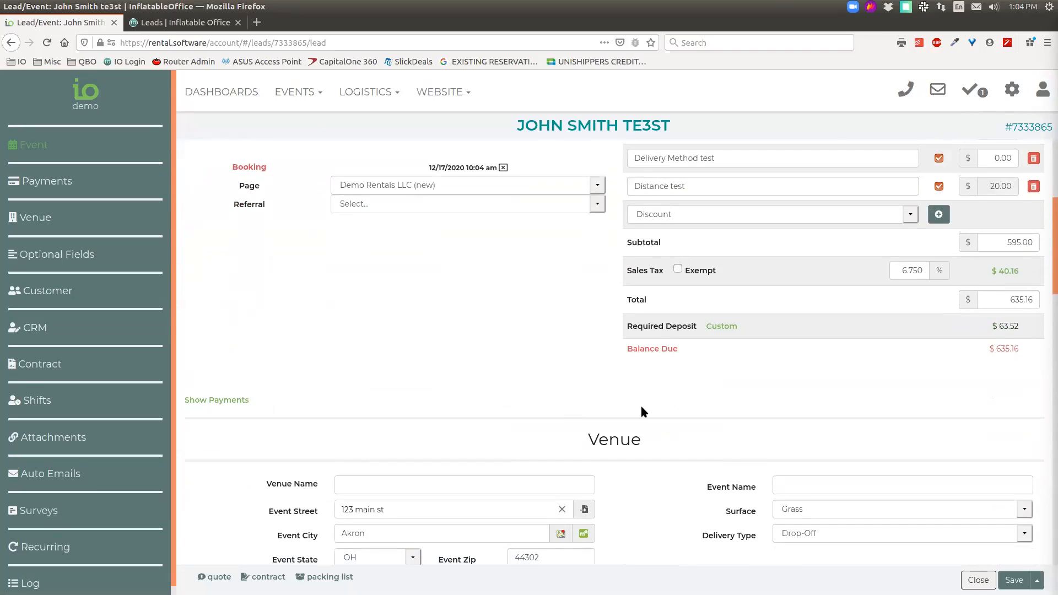
scroll(630, 411, "down", 4)
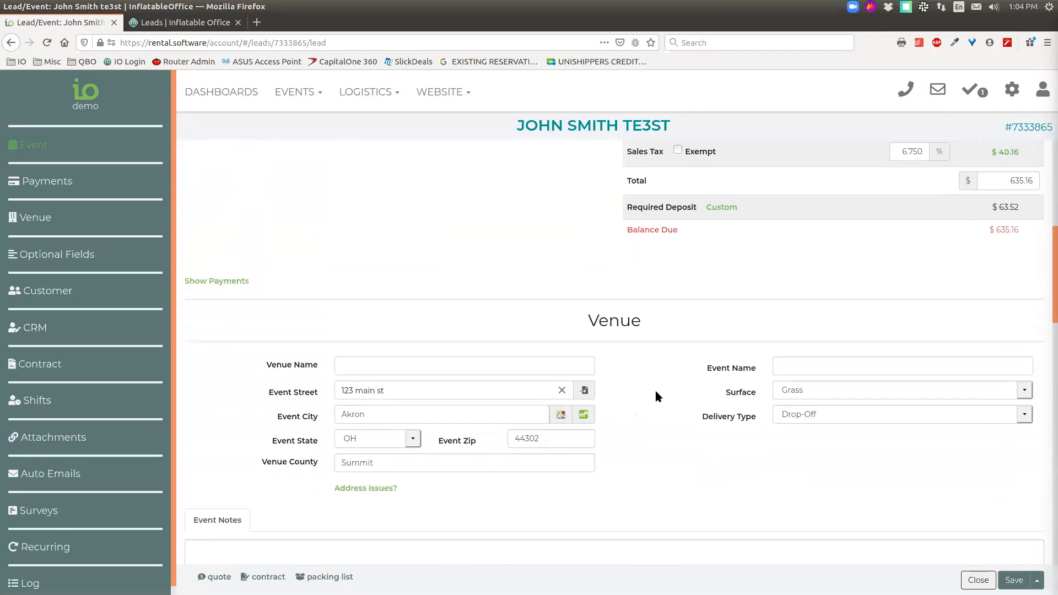
scroll(653, 393, "down", 2)
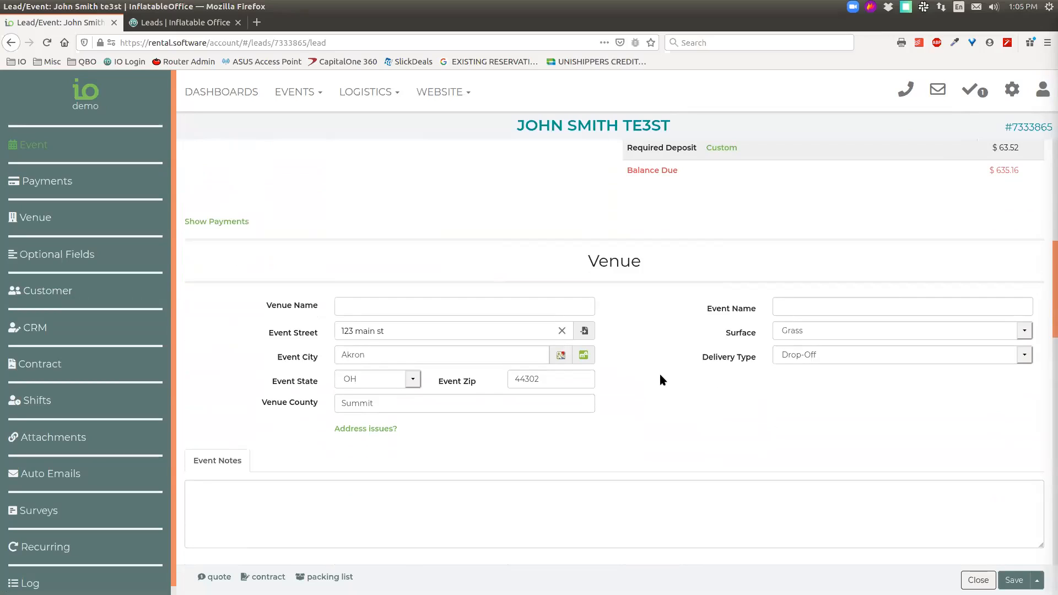
left_click(52, 441)
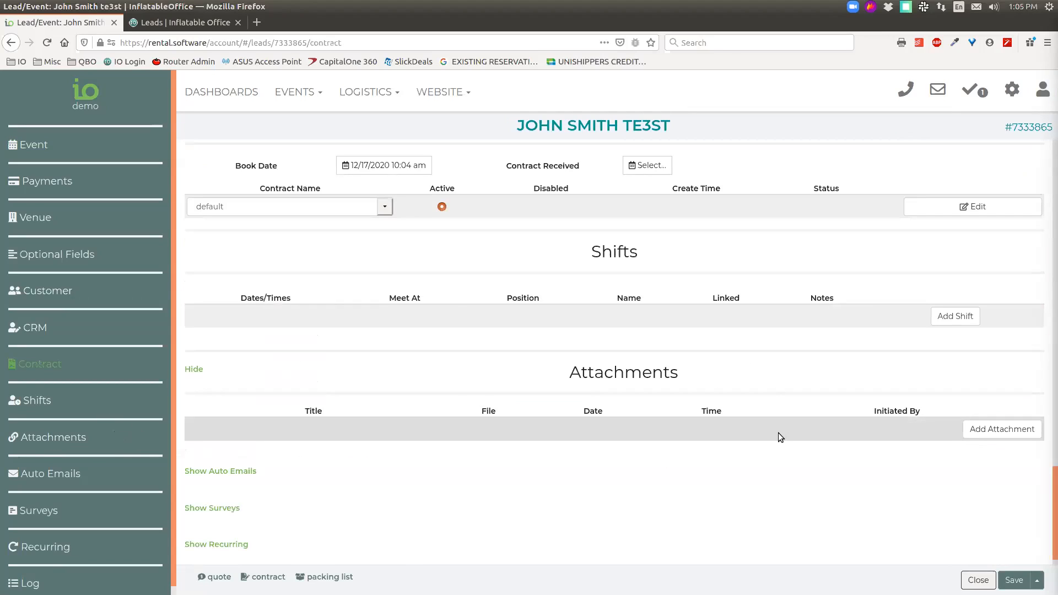
- Return to the lead's Event section and examine the page from the item pricing down to the event notes
left_click(34, 145)
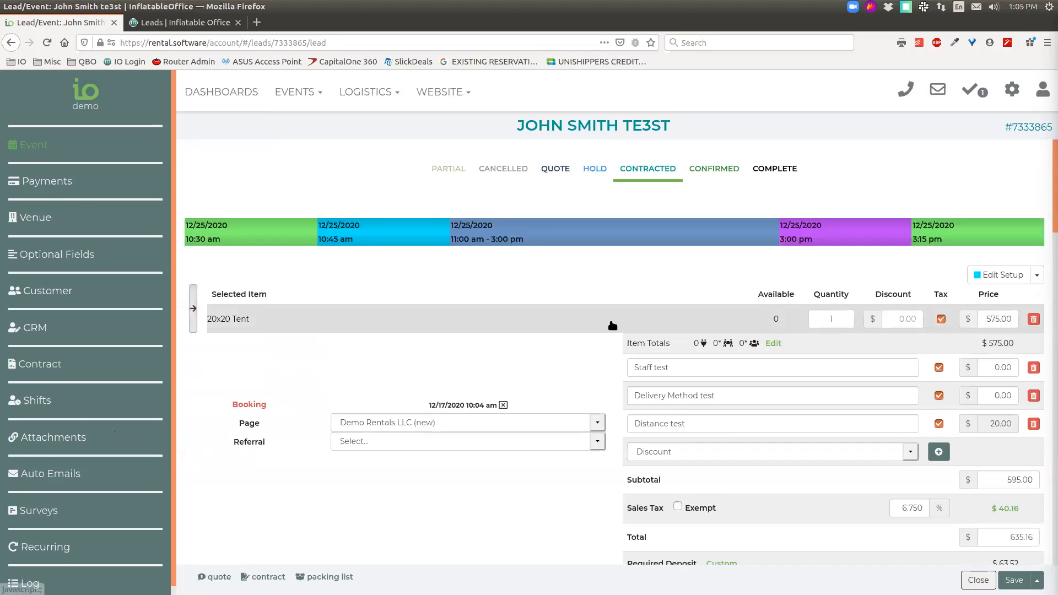
scroll(606, 366, "down", 3)
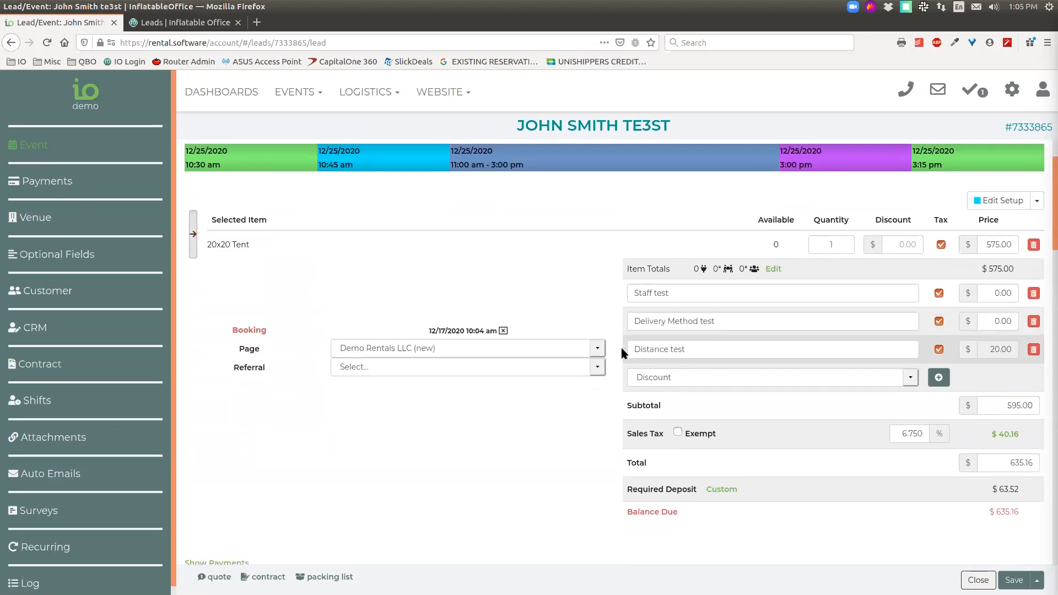
scroll(585, 359, "down", 3)
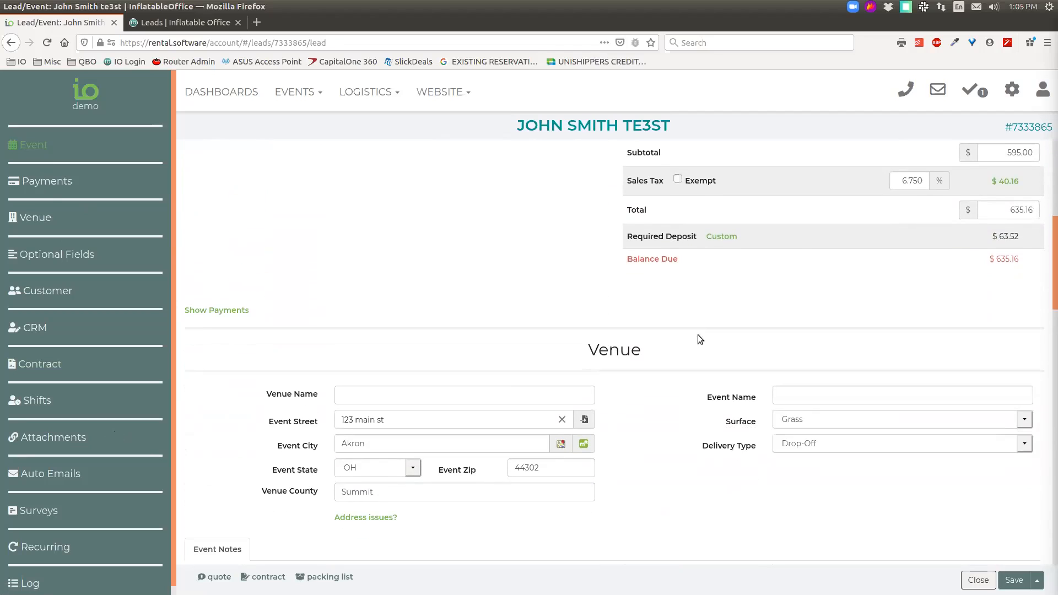
scroll(648, 338, "down", 2)
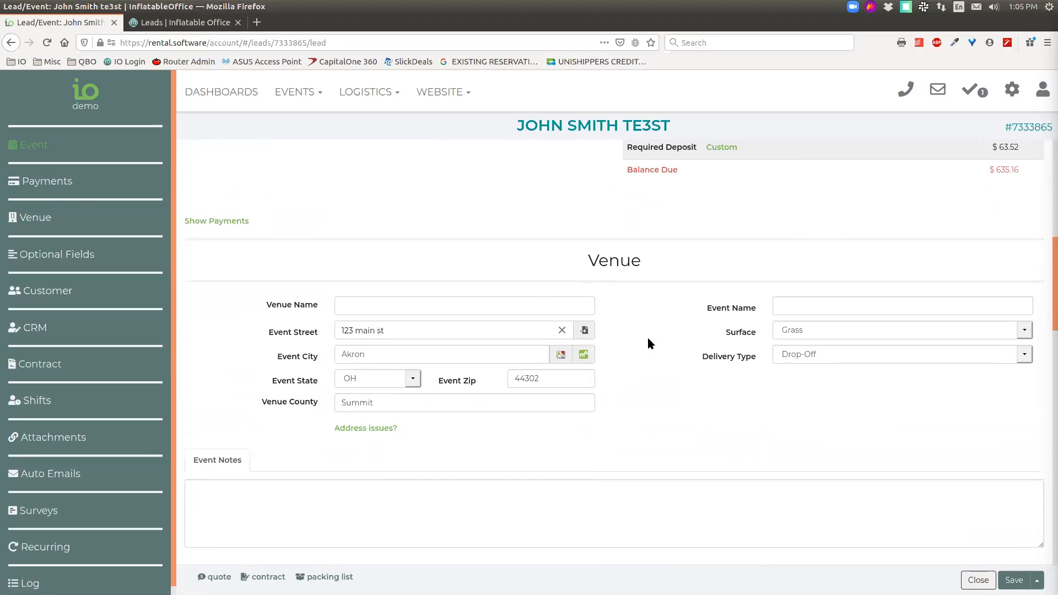
scroll(648, 339, "down", 1)
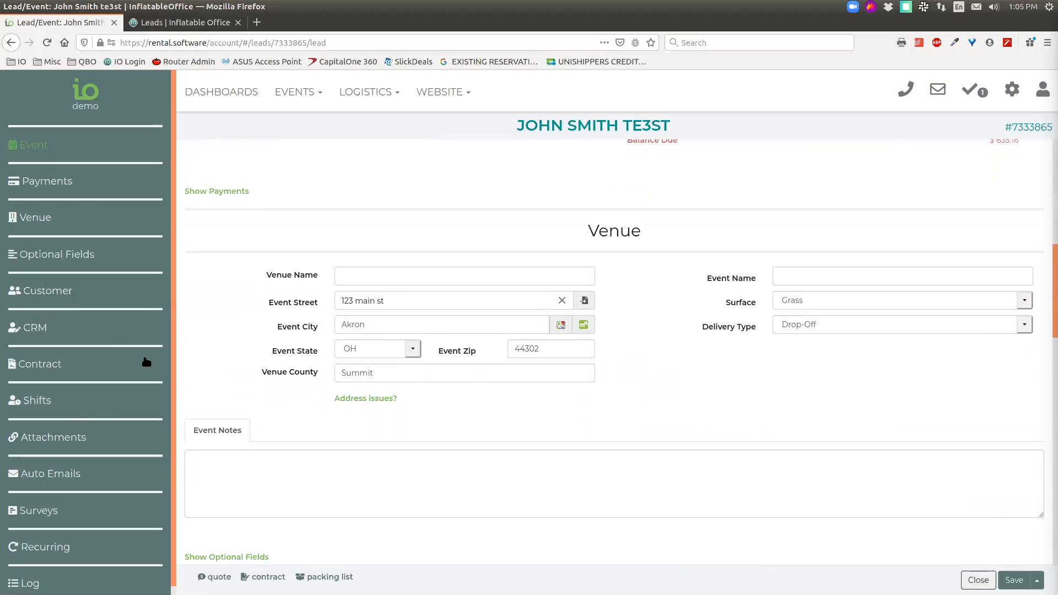
- Look over the lead's pricing, venue and customer sections again and return to the event timeline
scroll(676, 276, "up", 5)
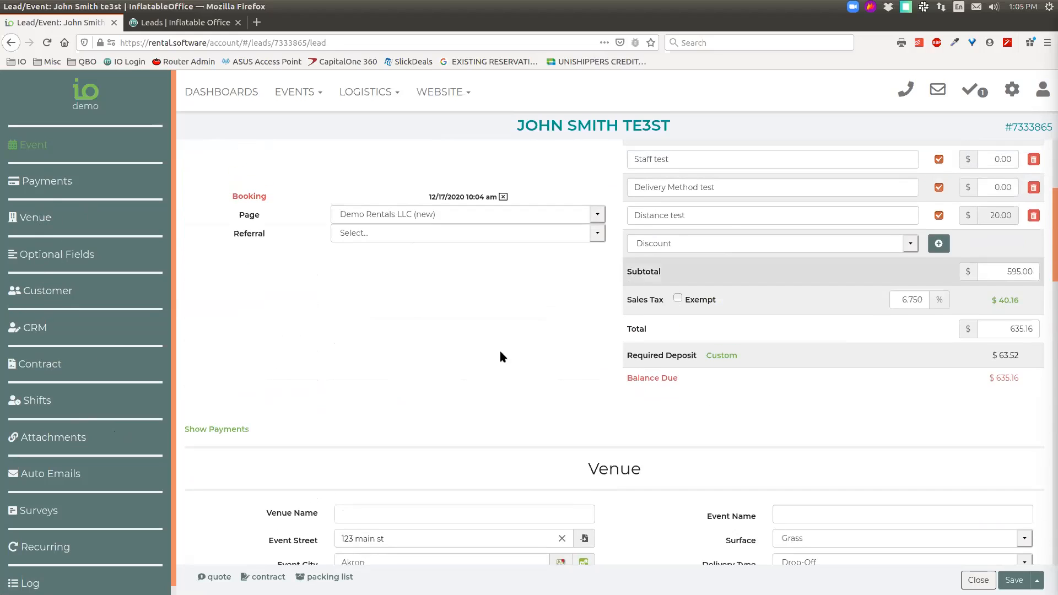
scroll(500, 357, "up", 3)
scroll(552, 358, "down", 7)
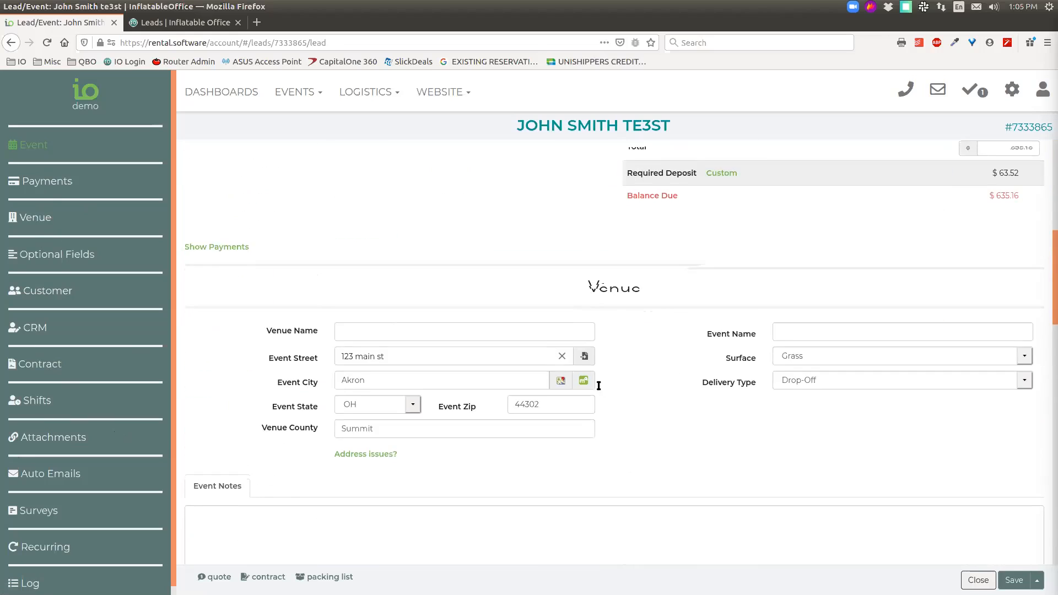
scroll(598, 386, "down", 8)
scroll(553, 255, "up", 3)
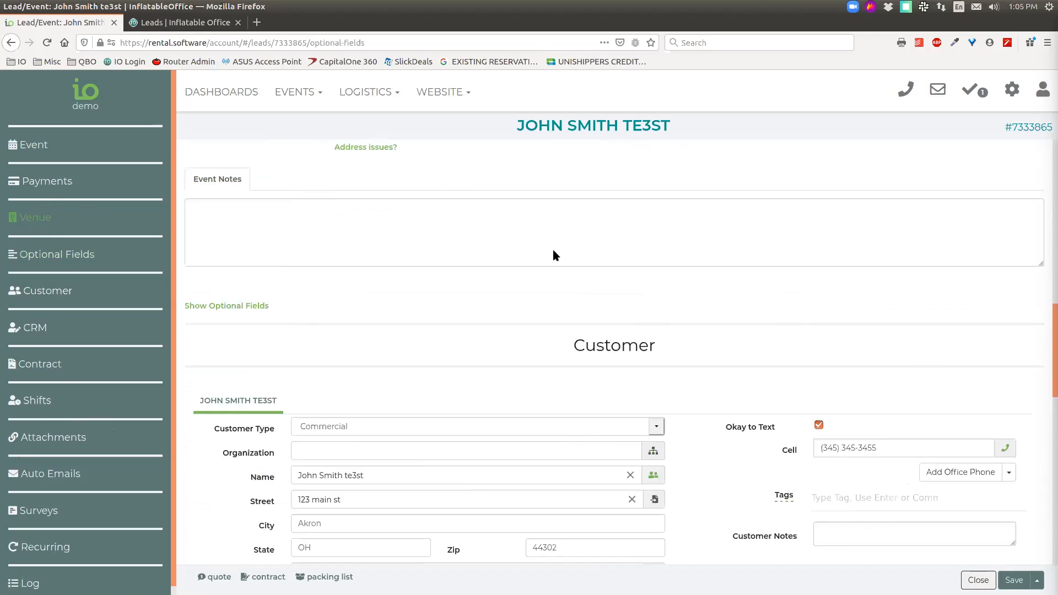
scroll(552, 254, "up", 15)
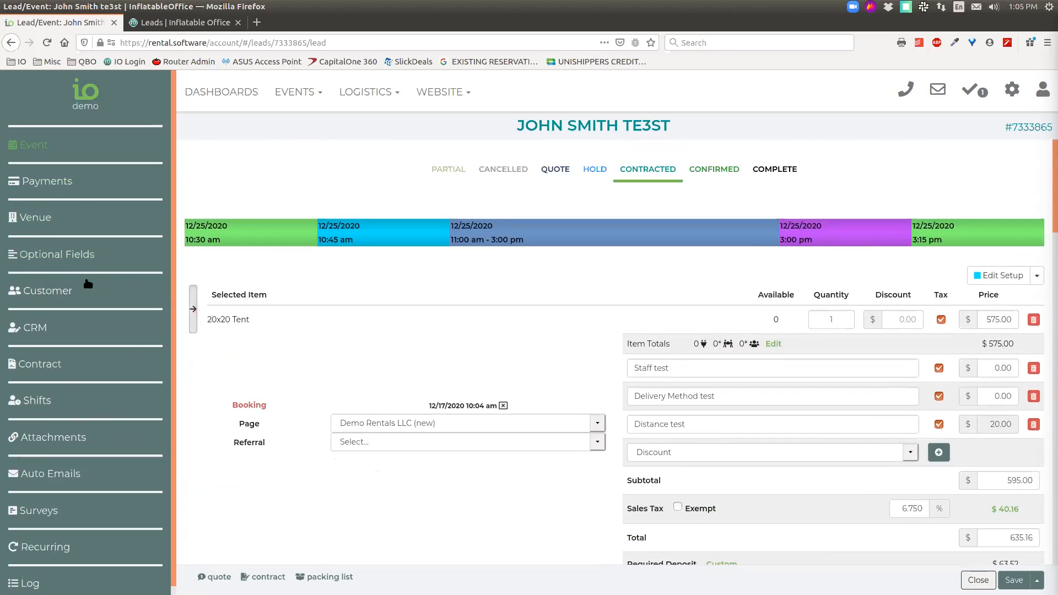
- Jump to the lead's Customer section, look over the neighbouring sections and jump to the Venue section
left_click(49, 296)
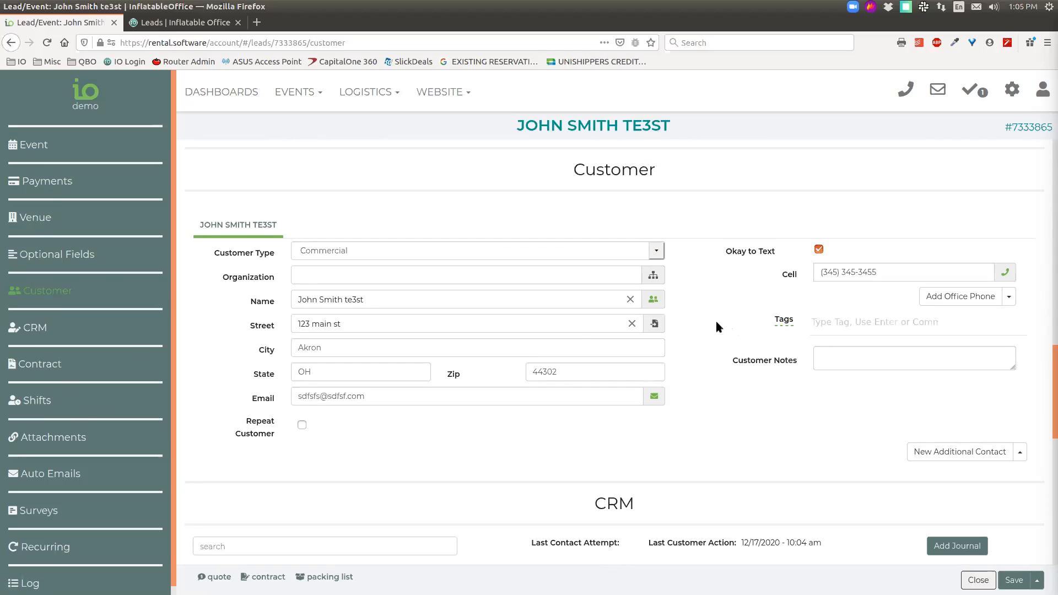
scroll(716, 319, "up", 8)
scroll(692, 353, "down", 4)
scroll(694, 362, "down", 4)
scroll(714, 355, "up", 7)
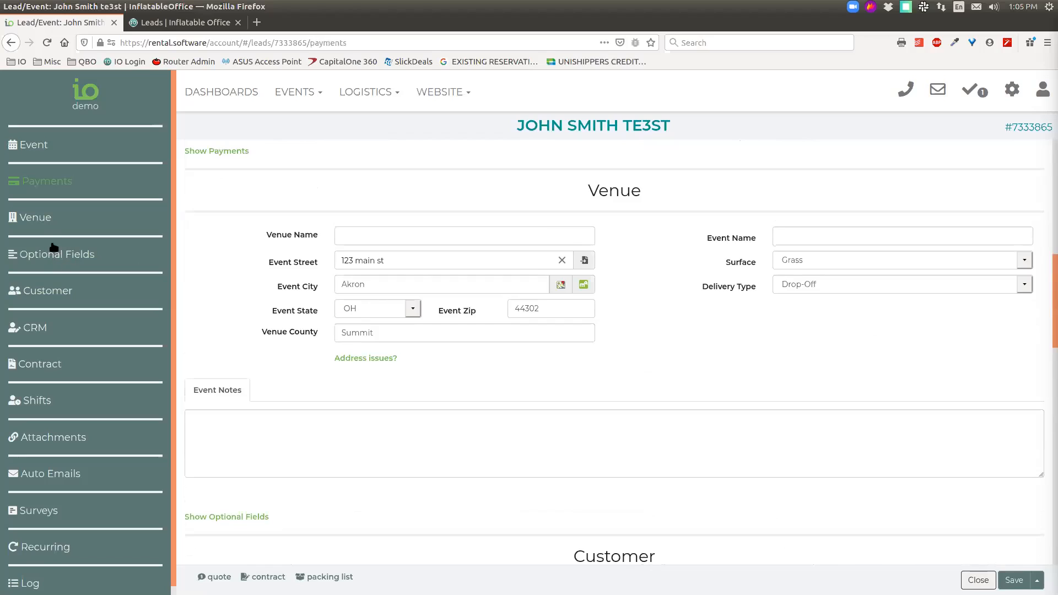
left_click(47, 225)
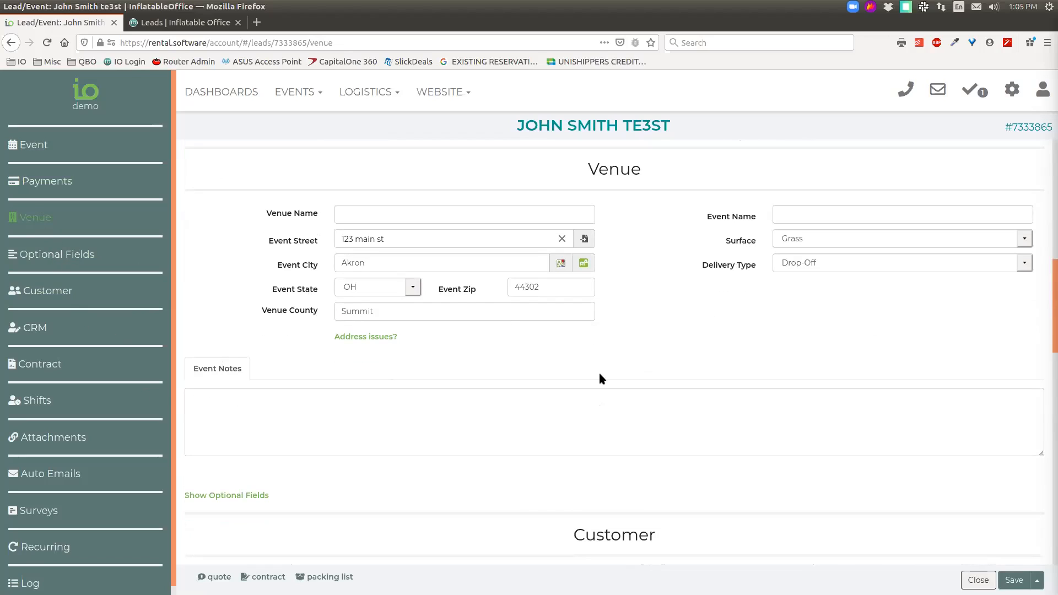
- Switch back and forth between the lead's Customer and Event sections, finishing on the Event section
scroll(626, 362, "down", 4)
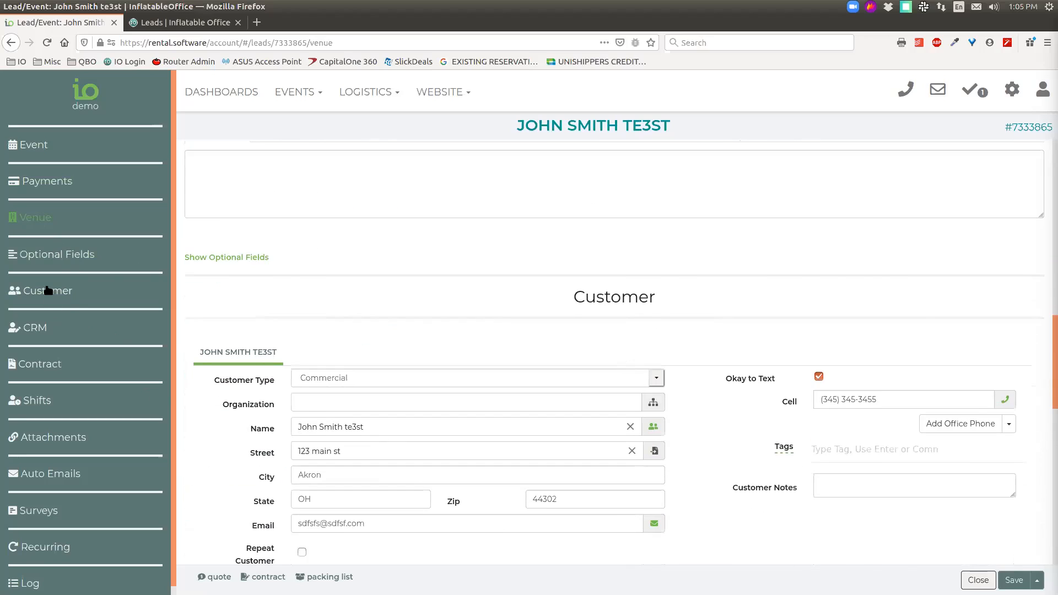
left_click(46, 291)
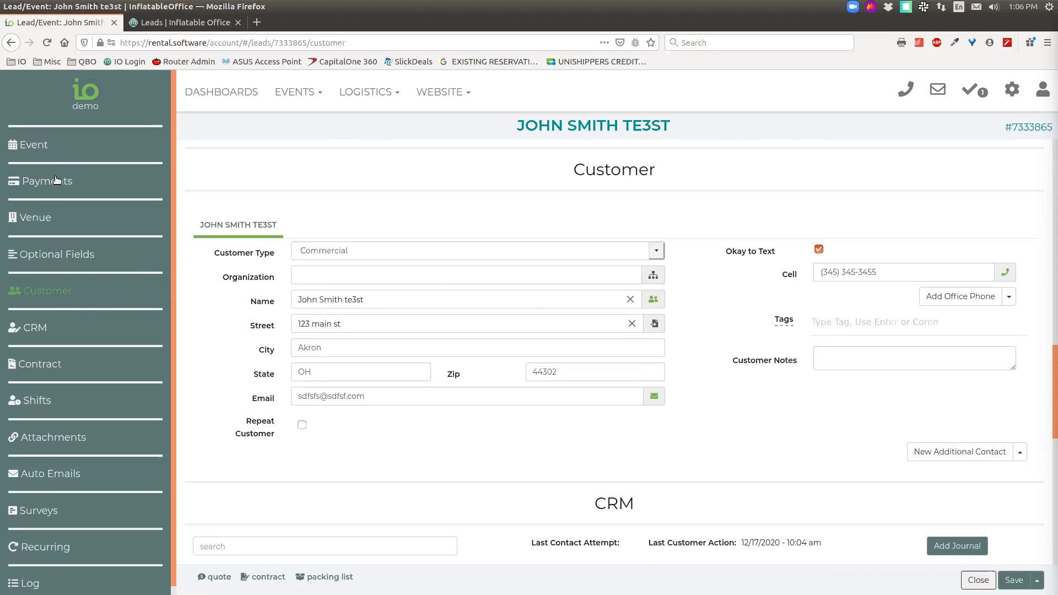
left_click(30, 141)
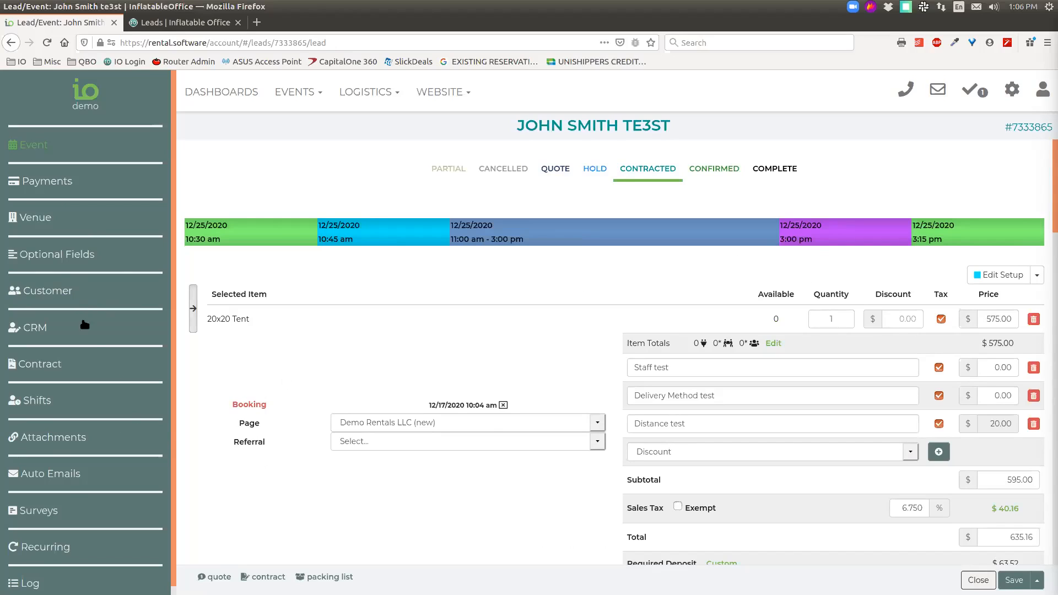
left_click(76, 298)
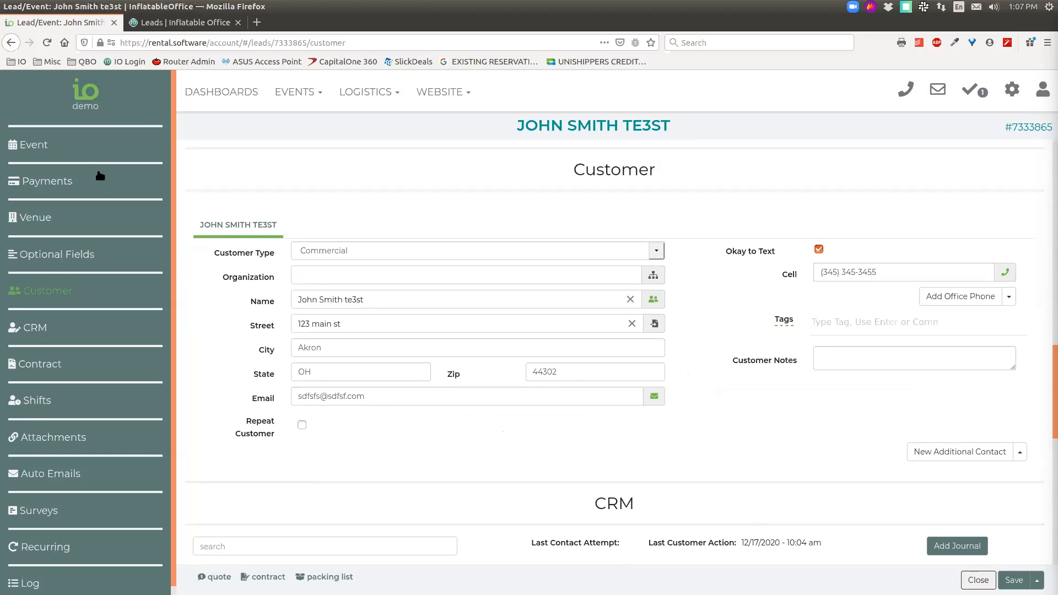
left_click(44, 149)
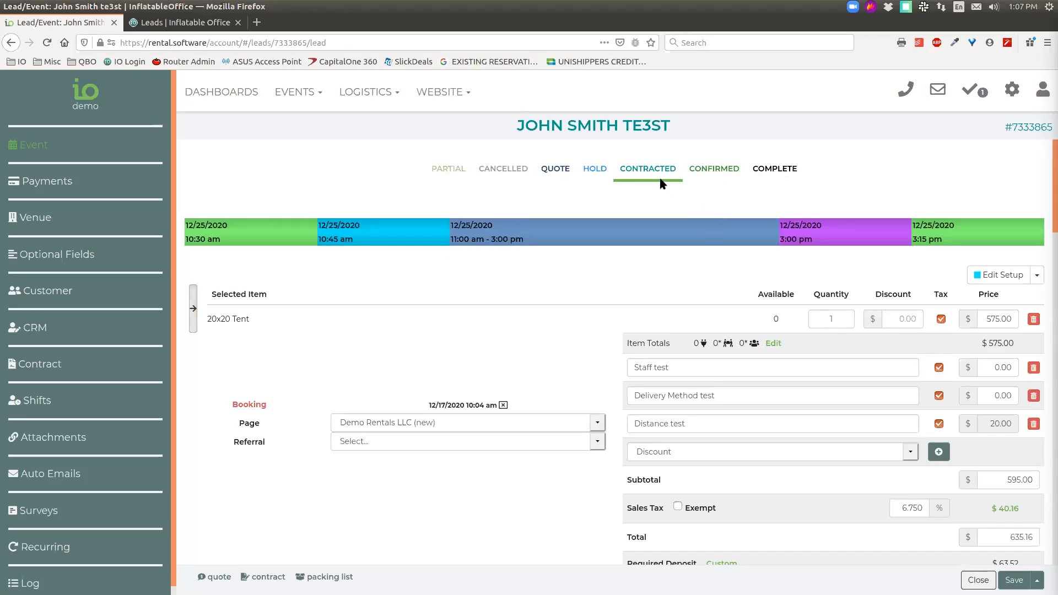
- Highlight the customer name in the lead's header, look through the page down to the Venue section and return to the event timeline
left_click_drag(517, 127, 672, 124)
left_click(683, 120)
scroll(596, 324, "down", 3)
scroll(620, 315, "down", 10)
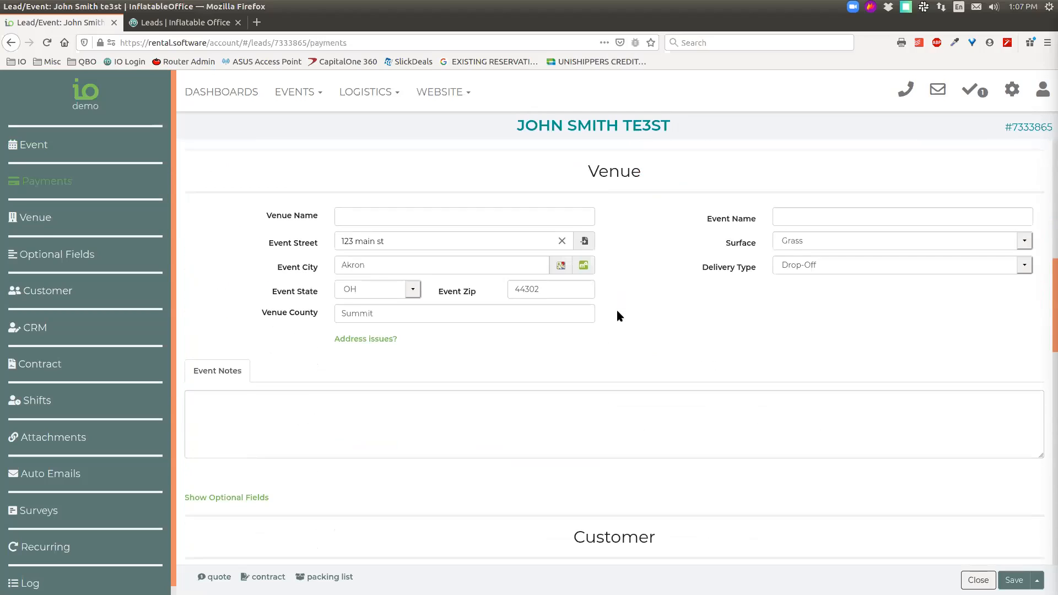
left_click_drag(678, 127, 496, 122)
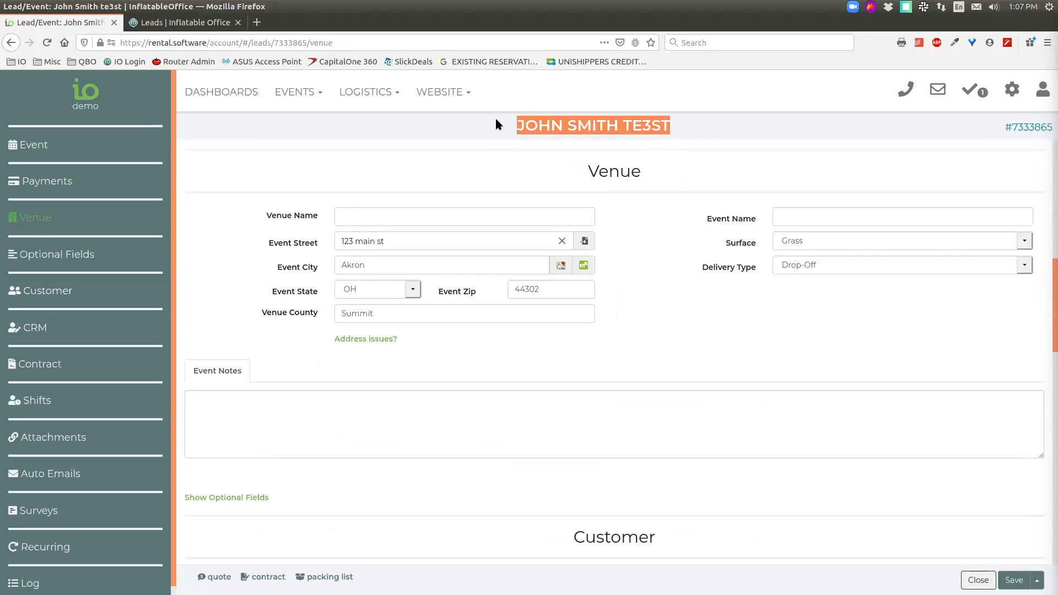
left_click(612, 176)
scroll(626, 241, "up", 5)
scroll(625, 241, "up", 5)
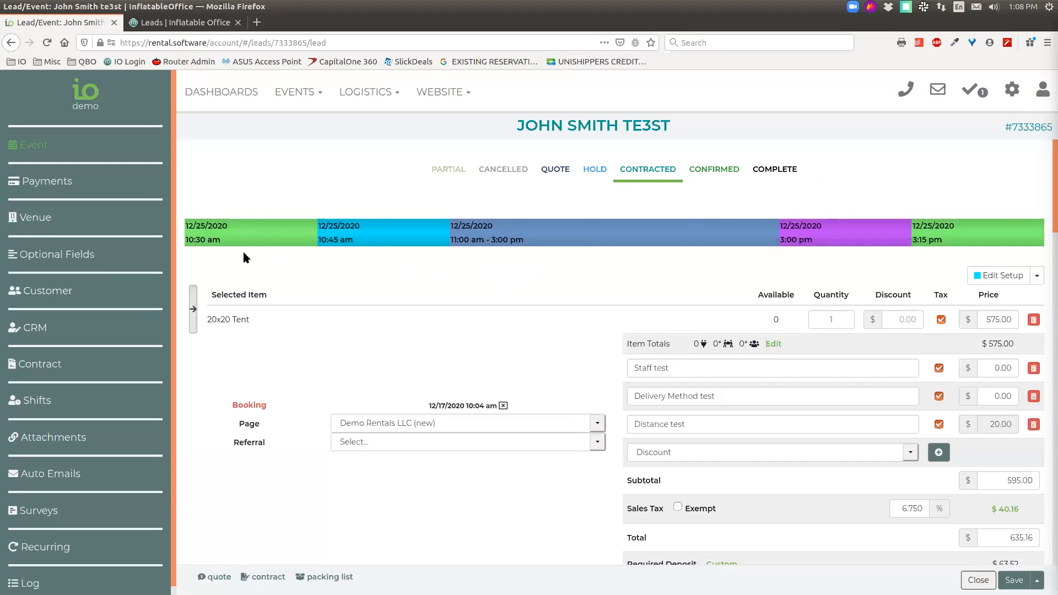
- Examine the time details of the travel, setup, event and tear-down blocks on the event timeline
mouse_move(995, 238)
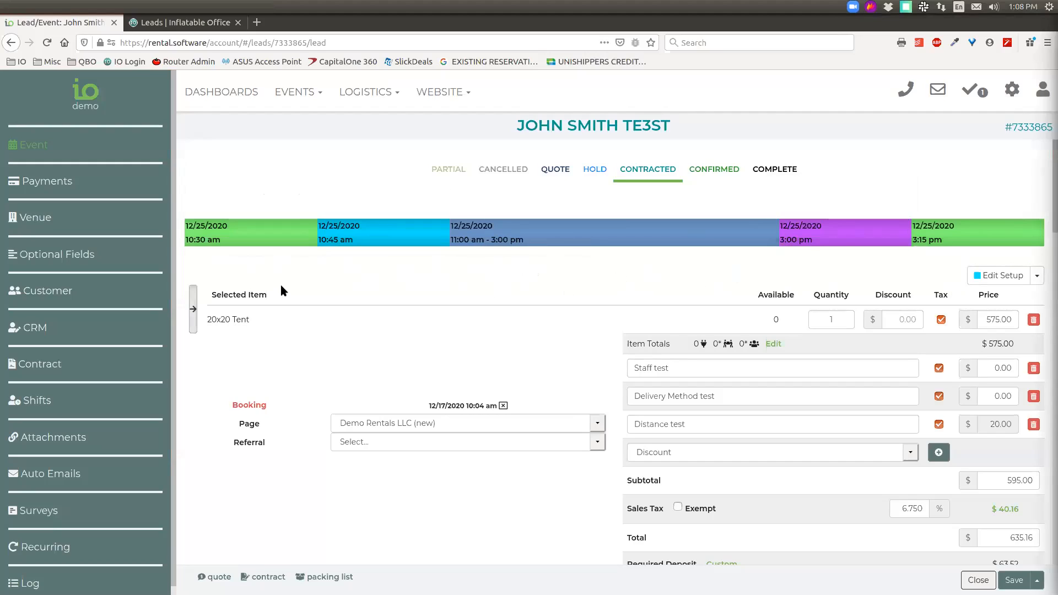
mouse_move(270, 244)
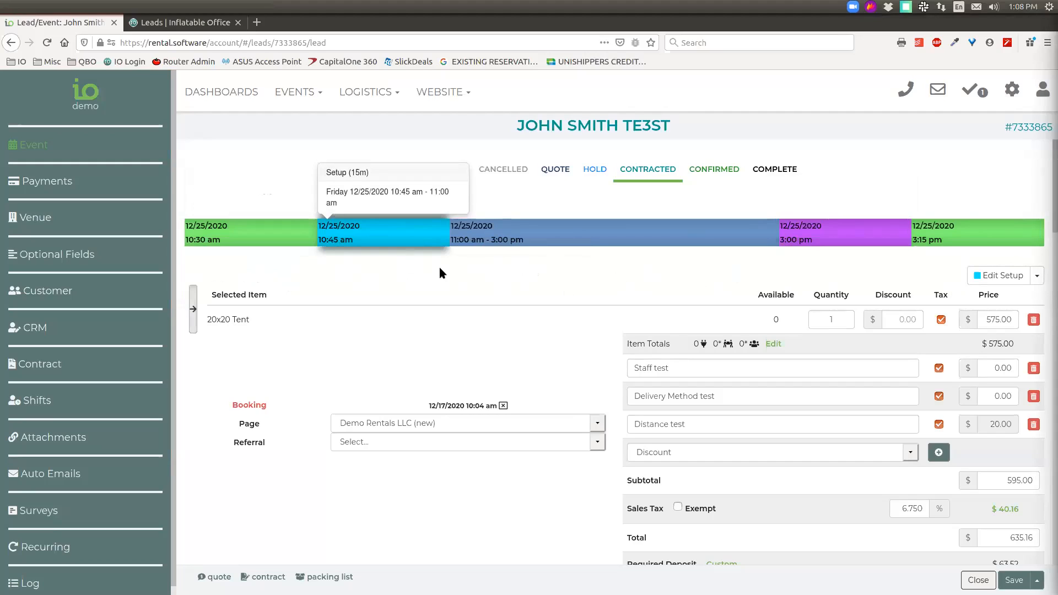
mouse_move(619, 228)
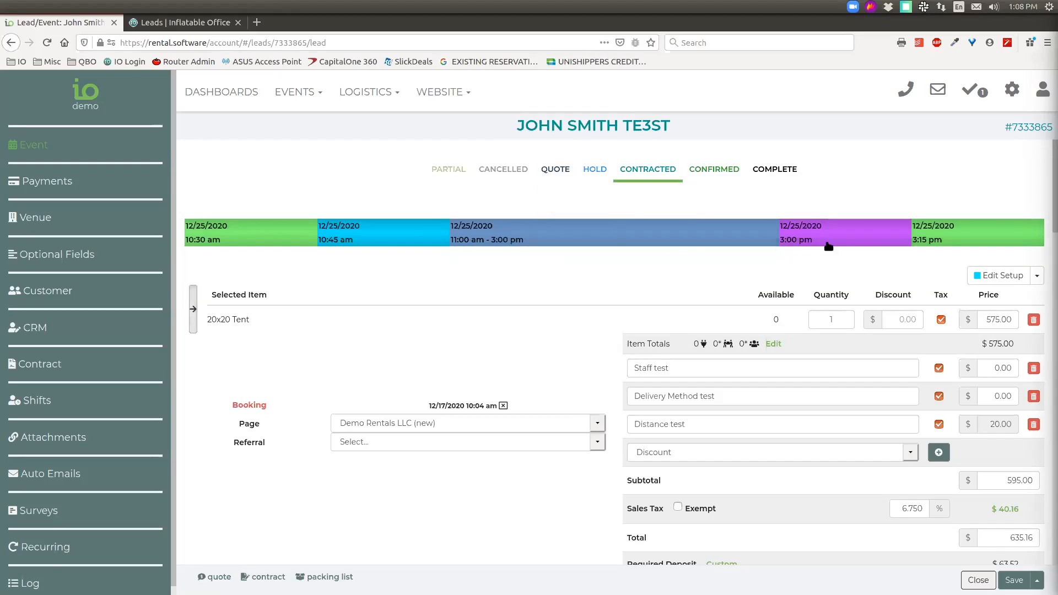
mouse_move(863, 228)
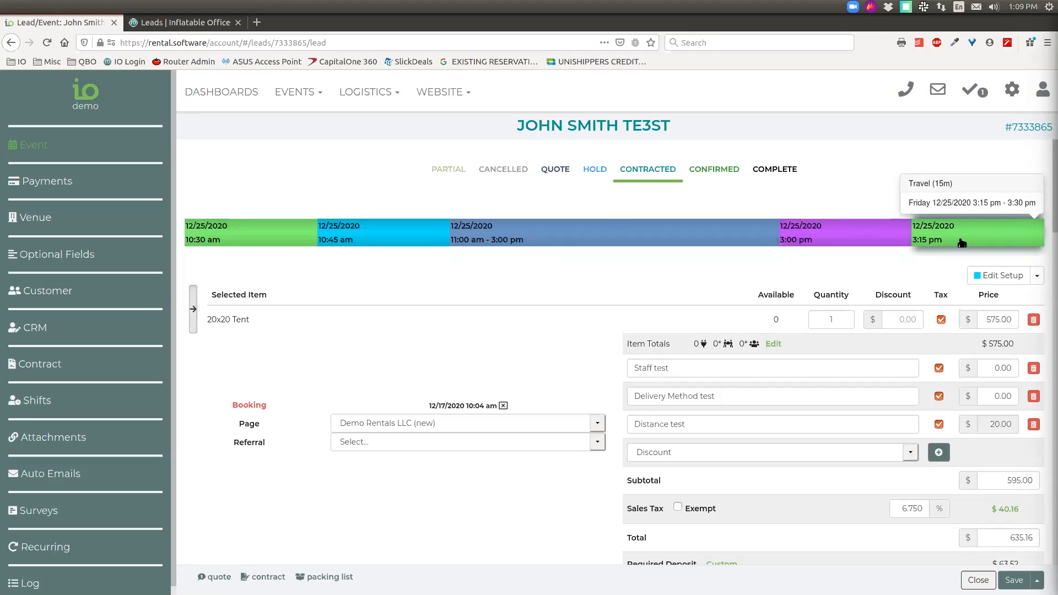
left_click(833, 265)
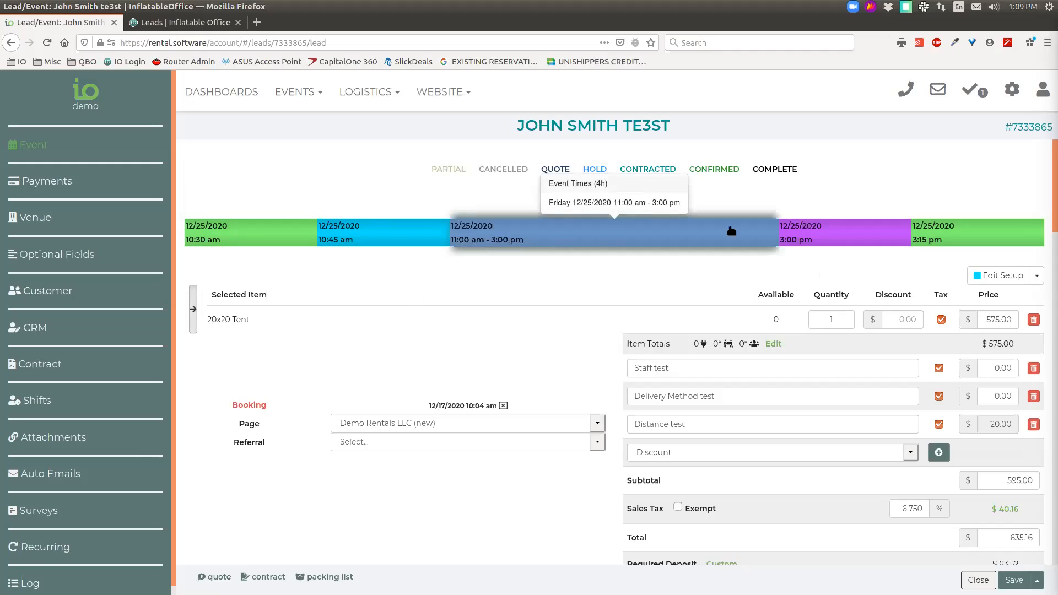
- Reschedule the event times on the timeline to 12/26/2020, 12:00 pm to 3:00 pm
left_click(615, 236)
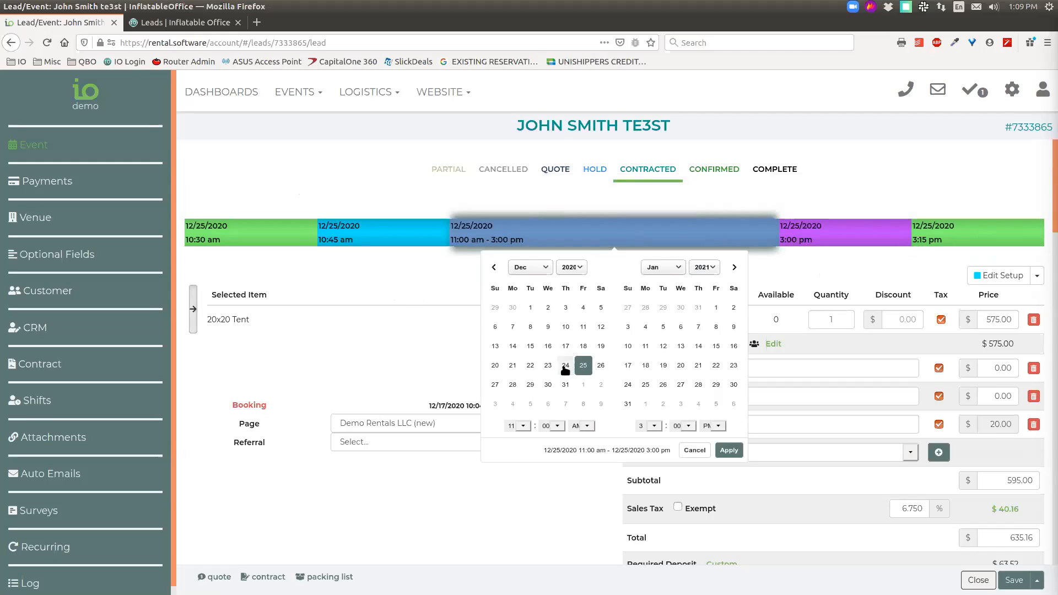
left_click(602, 367)
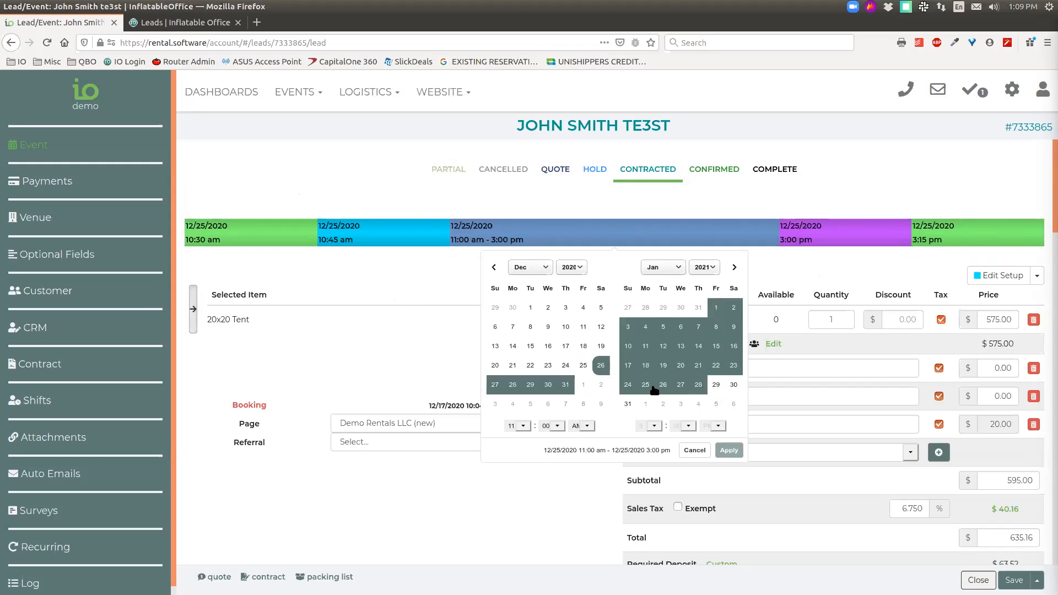
left_click(606, 369)
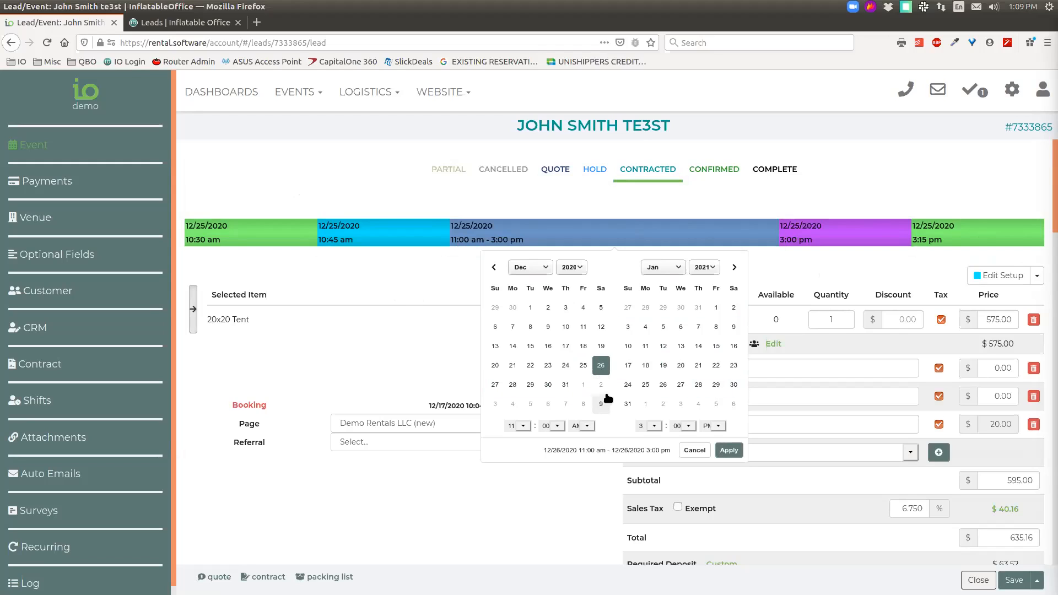
left_click(524, 430)
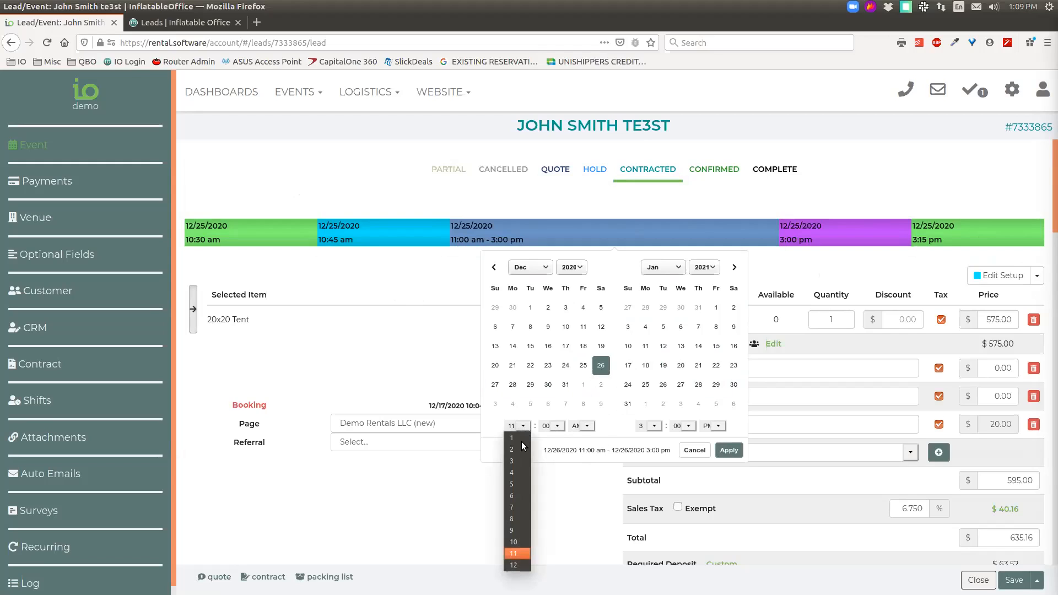
left_click(513, 562)
left_click(586, 426)
left_click(581, 448)
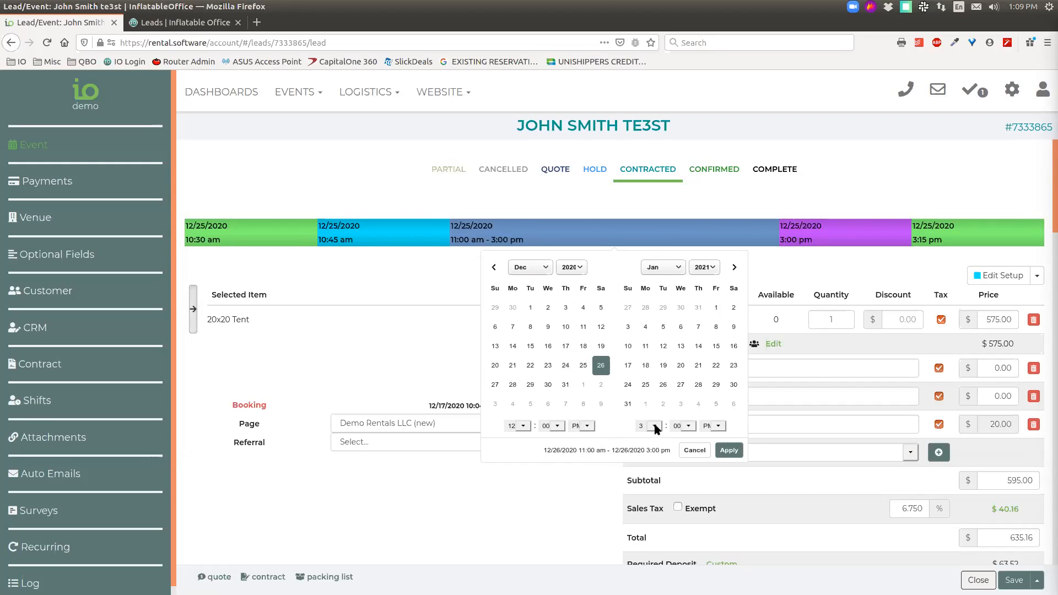
left_click(729, 451)
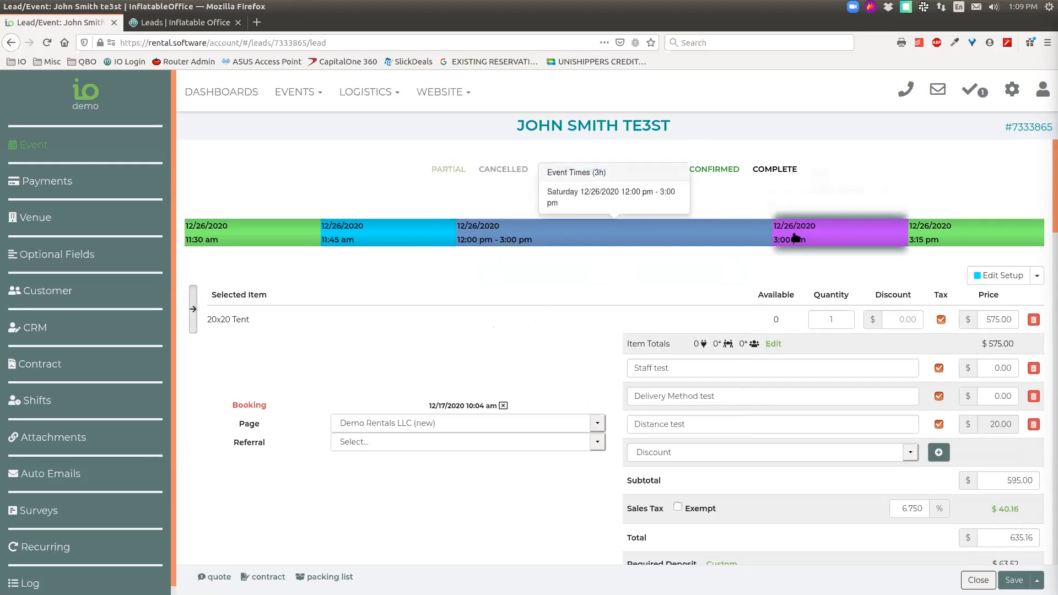
- Set the duration of the timeline's setup block to 8 hours
left_click(408, 236)
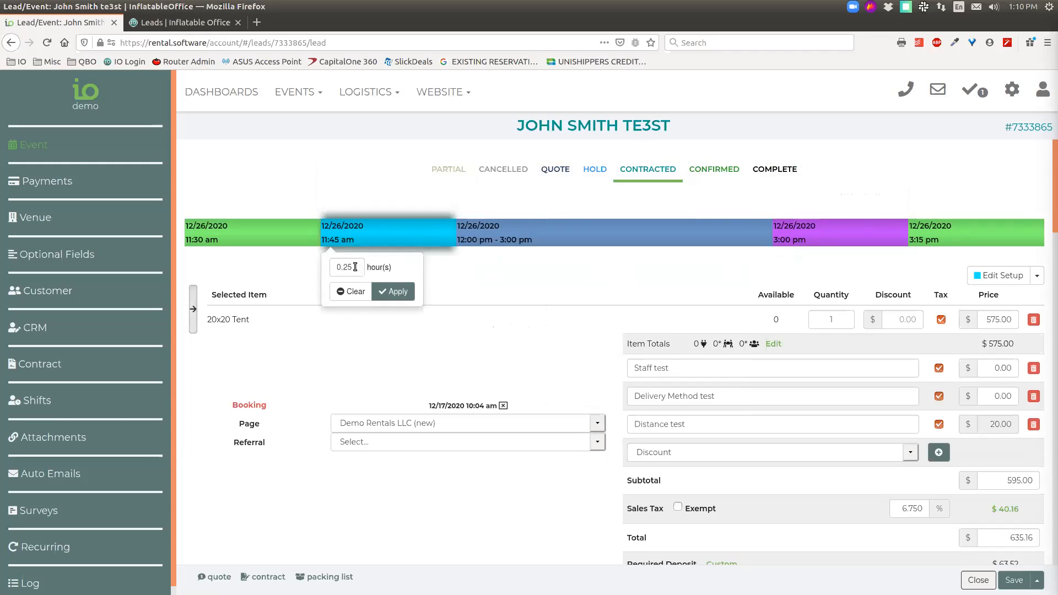
left_click_drag(351, 267, 304, 264)
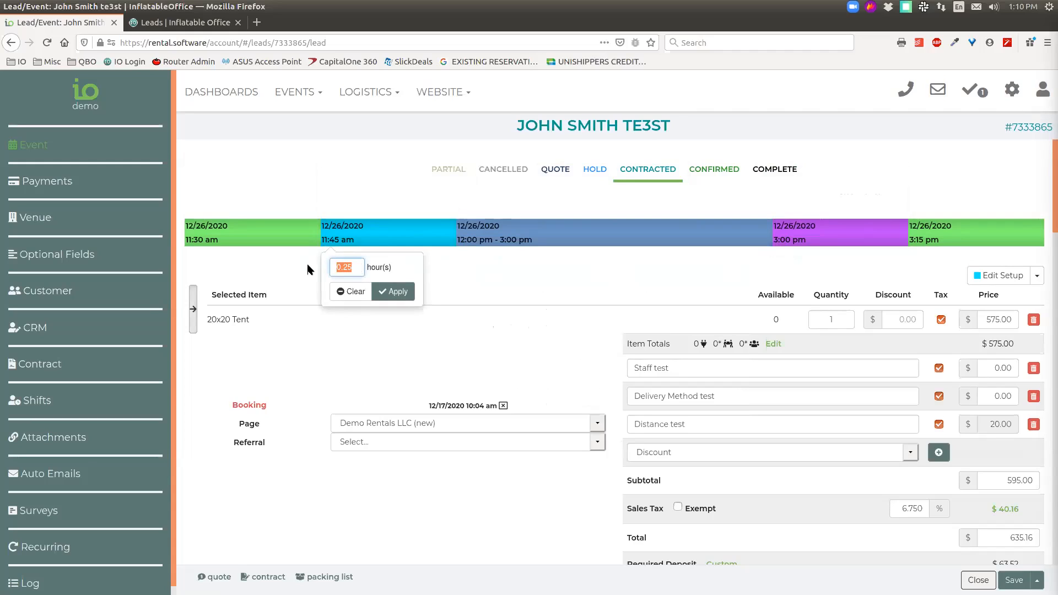
type("8")
left_click(401, 290)
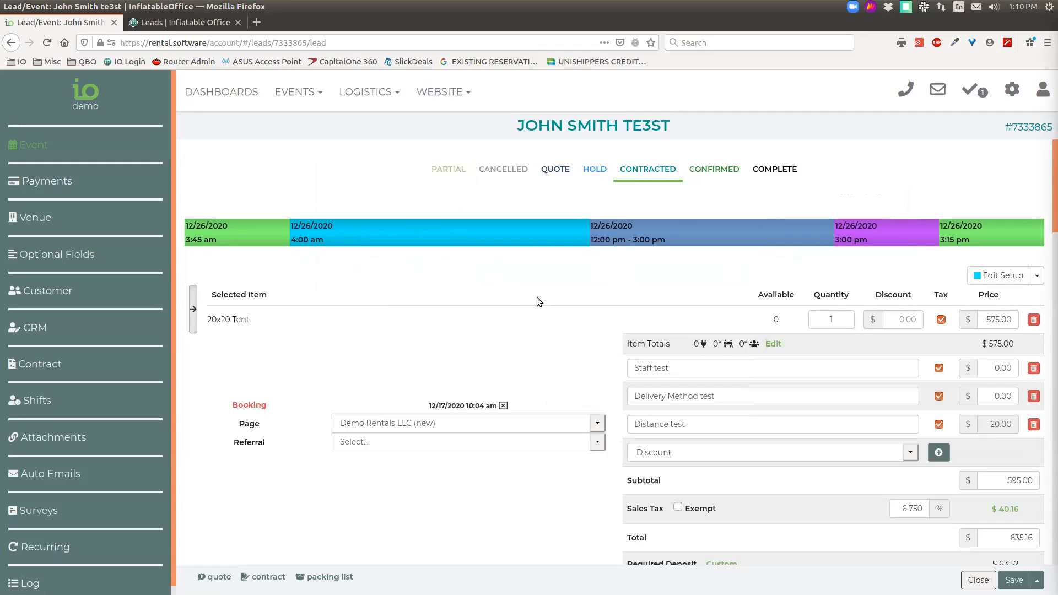
- Add a delivery window to the timeline on 12/25/2020 with both its start and end at 3:30 pm
left_click(1038, 276)
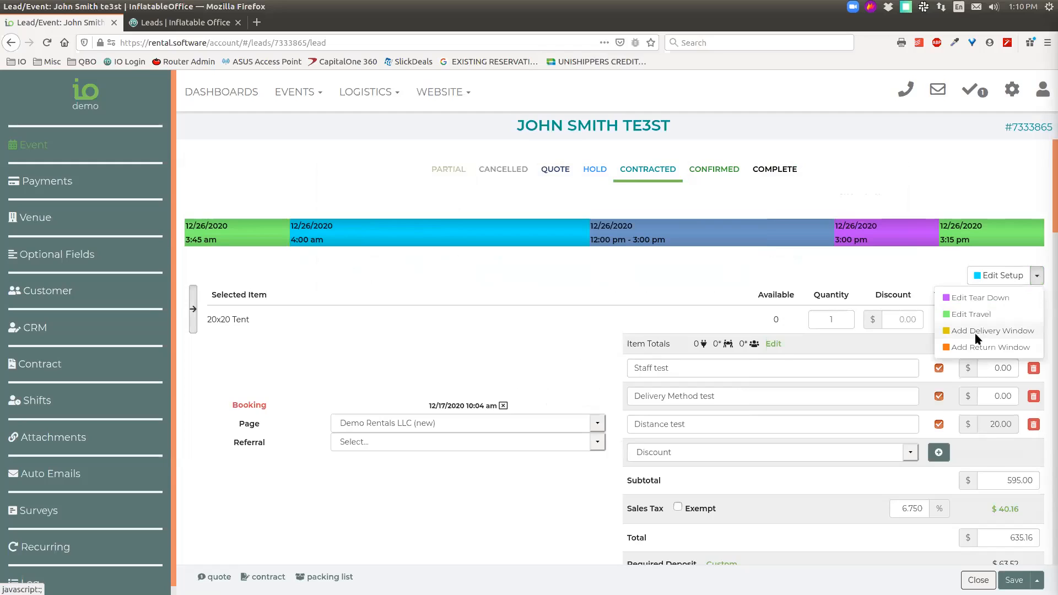
left_click(975, 333)
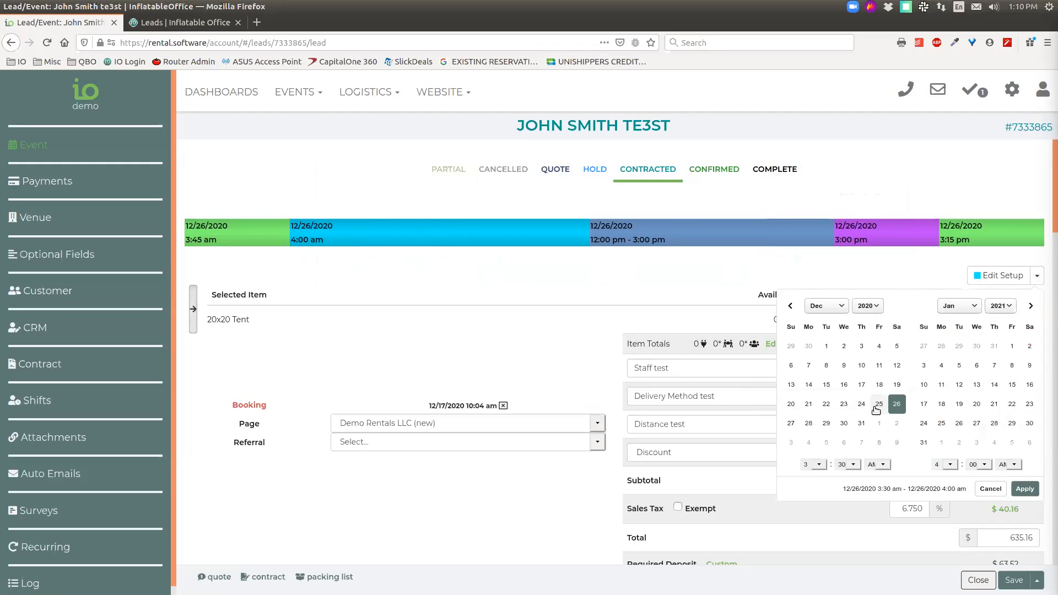
left_click(880, 405)
left_click(880, 404)
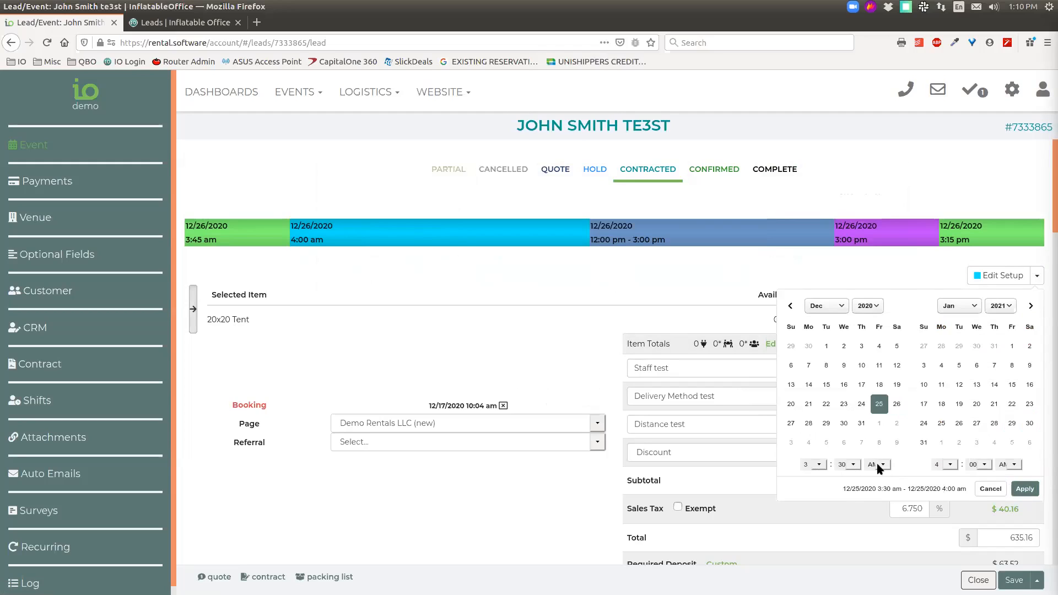
left_click(879, 489)
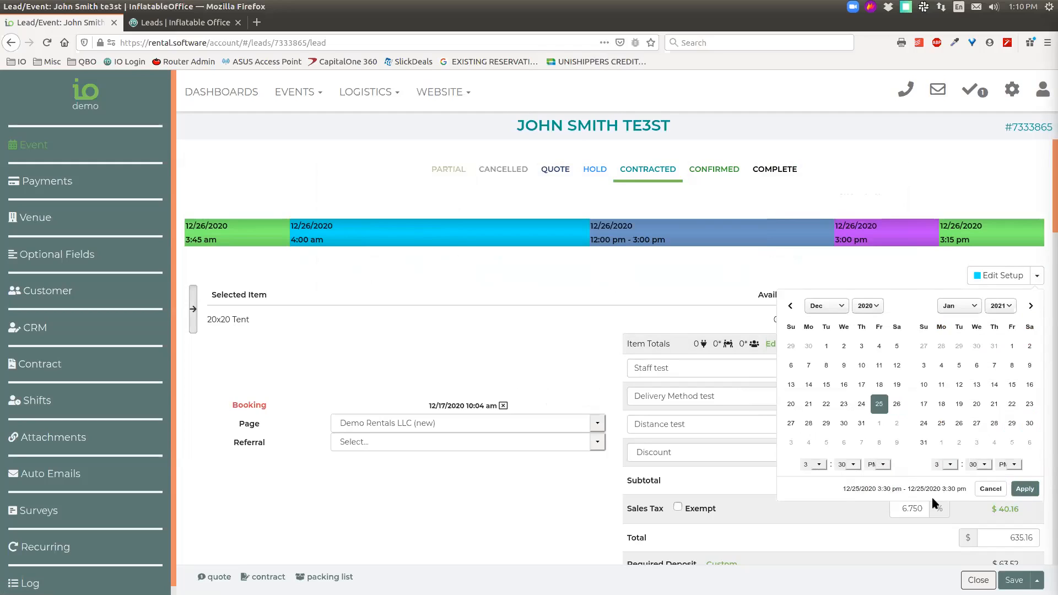
left_click(1009, 465)
left_click(1009, 489)
left_click(1027, 489)
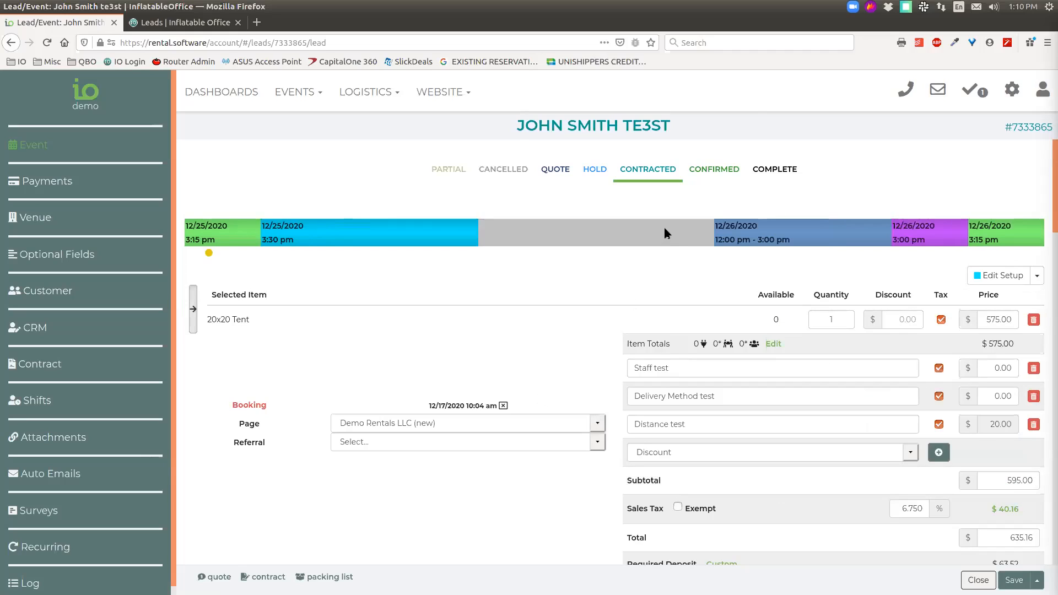
- Extend the delivery window on the timeline so that it ends at 5:30 pm
mouse_move(756, 239)
mouse_move(209, 257)
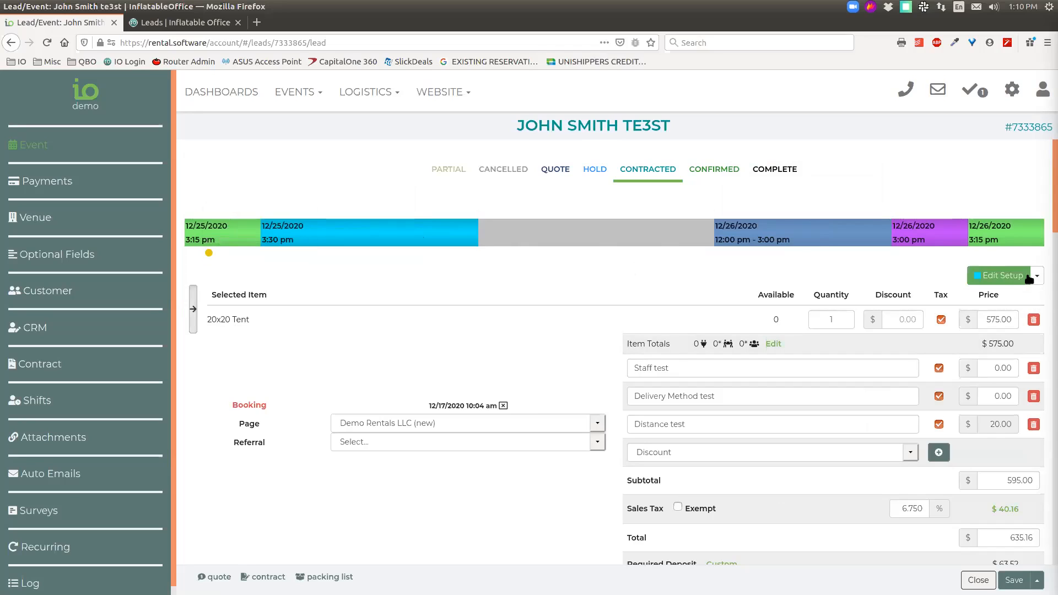
left_click(209, 253)
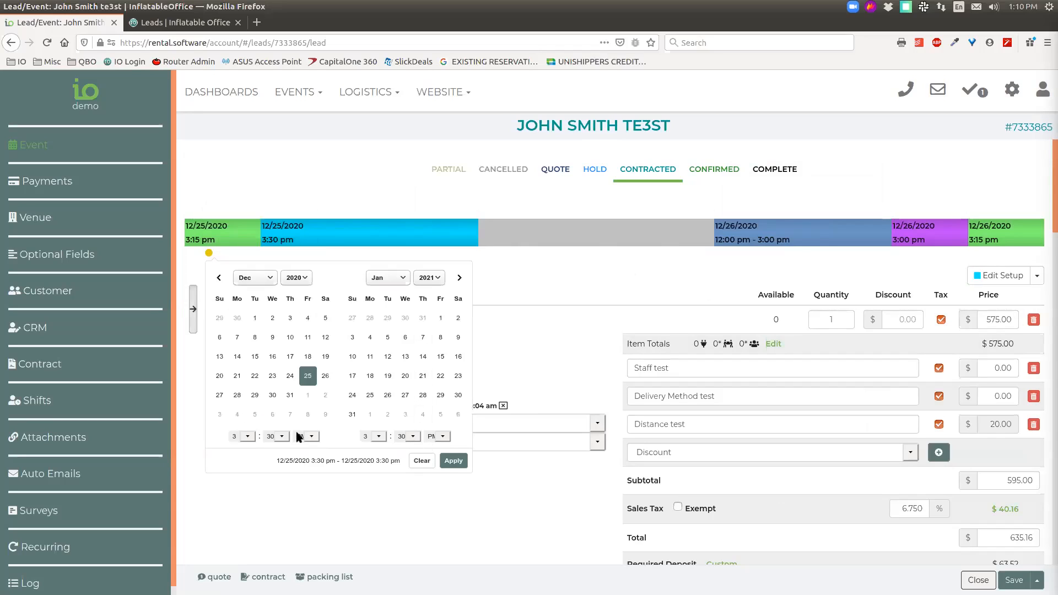
left_click(379, 439)
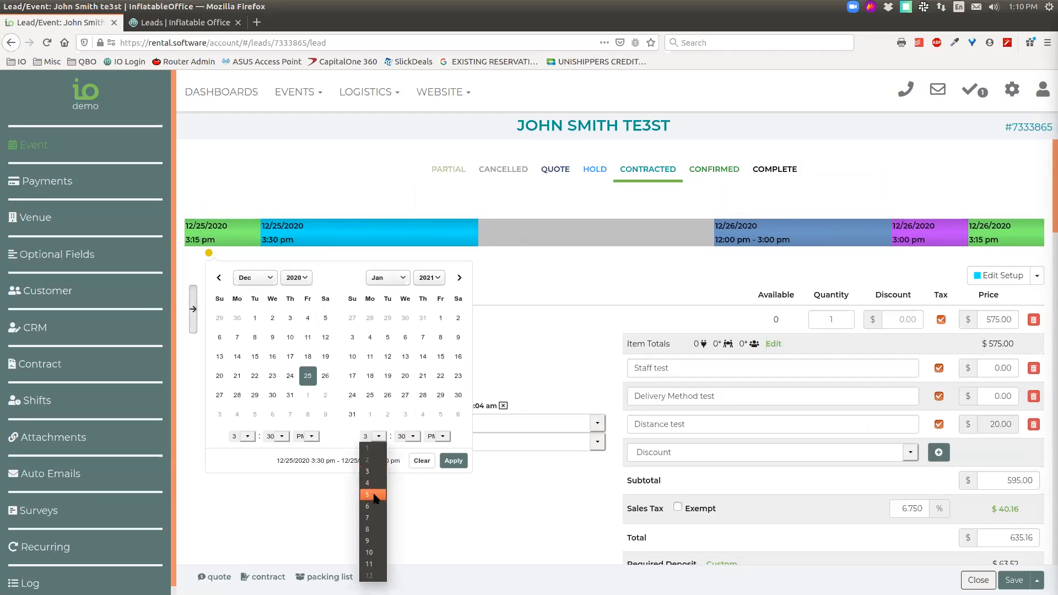
left_click(376, 498)
left_click(453, 460)
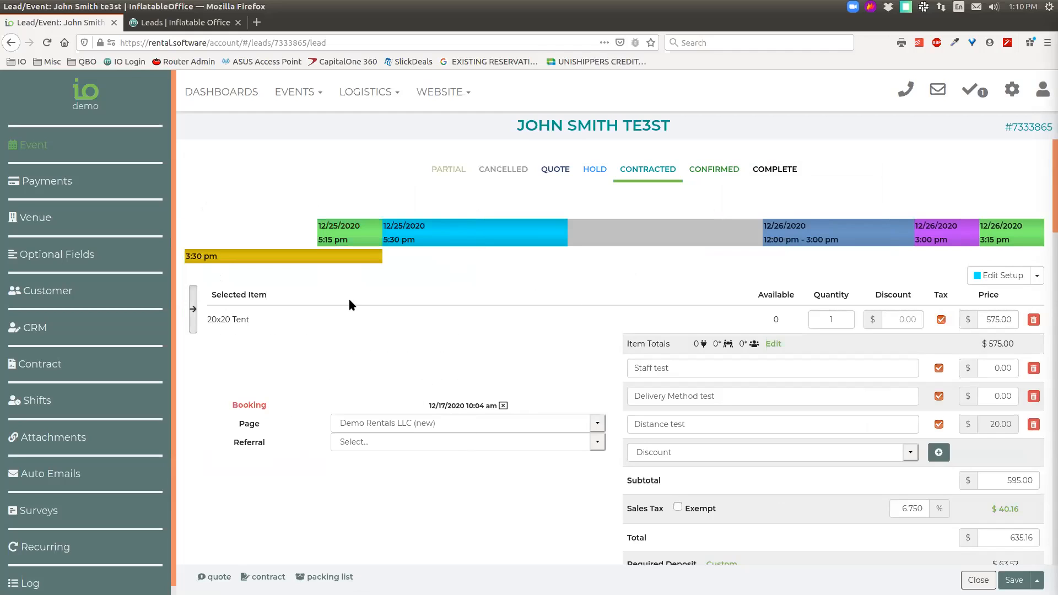
- Add a return window on 12/26/2020 from 3:00 pm to 3:30 pm and check the delivery window's details on the timeline
mouse_move(320, 259)
left_click(1037, 275)
left_click(970, 344)
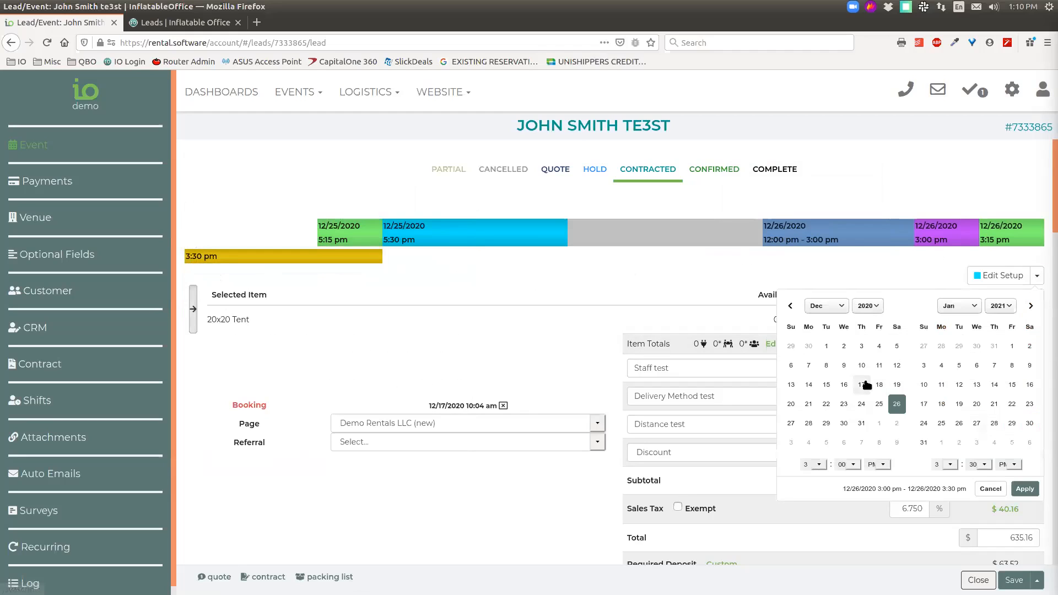
left_click(1036, 489)
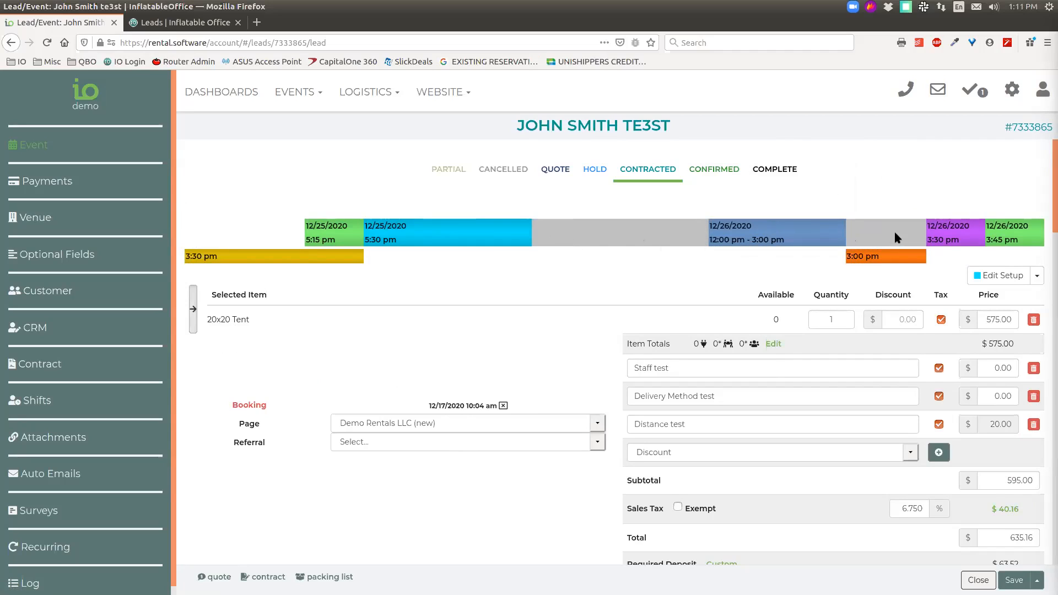
mouse_move(227, 258)
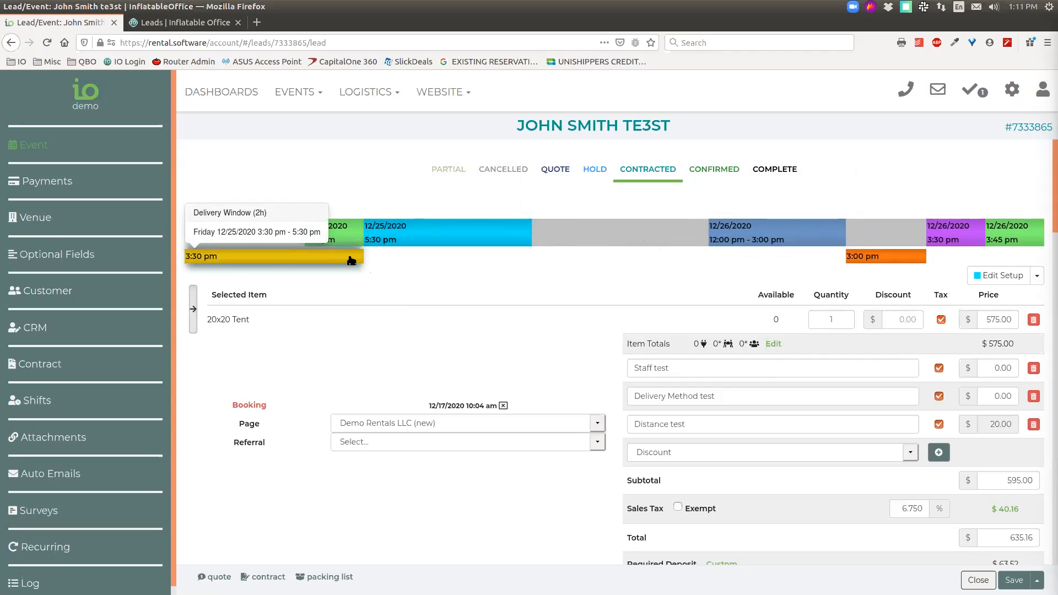
left_click_drag(366, 257, 364, 259)
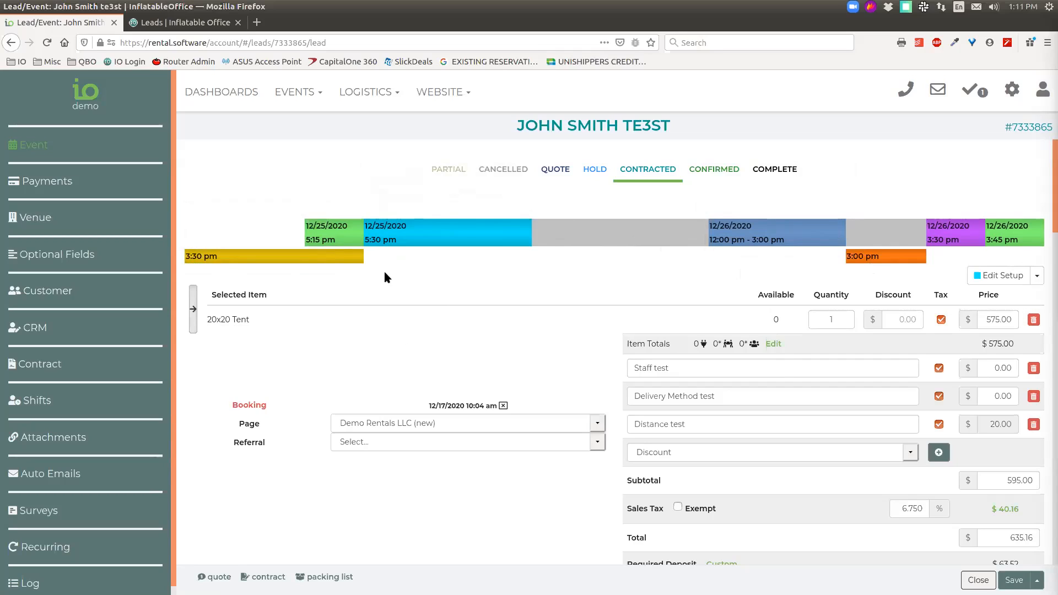
- Check the details of the timeline's blocks and clear the delivery window from the timeline
mouse_move(344, 261)
mouse_move(362, 230)
mouse_move(869, 259)
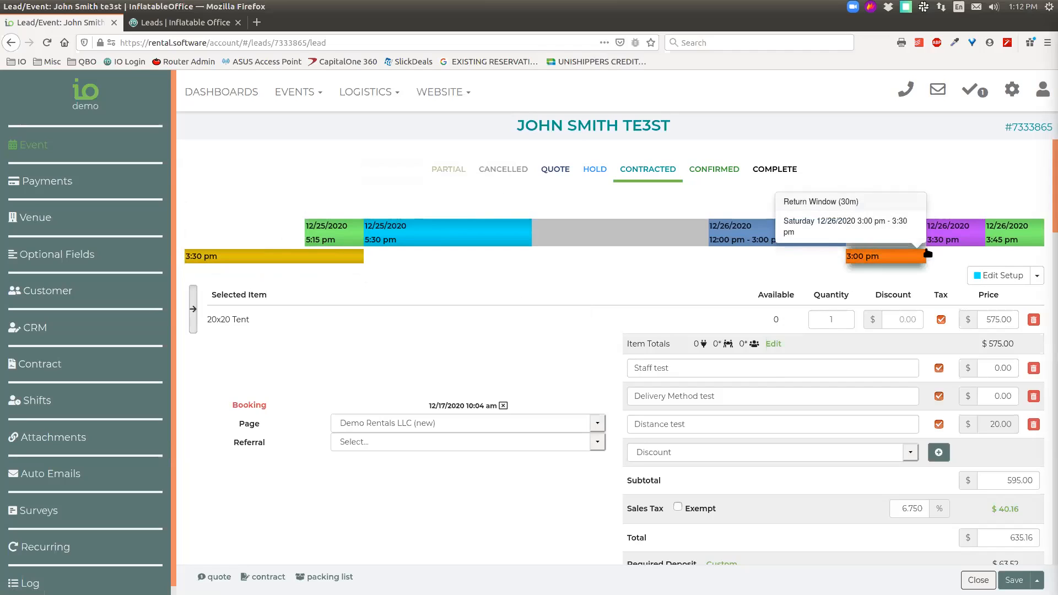
mouse_move(929, 243)
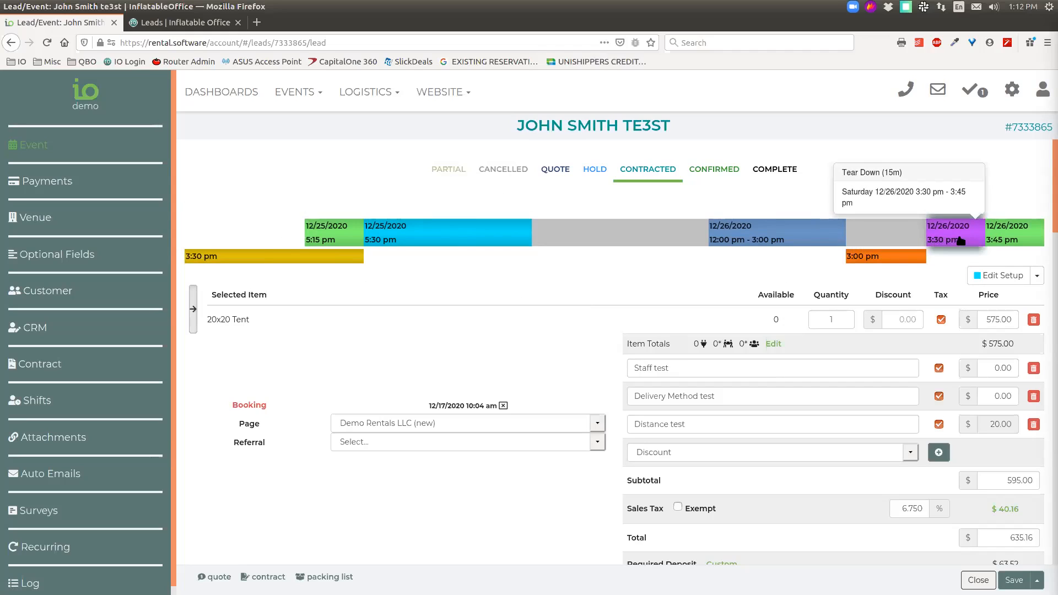
mouse_move(1012, 241)
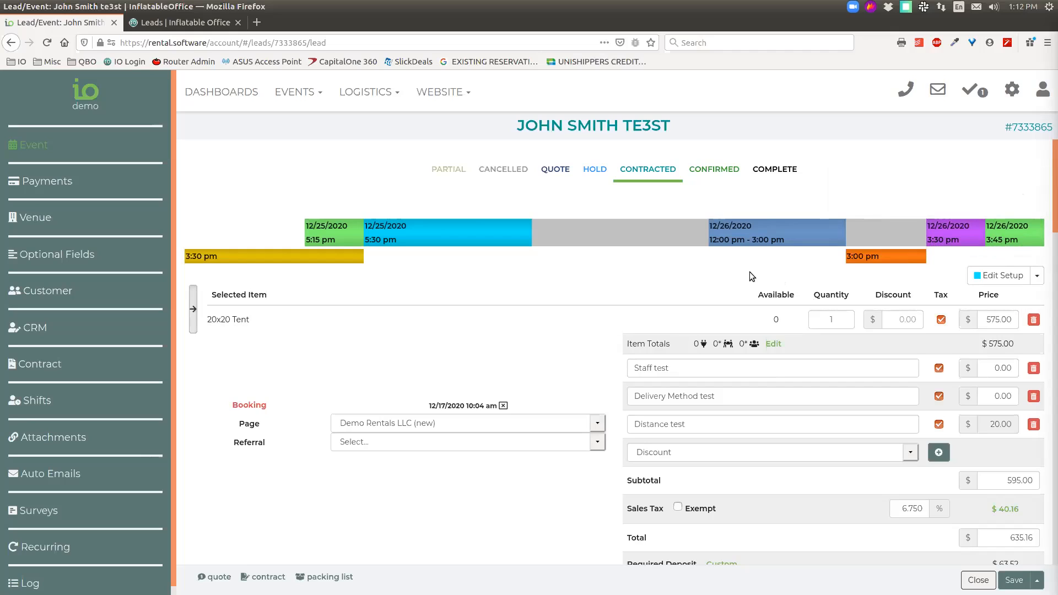
left_click(325, 263)
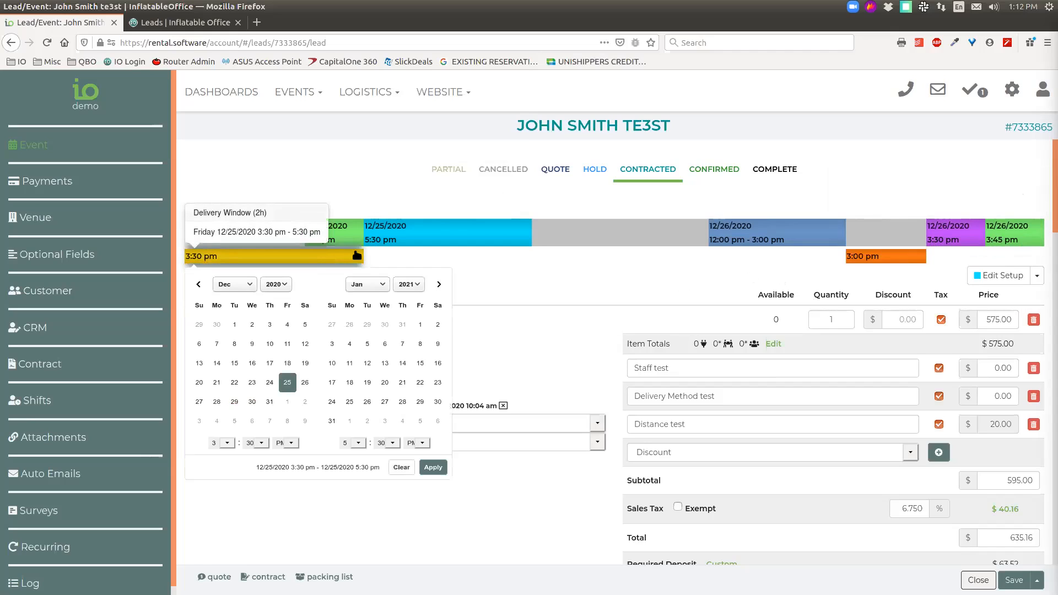
left_click(402, 468)
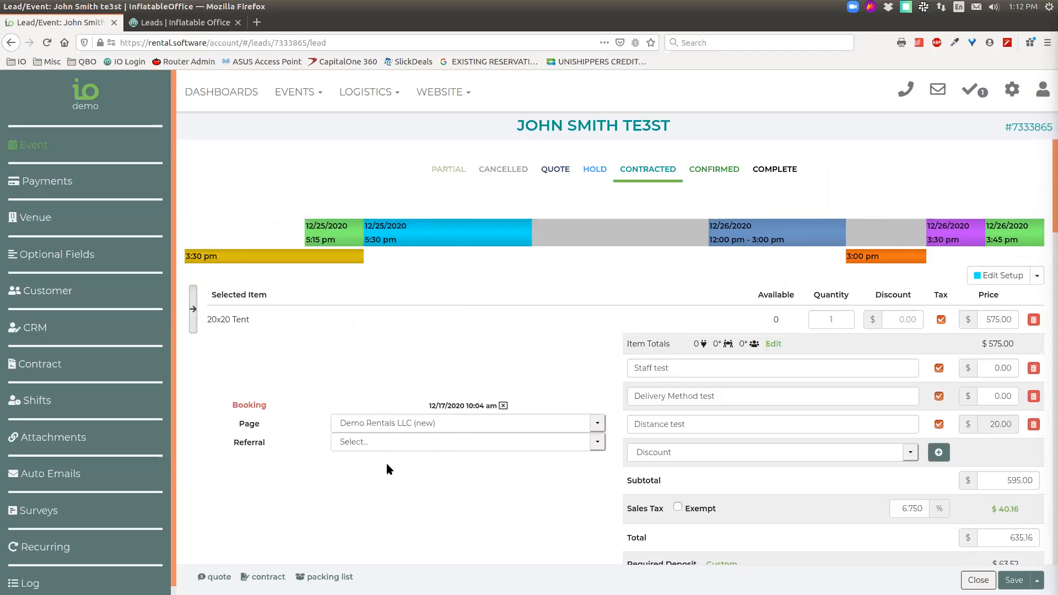
- Open the tear-down duration setting of the timeline to view it and close it without applying a change
left_click(1038, 280)
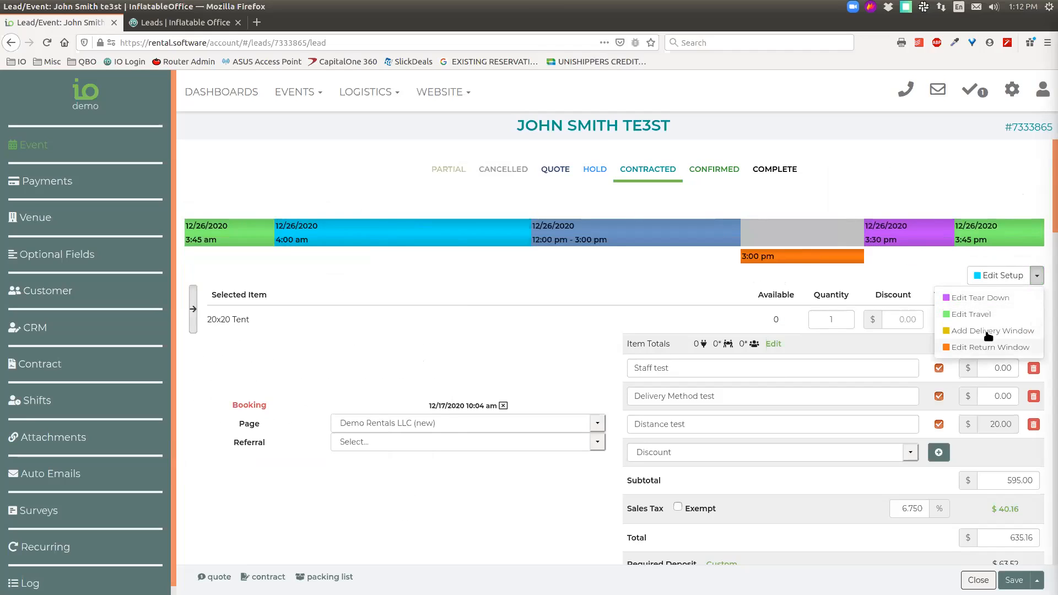
left_click(980, 298)
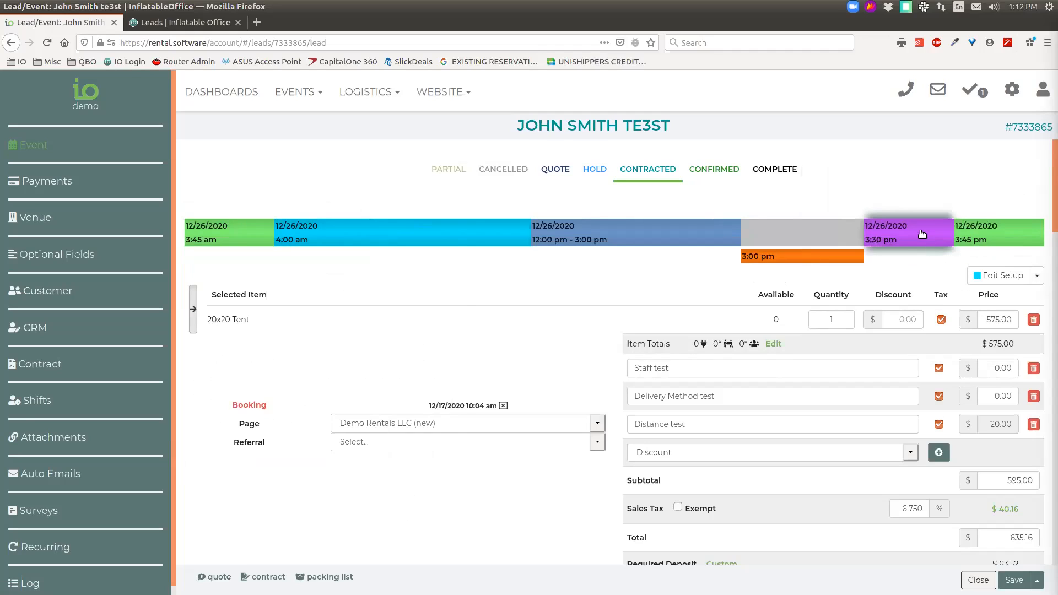
left_click(924, 291)
left_click(1038, 275)
left_click(981, 298)
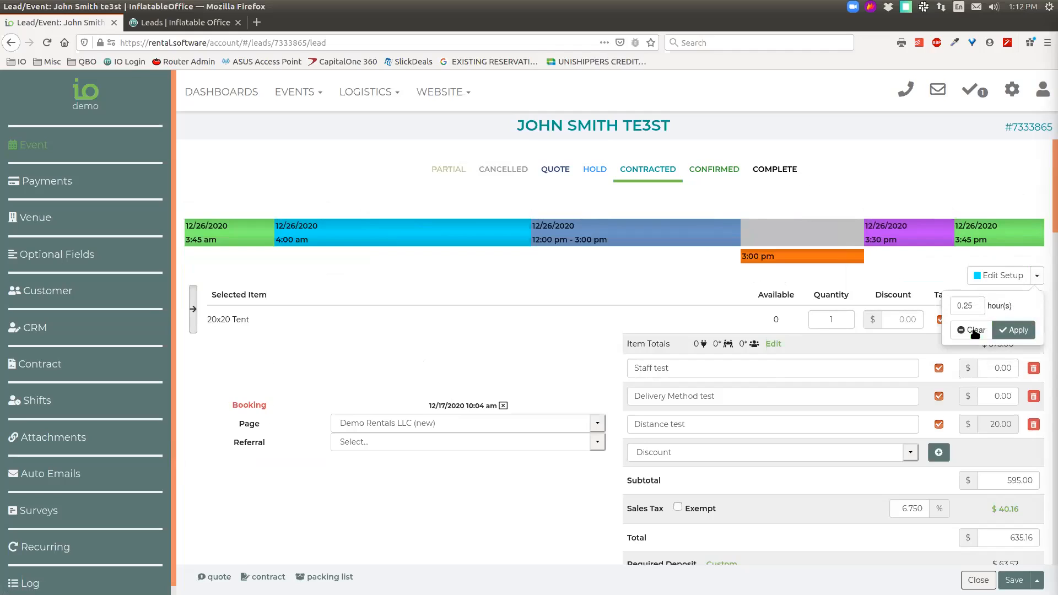
left_click(937, 270)
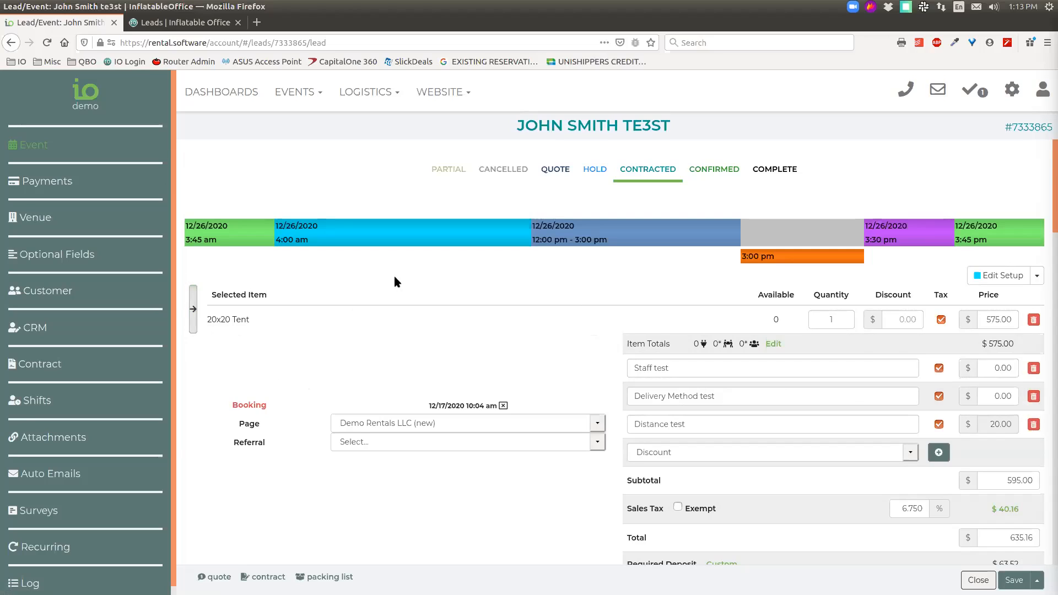
- Expand the inventory item list and add the 10x20 Tent and the 10x10 Tent to the lead's selected items
left_click(194, 314)
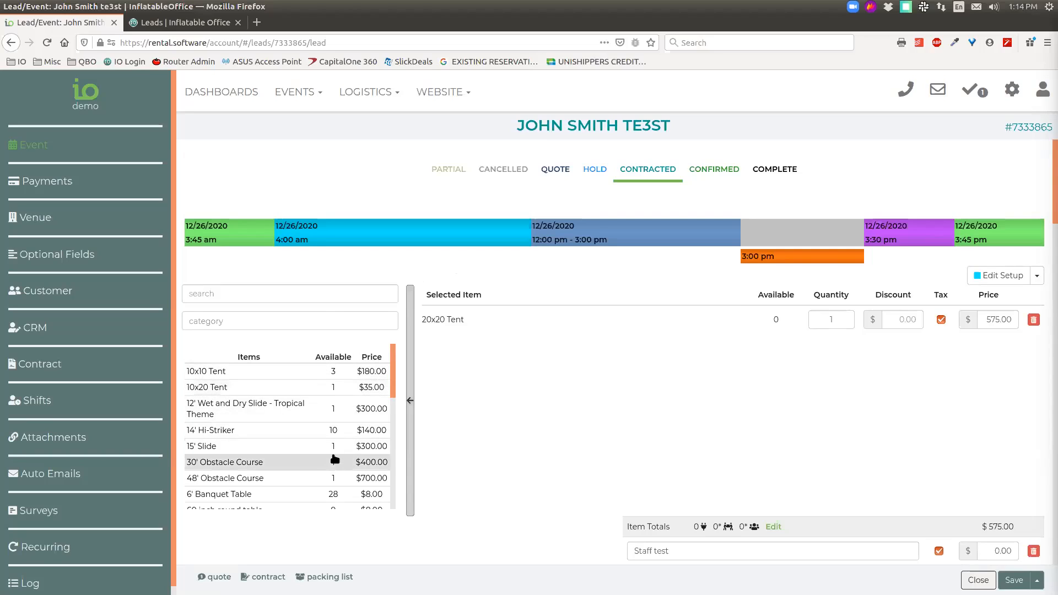
scroll(333, 409, "down", 3)
scroll(333, 409, "down", 5)
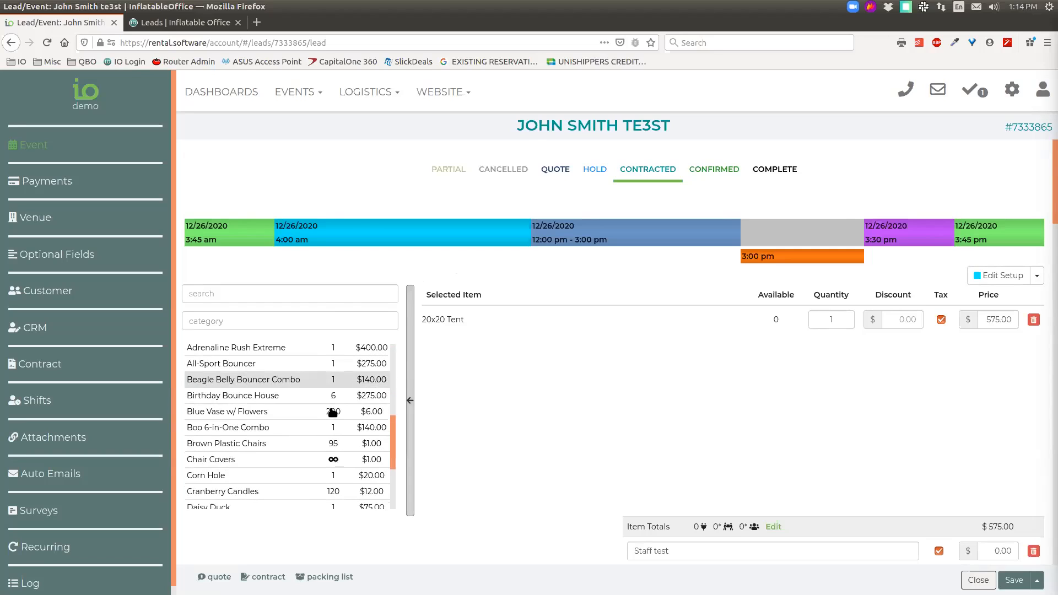
scroll(334, 408, "up", 8)
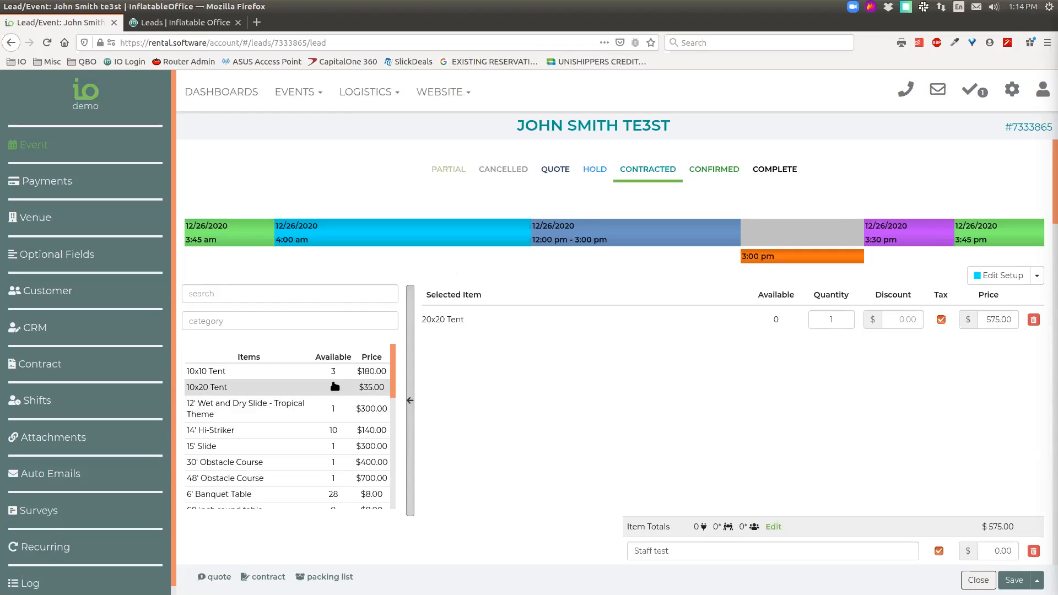
left_click(337, 391)
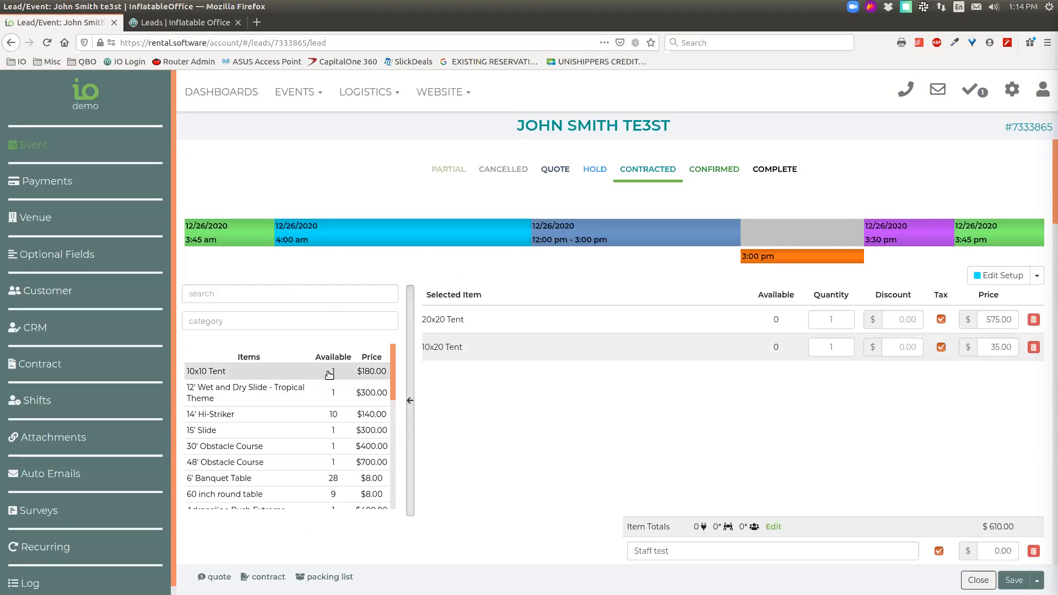
scroll(296, 472, "down", 4)
scroll(296, 465, "up", 4)
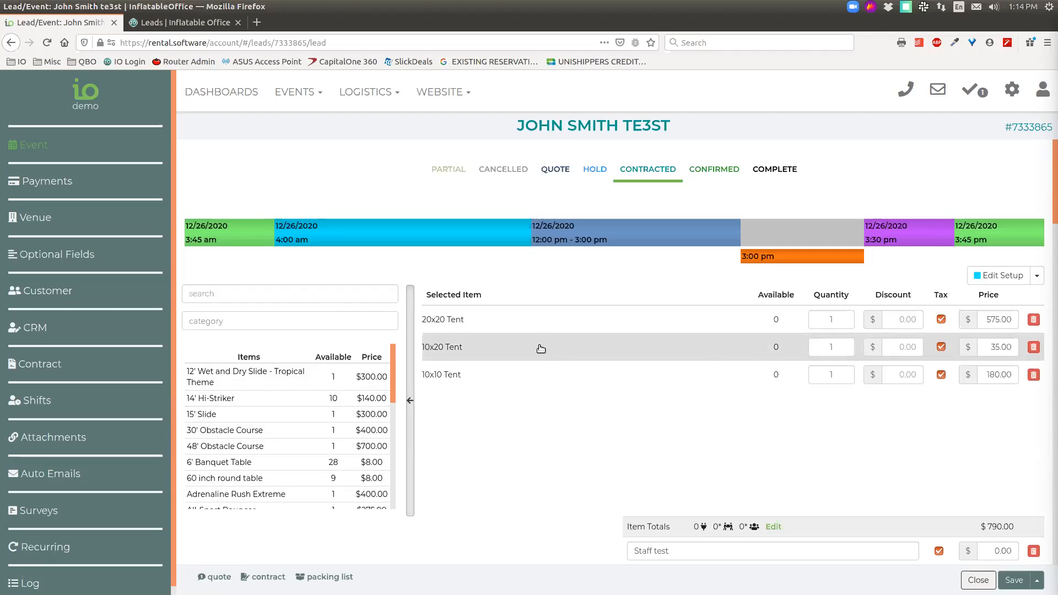
- Remove the 10x20 Tent from the selected items and look through the inventory list
left_click(1031, 350)
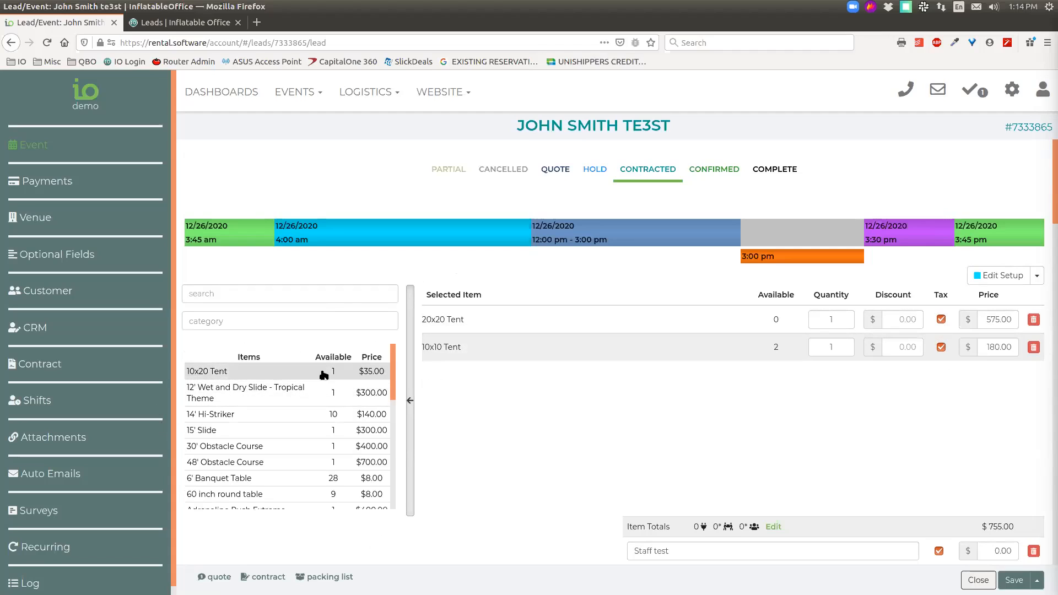
scroll(310, 416, "down", 7)
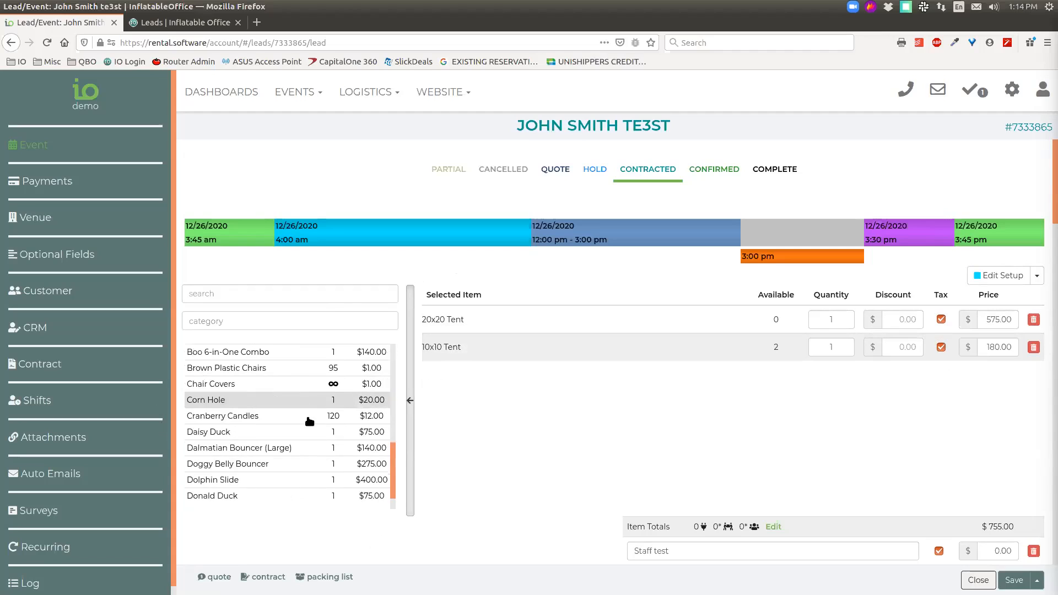
scroll(308, 419, "up", 6)
scroll(305, 421, "up", 2)
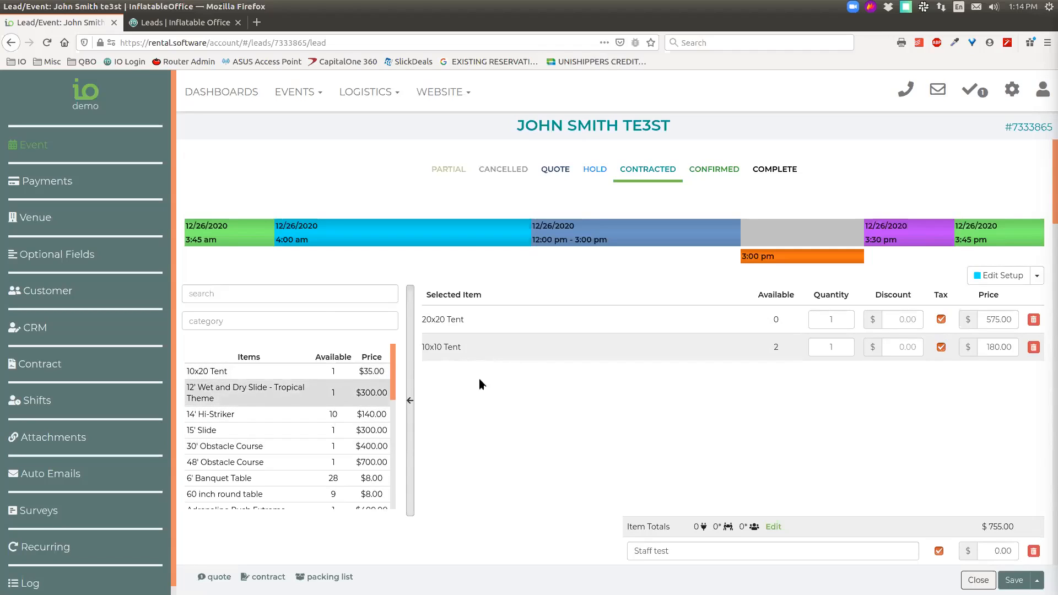
- Set the 10x10 Tent's quantity to 5 and check its availability details
left_click(841, 348)
double_click(844, 345)
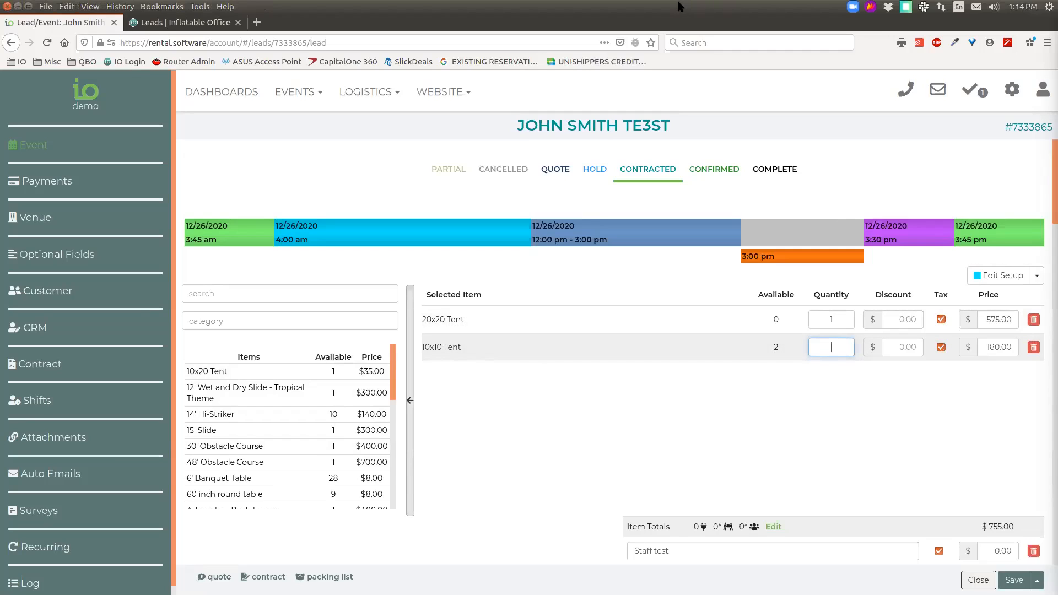
type("5")
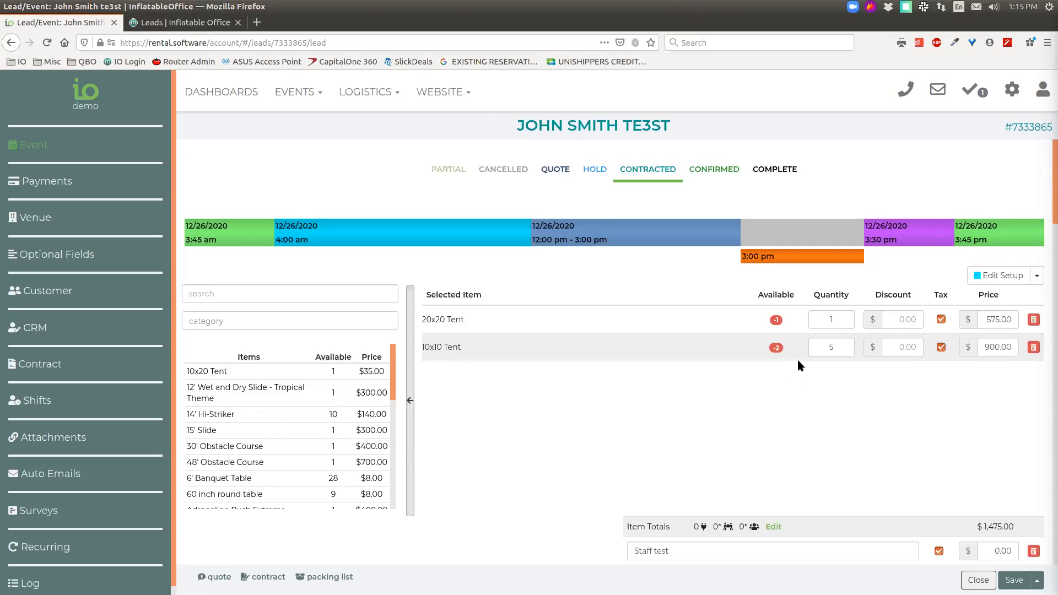
mouse_move(778, 348)
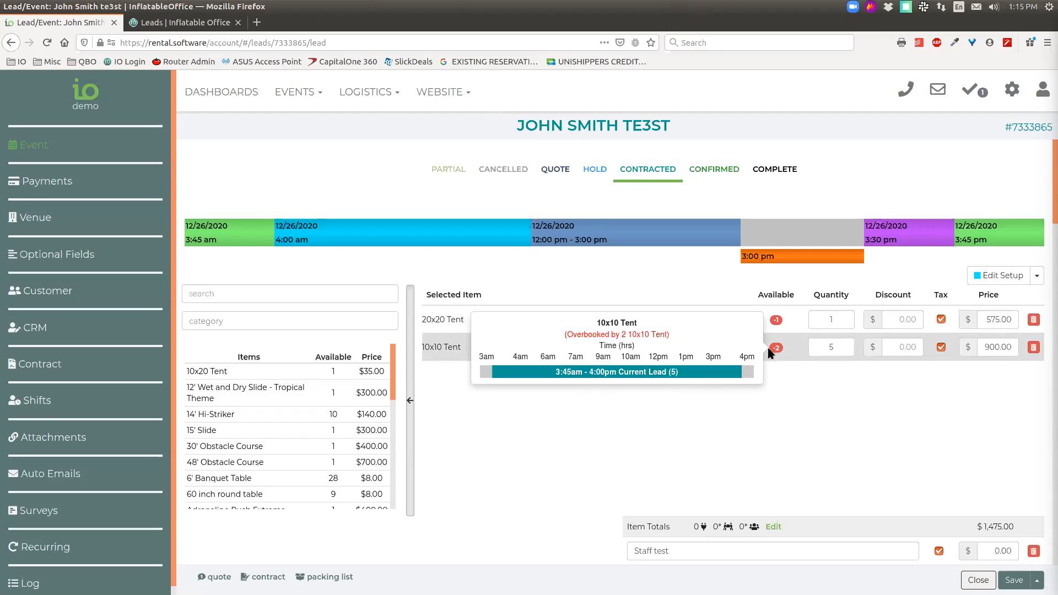
- Set the 10x10 Tent's quantity to 3
left_click(833, 349)
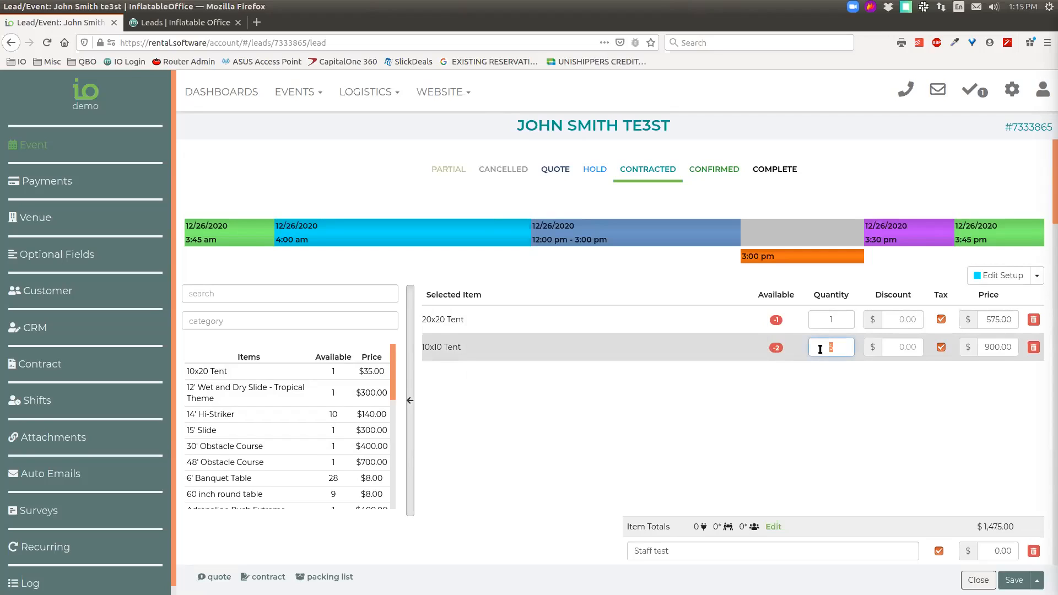
type("3")
left_click(725, 377)
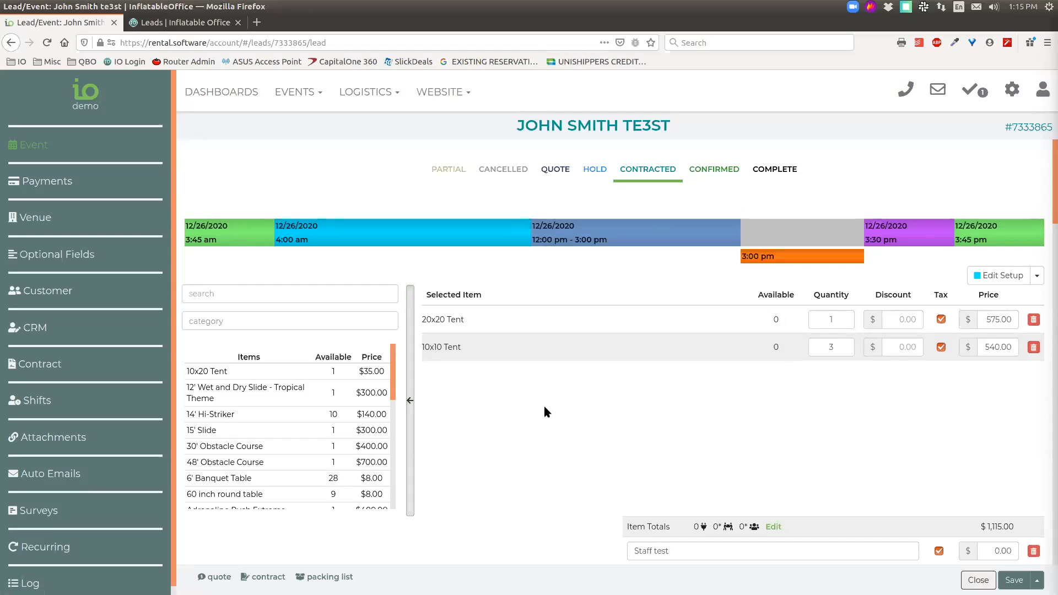
double_click(818, 347)
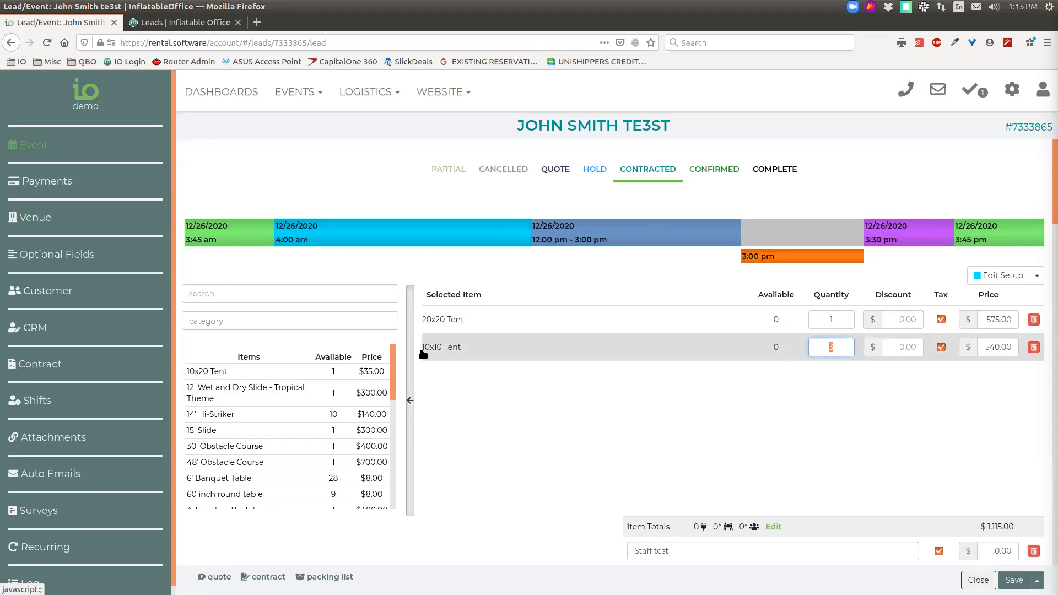
left_click(829, 402)
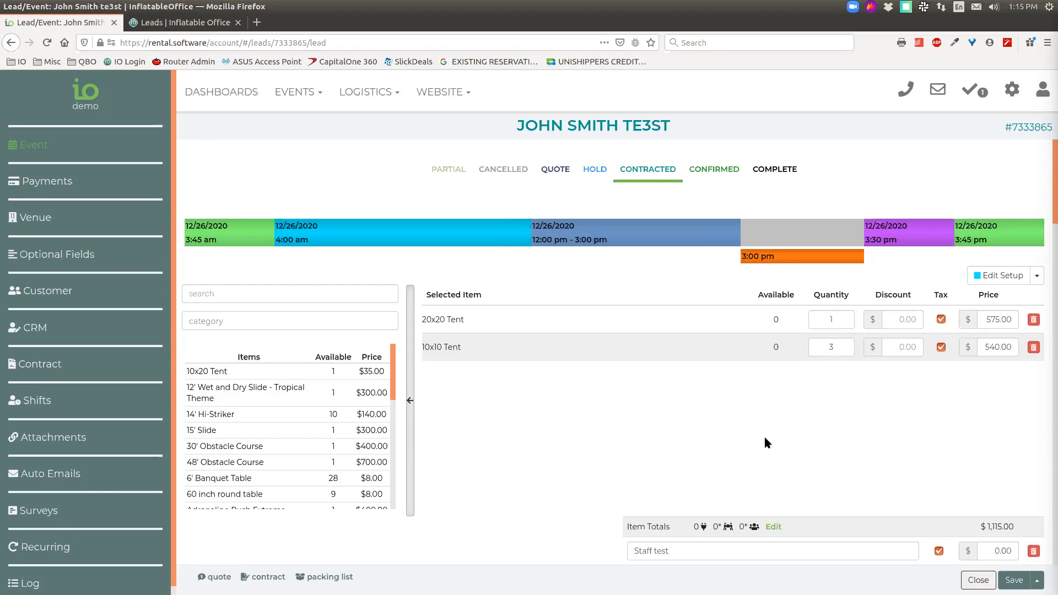
- Add the All-Sport Bouncer to the selected items and load more entries in the inventory list
scroll(306, 443, "down", 4)
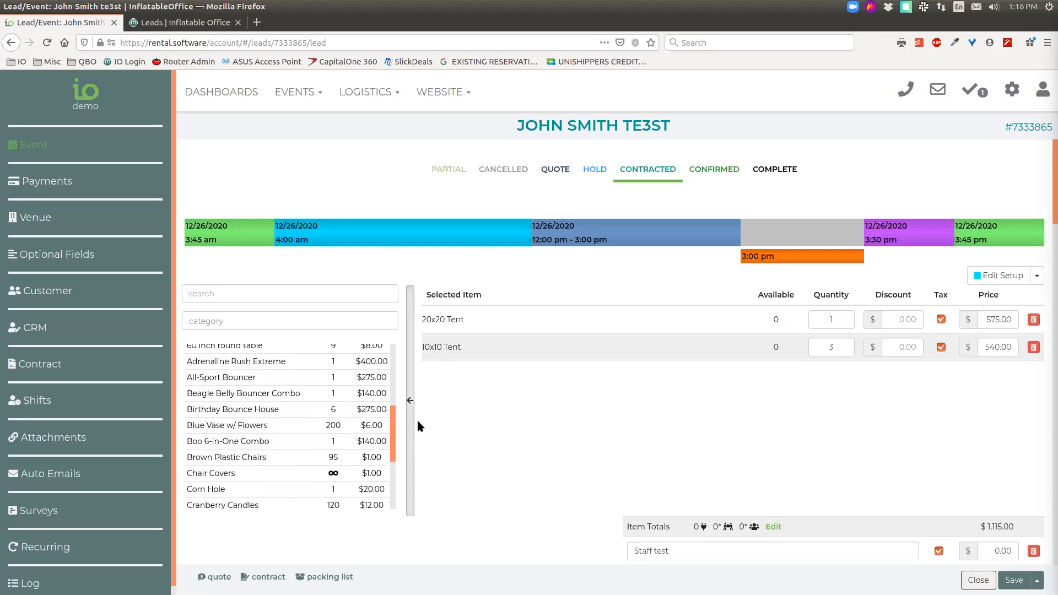
left_click(243, 380)
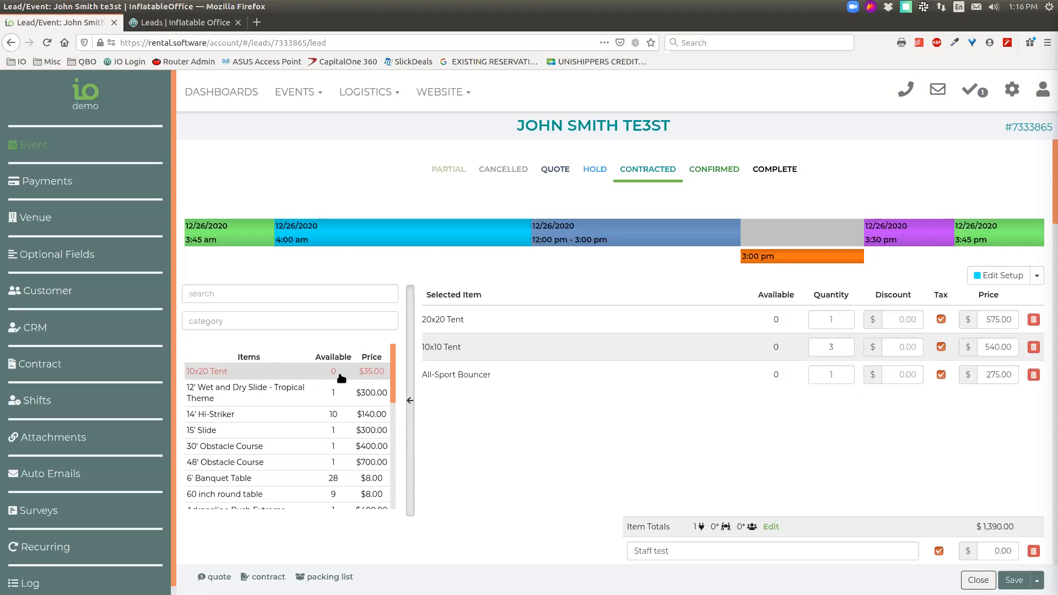
scroll(285, 433, "down", 10)
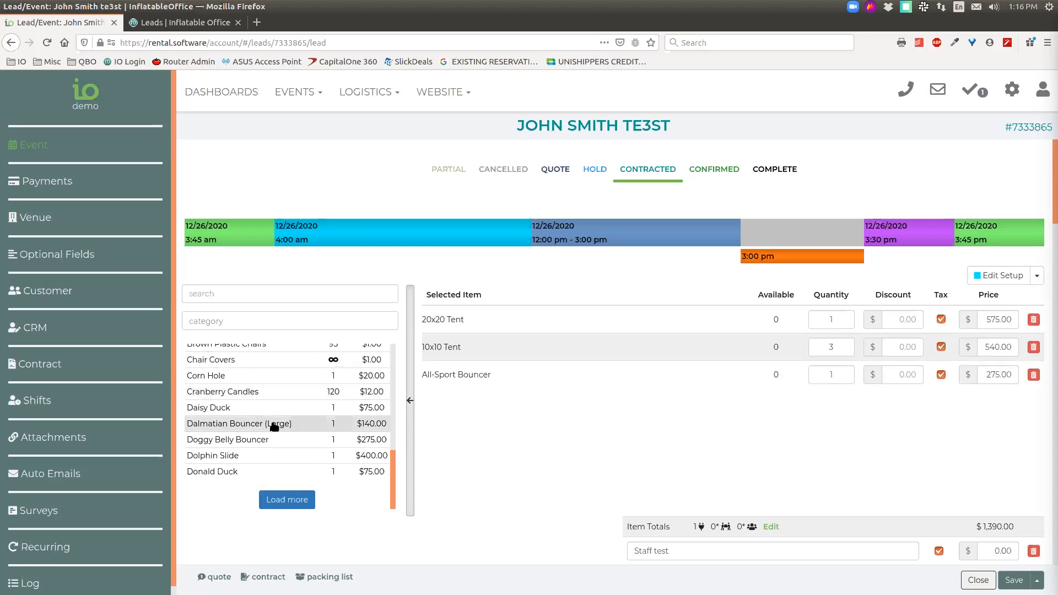
scroll(274, 426, "down", 3)
left_click(284, 411)
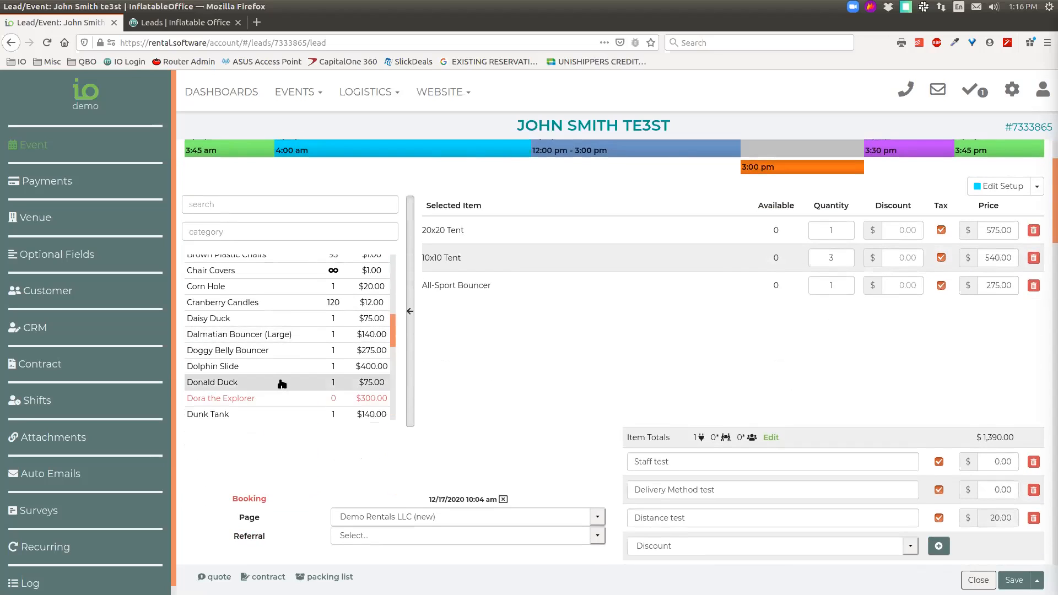
- Search the inventory for "pop" and add the Popcorn machine to the selected items
scroll(280, 383, "up", 10)
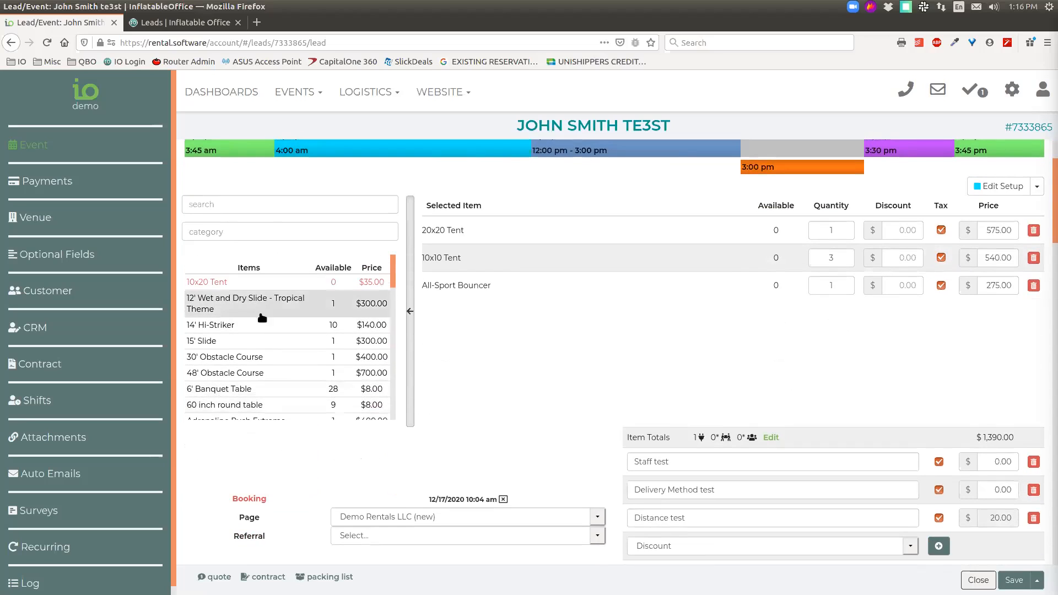
scroll(263, 319, "up", 3)
left_click(250, 295)
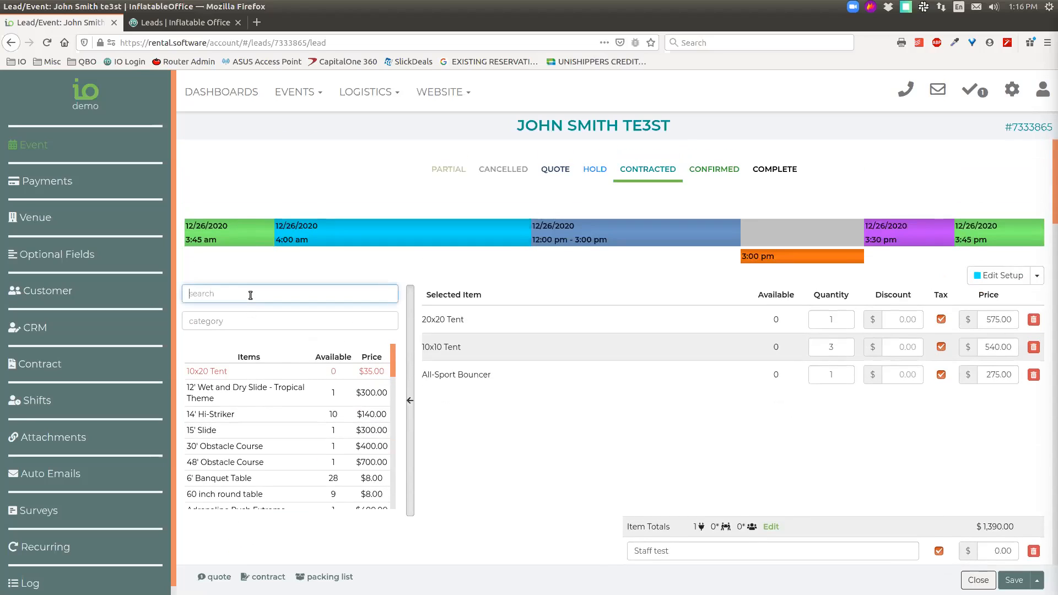
type("pop")
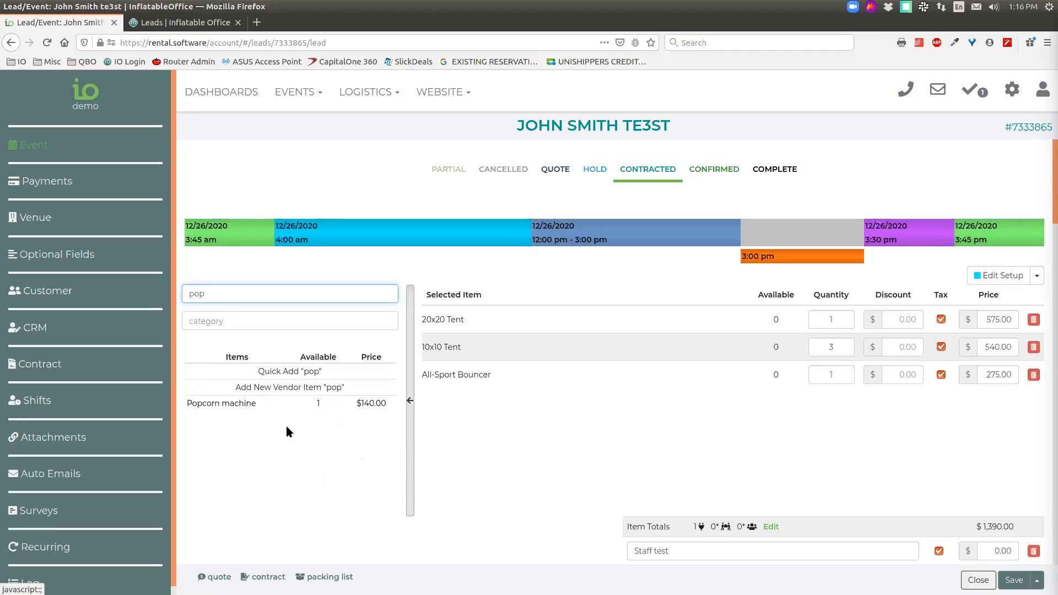
left_click(259, 407)
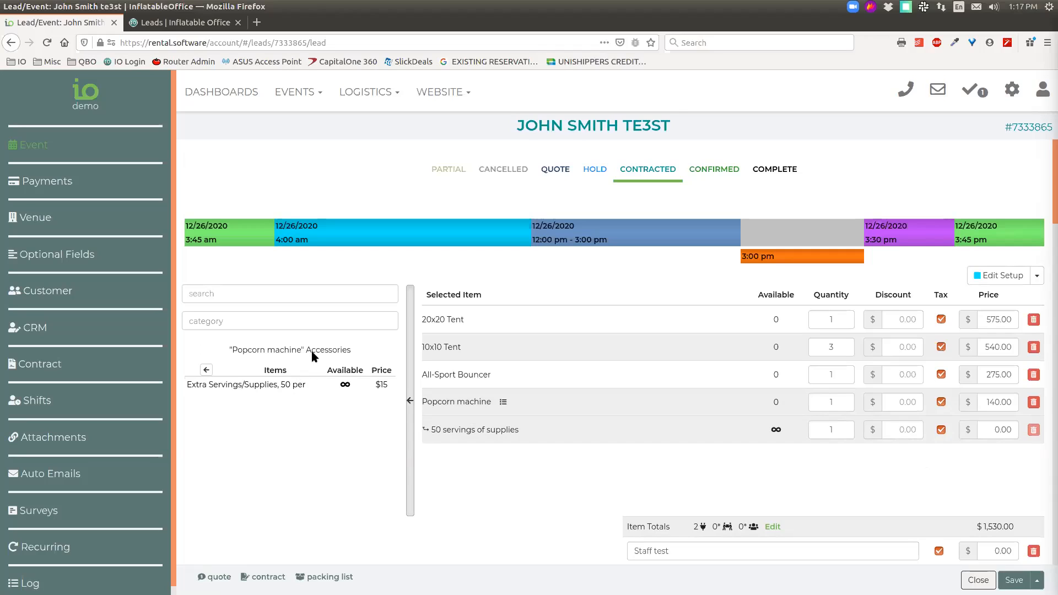
- Add the popcorn machine's Extra Servings/Supplies accessory and remove it again, returning to the main inventory list
left_click(309, 393)
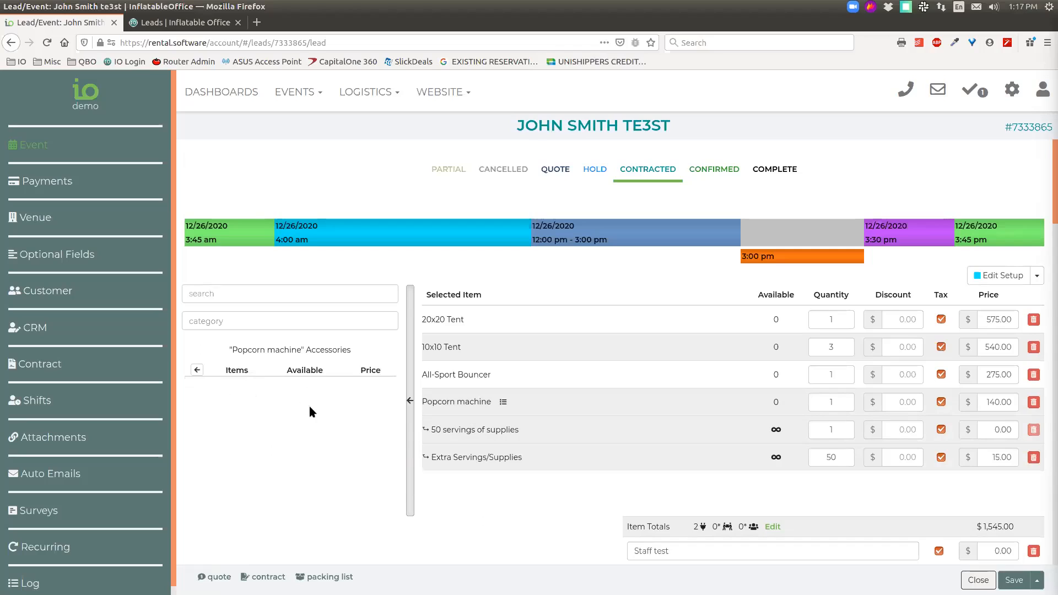
left_click(1034, 457)
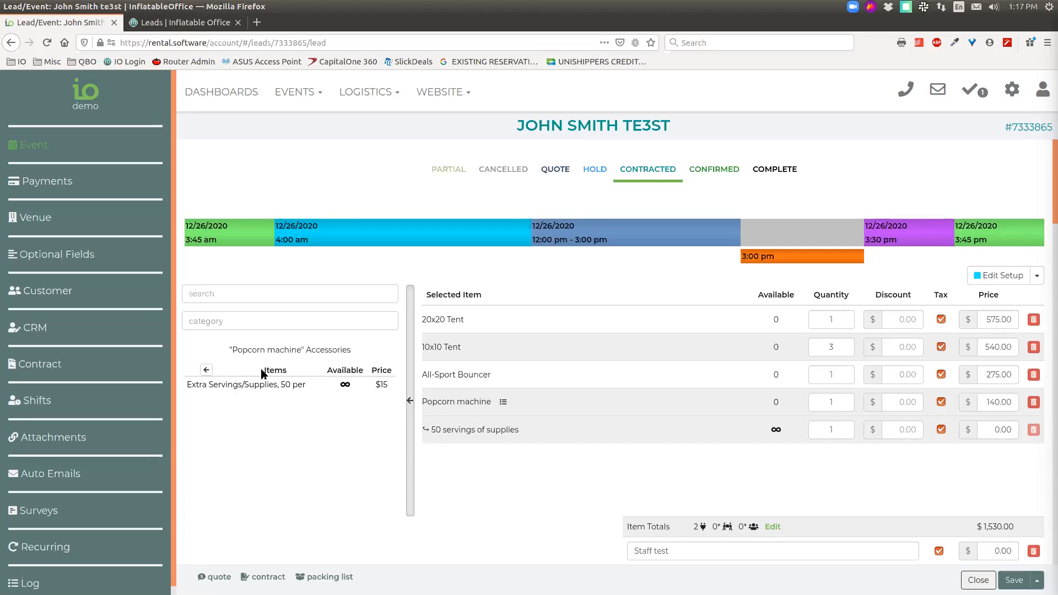
left_click(206, 373)
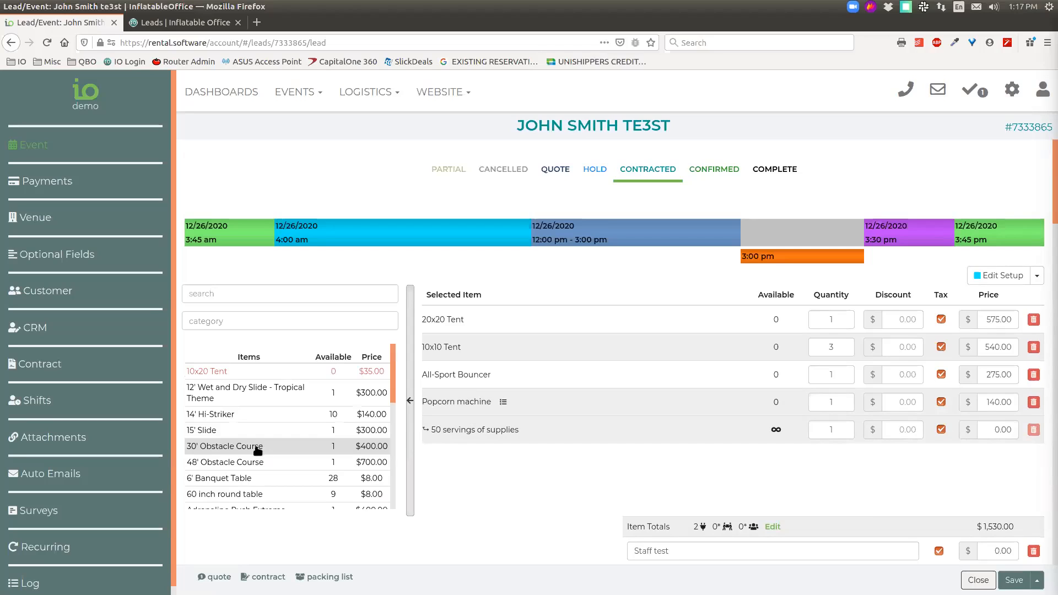
- Browse the inventory category choices, narrow them with "ride" and clear the category filter again
left_click(294, 312)
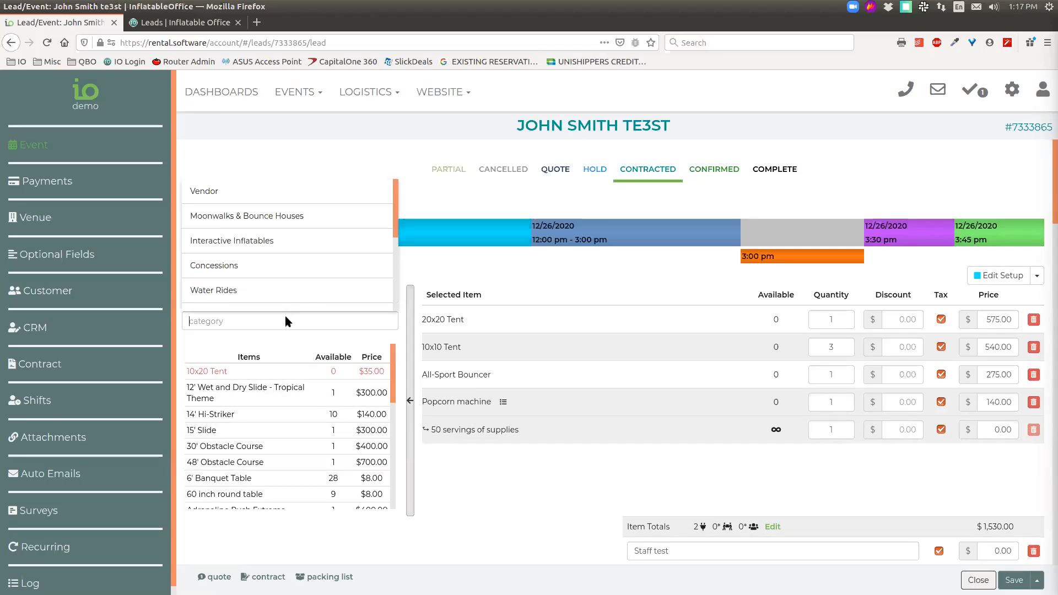
scroll(266, 240, "down", 2)
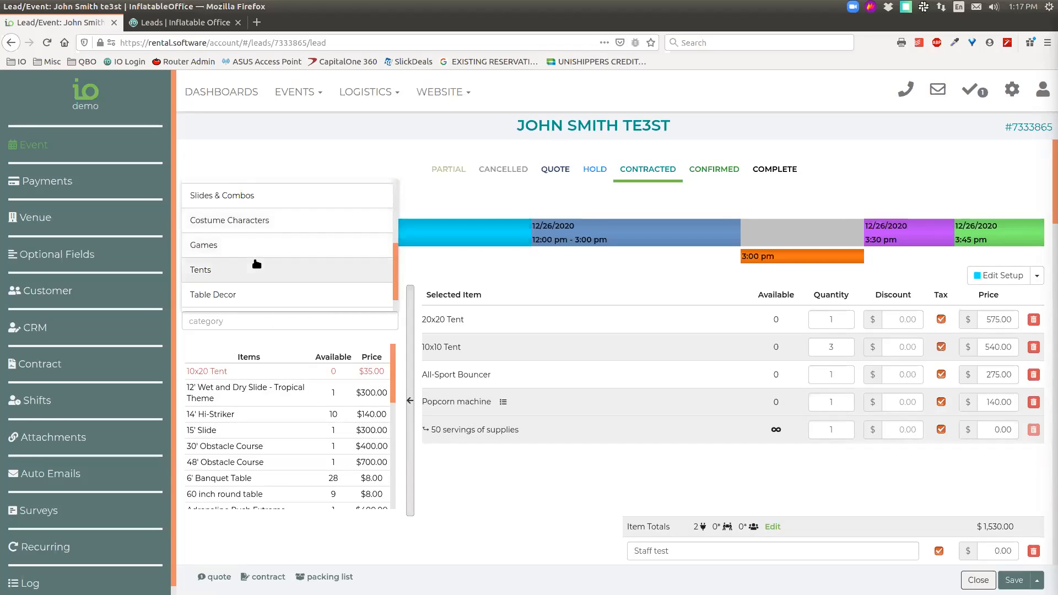
scroll(259, 263, "up", 3)
left_click(303, 328)
left_click(297, 320)
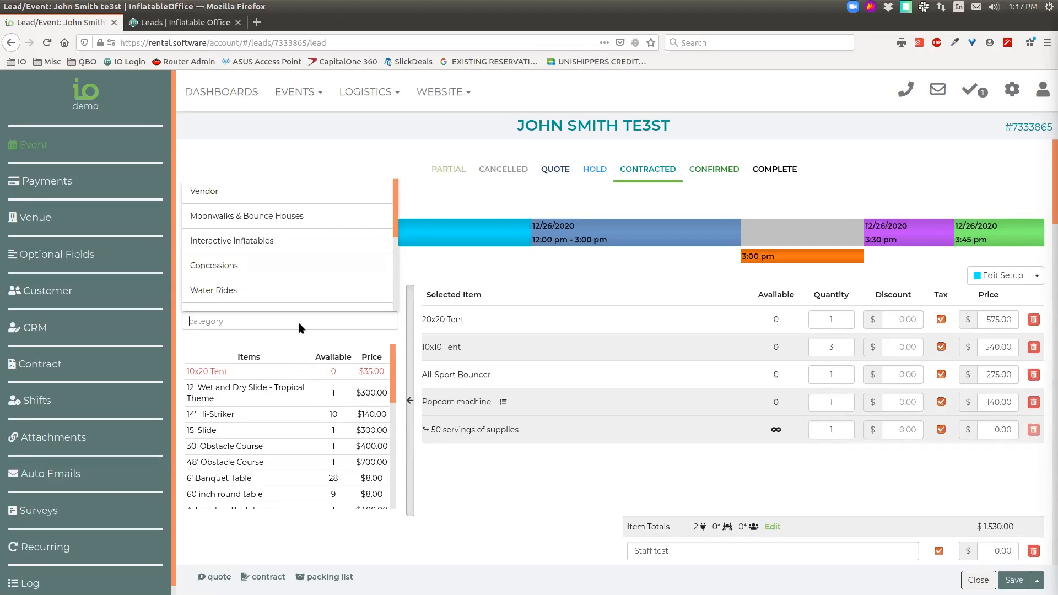
type("ride")
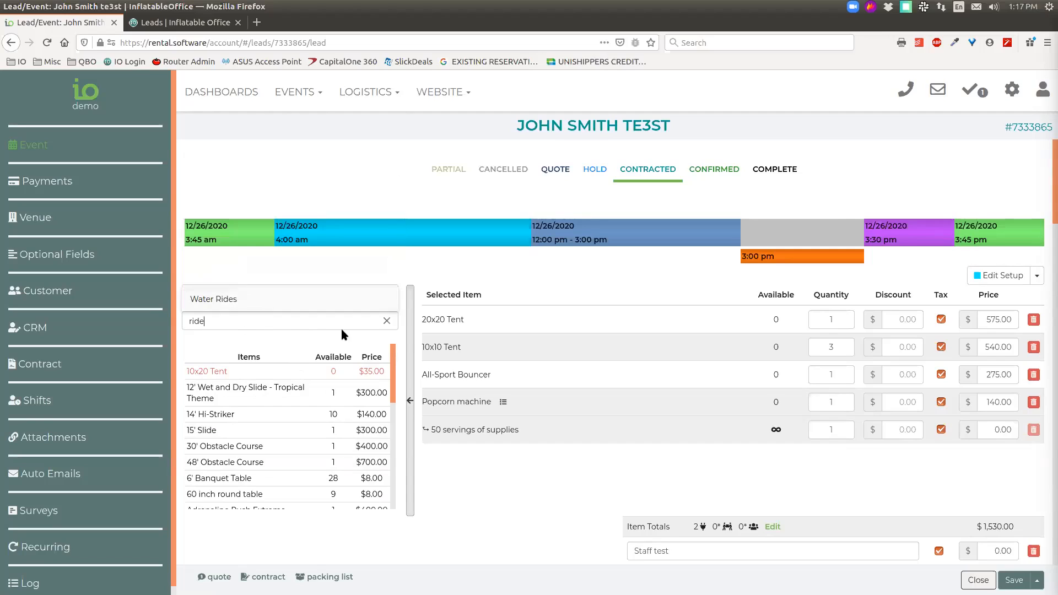
left_click(386, 321)
- Filter the inventory list by the Tents category and search within it for "chair"
left_click(289, 329)
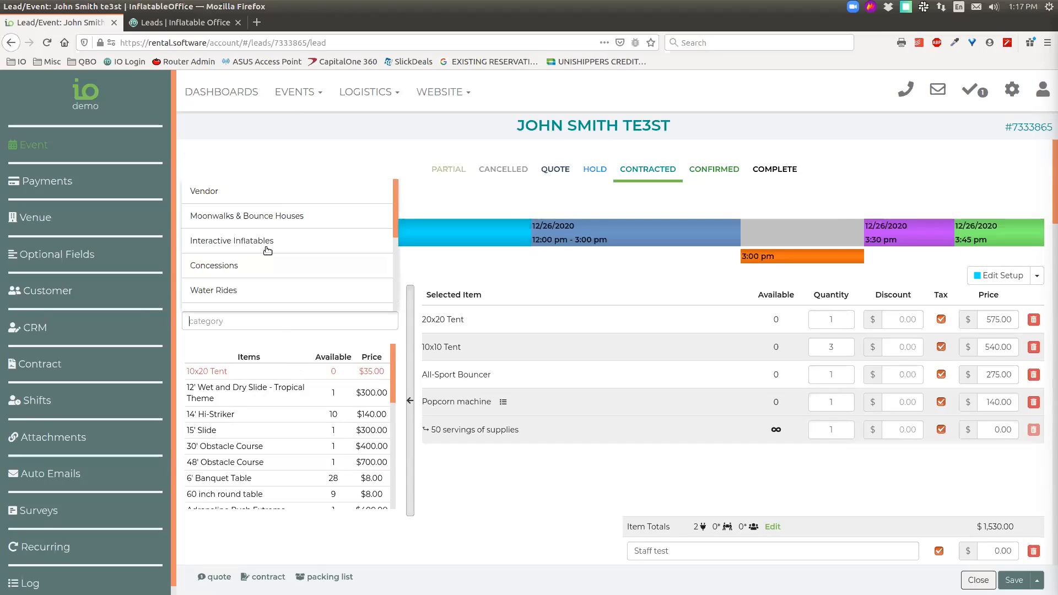
scroll(292, 259, "down", 5)
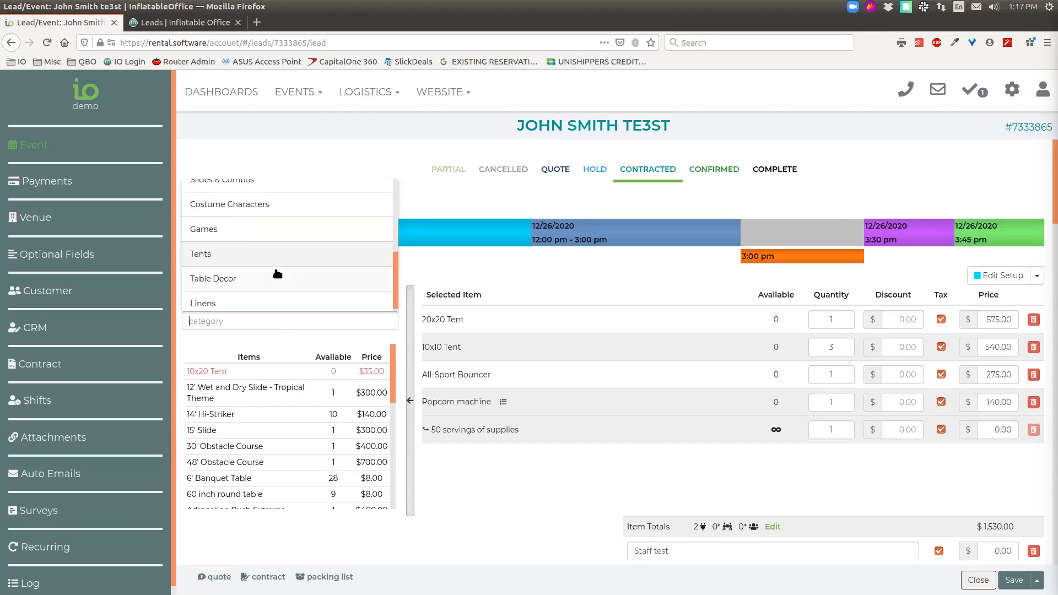
left_click(301, 255)
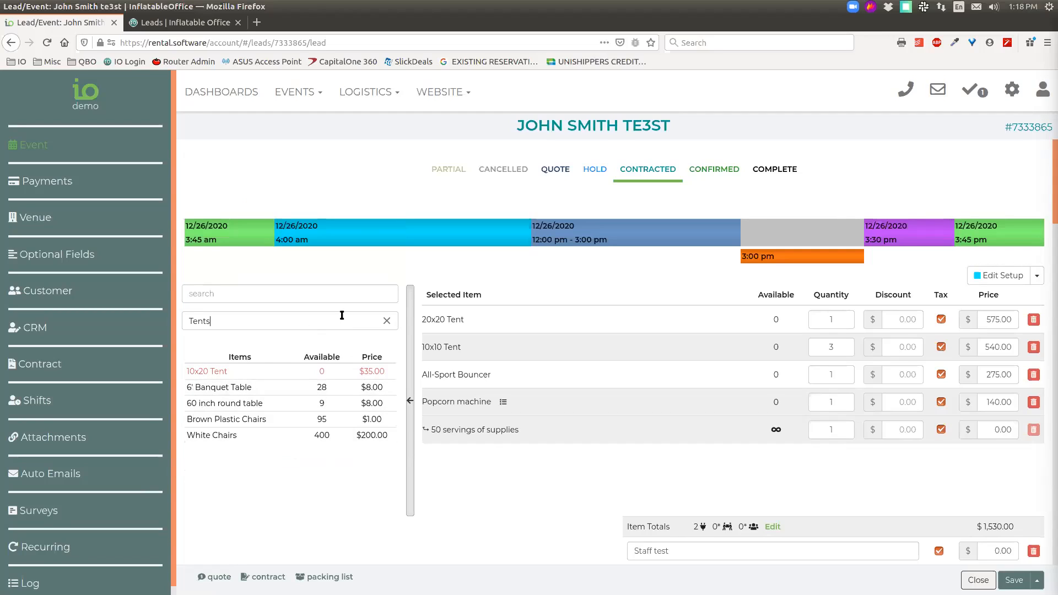
left_click(324, 293)
type("chair")
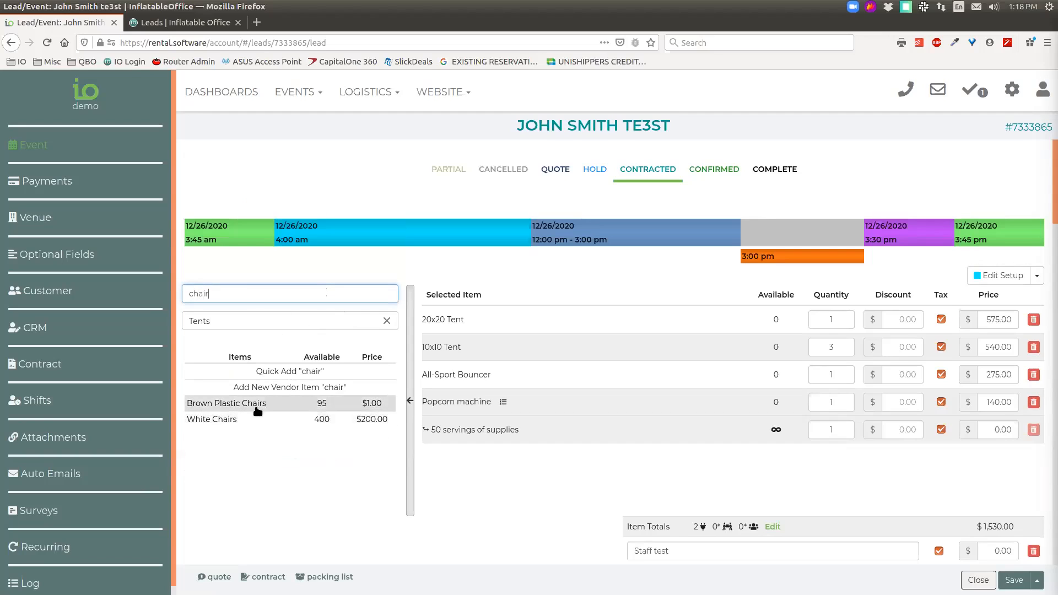
double_click(213, 293)
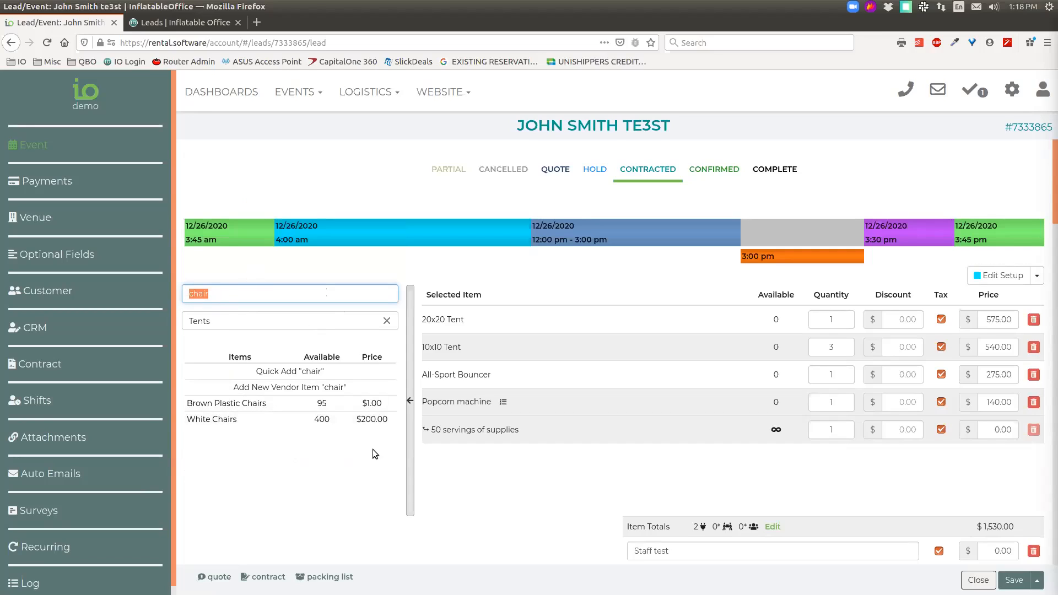
- Collapse the inventory list, then add the Extra Servings/Supplies accessory to the Popcorn machine from its accessory list
left_click(410, 447)
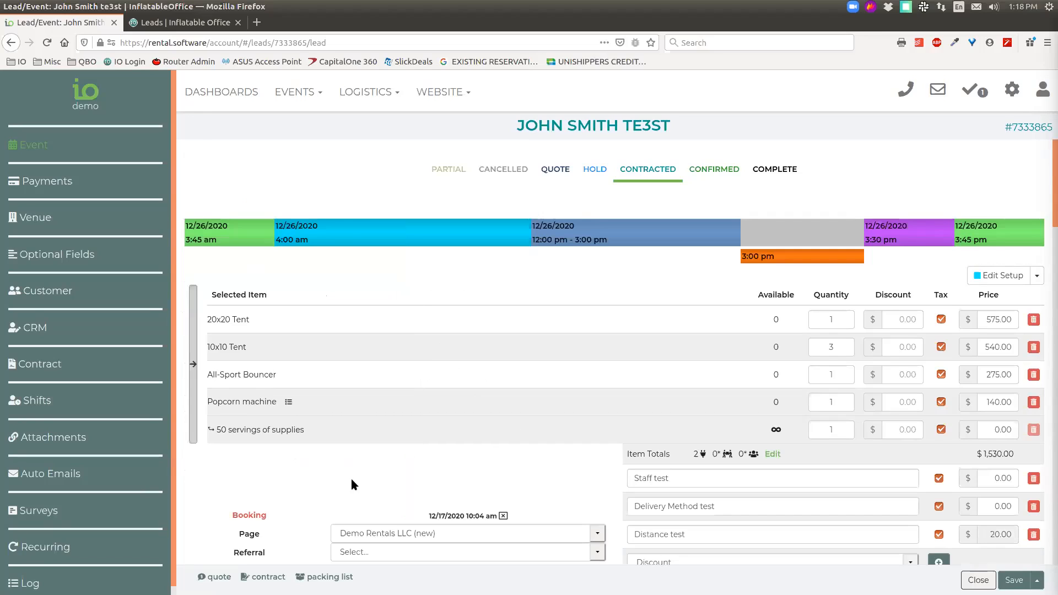
left_click(289, 404)
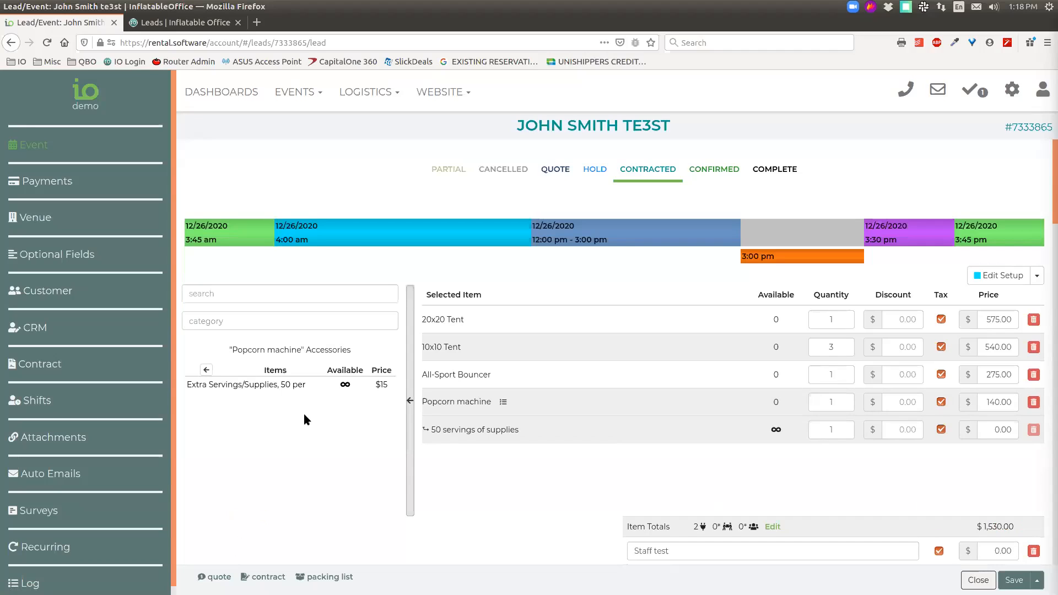
left_click(274, 385)
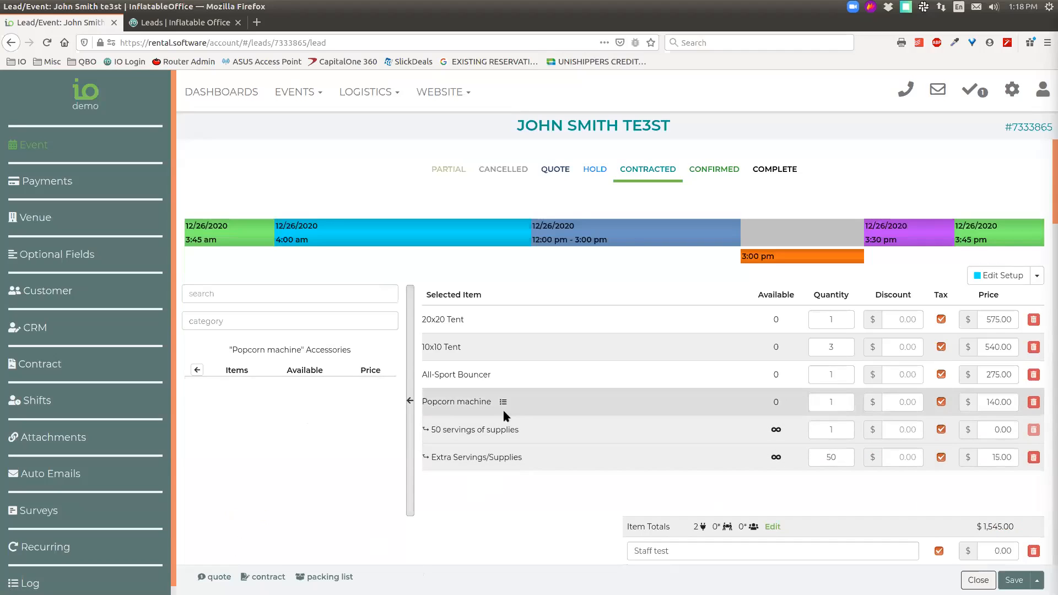
- Return from the Popcorn machine's accessories to the main inventory list and collapse the list to widen the selected items
left_click(410, 402)
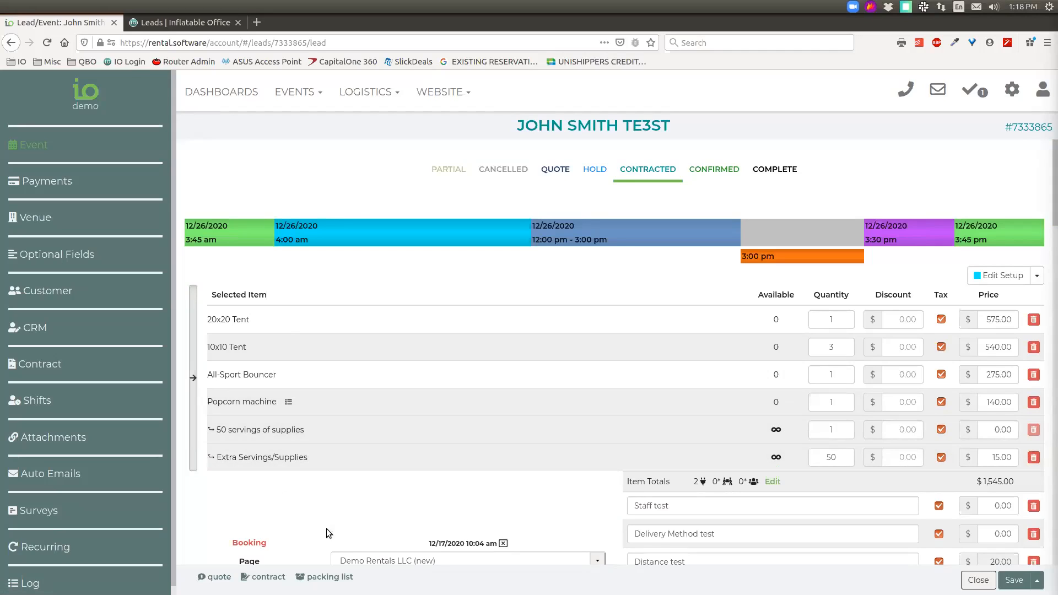
left_click(288, 404)
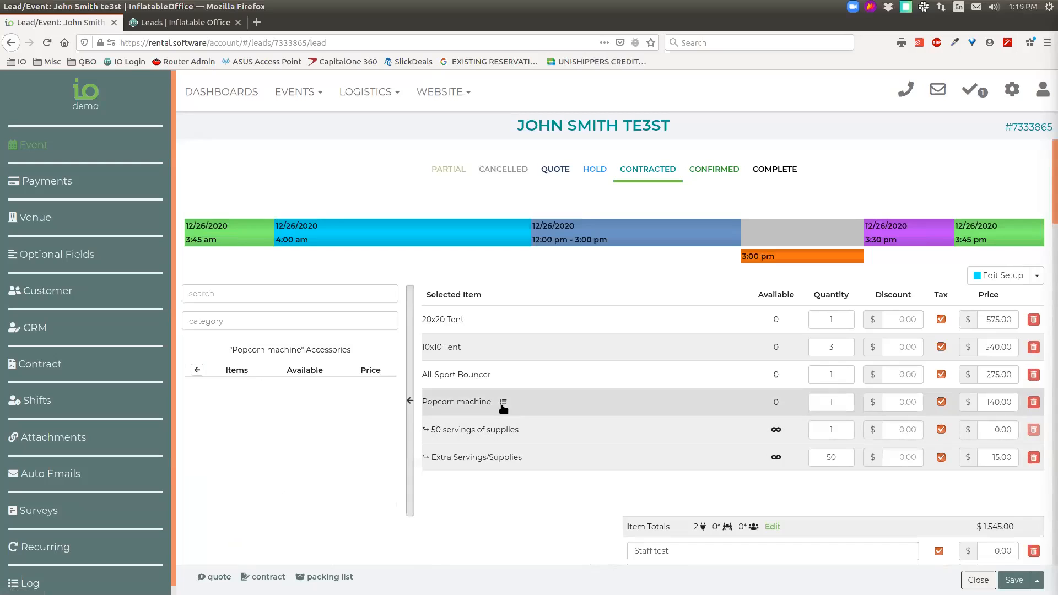
left_click(198, 371)
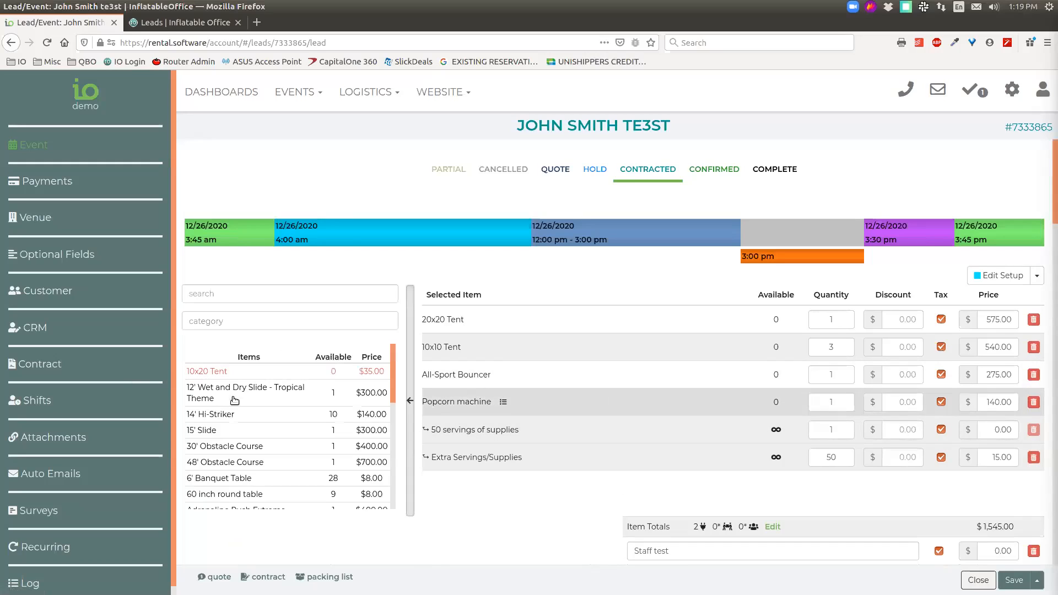
left_click(411, 390)
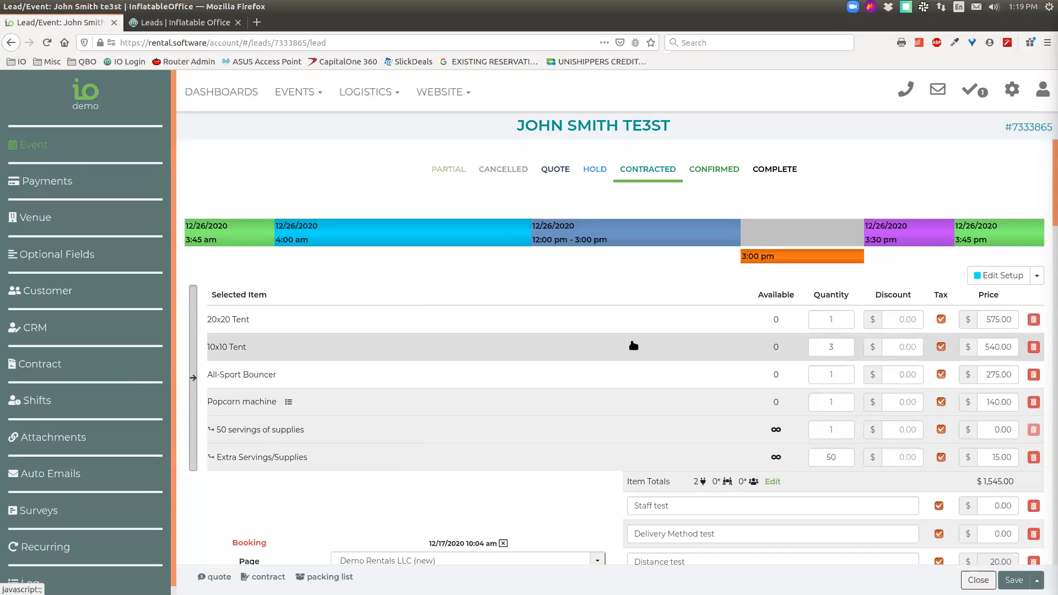
- Apply a $23 discount to the 20x20 Tent in the selected items
scroll(628, 350, "down", 1)
scroll(625, 352, "down", 2)
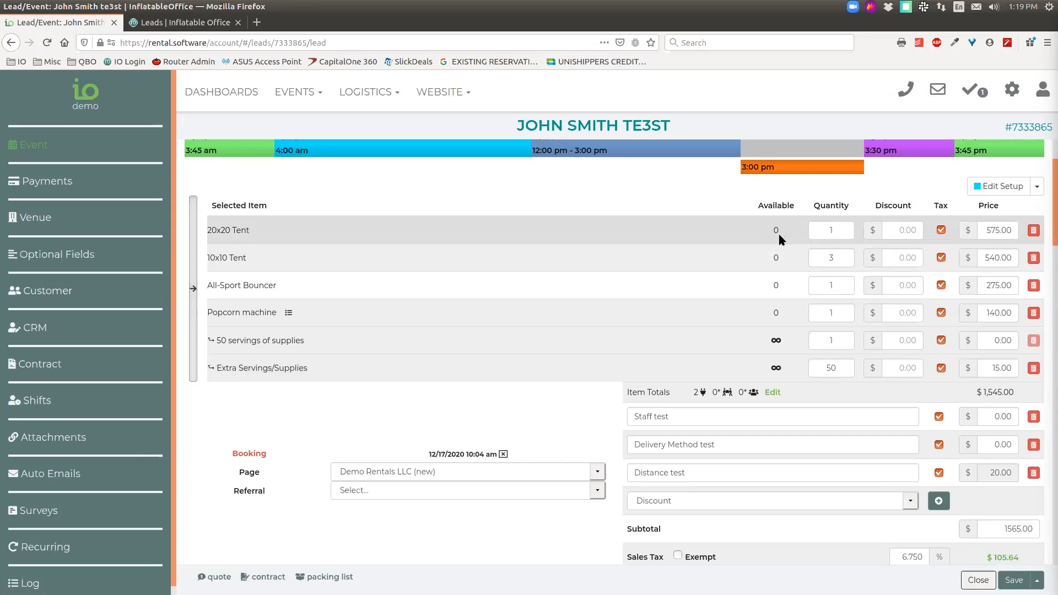
left_click(904, 231)
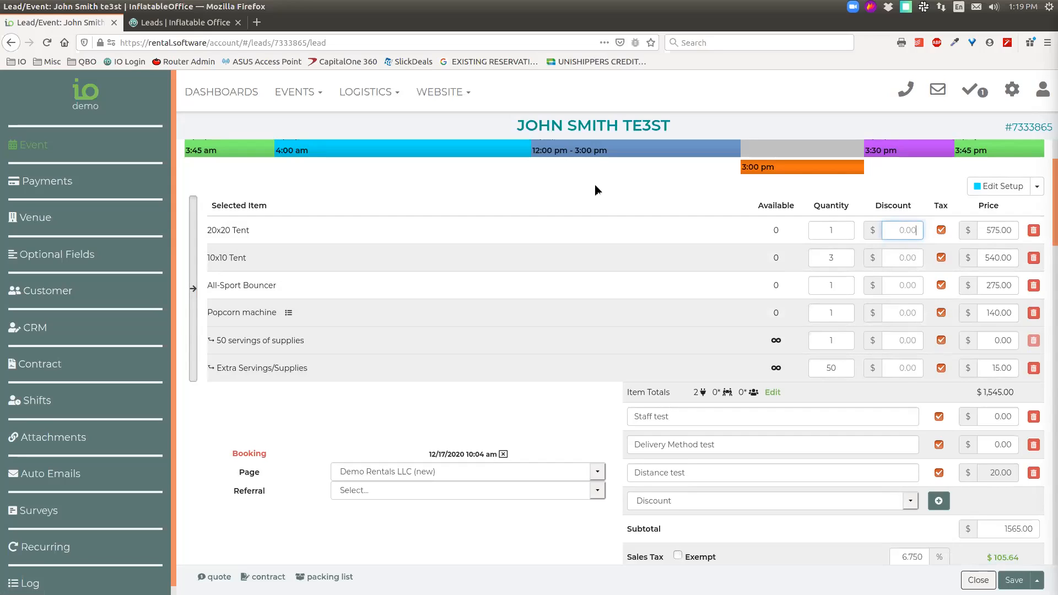
type("23")
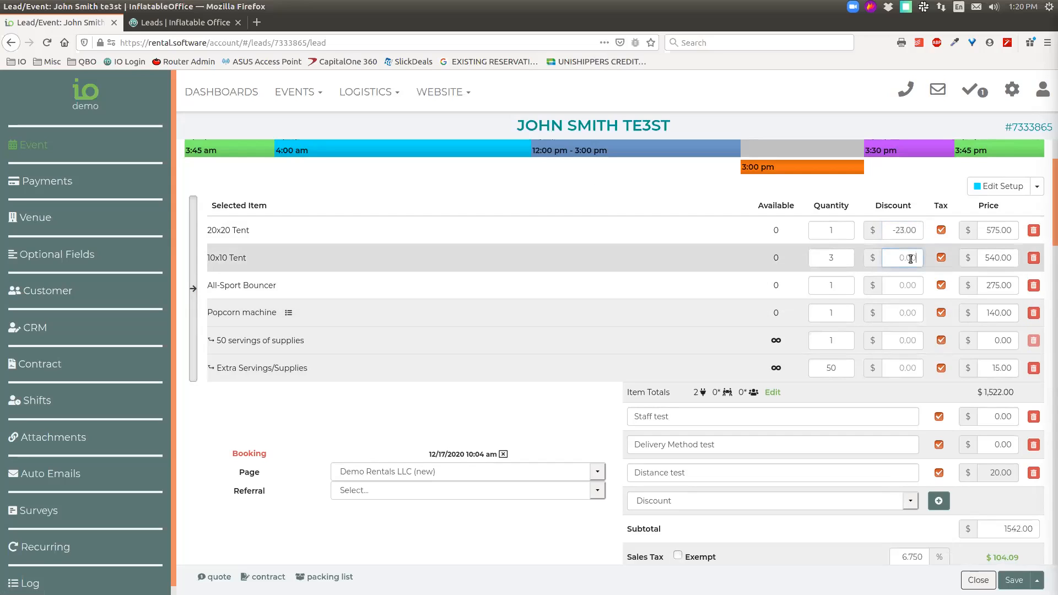
- Reset the 20x20 Tent's discount to 0, leaving its price as it is
left_click(992, 231)
double_click(992, 230)
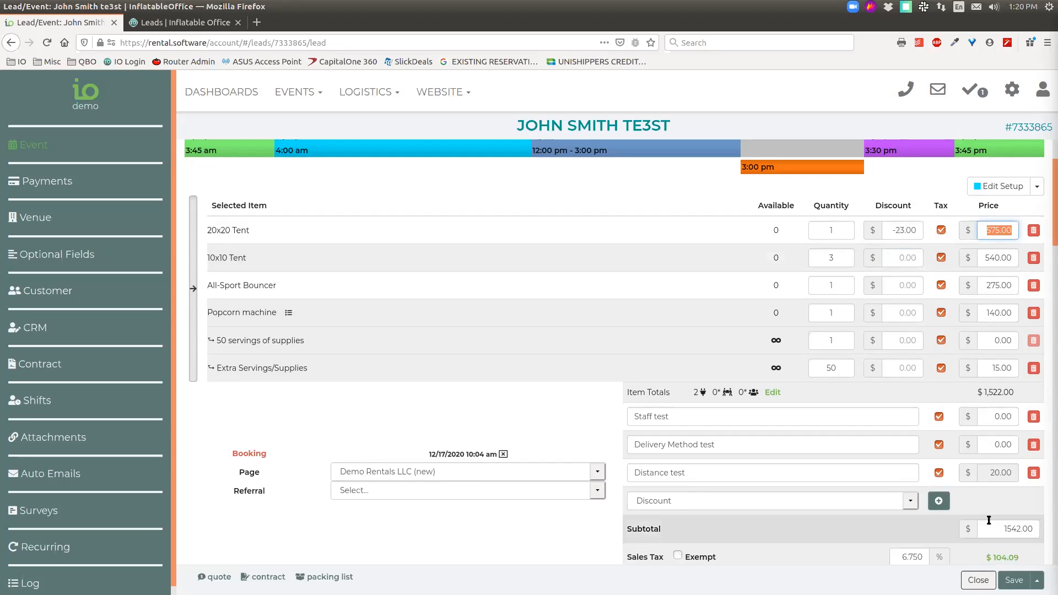
left_click_drag(893, 230, 918, 230)
key("BackSpace")
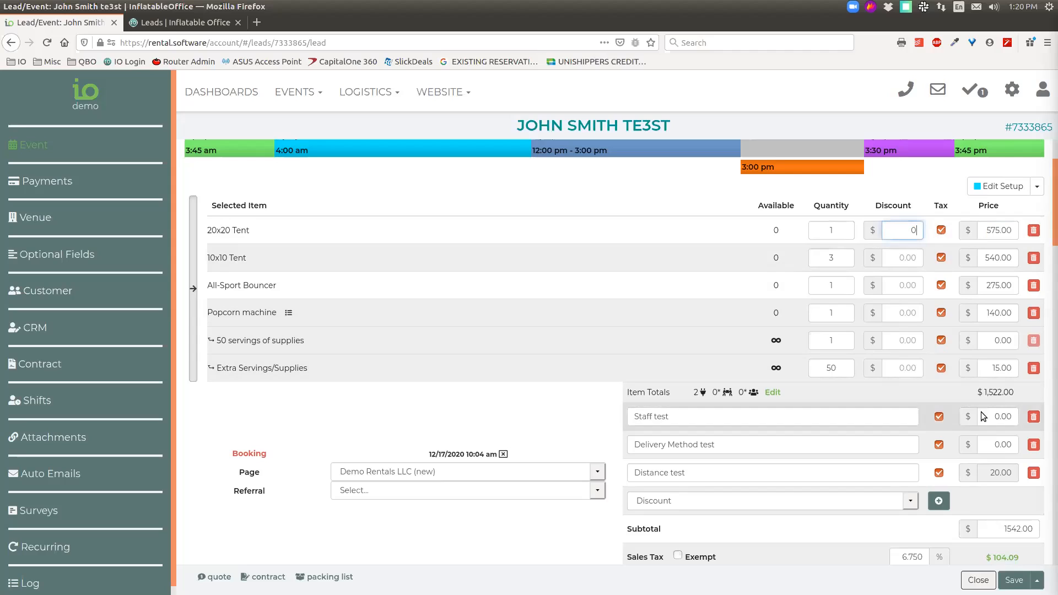
left_click(1014, 395)
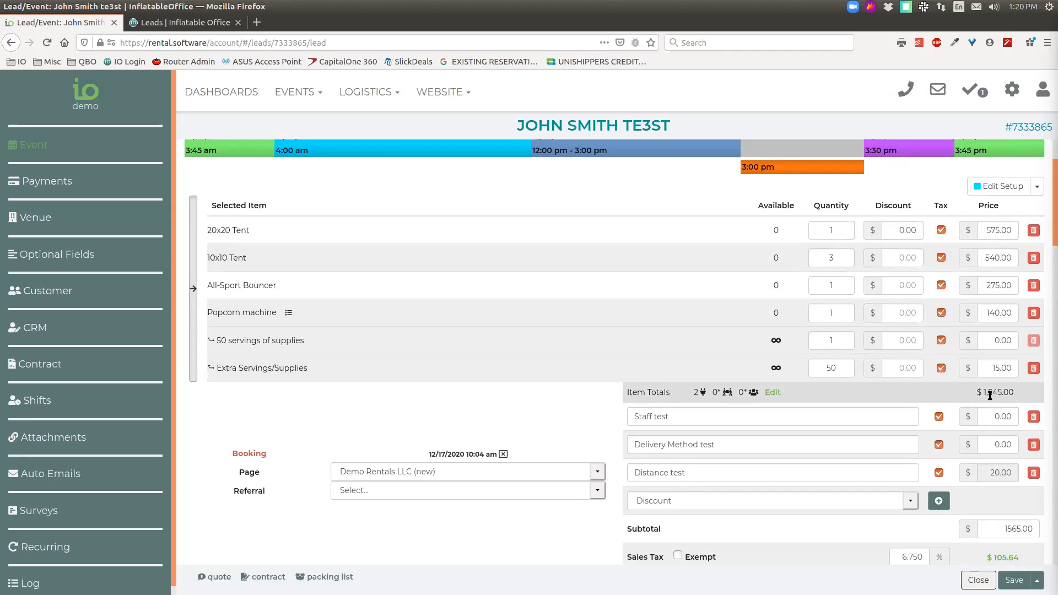
- Set the 20x20 Tent's discount to $100 and make the item non-taxable
left_click(896, 230)
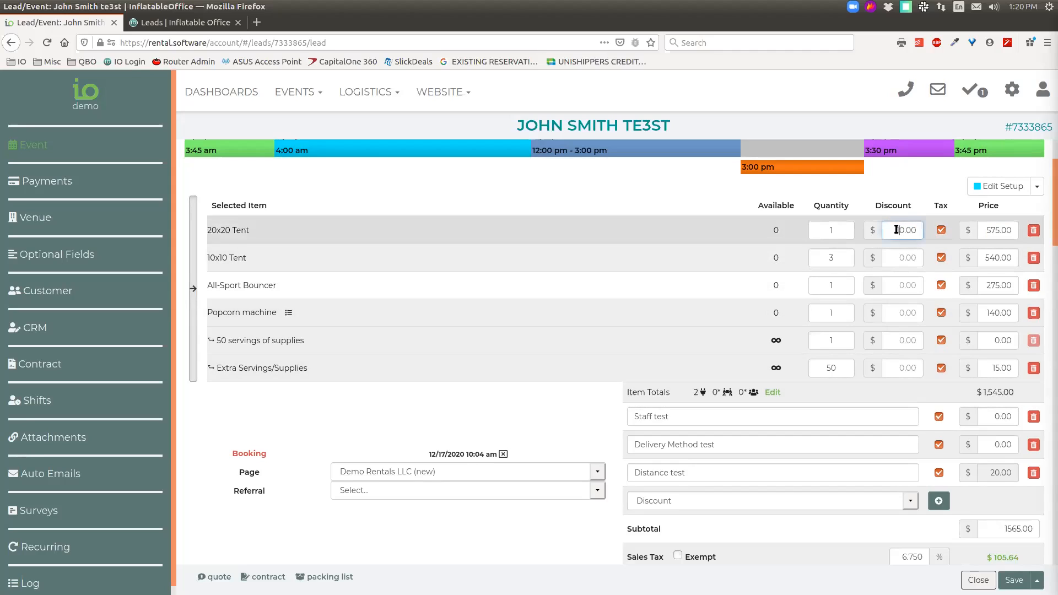
type("10")
left_click(954, 394)
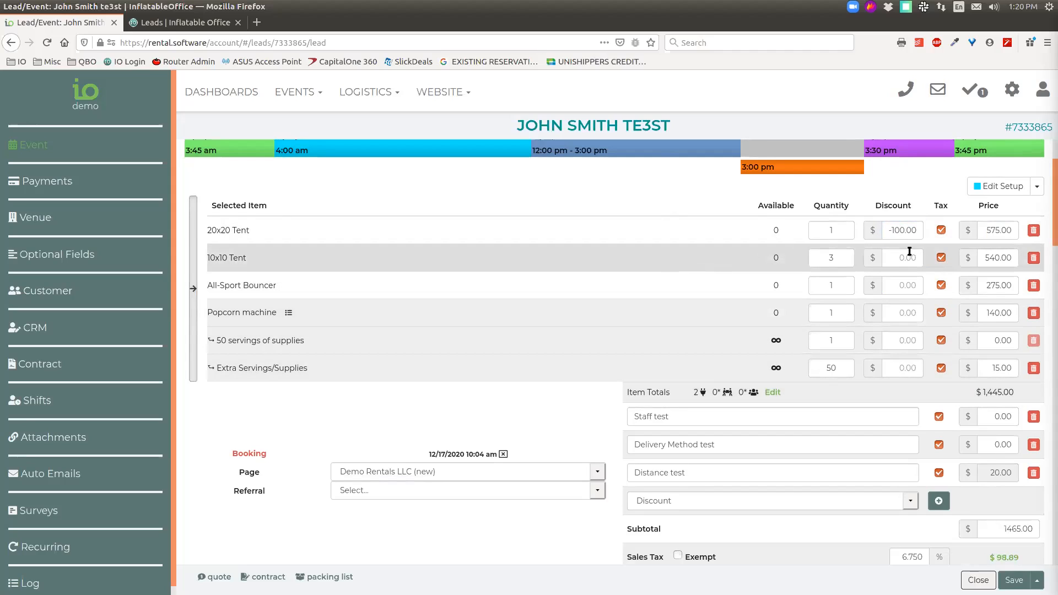
left_click(941, 231)
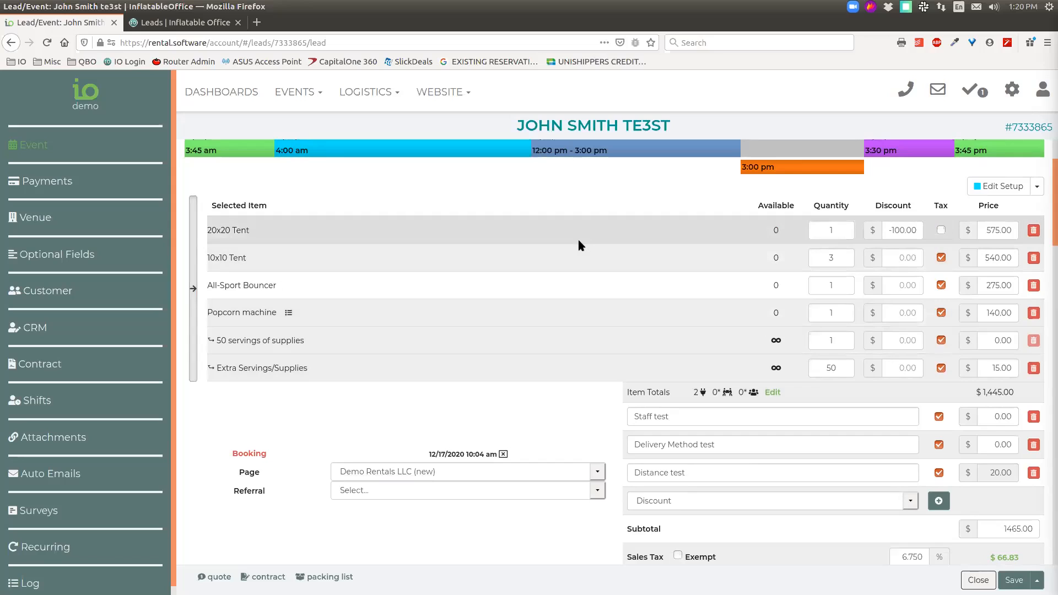
- Expand the 20x20 Tent's details and enter the template note "Customer not allowed to add a heater."
left_click(489, 229)
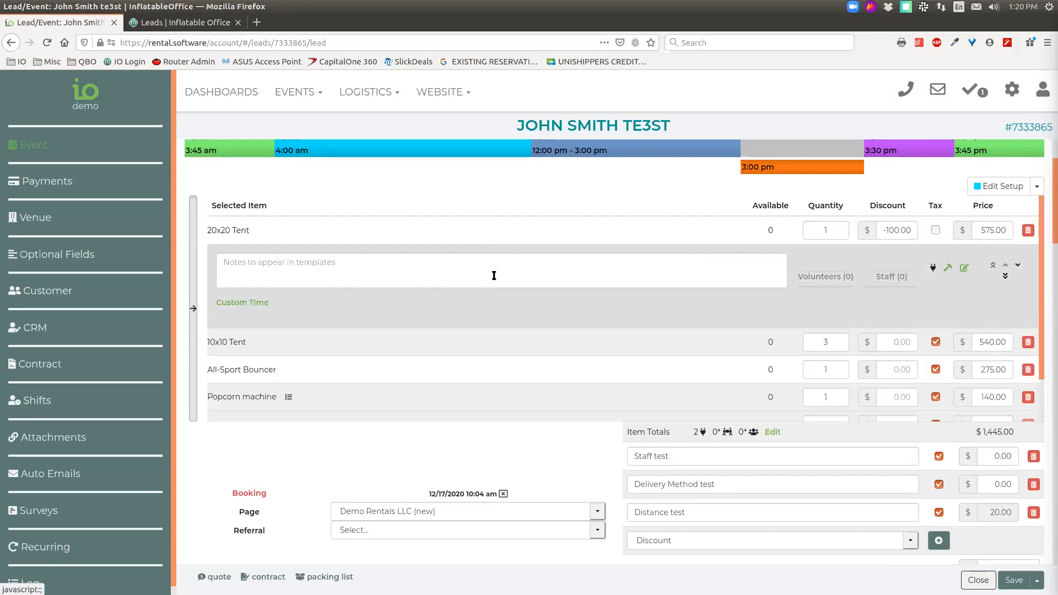
left_click(504, 230)
left_click(505, 231)
left_click(335, 274)
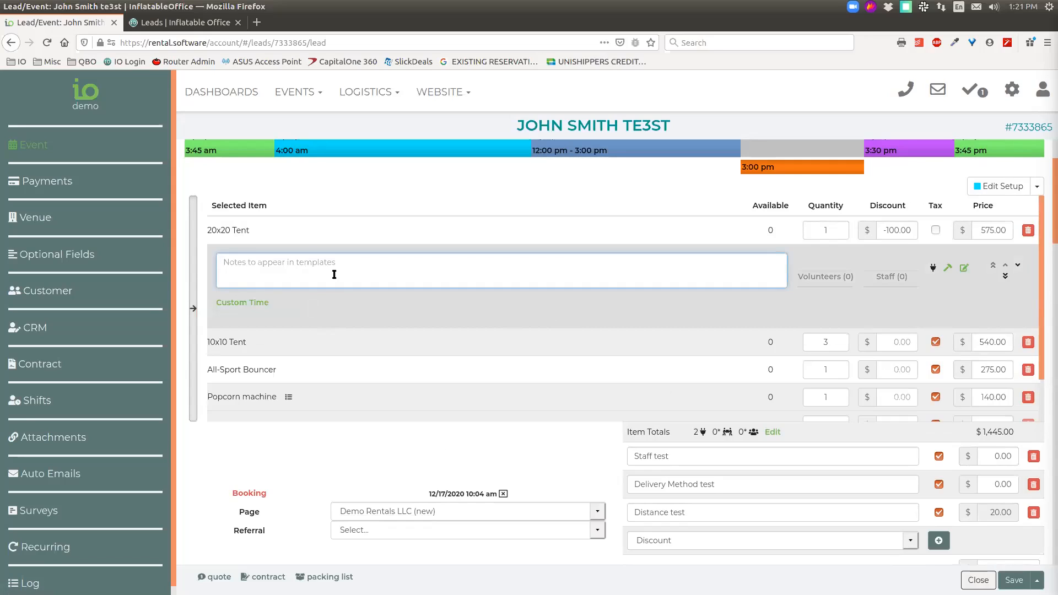
key("alt+Tab")
key("alt+Tab")
type("Customer")
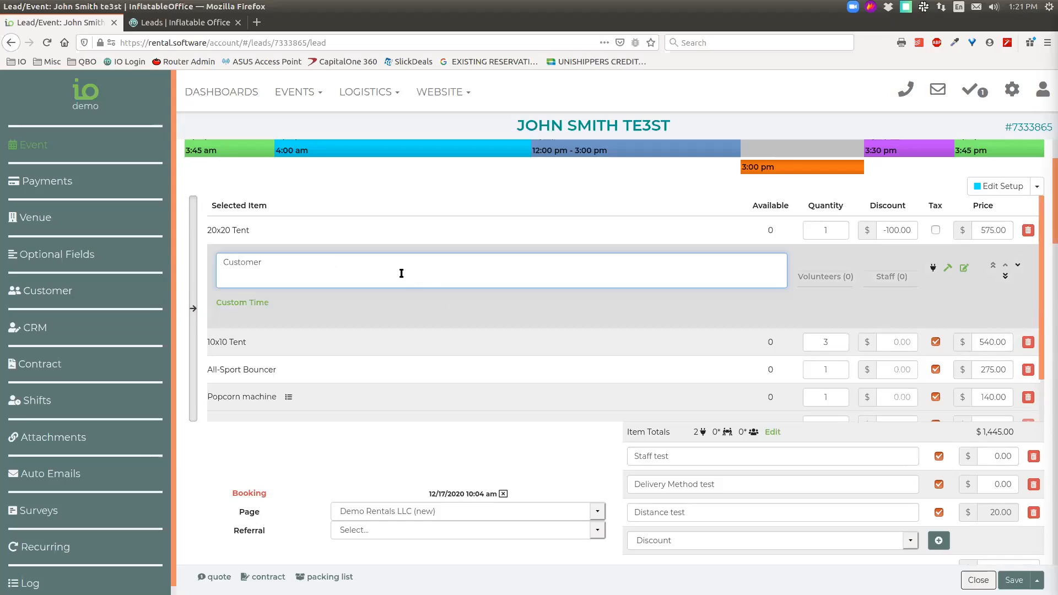
type(" not allowed to add a heater.")
- Set the 20x20 Tent's volunteers to 0 and its staff to 2
left_click(832, 277)
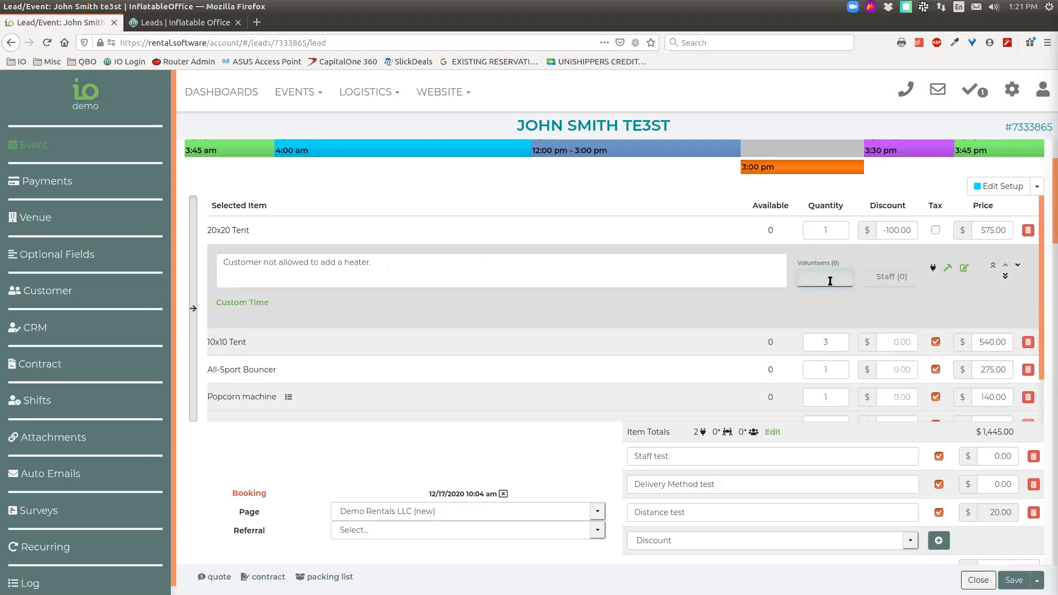
left_click(899, 278)
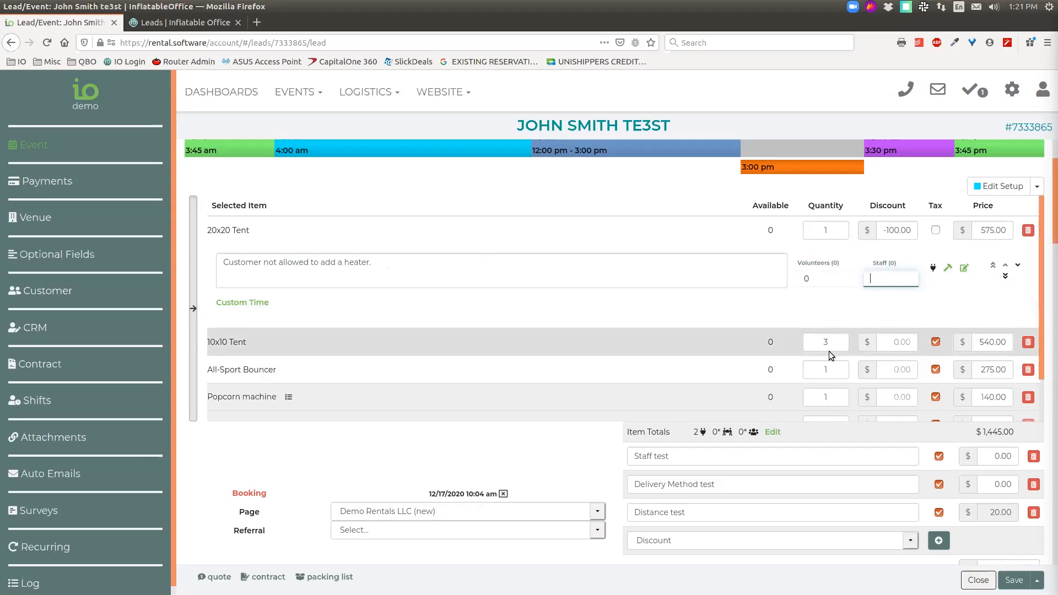
type("2")
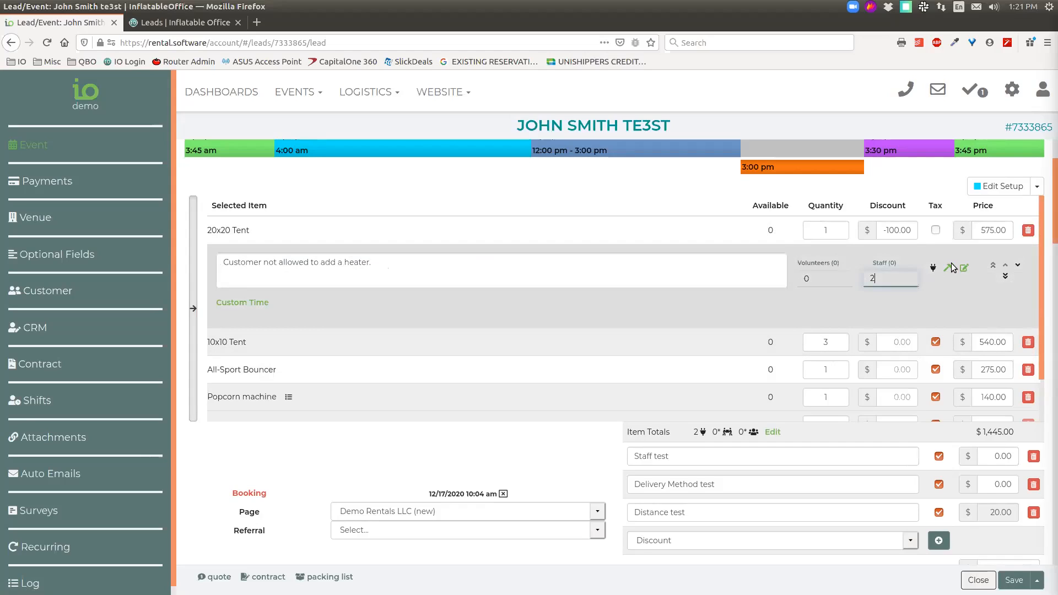
left_click(724, 278)
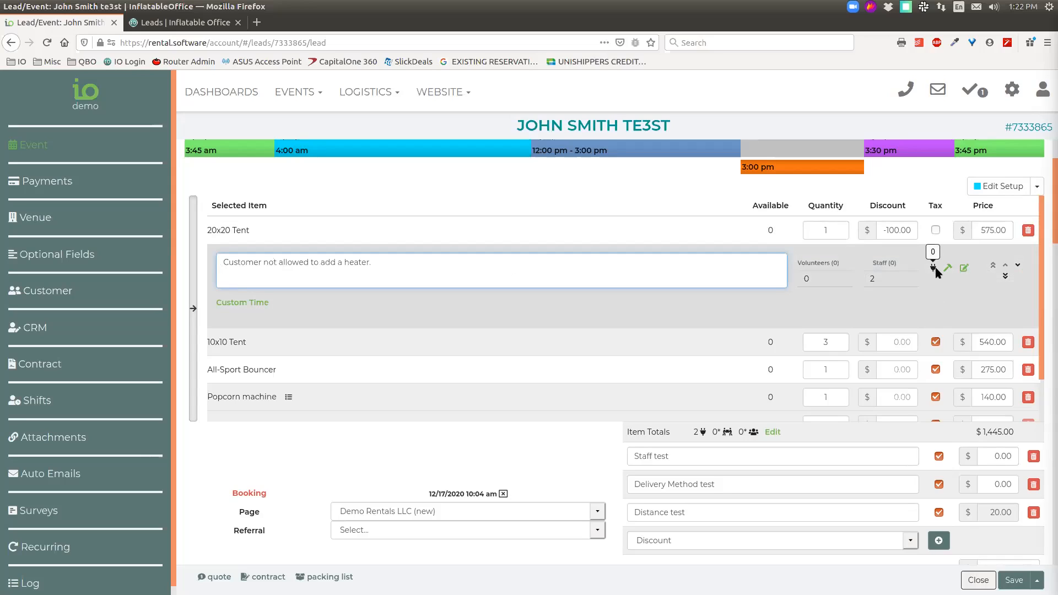
- Open the 20x20 Tent's inventory record without leaving the lead page, then close the record and return to the lead
left_click(965, 269)
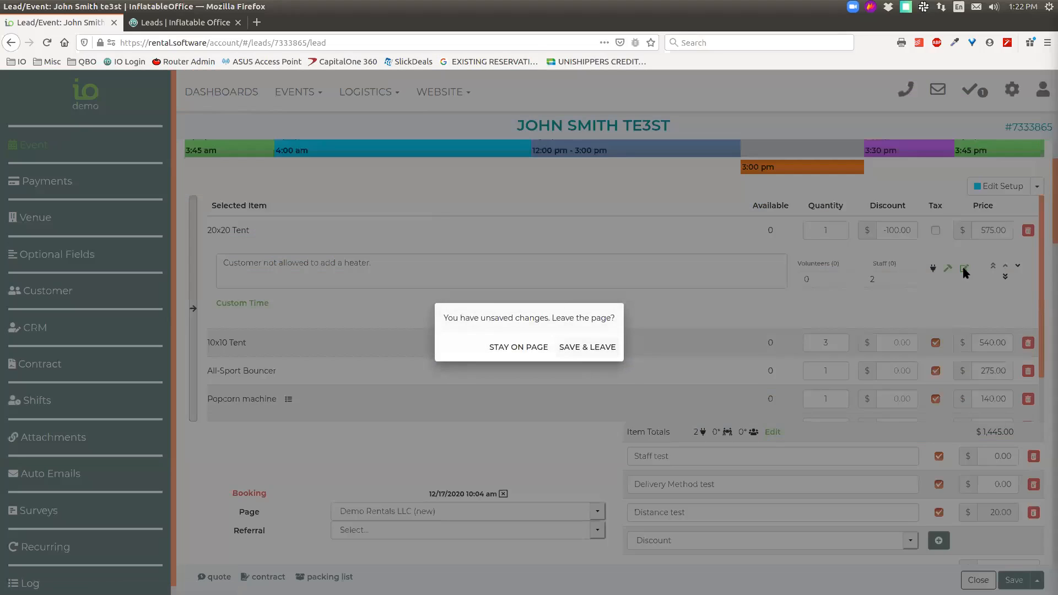
left_click(518, 348)
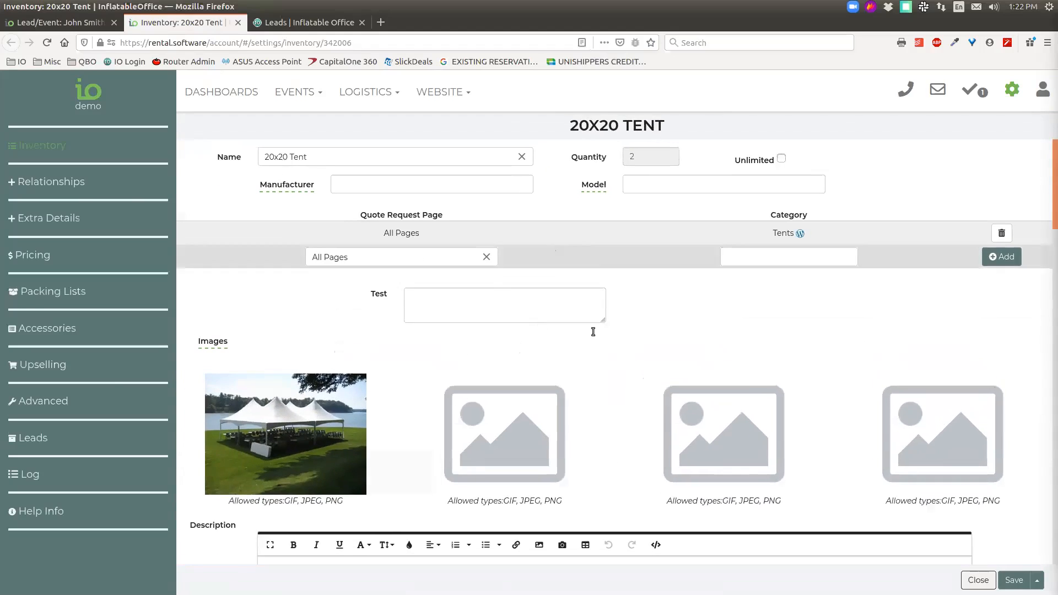
left_click(238, 23)
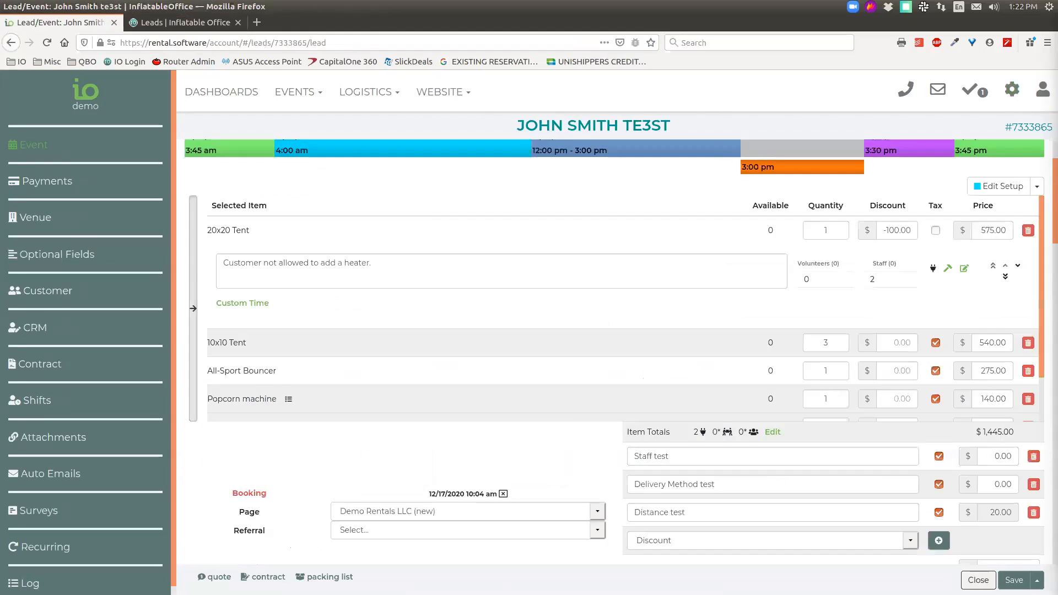
- Try reordering the 20x20 Tent in the selected items: move it to the end, the start, down one place, the end, and back to the start
left_click(1006, 278)
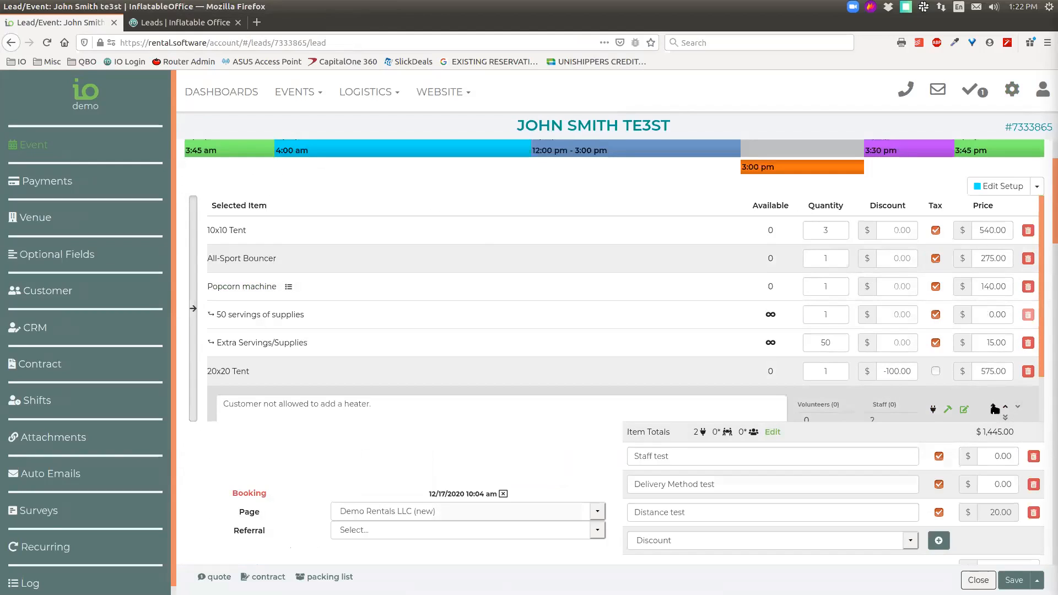
left_click(995, 409)
left_click(1018, 266)
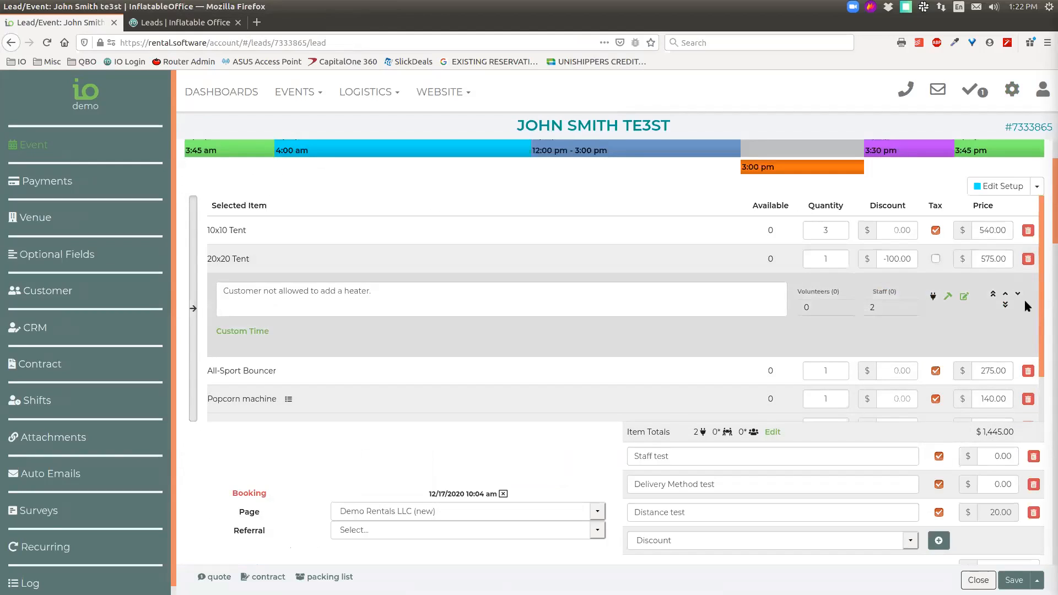
left_click(1018, 295)
left_click(1018, 323)
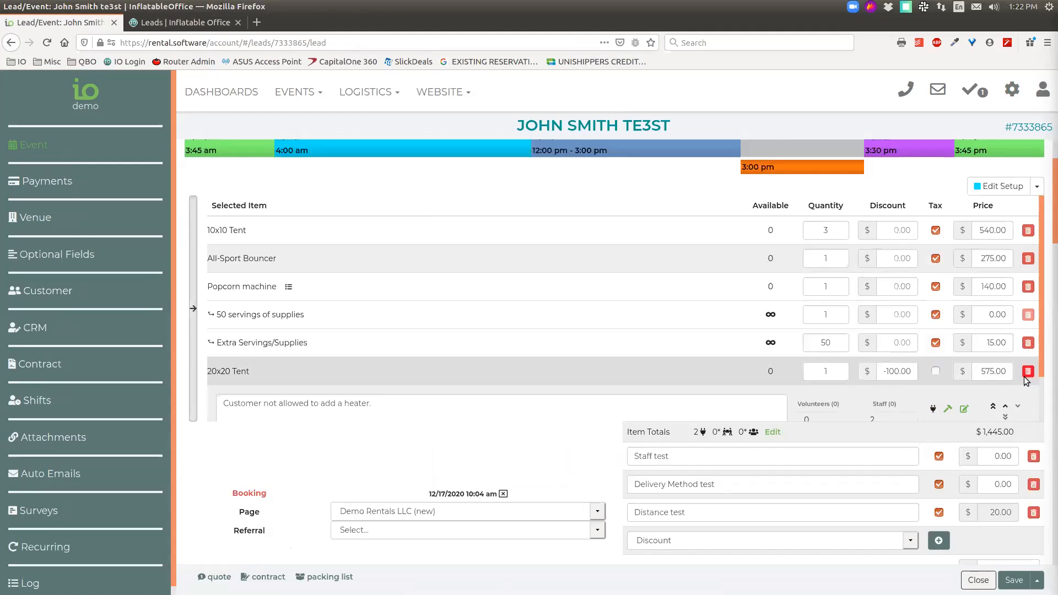
left_click(994, 407)
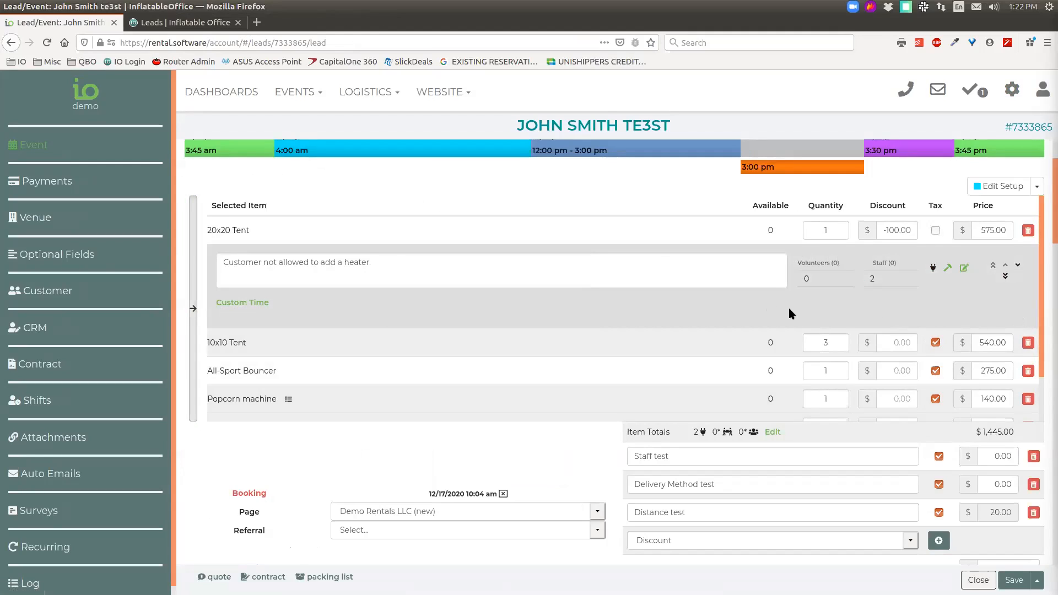
- Enable a custom time for the 20x20 Tent, reset it to the event time, and collapse the item's details
left_click(245, 303)
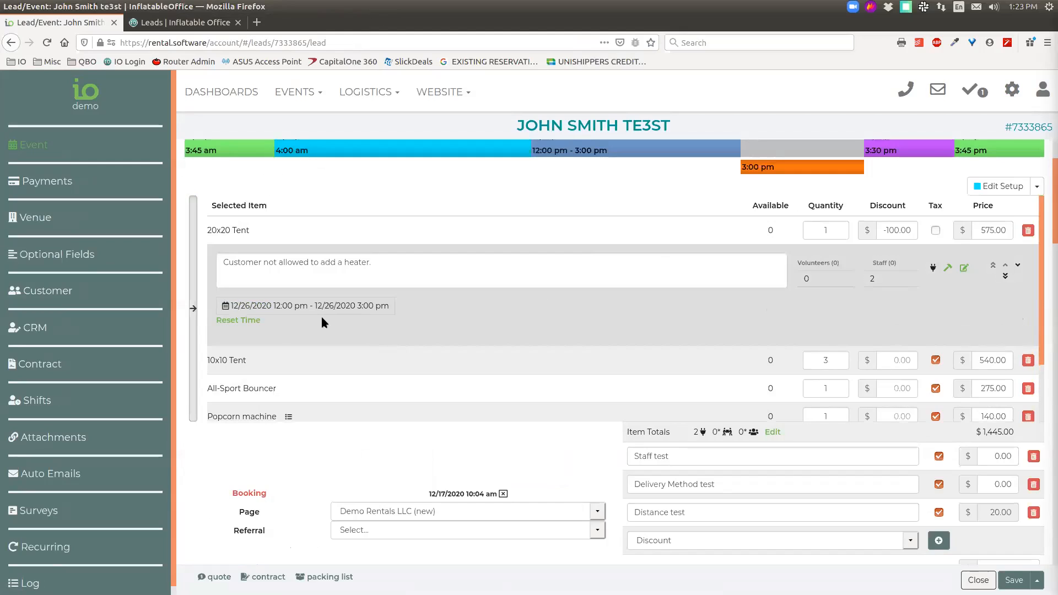
left_click(242, 321)
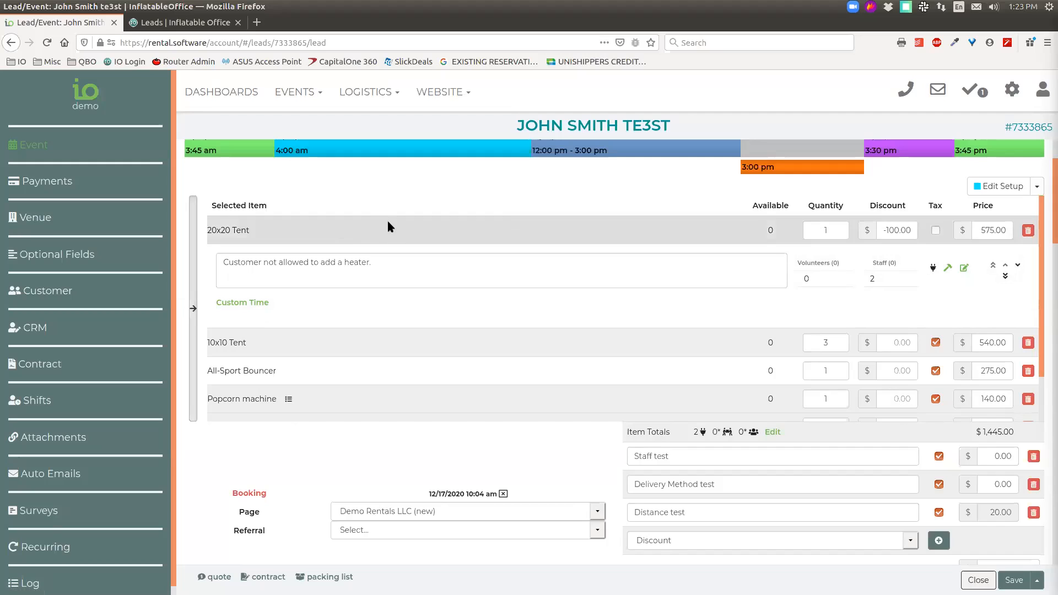
left_click(406, 237)
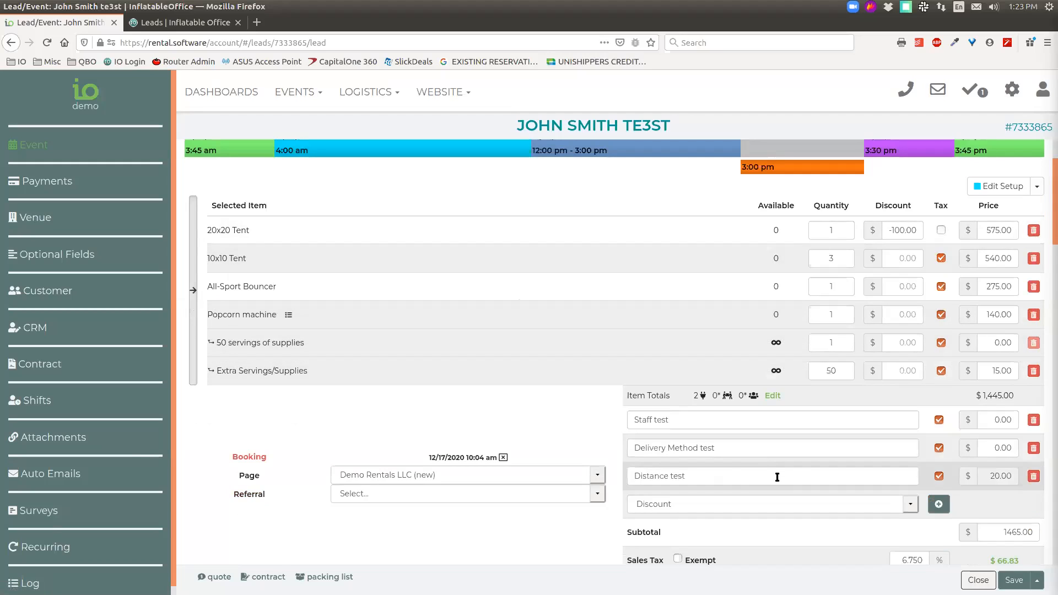
- Override the lead's item totals with 6 staff to send and 4 volunteers required
scroll(584, 416, "down", 3)
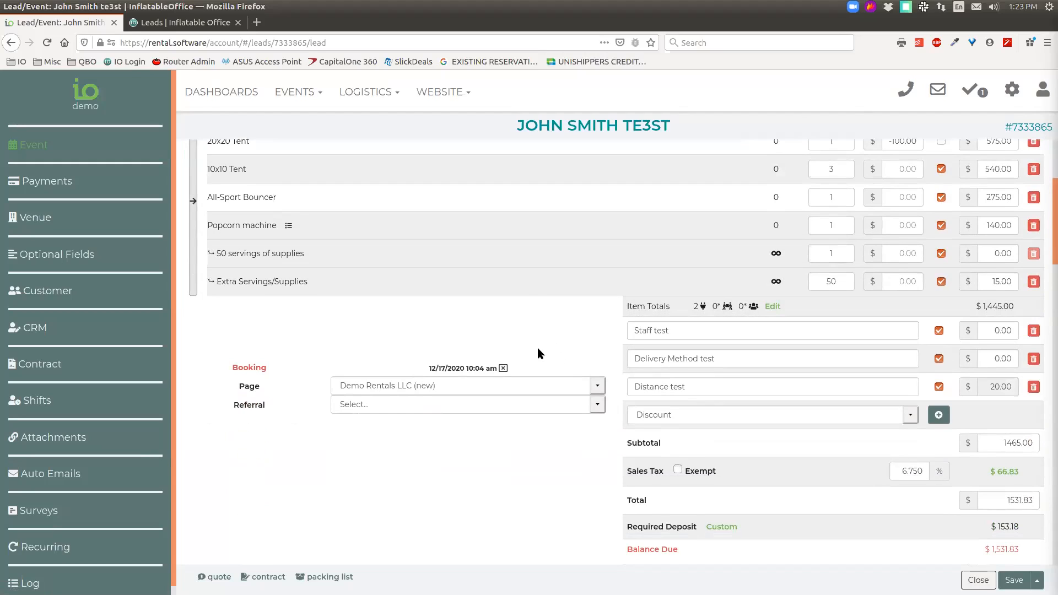
scroll(571, 340, "down", 1)
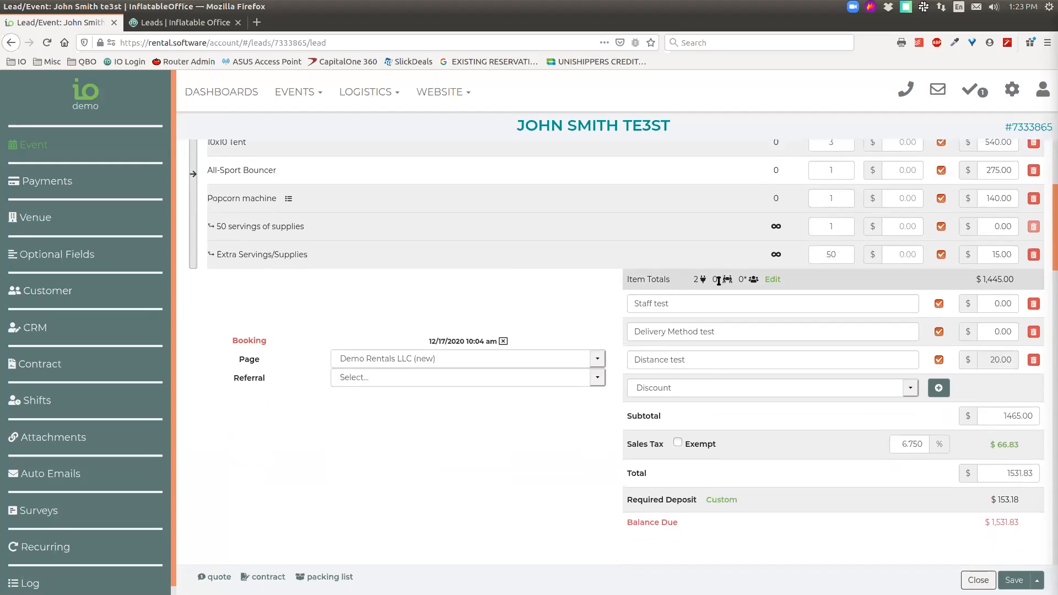
scroll(711, 215, "up", 3)
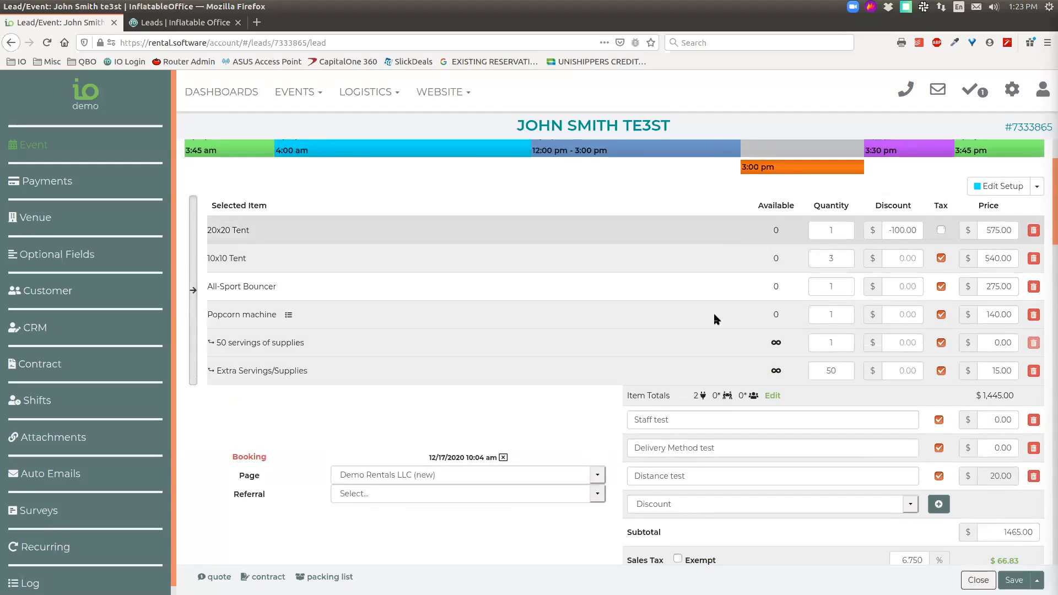
scroll(708, 351, "down", 3)
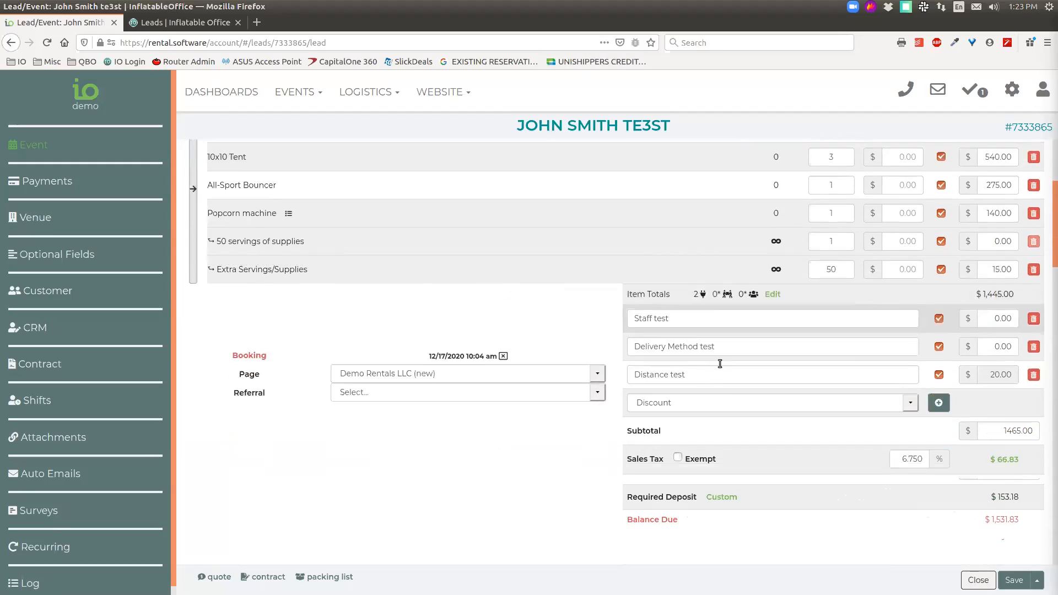
left_click(772, 276)
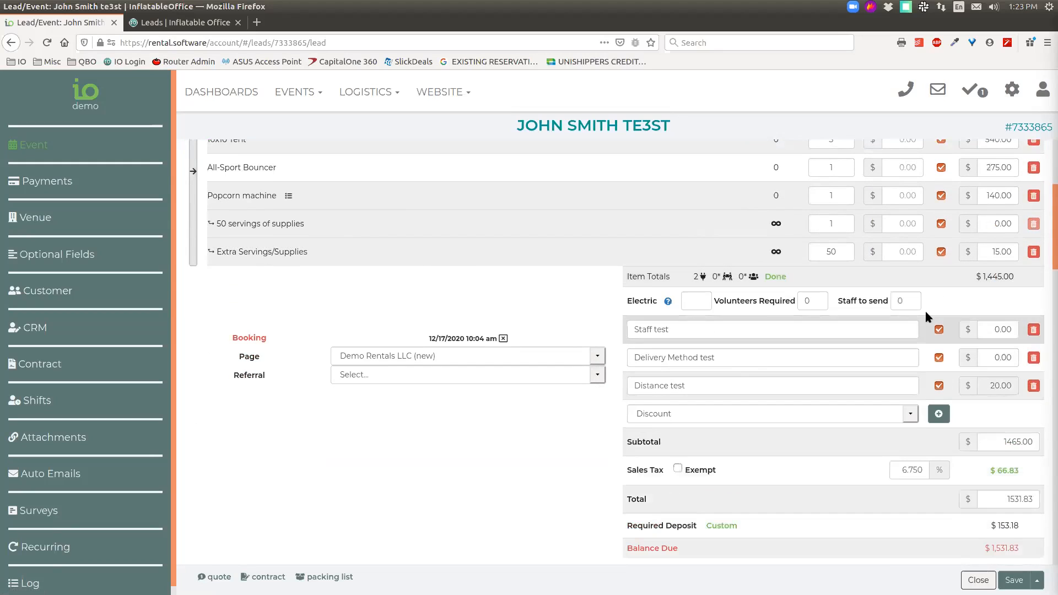
left_click(904, 301)
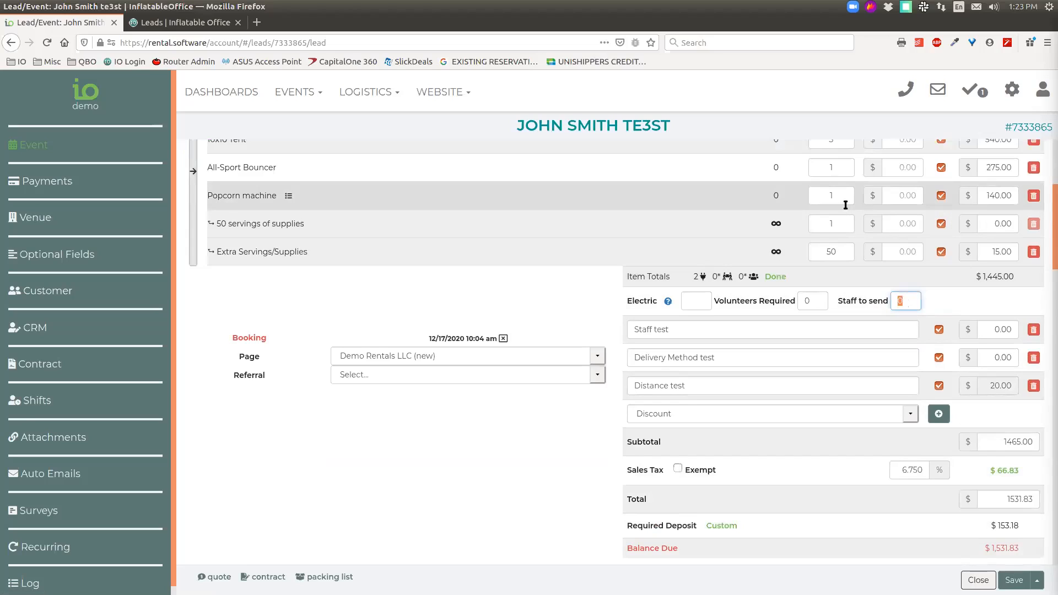
type("6")
left_click(801, 301)
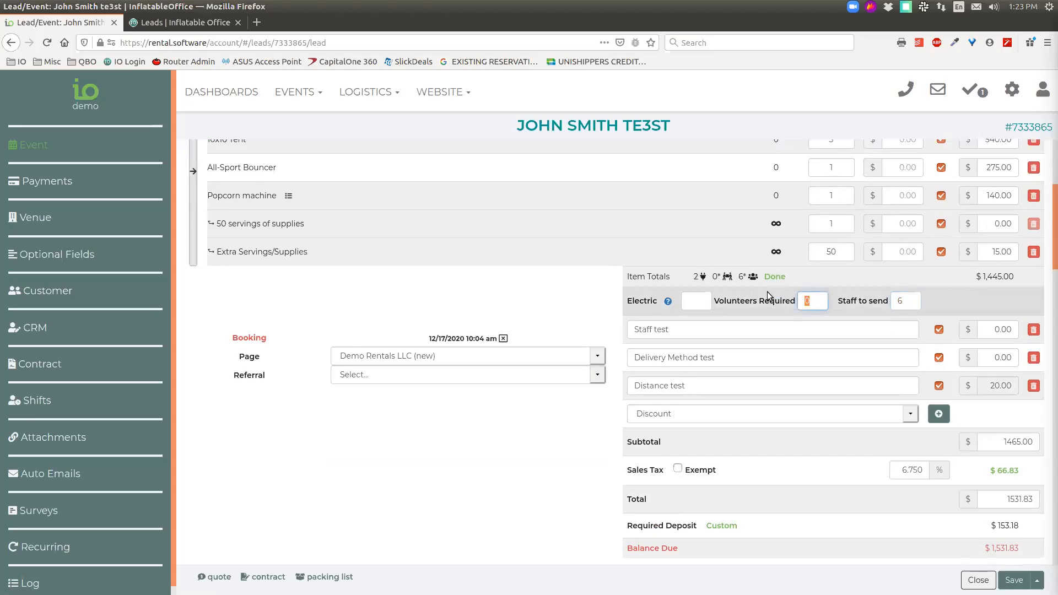
type("4")
- Try an electric override of 4 in the item totals, clear it again, and finish editing the totals
left_click(692, 302)
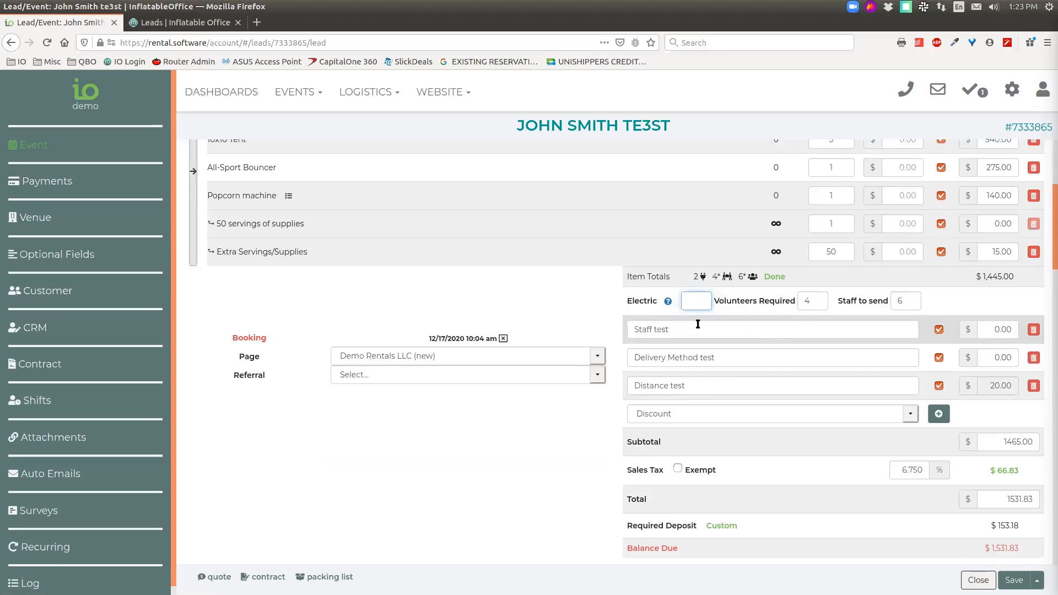
mouse_move(666, 303)
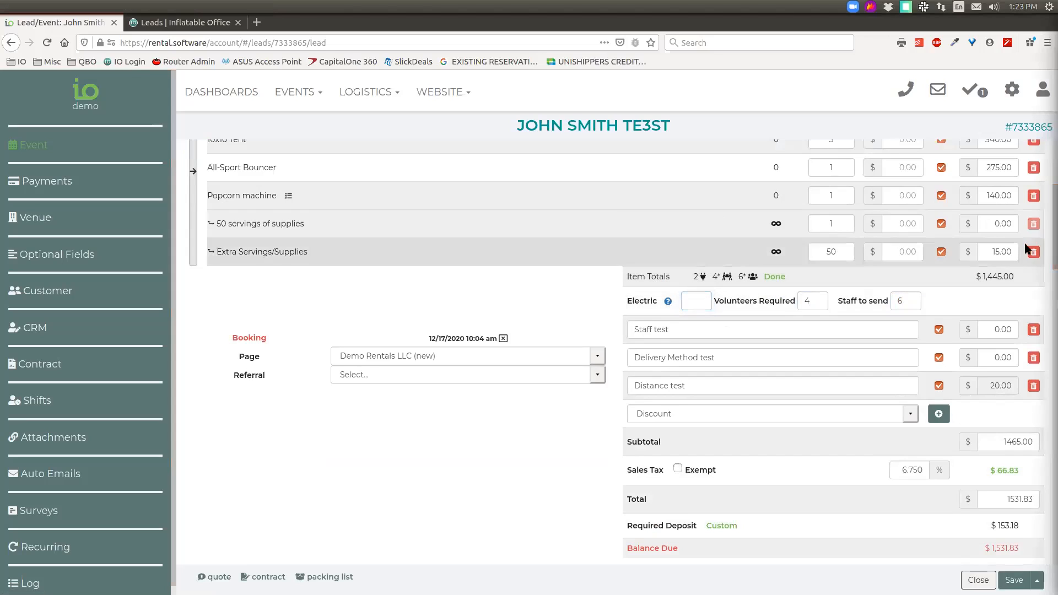
type("4")
left_click(954, 302)
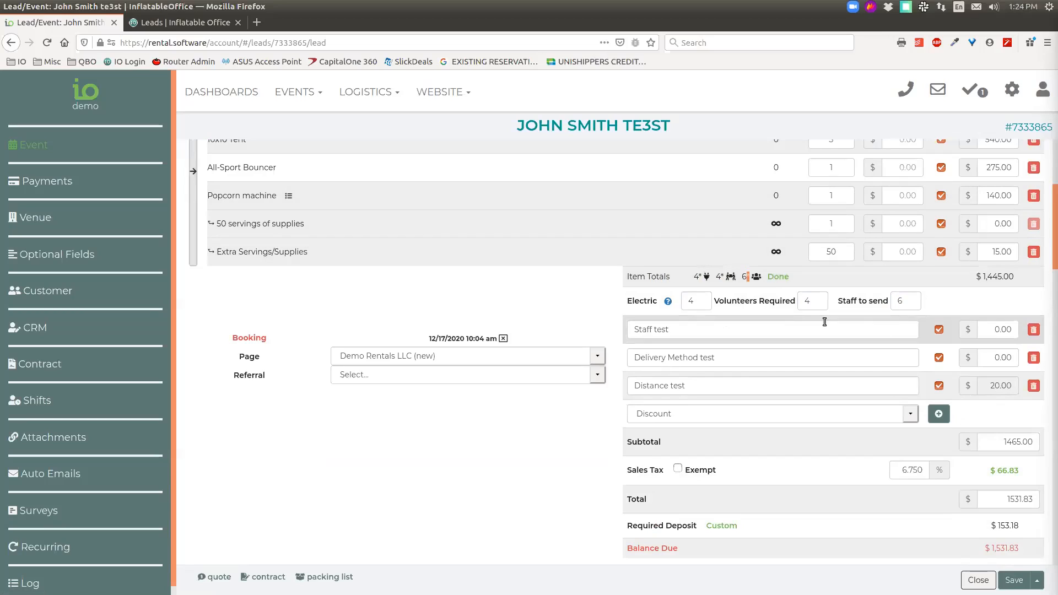
left_click(692, 304)
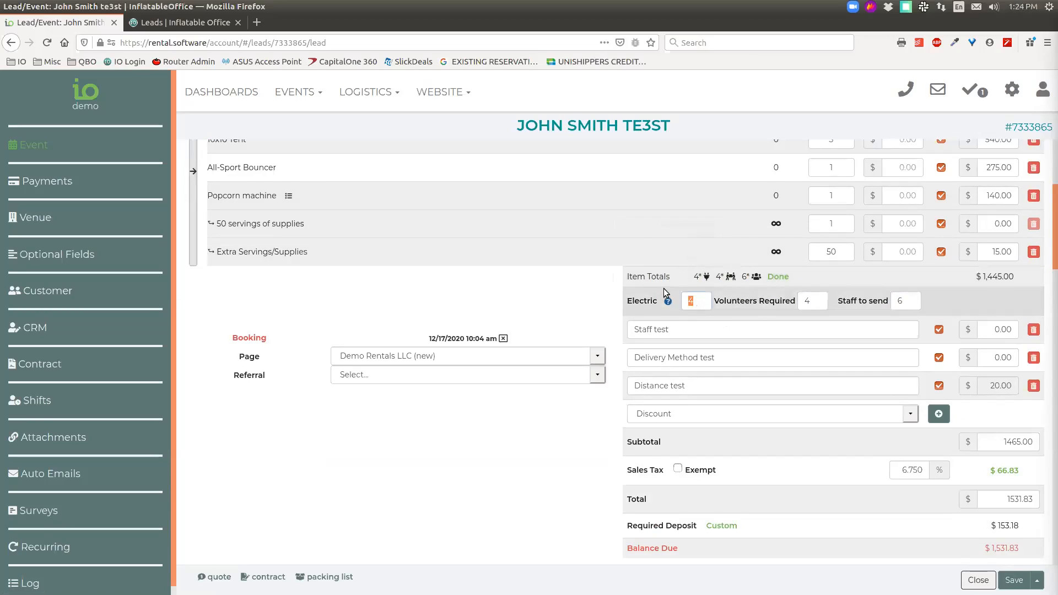
key("BackSpace")
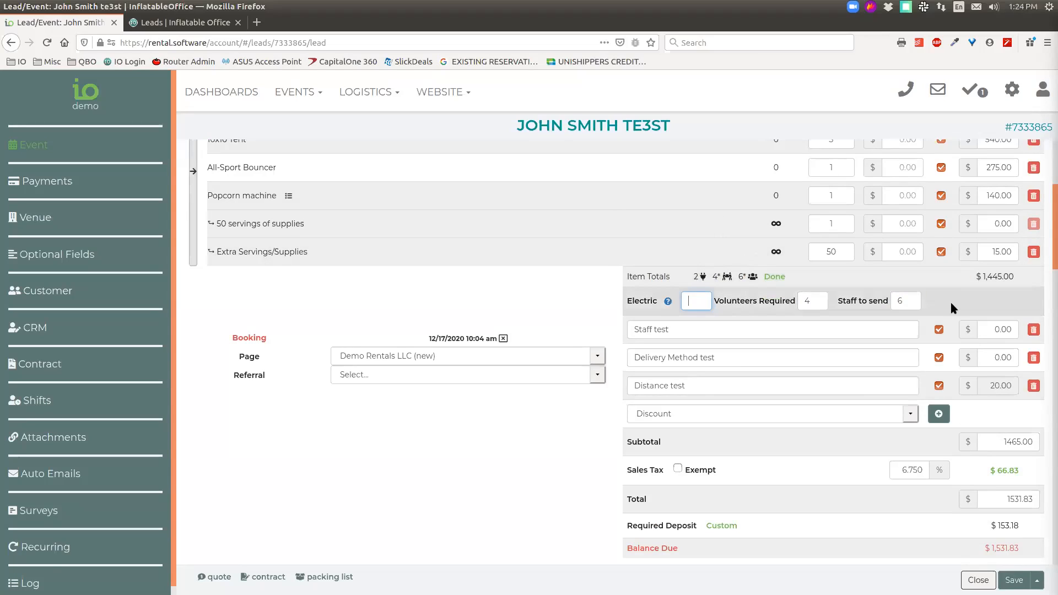
left_click(775, 277)
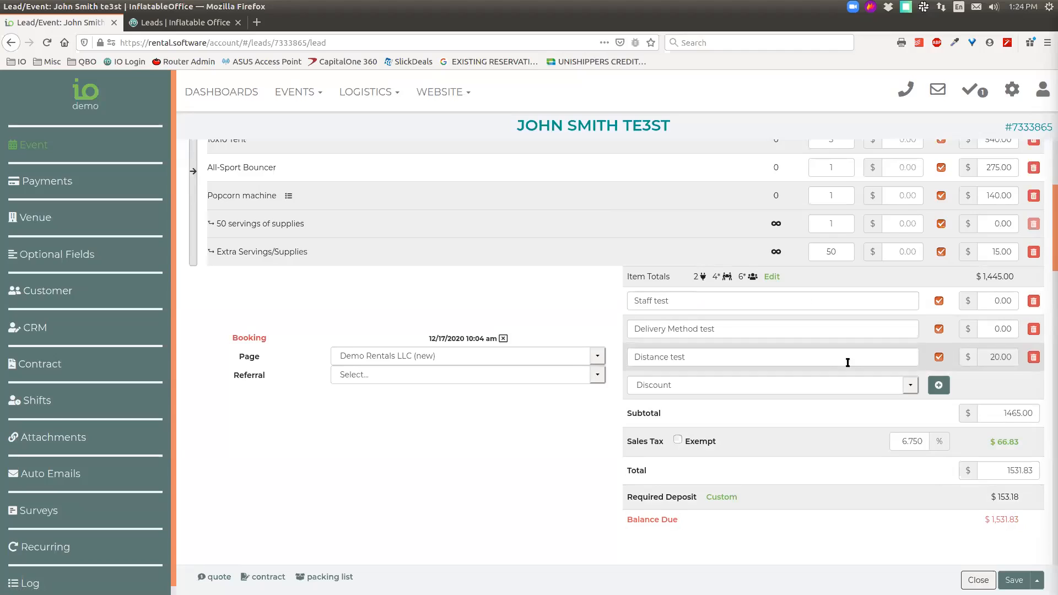
- Add a coupon line to the lead with the freebounce coupon, and delete that line again
left_click(808, 387)
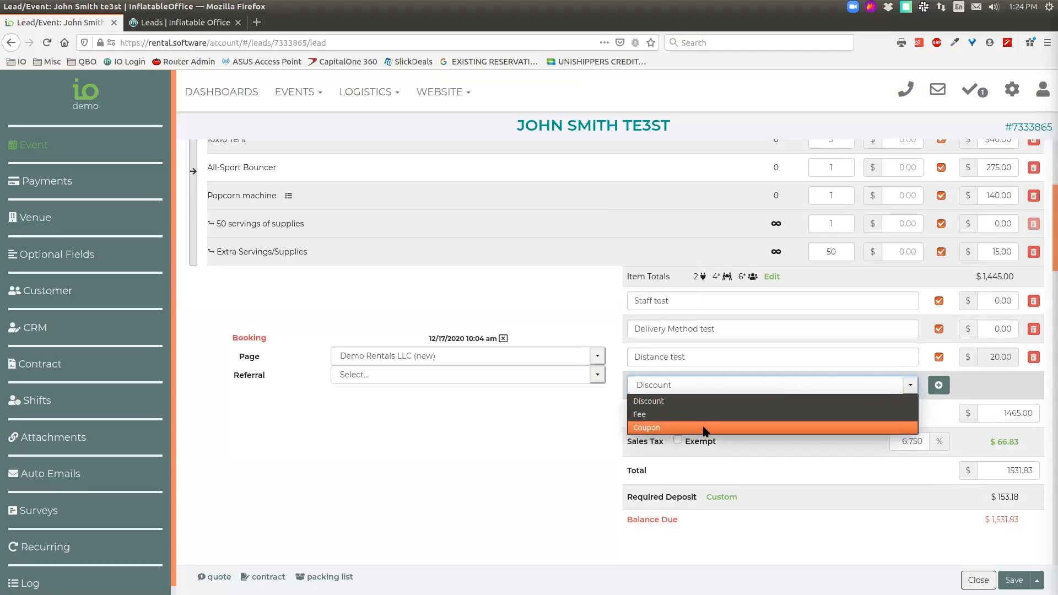
left_click(668, 421)
left_click(686, 386)
left_click(668, 427)
left_click(938, 386)
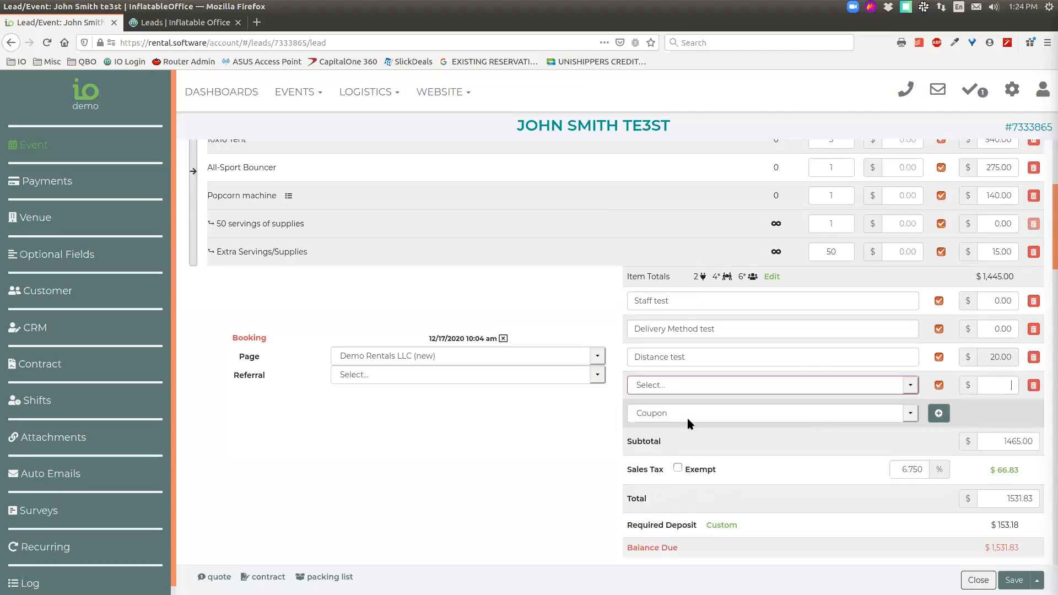
left_click(755, 387)
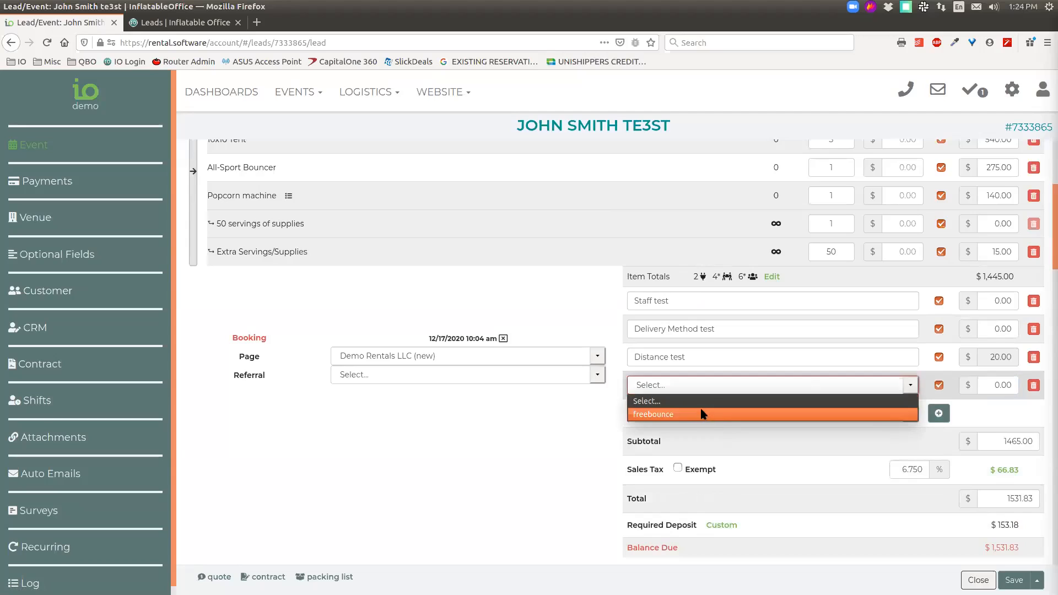
left_click(668, 416)
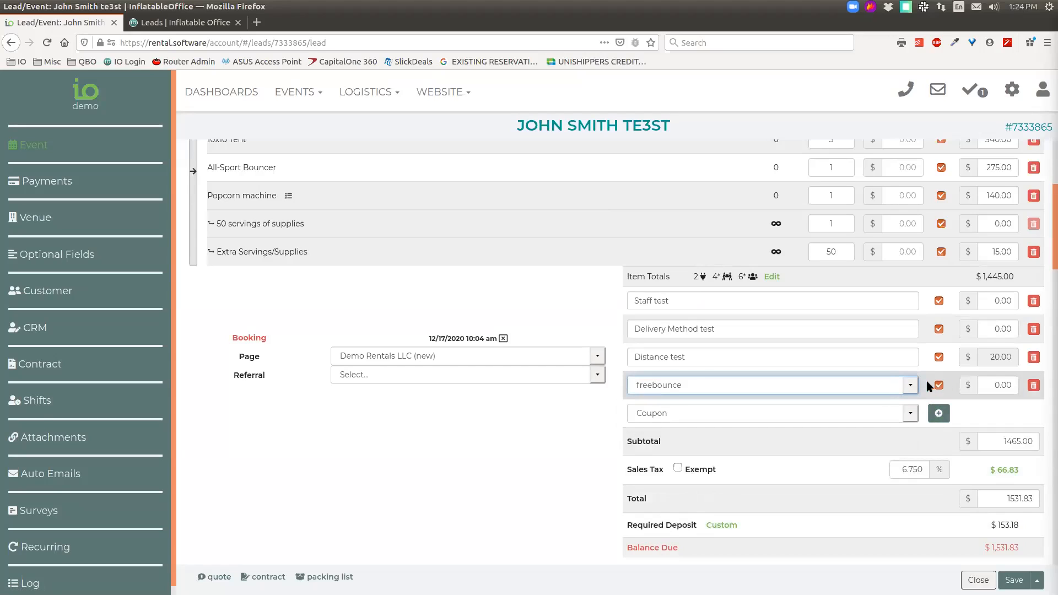
left_click(1033, 385)
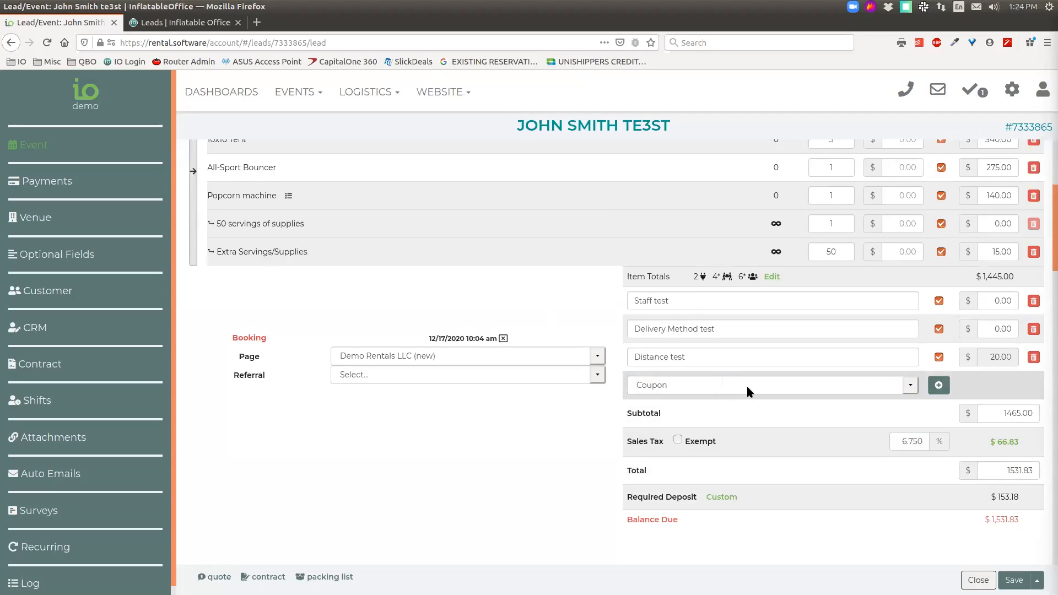
- Set the Delivery Method test fee to $40
scroll(748, 388, "down", 3)
left_click(1004, 324)
scroll(970, 341, "up", 3)
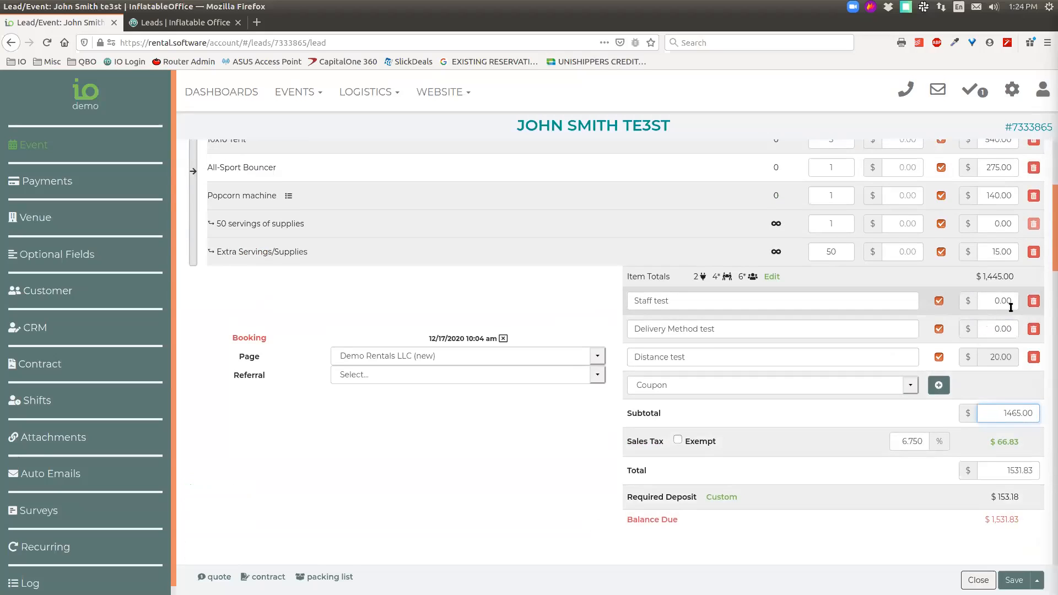
left_click(1010, 331)
type("4")
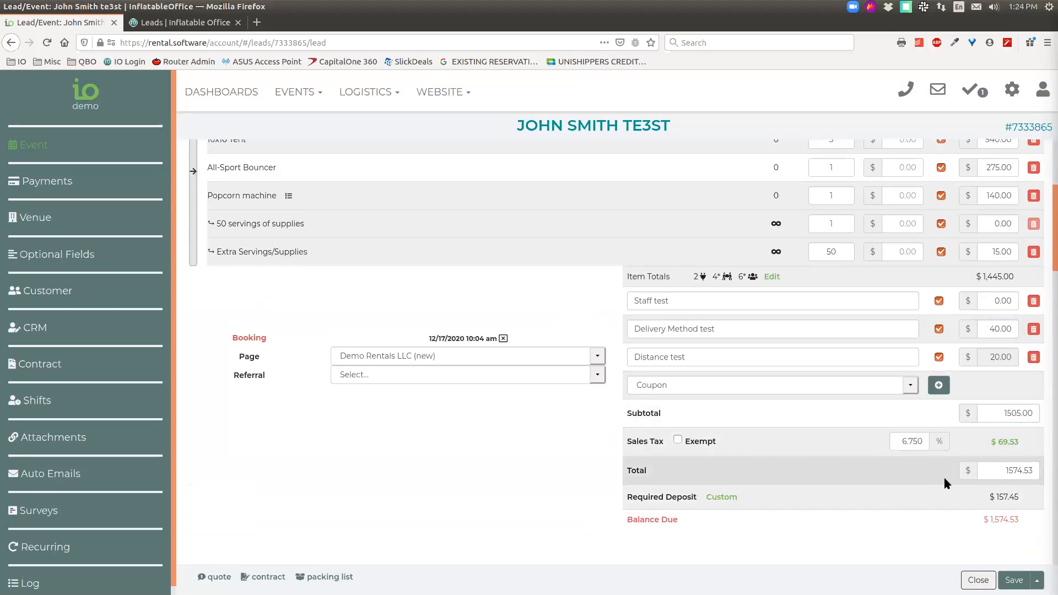
- Examine the lead's sales tax, total and required deposit amounts
scroll(931, 452, "down", 1)
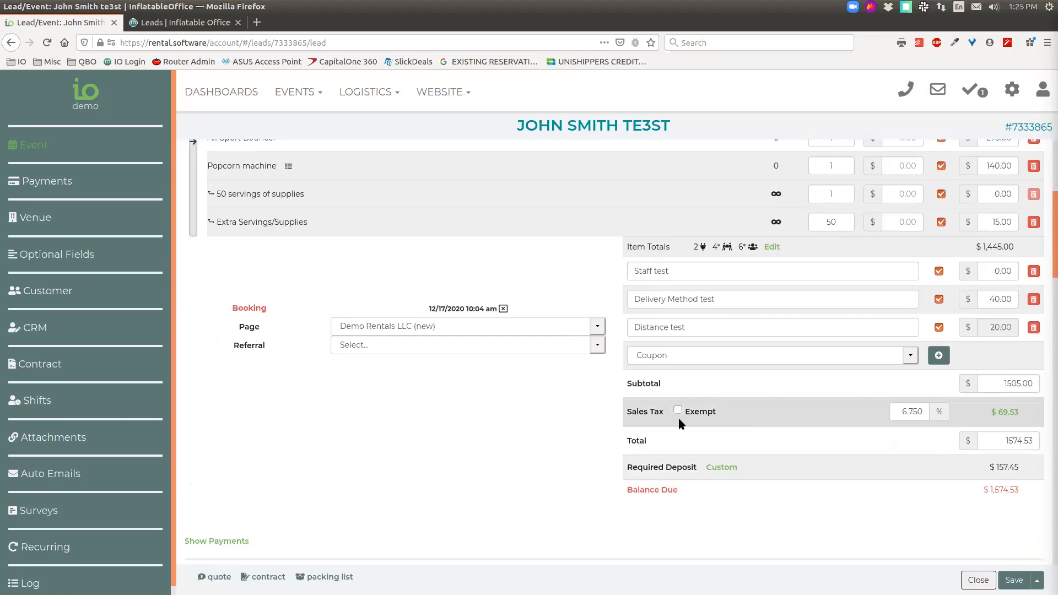
mouse_move(1009, 417)
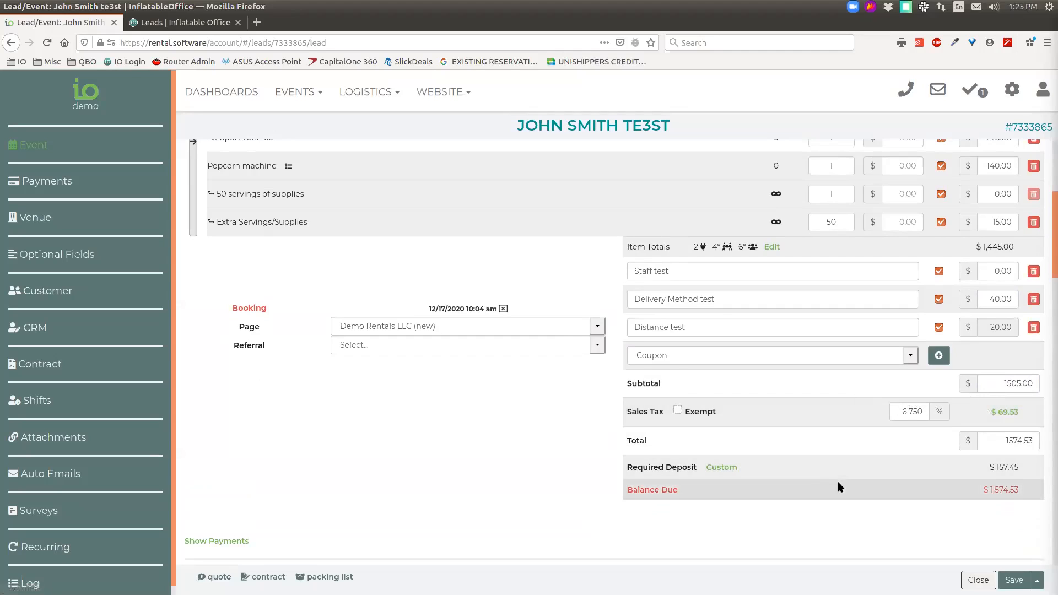
scroll(816, 446, "down", 2)
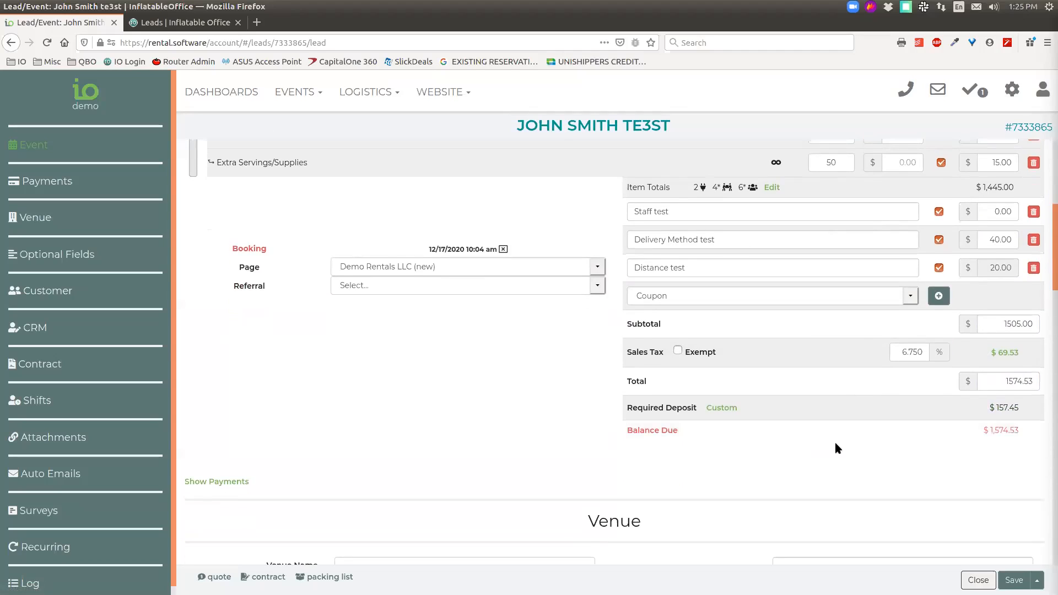
left_click(1006, 381)
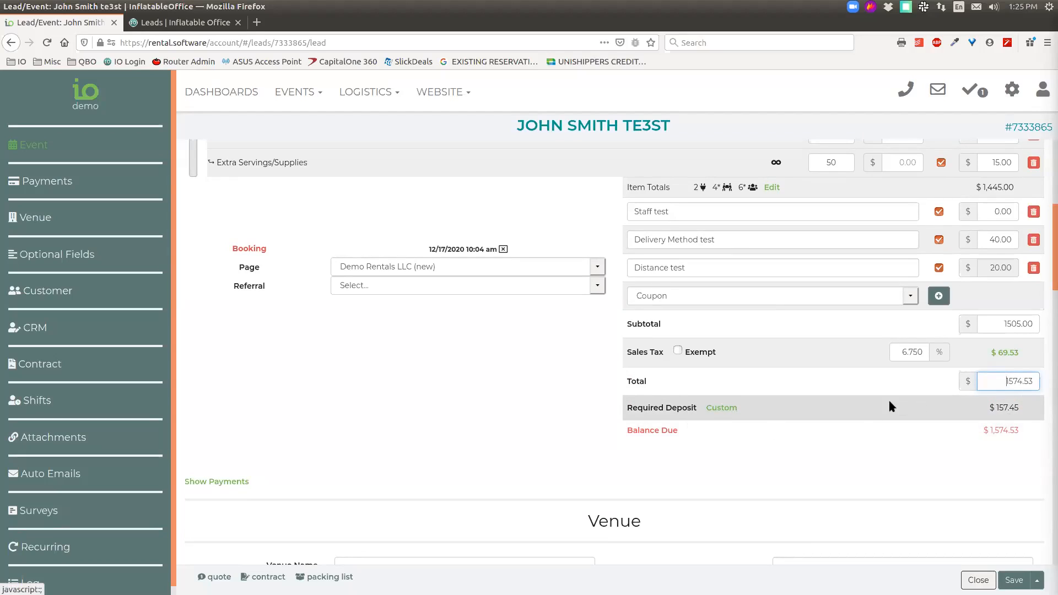
left_click_drag(989, 409, 1023, 405)
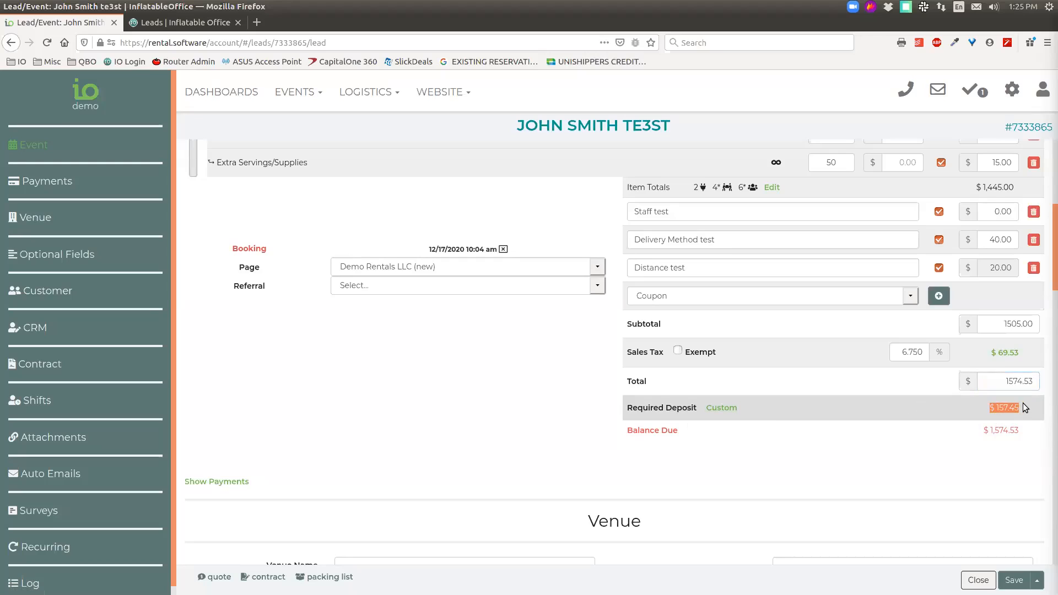
- Try customising the required deposit with a dollar amount instead of a percentage, and reset it to the default
left_click(678, 414)
left_click(727, 409)
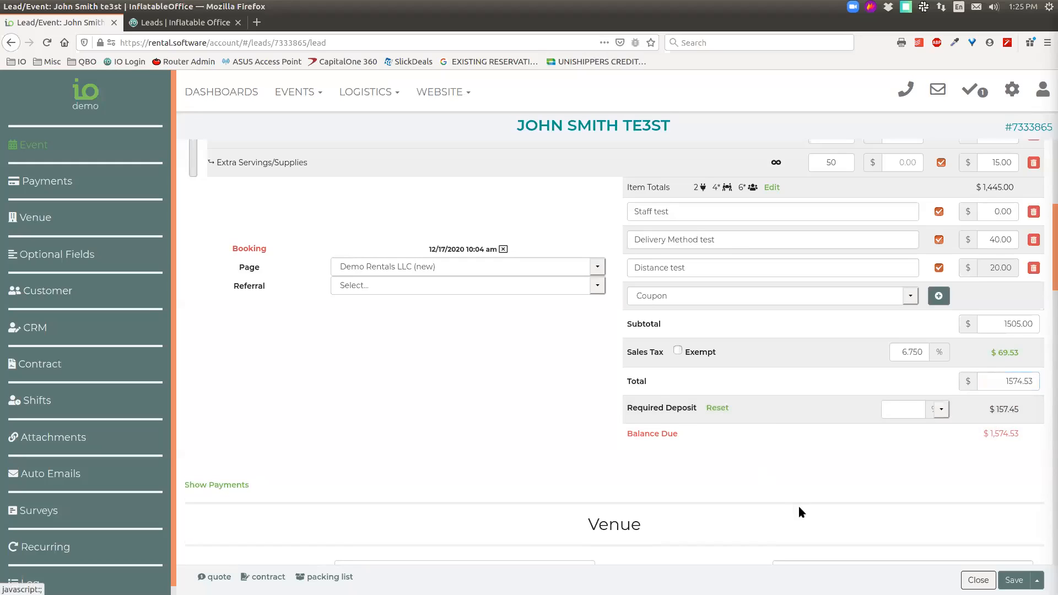
left_click(942, 411)
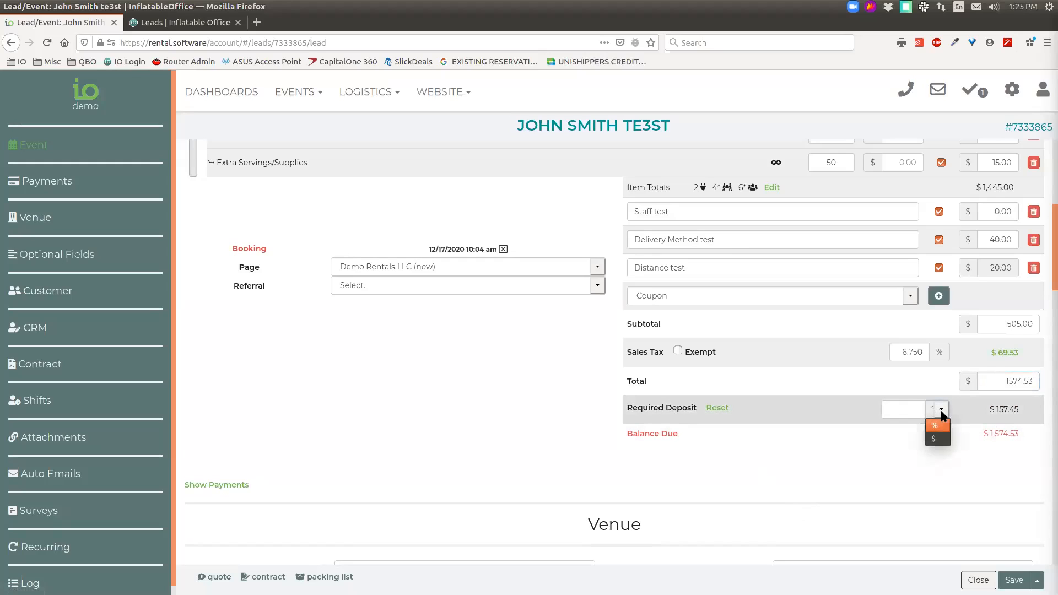
left_click(937, 439)
left_click(903, 413)
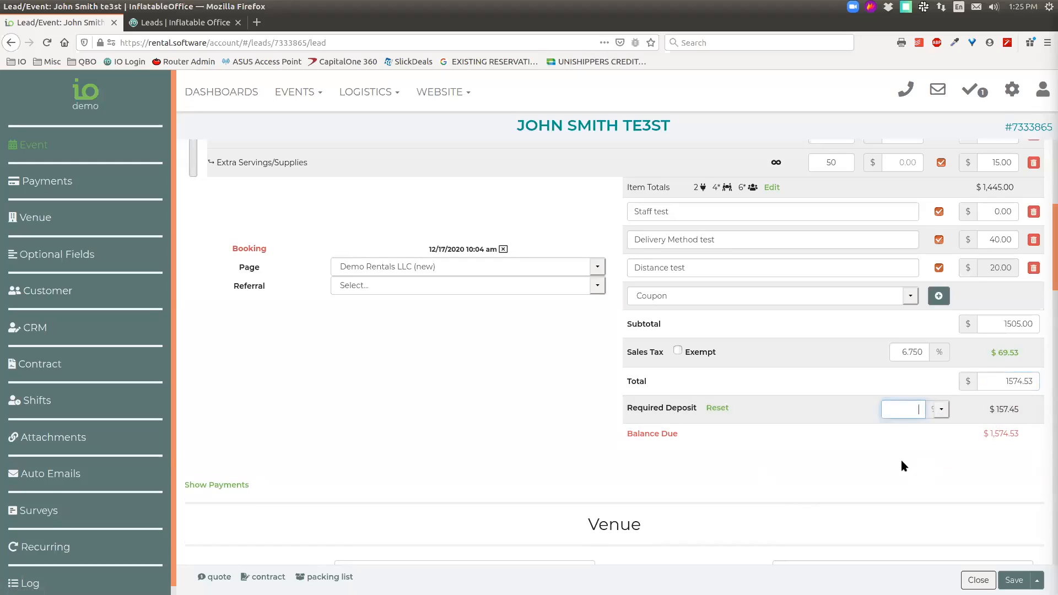
left_click(716, 408)
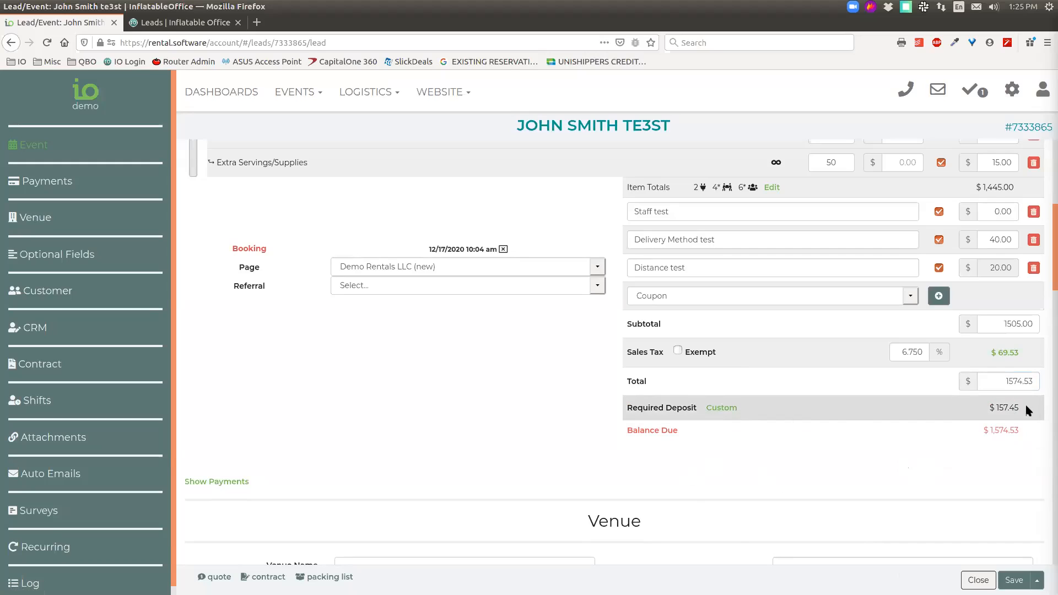
left_click_drag(992, 410, 988, 411)
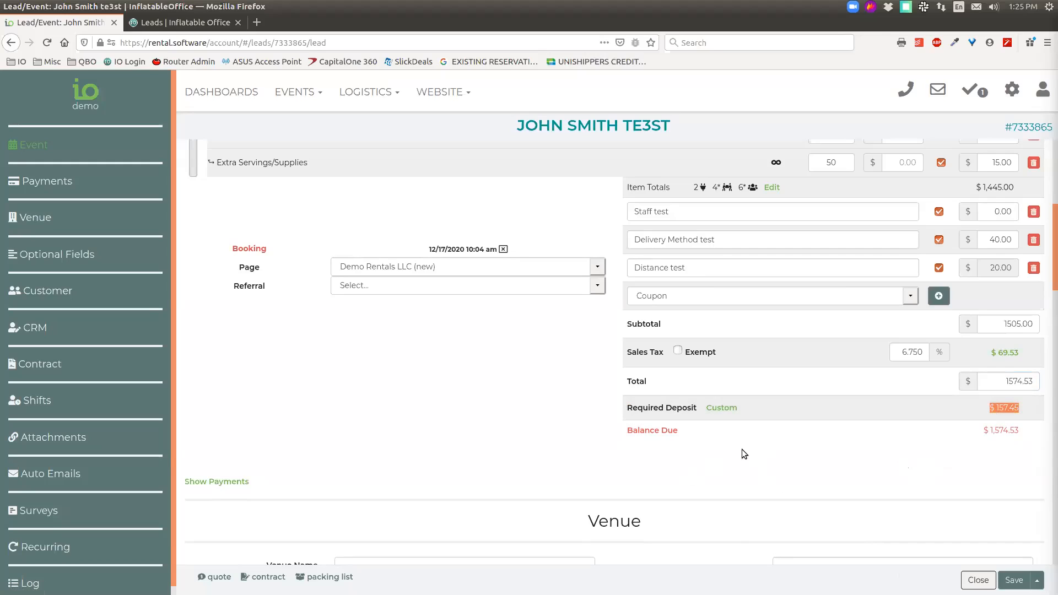
- Strike out the lead's booking date of 12/17/2020 10:04 am
left_click(408, 366)
scroll(501, 375, "up", 2)
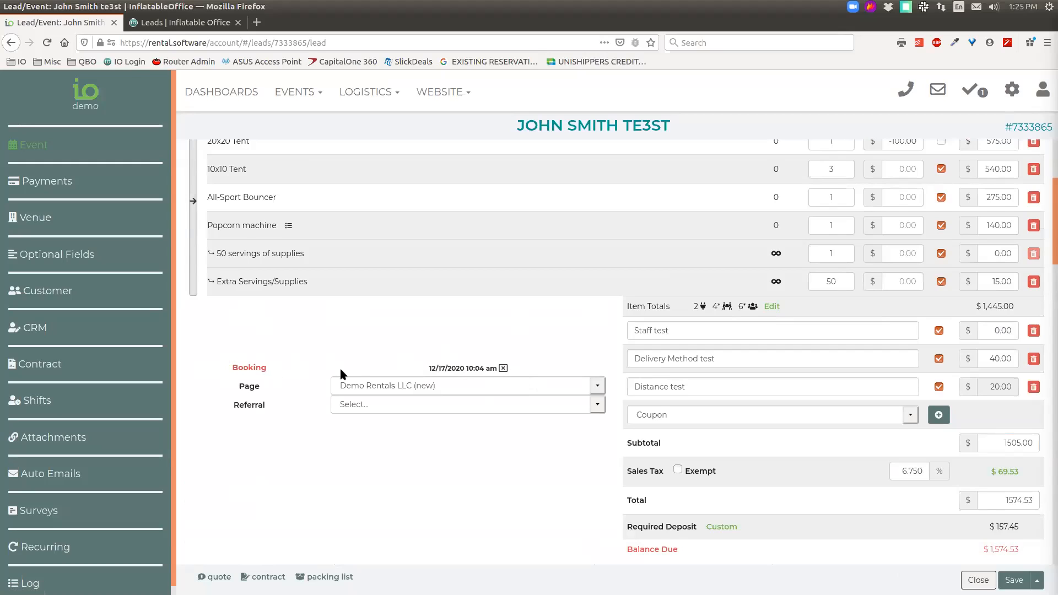
left_click(503, 368)
scroll(454, 447, "down", 1)
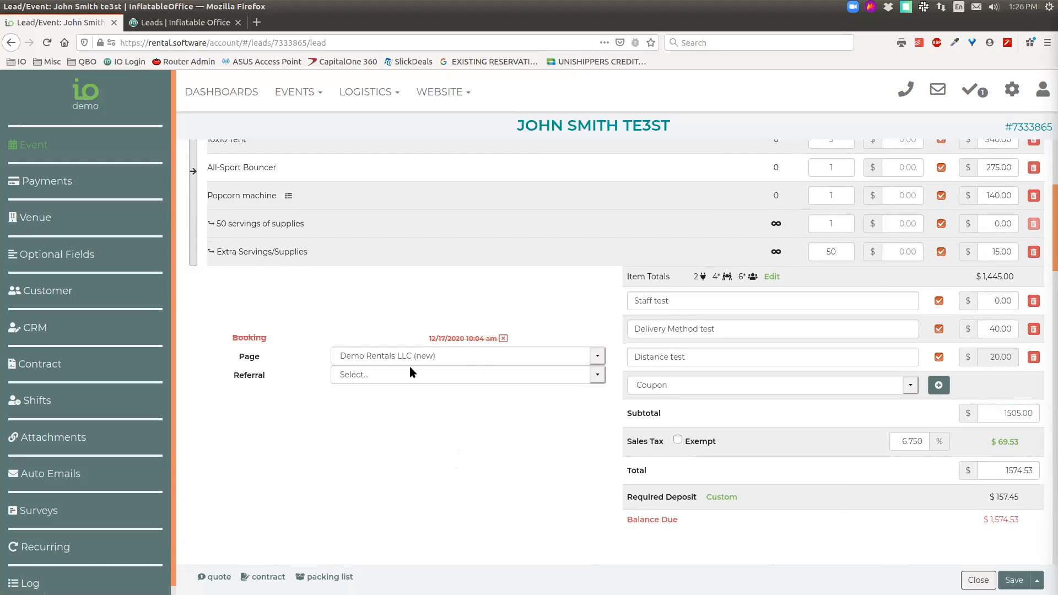
- Look through the lead's booking page and referral source options without changing them
left_click(599, 359)
left_click(599, 359)
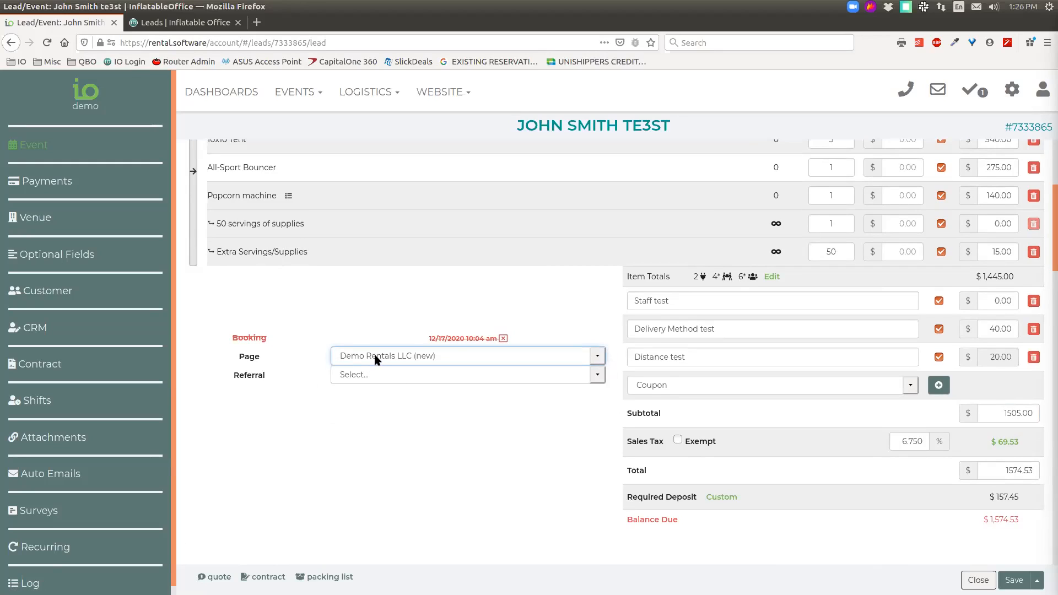
left_click(414, 375)
key("o")
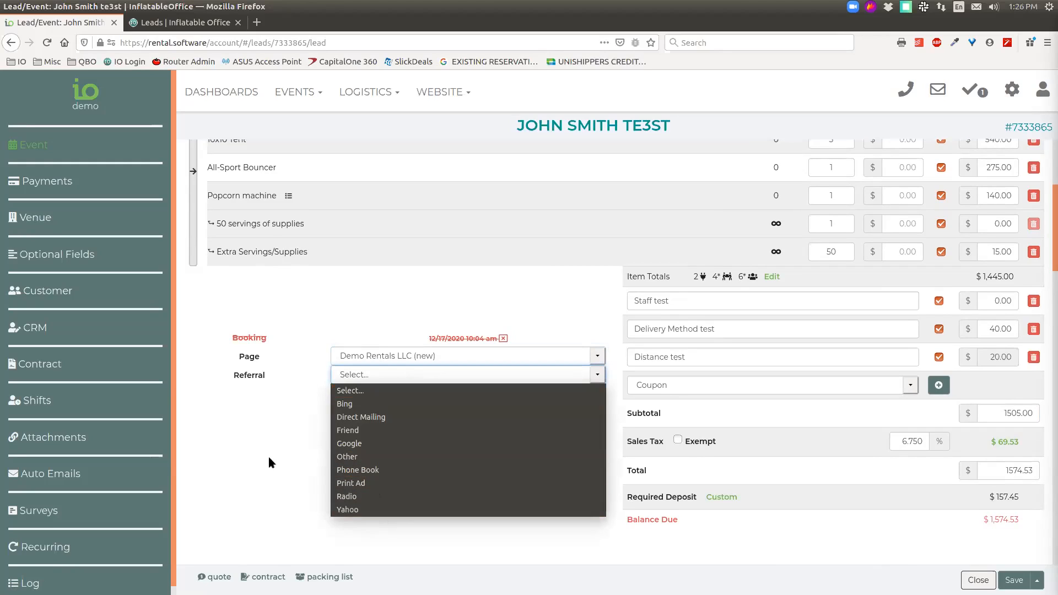
left_click(308, 460)
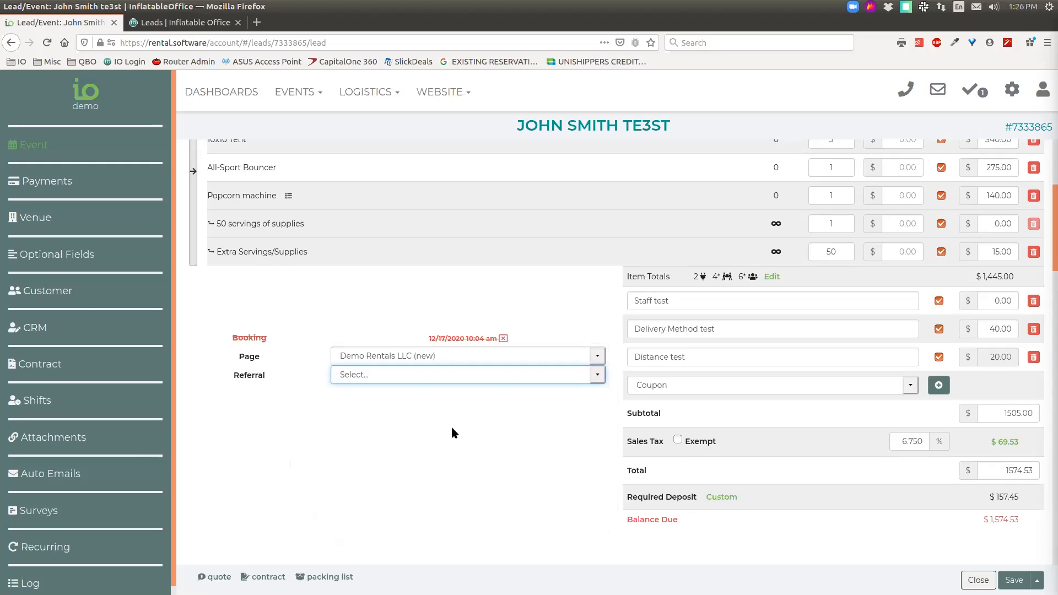
- Show the lead's Payments section
scroll(540, 394, "down", 5)
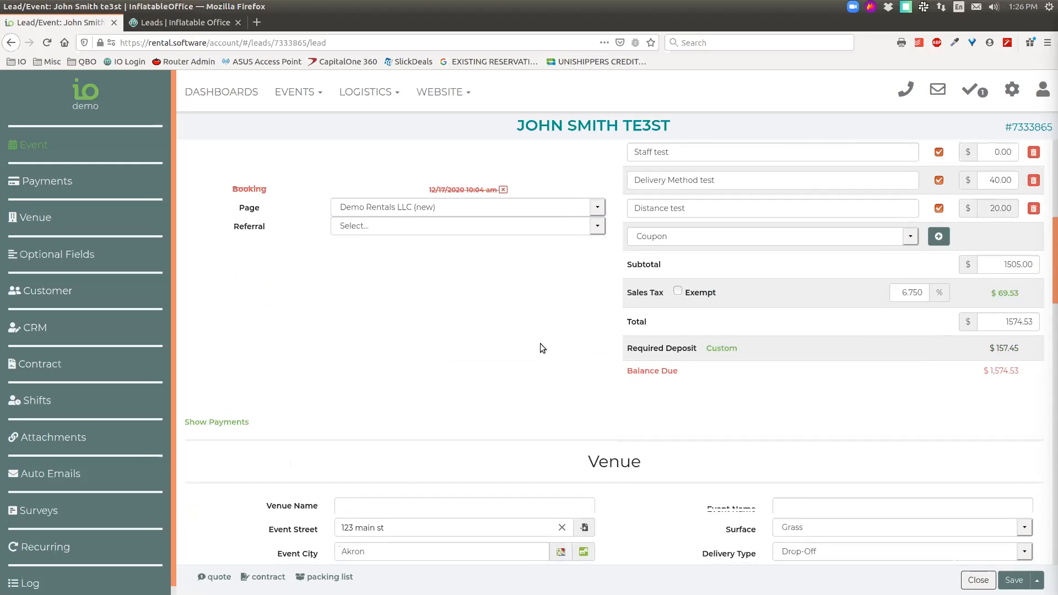
scroll(529, 336, "down", 2)
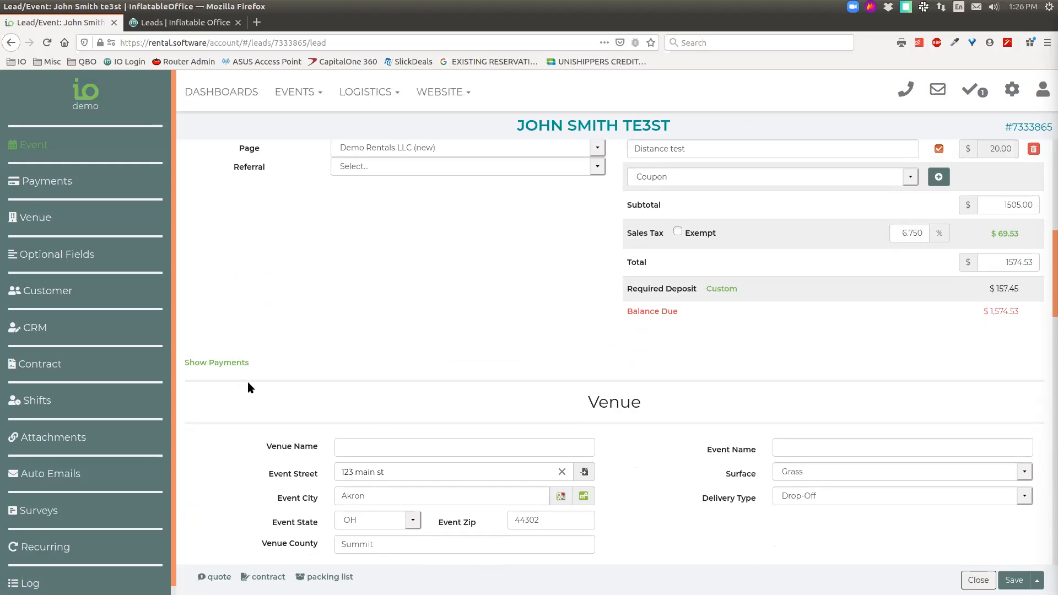
left_click(236, 364)
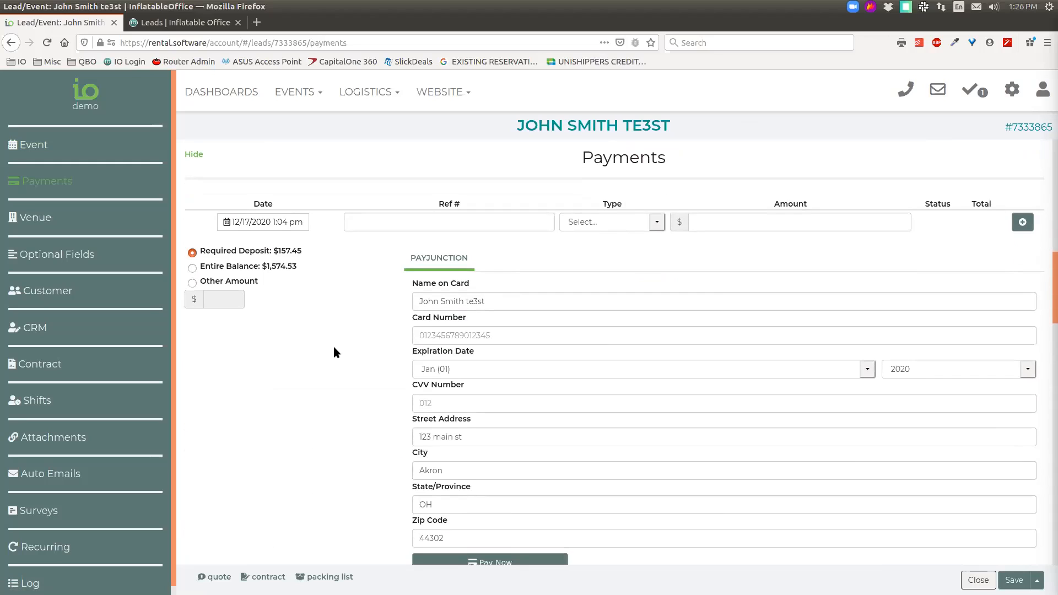
- Add a $100 payment of type Check with the reference Check 111 to the lead
scroll(344, 357, "down", 1)
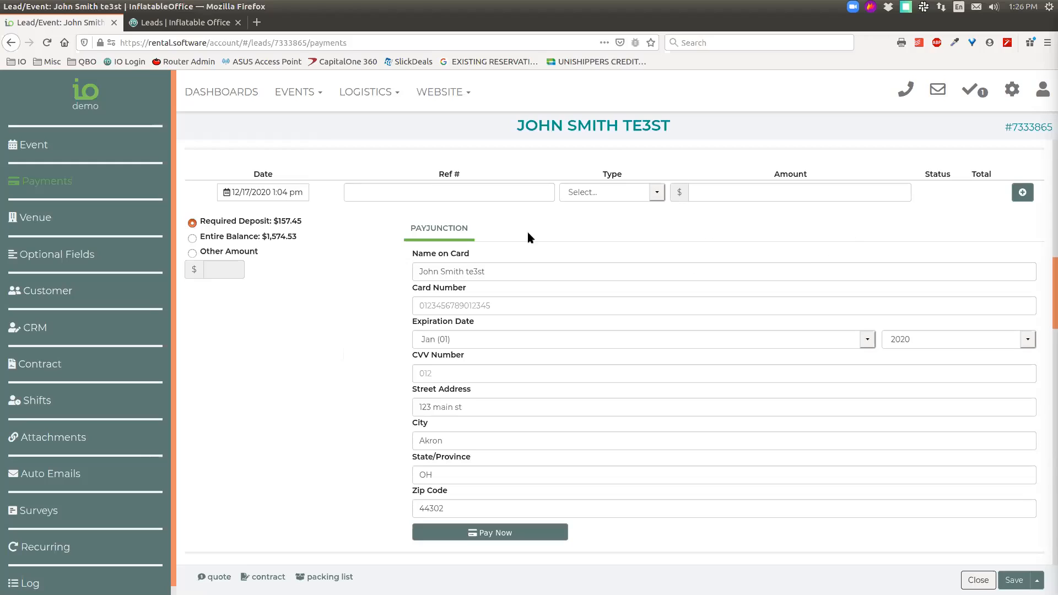
left_click(468, 192)
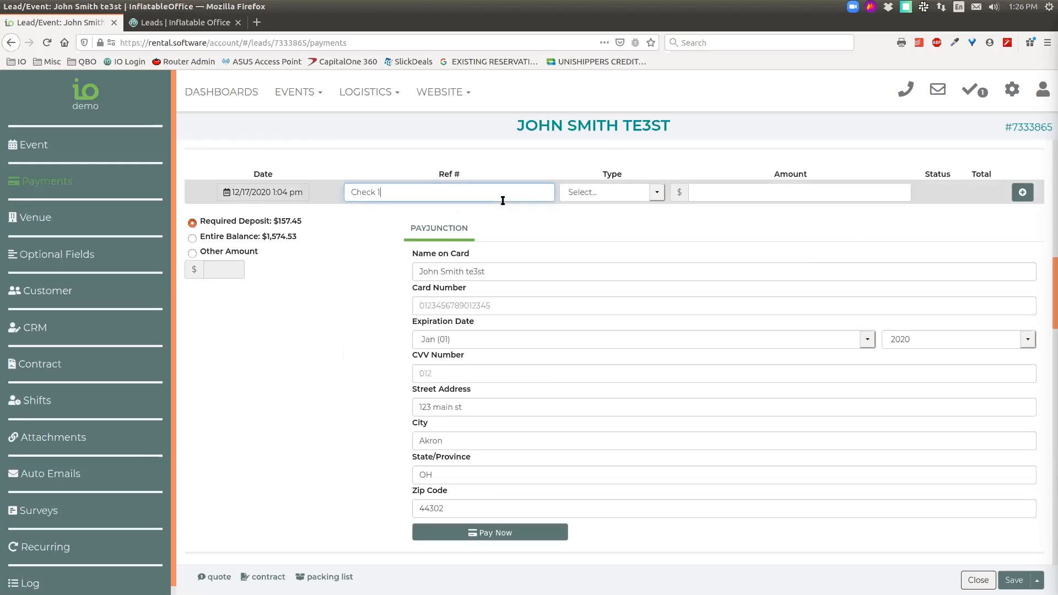
left_click(655, 193)
left_click(623, 236)
left_click(828, 195)
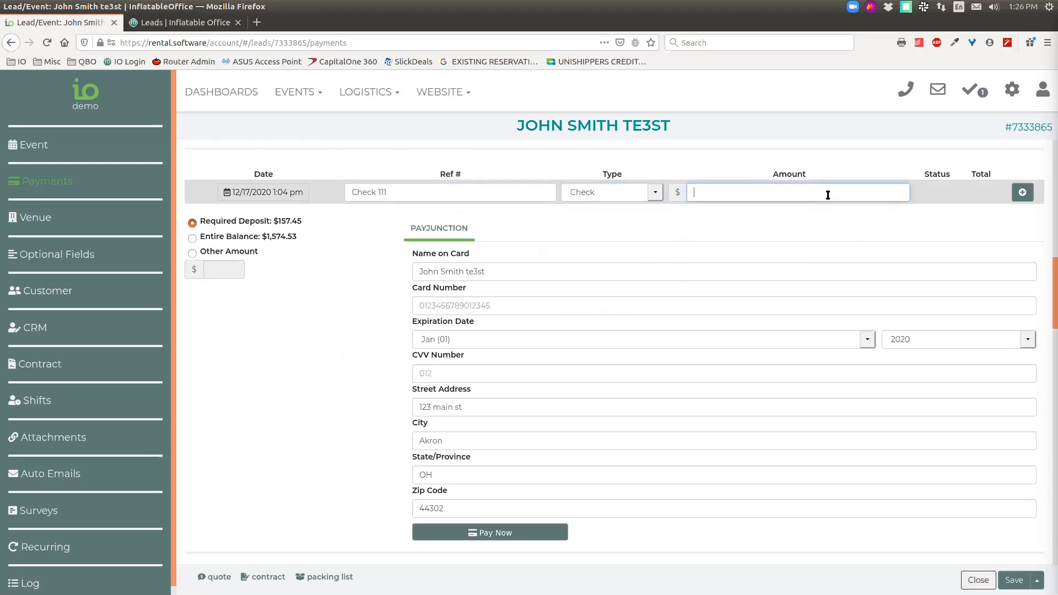
type("100")
left_click(1022, 192)
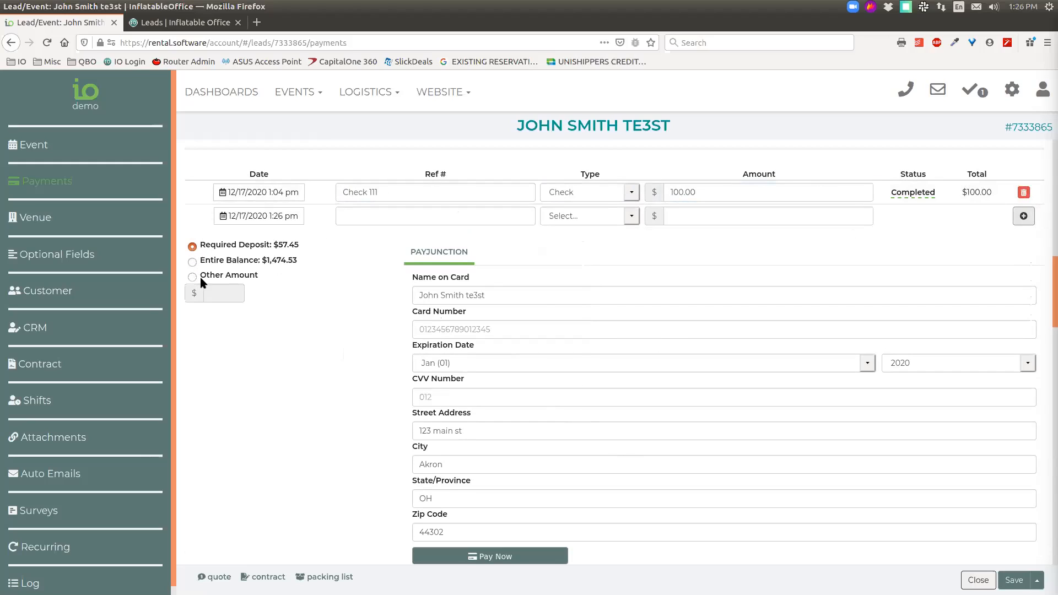
- Examine the PayJunction card payment form, its payment amount options and the lead's balance due
left_click(545, 301)
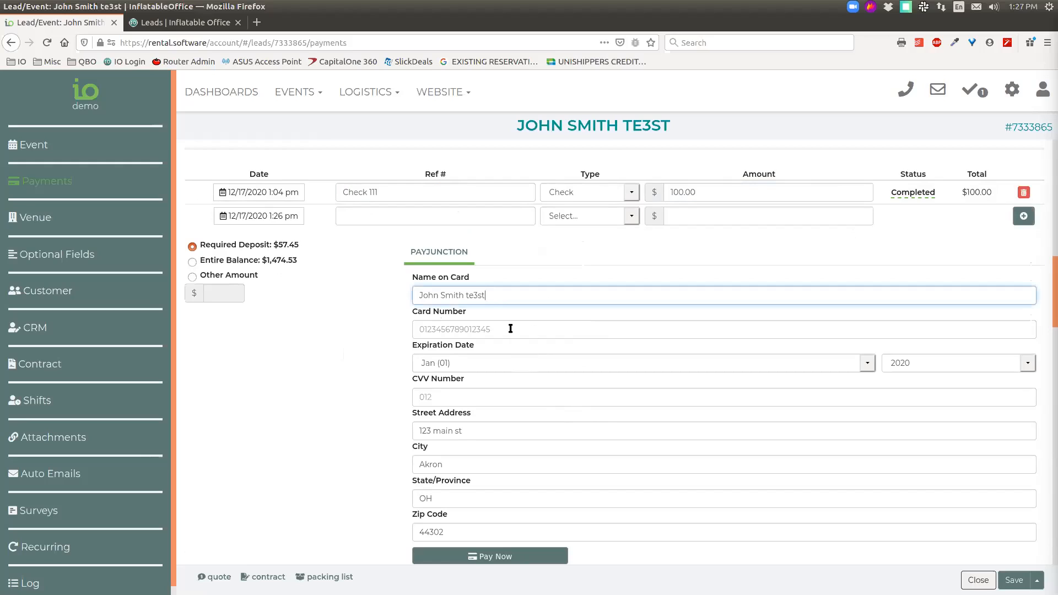
left_click(511, 332)
scroll(513, 430, "down", 3)
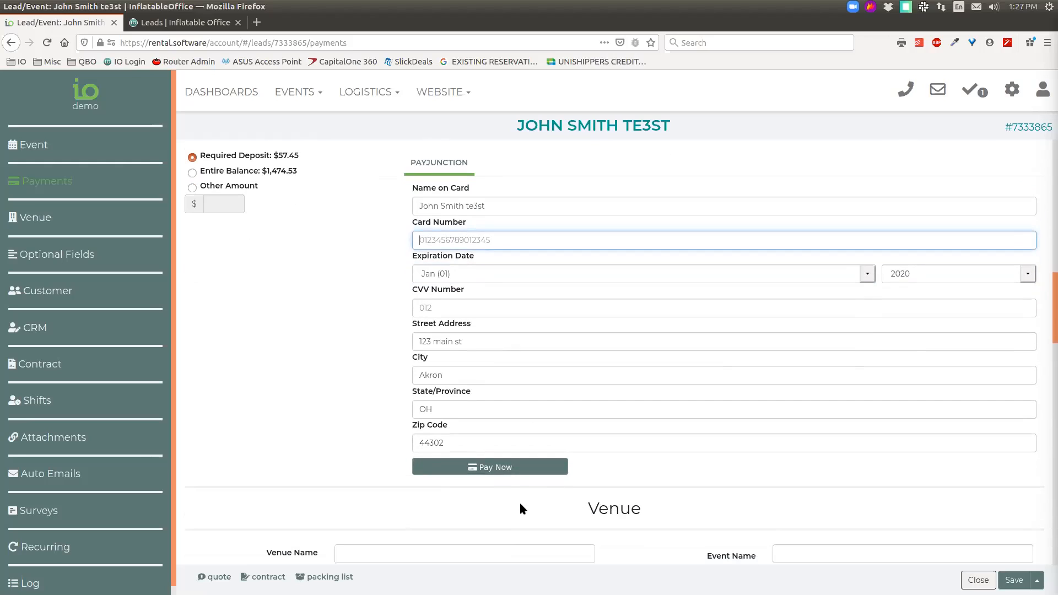
scroll(517, 464, "up", 3)
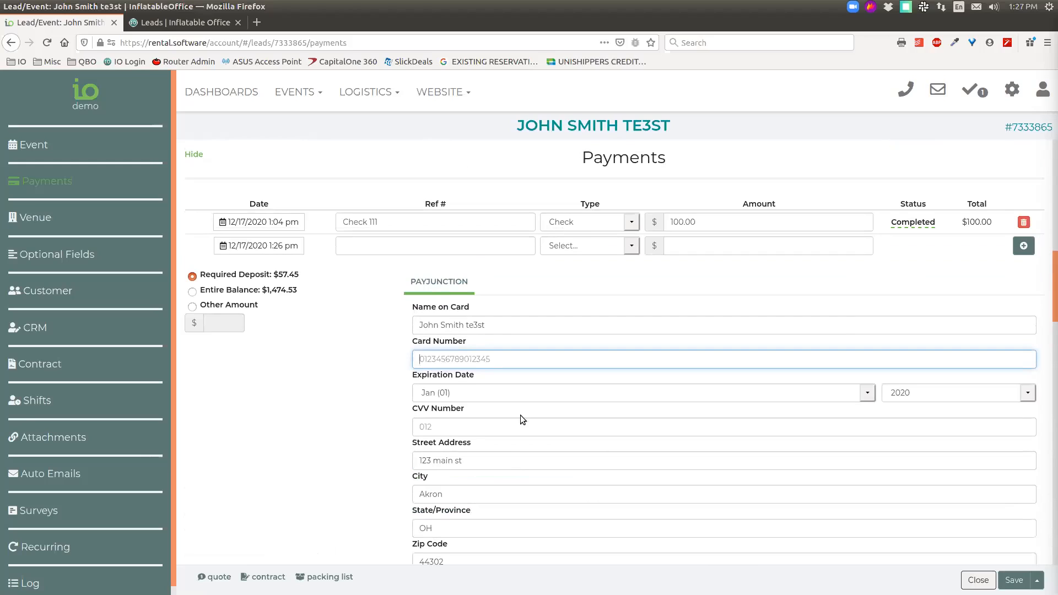
scroll(602, 398, "down", 1)
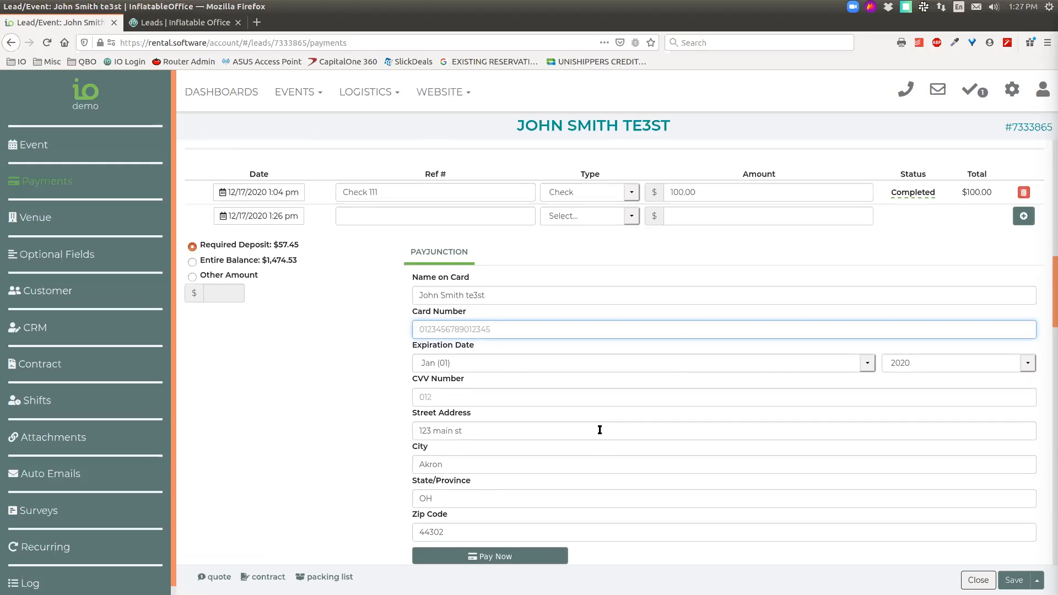
scroll(600, 429, "down", 1)
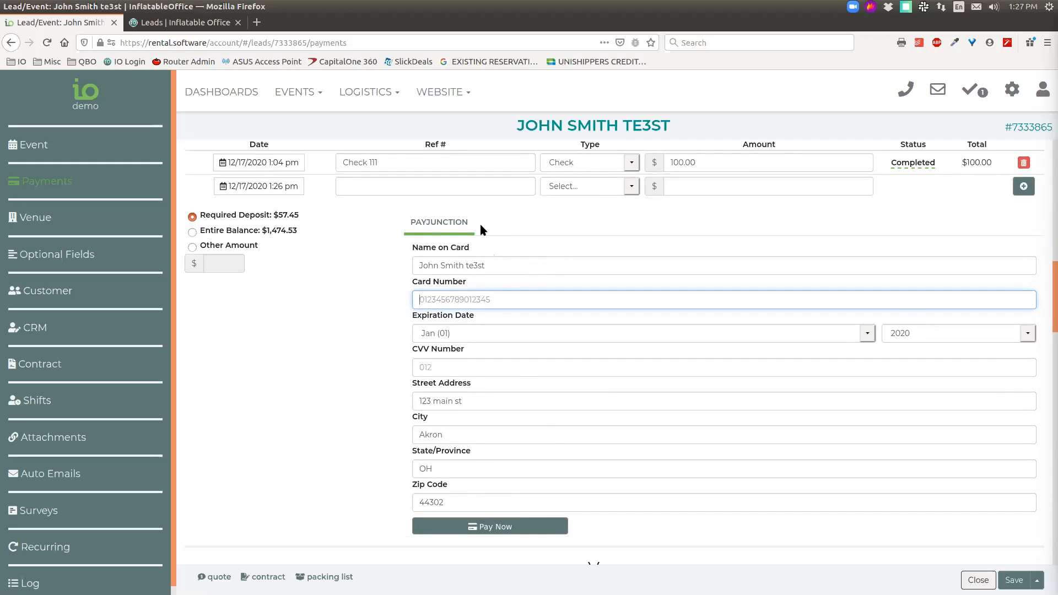
scroll(708, 221, "down", 4)
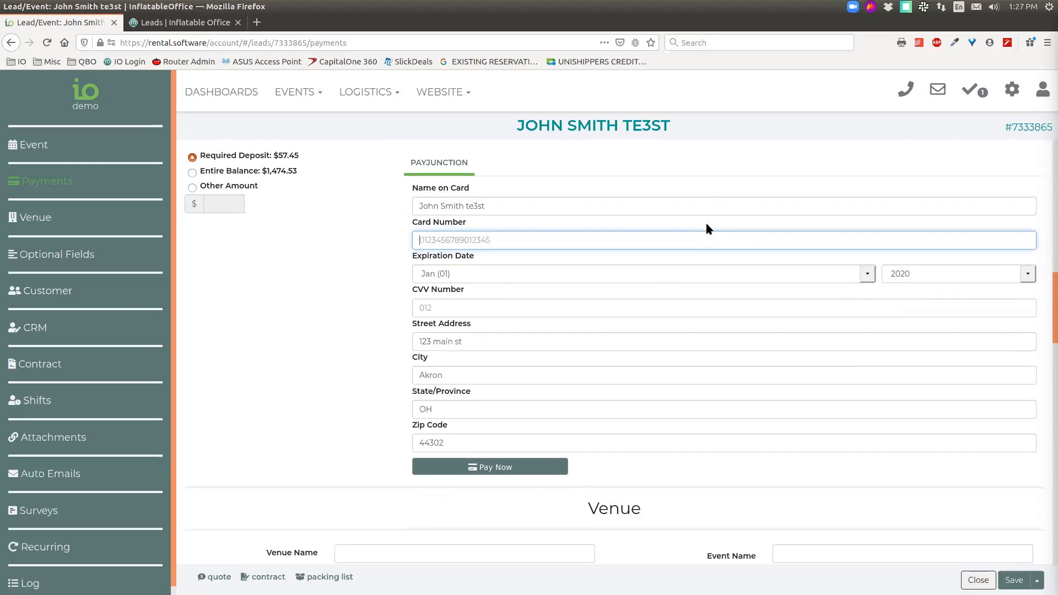
scroll(646, 290, "up", 3)
scroll(711, 431, "up", 4)
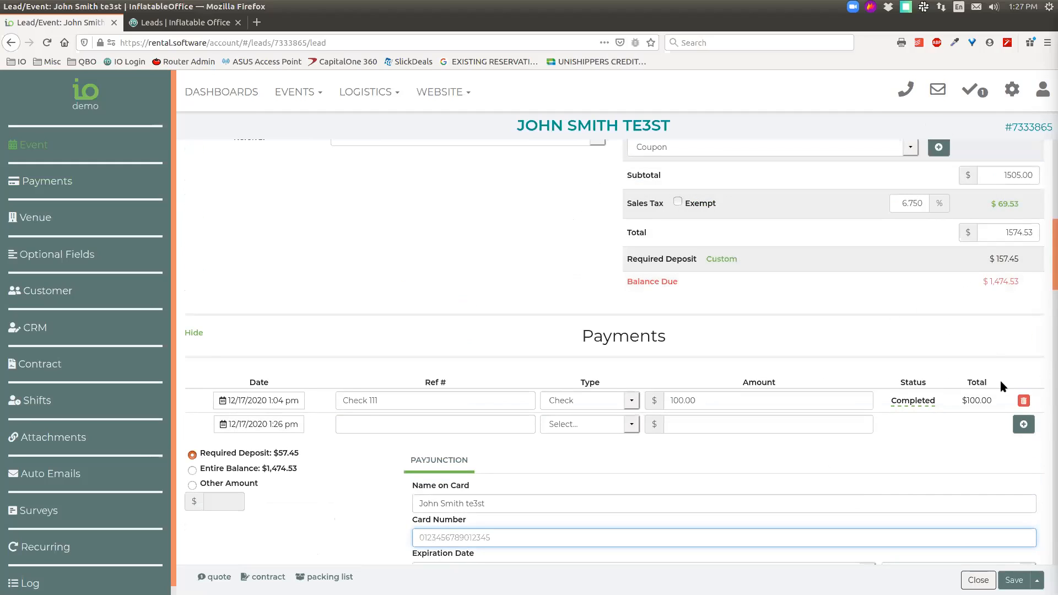
- Delete the $100 check payment from the lead
left_click(1024, 401)
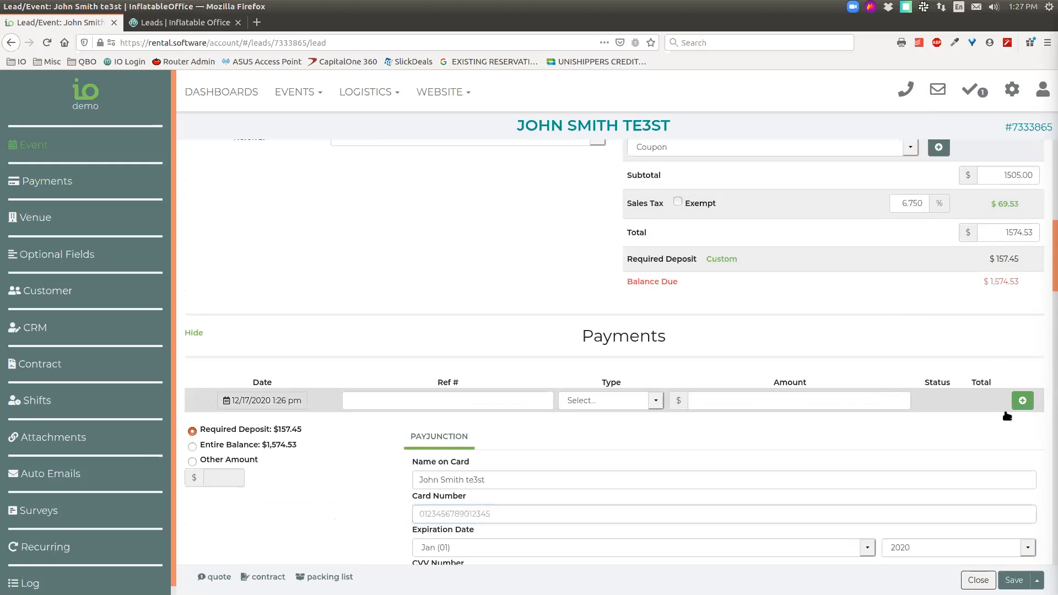
- Add a $500 payment of type Check to the lead, leaving the reference number blank
left_click(781, 403)
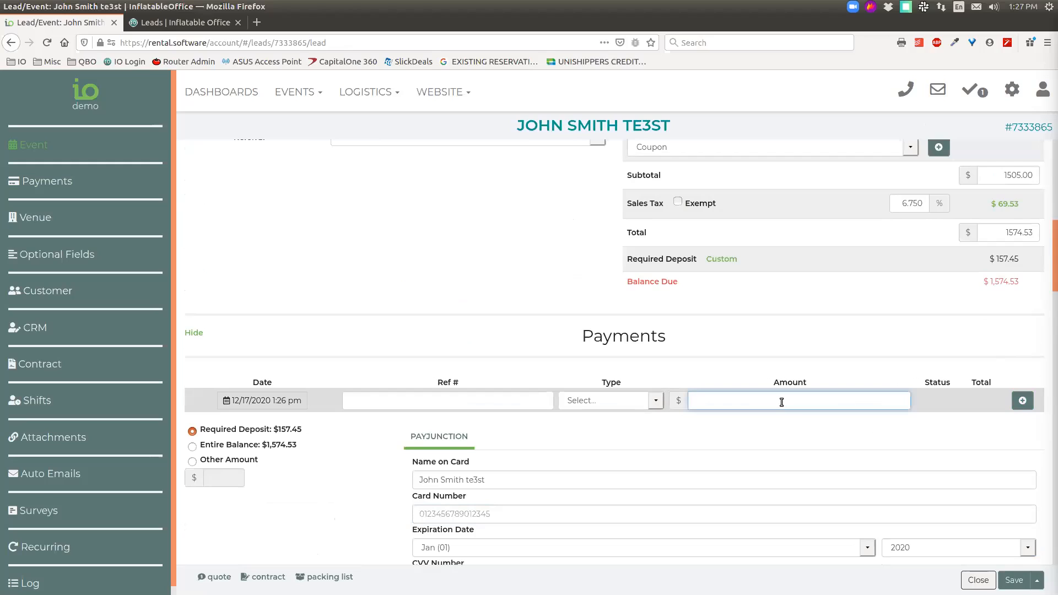
type("500")
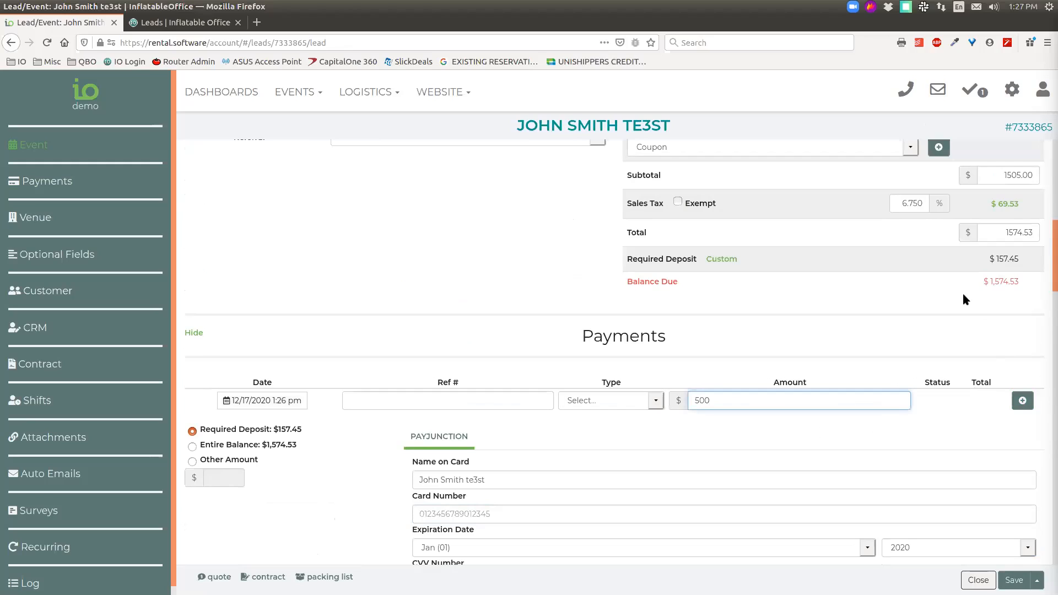
left_click(1021, 402)
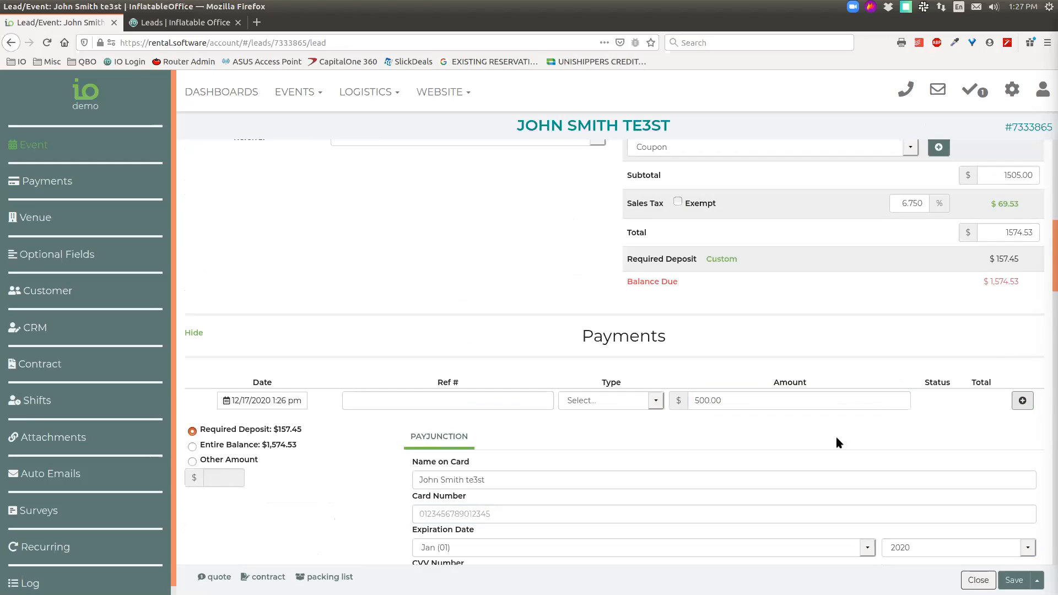
left_click(477, 402)
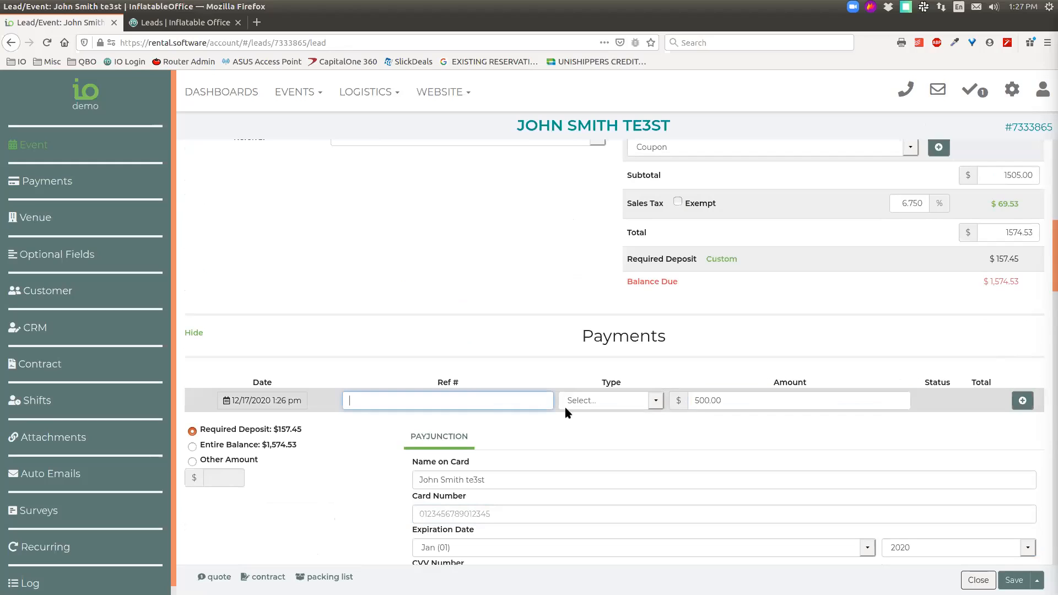
left_click(565, 409)
left_click(578, 439)
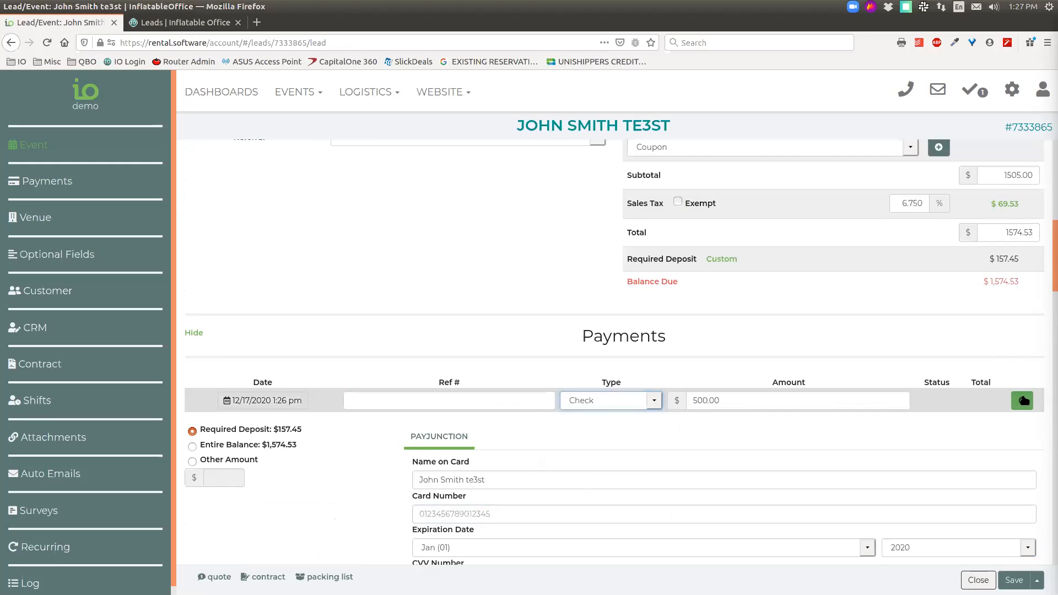
left_click(1022, 400)
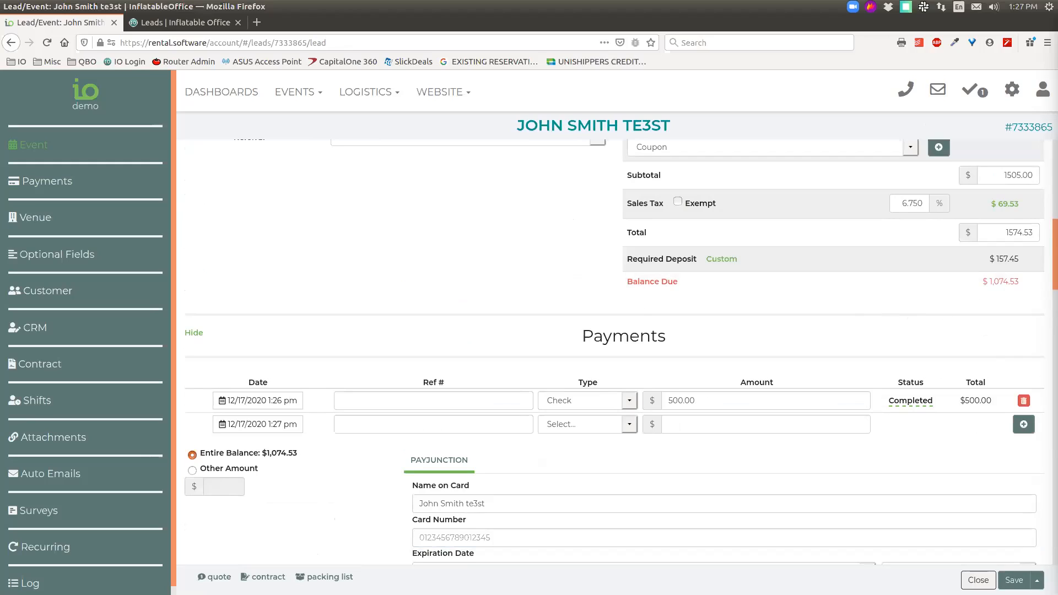
- Hide the lead's Payments section
scroll(776, 375, "down", 4)
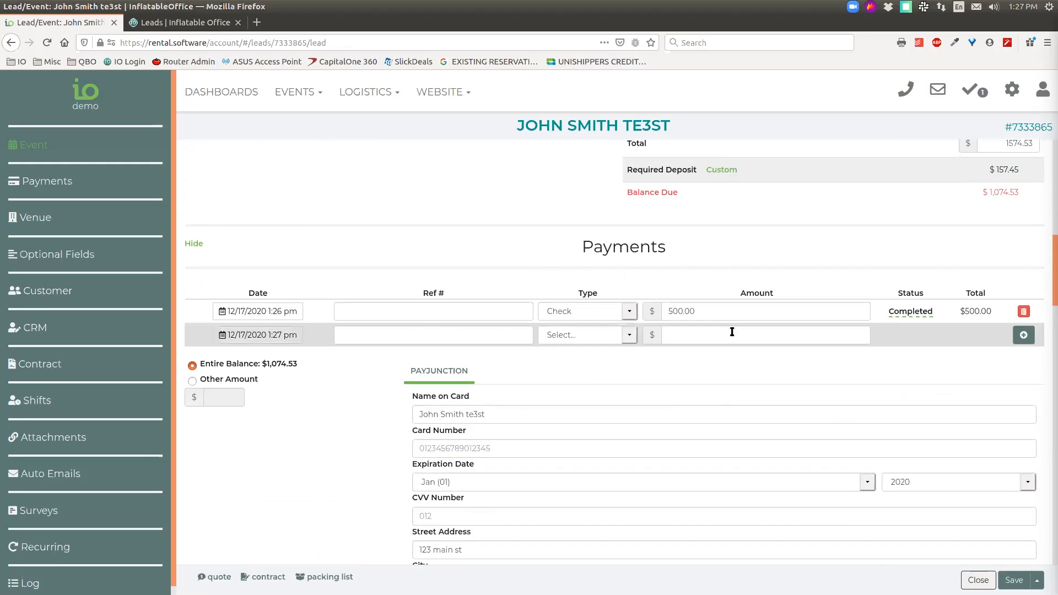
scroll(325, 292, "up", 1)
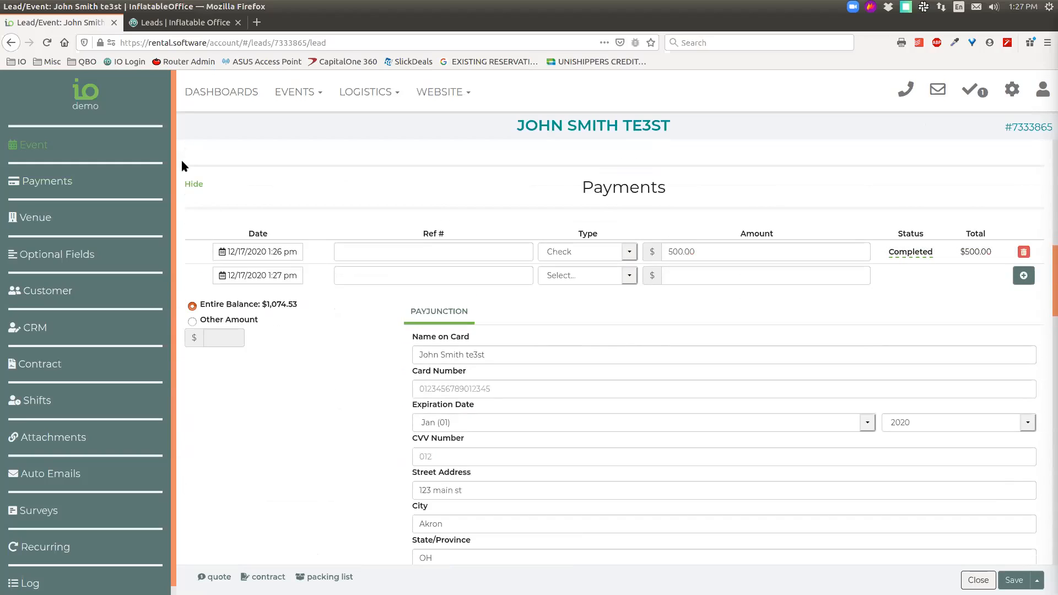
left_click(193, 185)
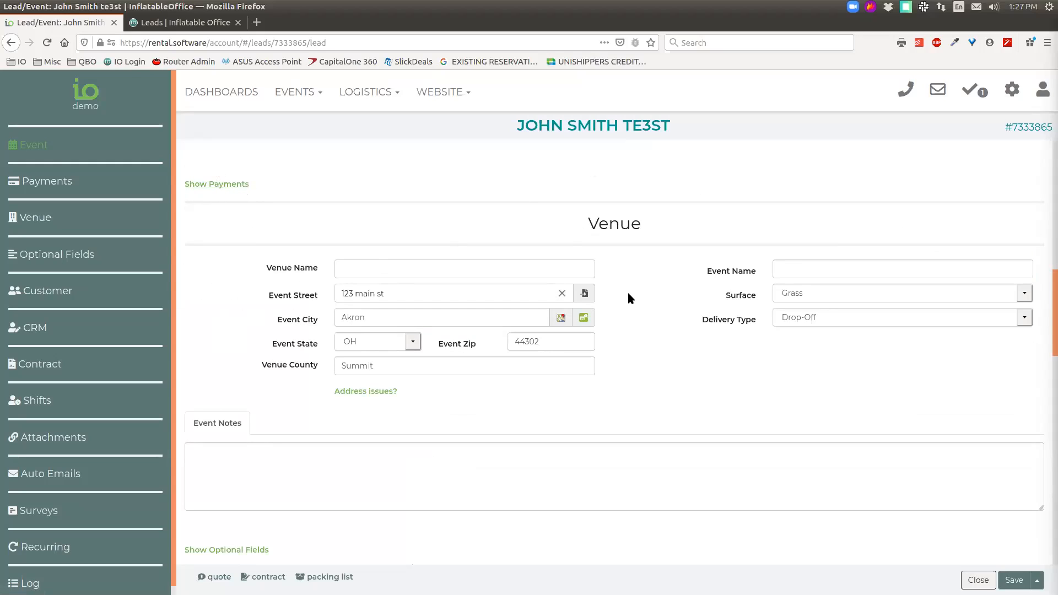
- Clear the event street in the lead's Venue section
scroll(656, 333, "down", 2)
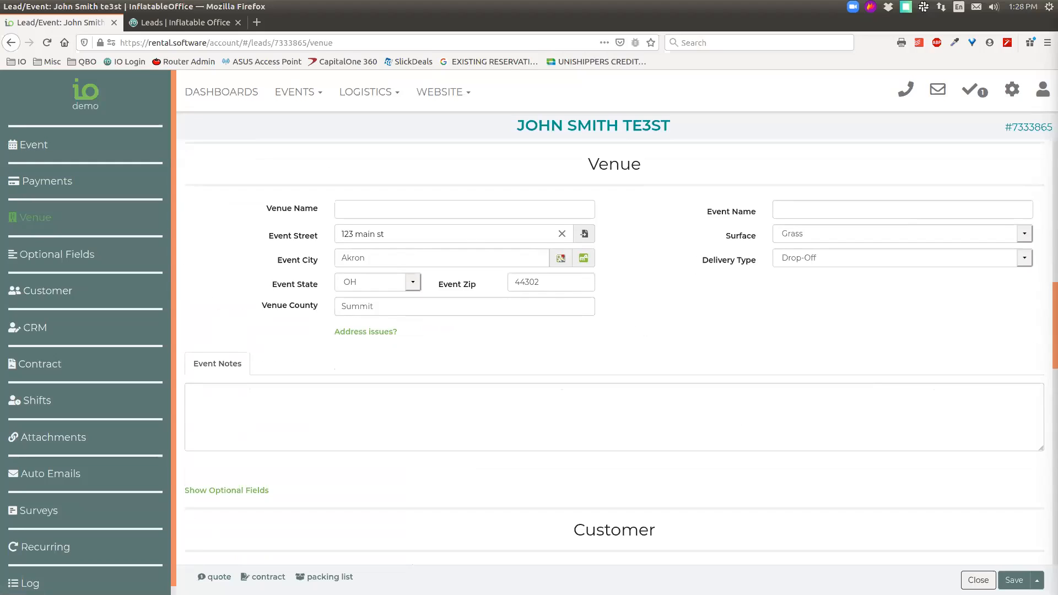
left_click(424, 237)
left_click_drag(390, 237, 299, 234)
left_click(395, 236)
left_click_drag(392, 230, 333, 227)
left_click(399, 231)
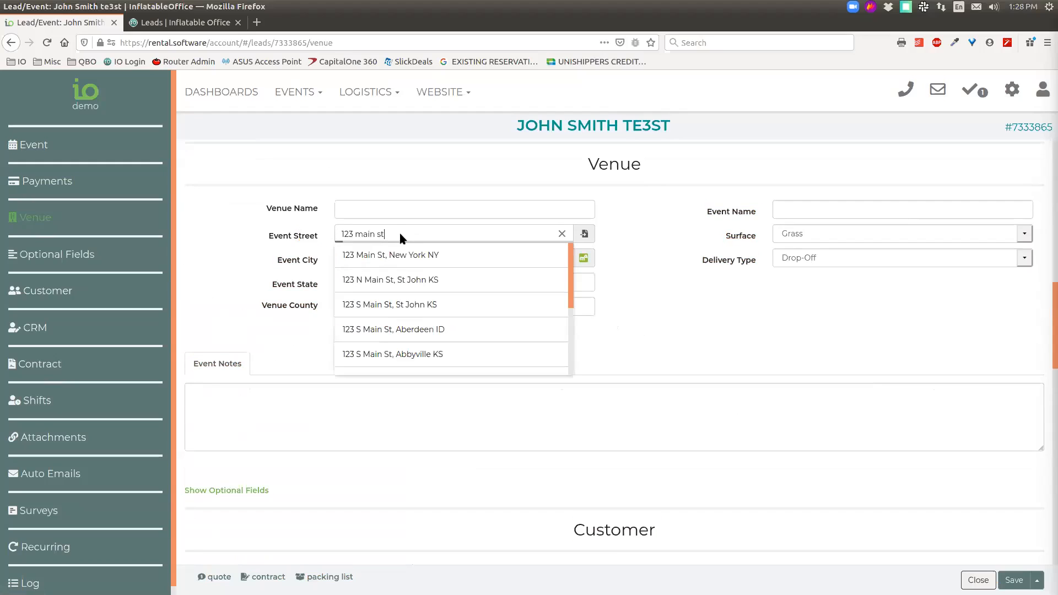
key("BackSpace")
key("BackSpace")
key("BackSpace")
key("BackSpace")
key("BackSpace")
key("BackSpace")
key("BackSpace")
key("BackSpace")
key("BackSpace")
key("BackSpace")
key("BackSpace")
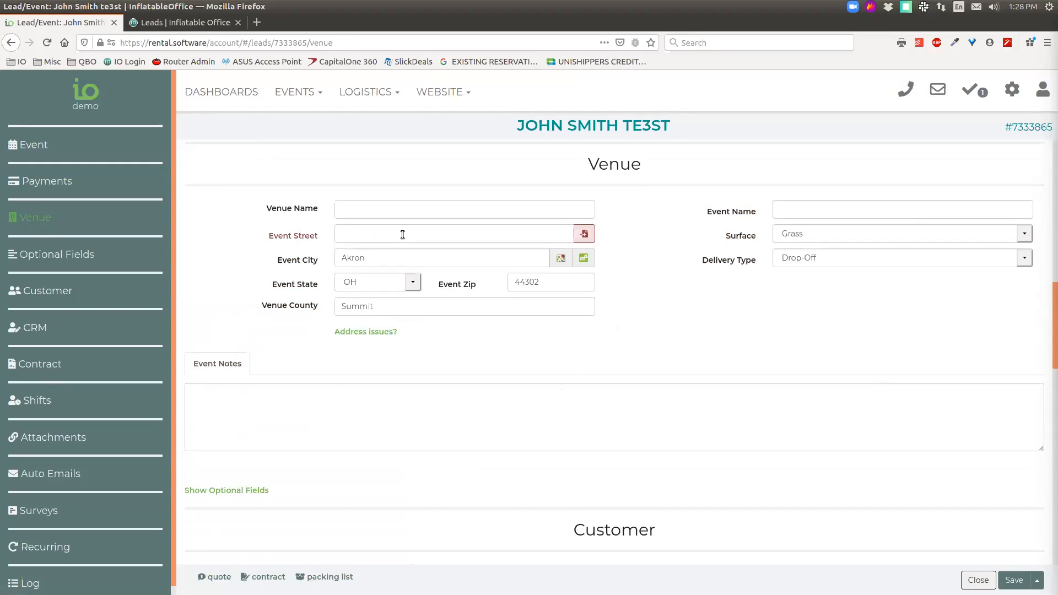
- Look up a new event street address for the venue and choose the suggested match in Hillsboro, IL
type("12345")
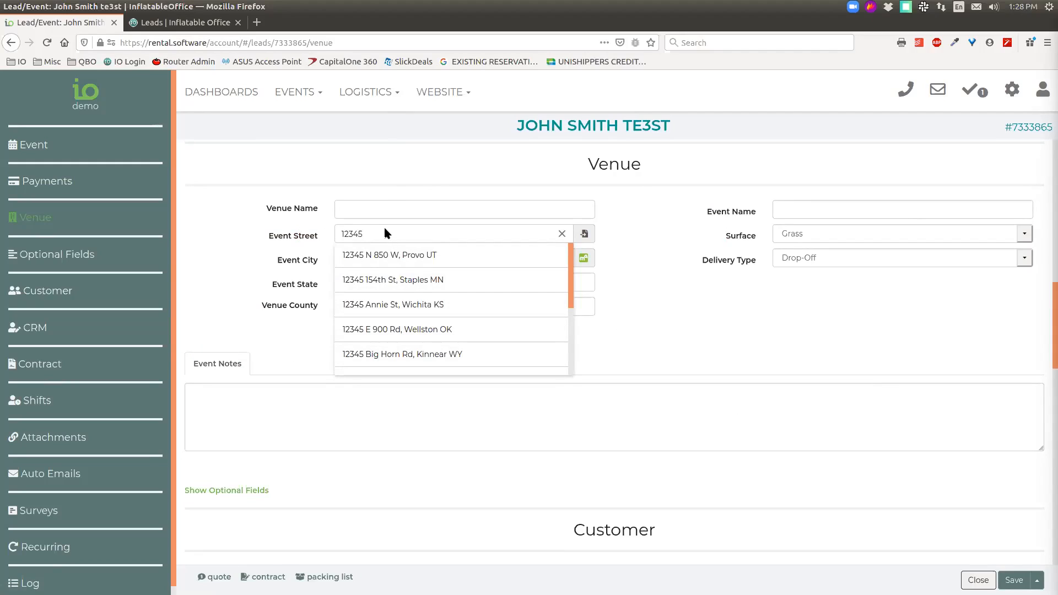
type("big")
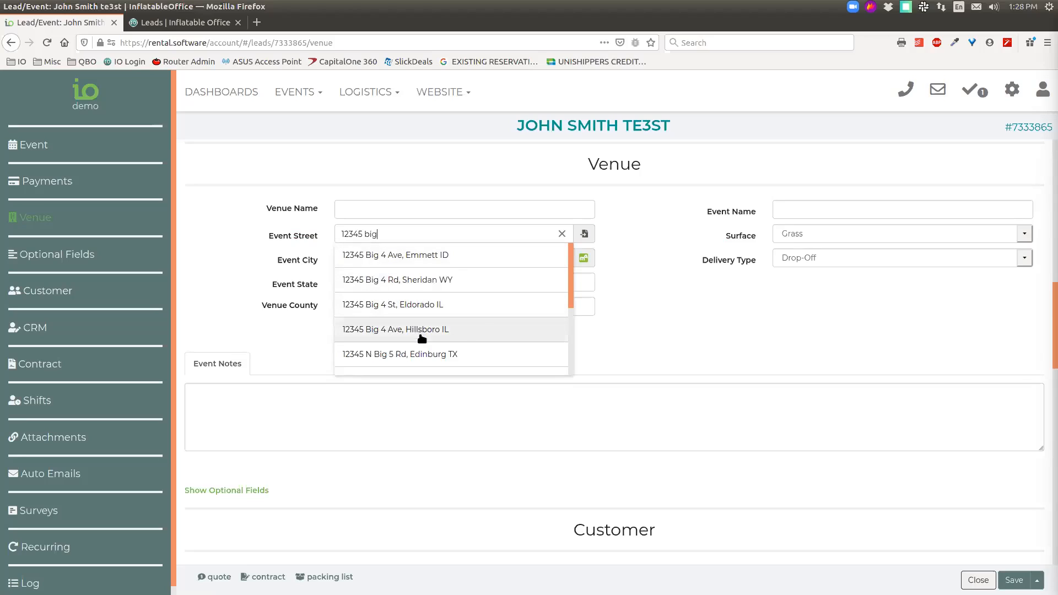
left_click(443, 330)
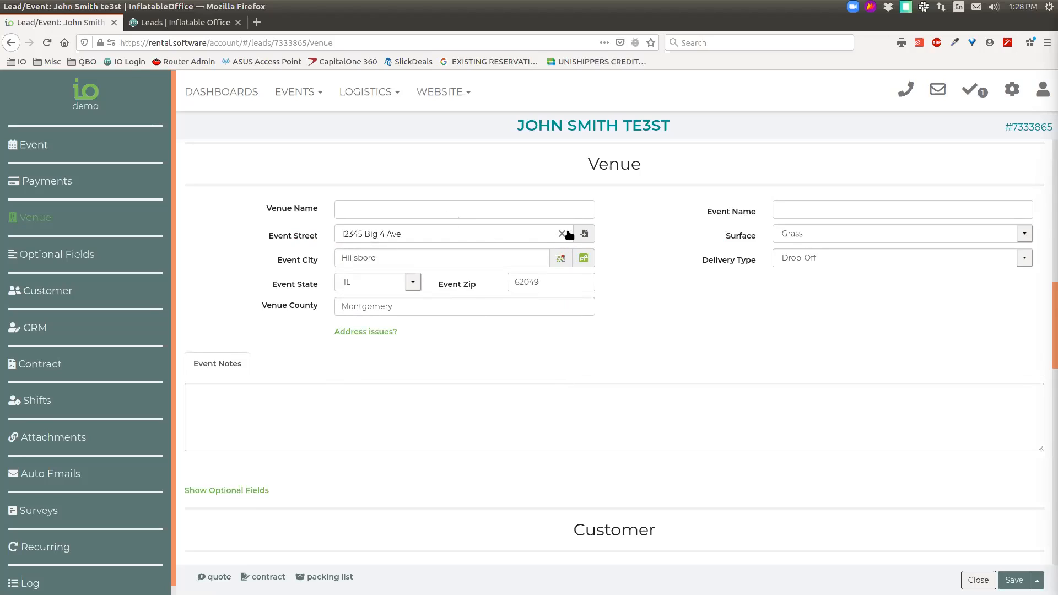
- Recheck the event street suggestions without choosing one, and ignore the offered tax rate update for the lead
left_click(441, 233)
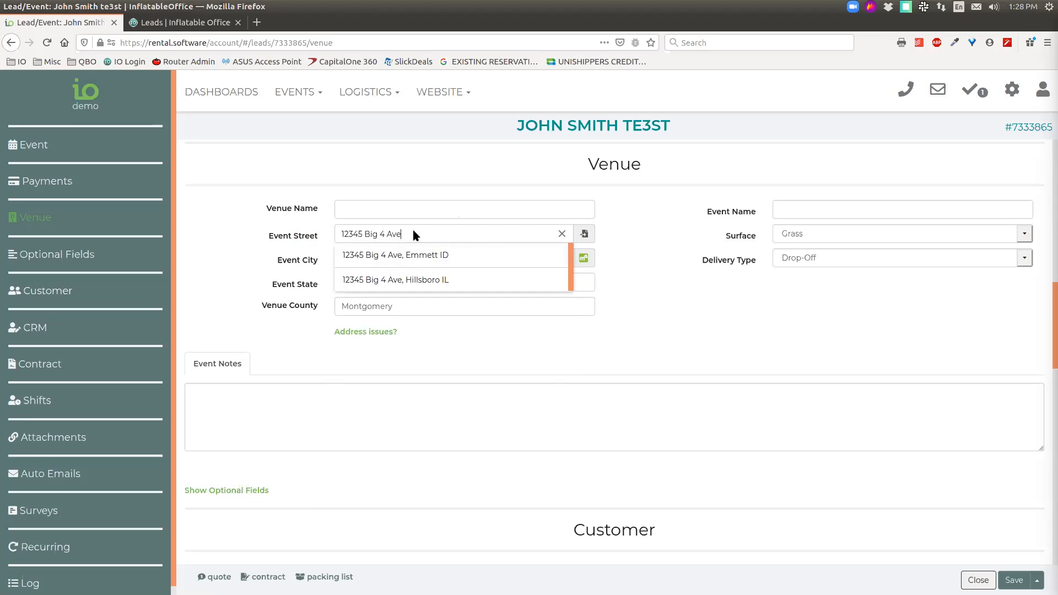
left_click(647, 281)
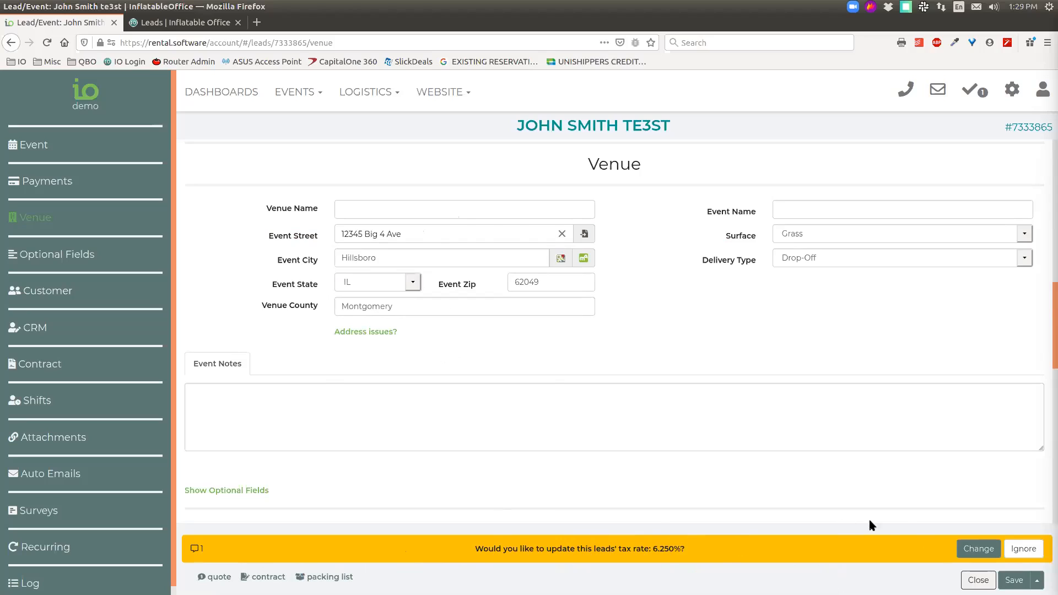
left_click(1024, 549)
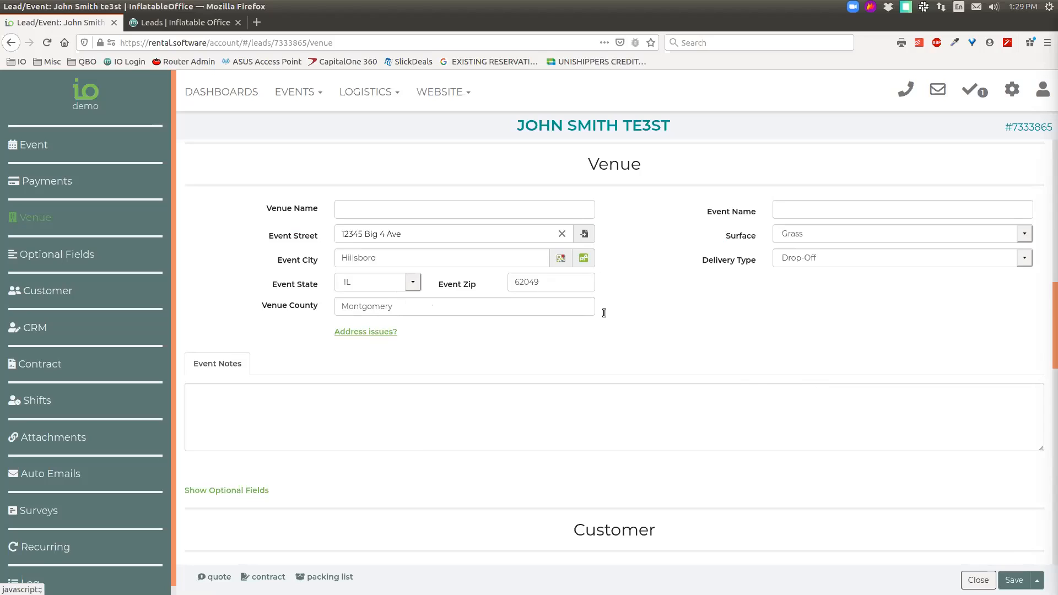
- Show the venue's address issue options, view the driving directions to the venue in Google Maps, and return to the lead
left_click(370, 336)
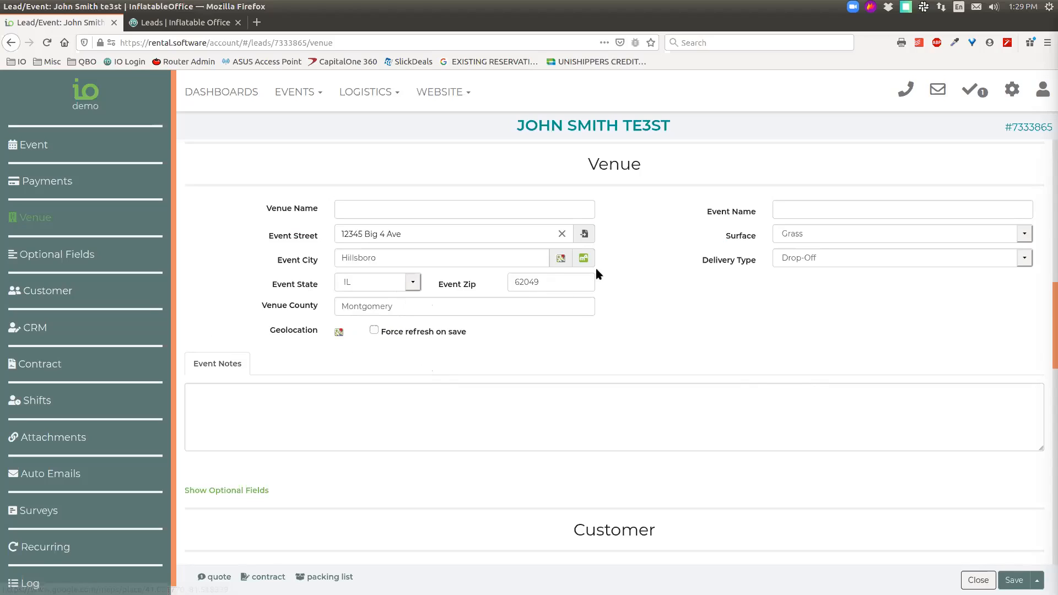
left_click(561, 260)
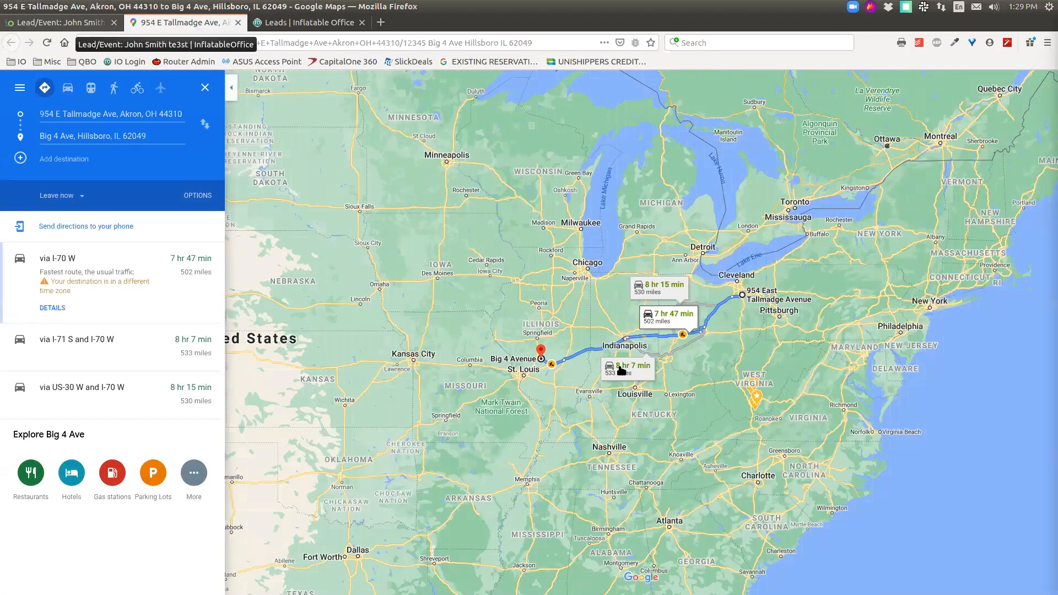
scroll(543, 361, "up", 5)
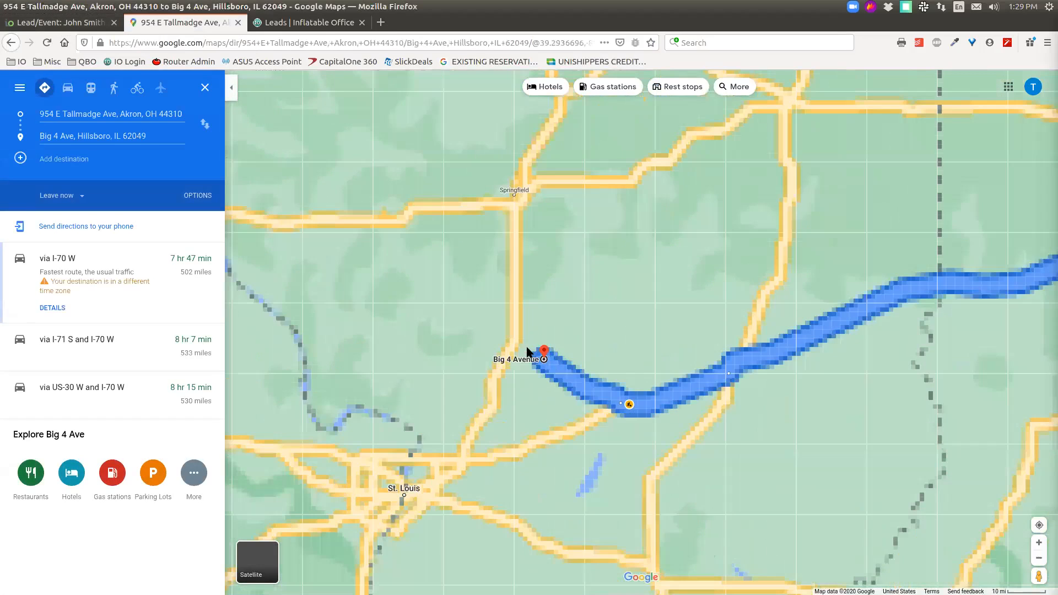
scroll(543, 358, "up", 1)
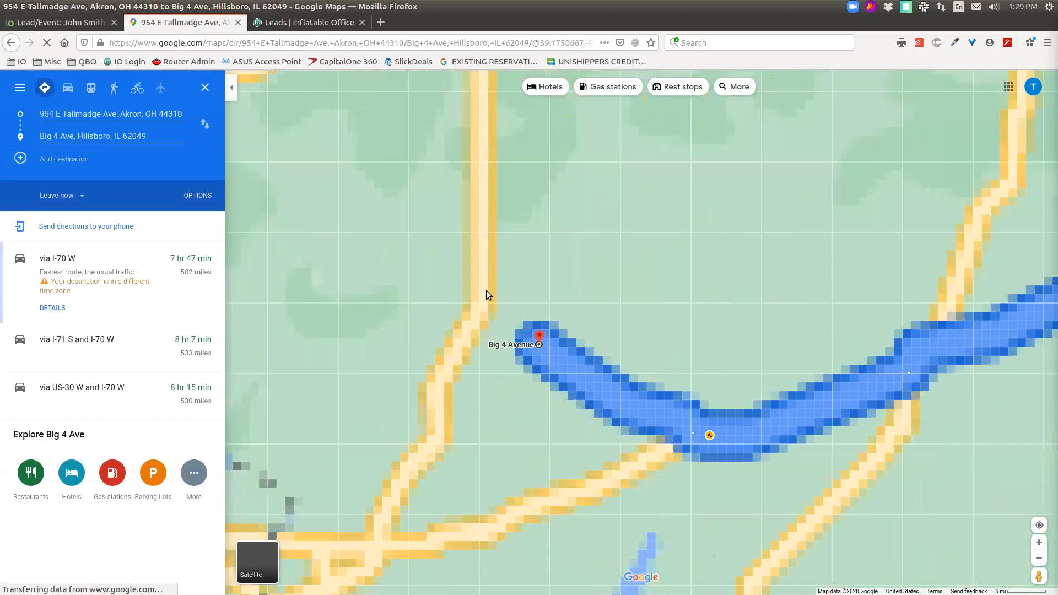
left_click(60, 22)
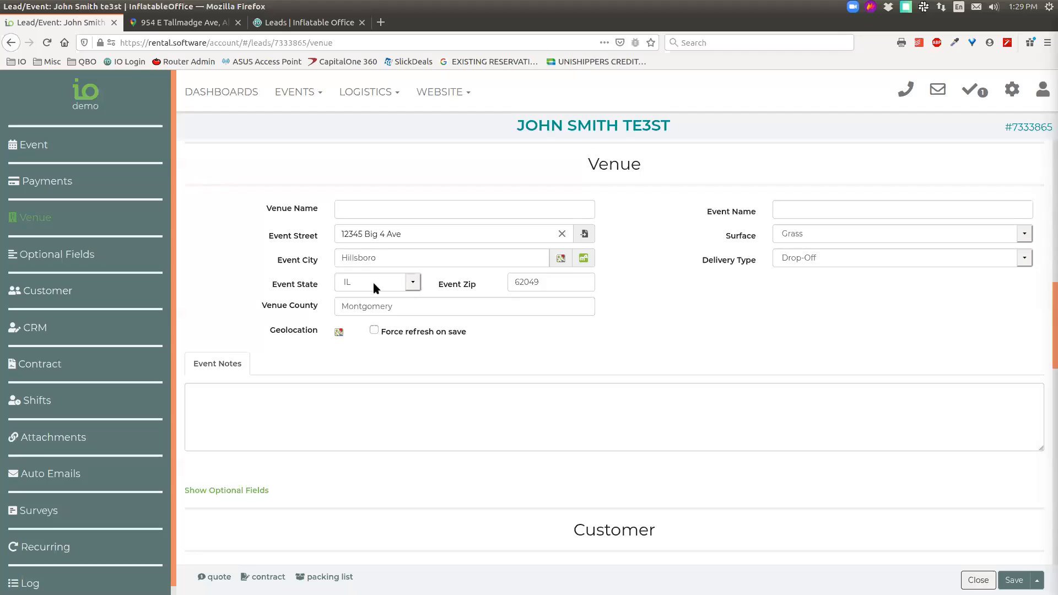
- Open the venue's geolocation in Google Maps and view the area around the marker
left_click(339, 331)
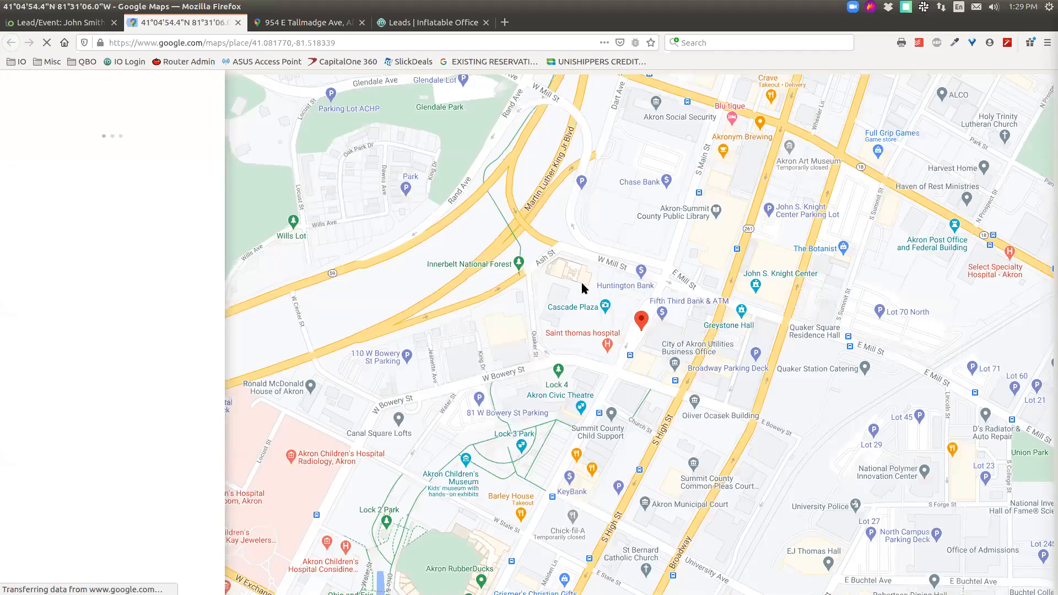
scroll(614, 303, "down", 4)
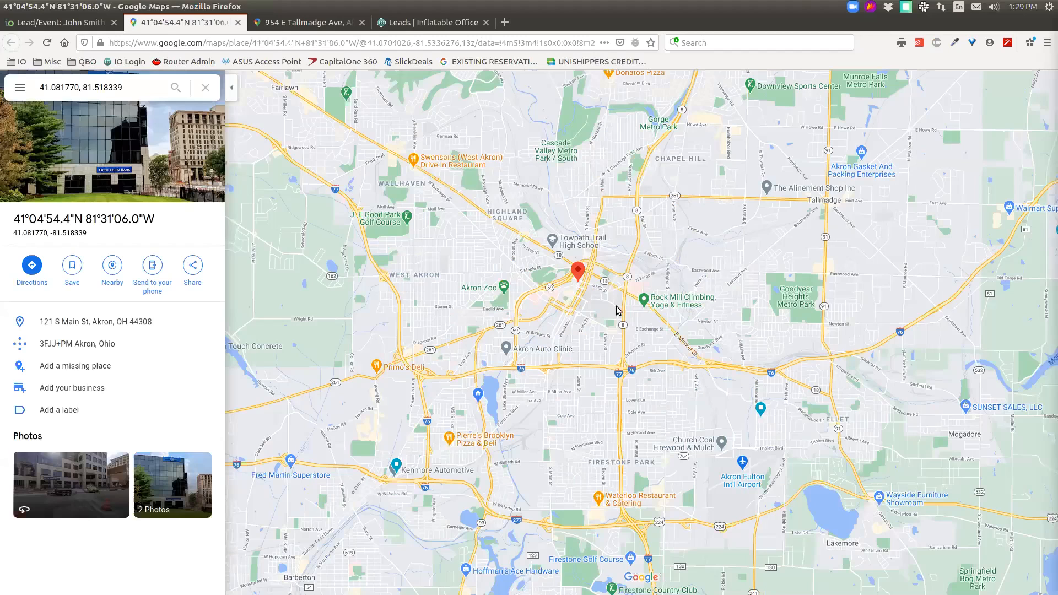
- Examine the area around the pinned venue location on the map and close the map to return to the lead
left_click_drag(608, 318, 603, 321)
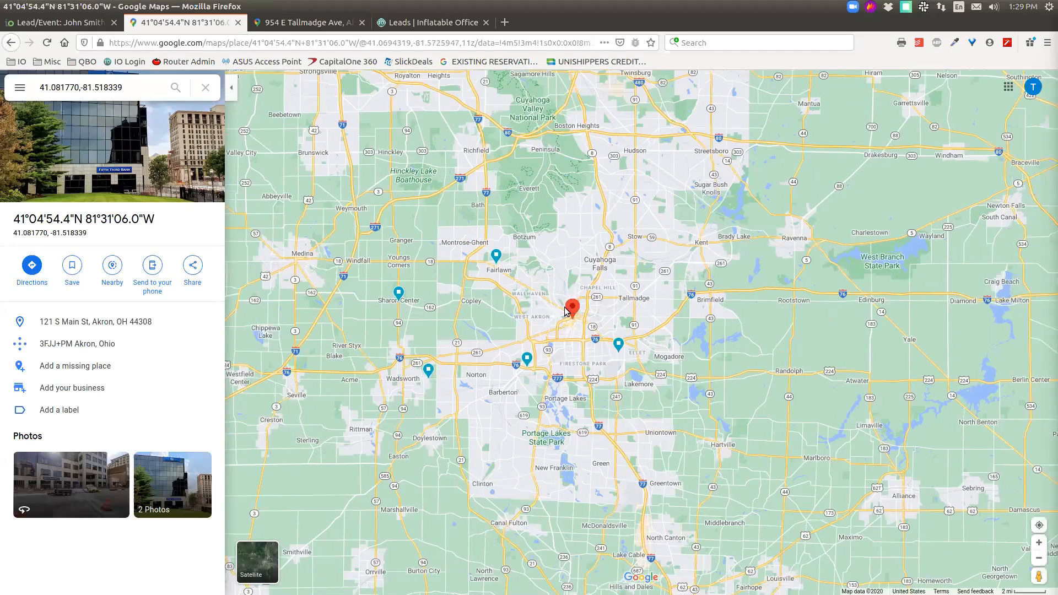
left_click(238, 22)
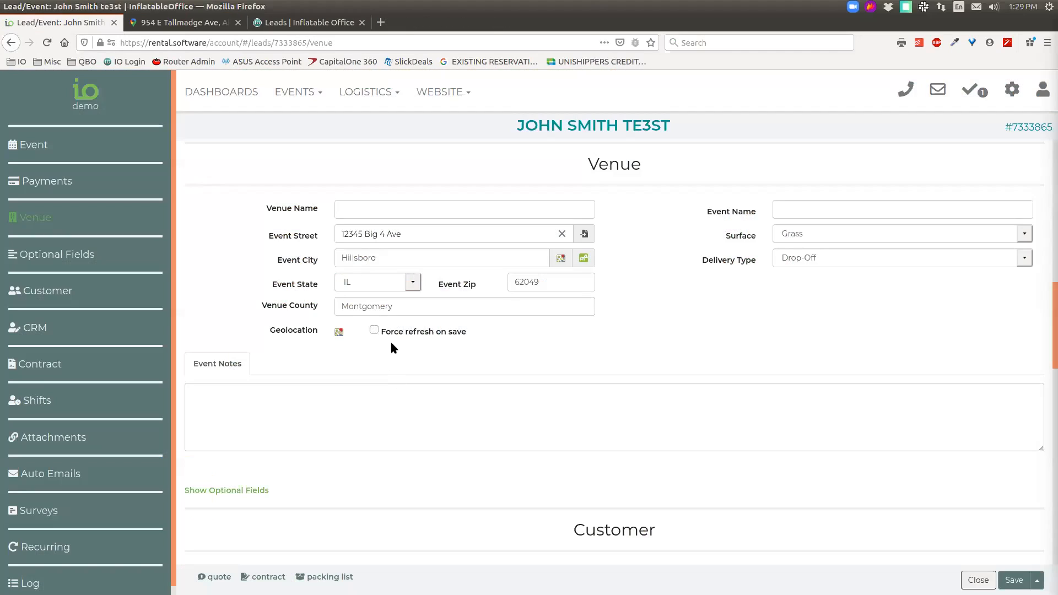
- Try the option that forces a geolocation refresh on save for the venue, and turn it off again
left_click(373, 330)
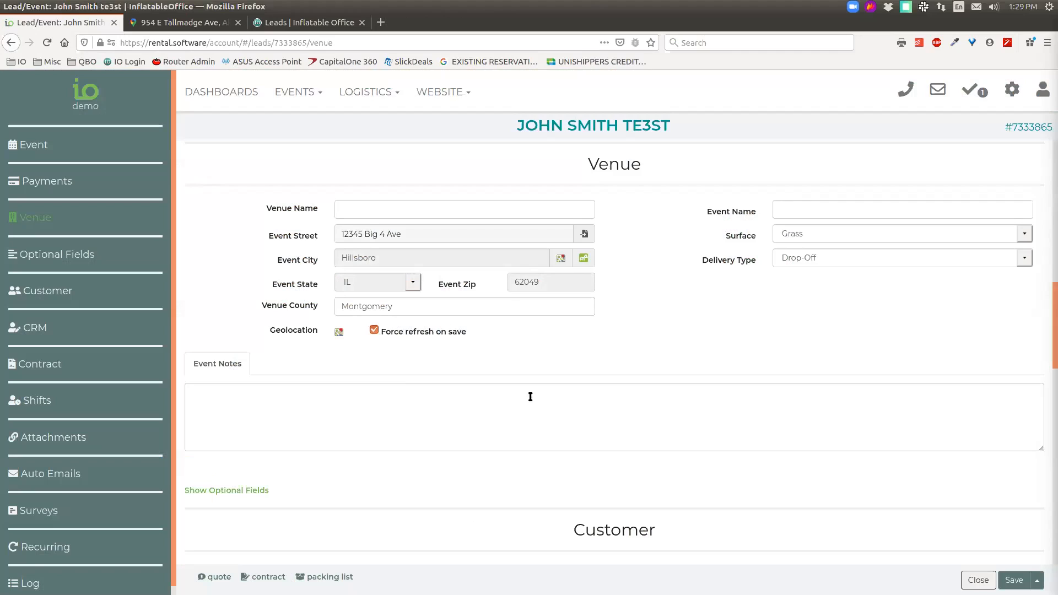
left_click(374, 329)
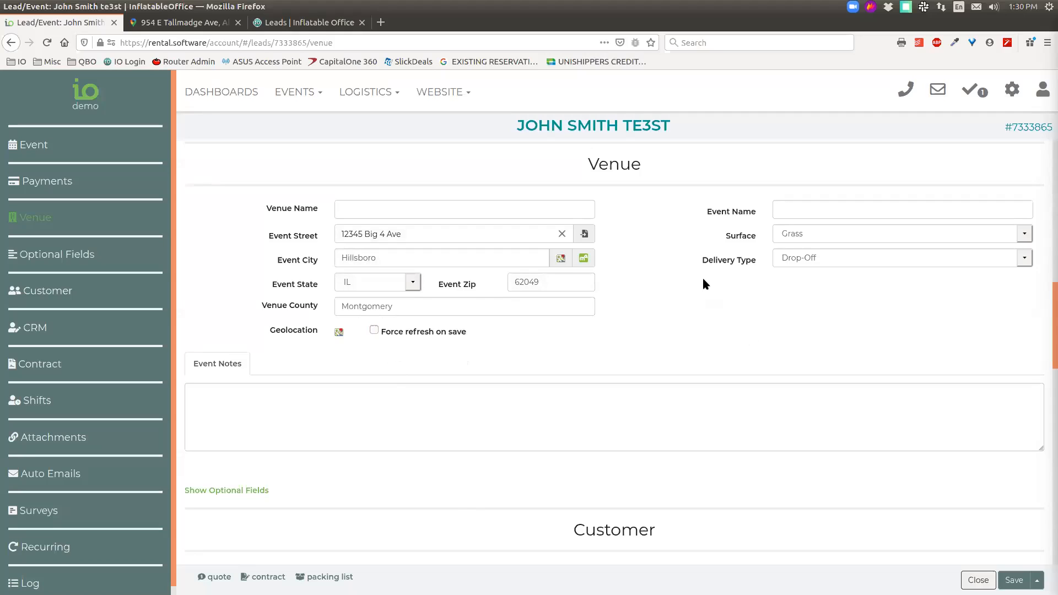
scroll(691, 291, "down", 2)
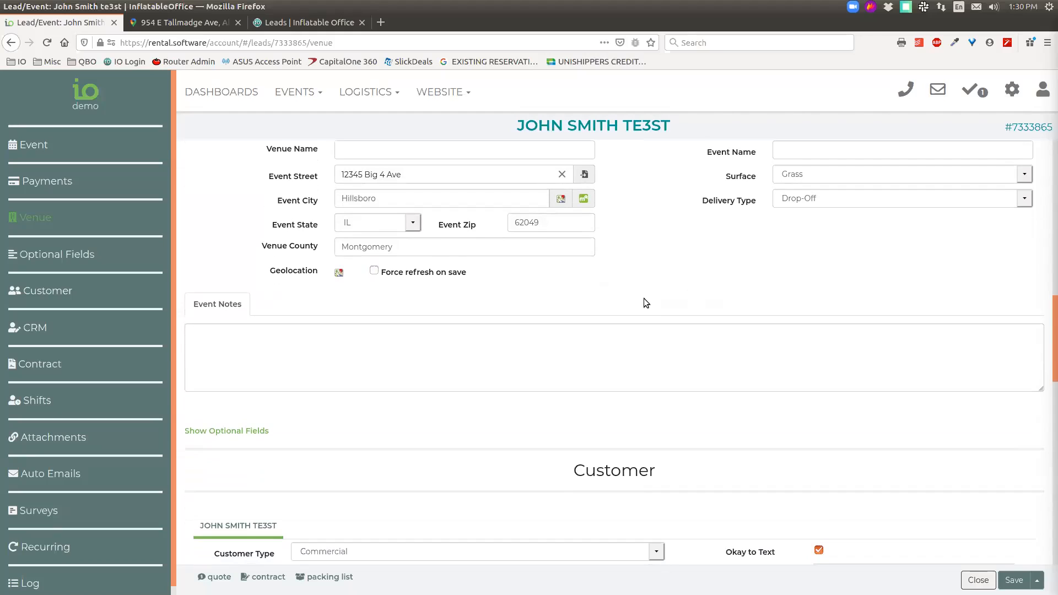
scroll(388, 336, "up", 2)
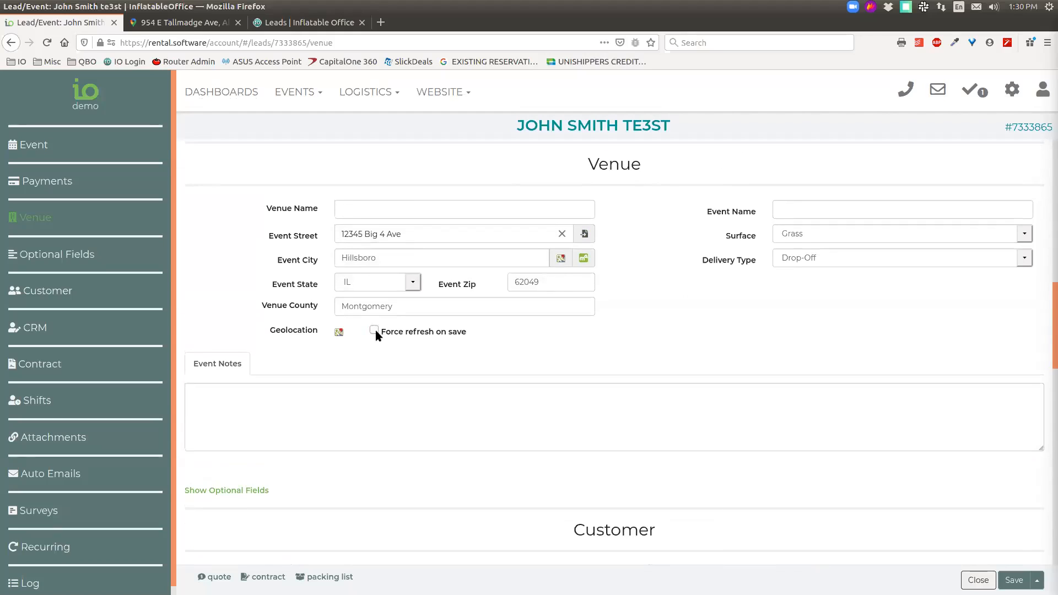
scroll(382, 335, "up", 1)
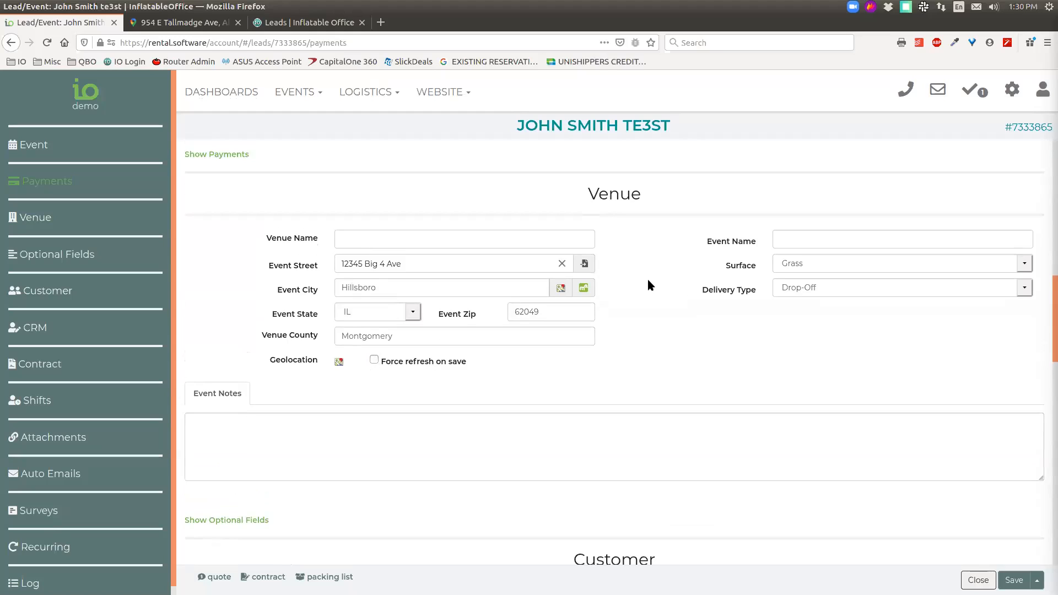
- Review the Event Notes field of the venue and the start of the customer details
scroll(648, 282, "down", 3)
scroll(645, 280, "down", 1)
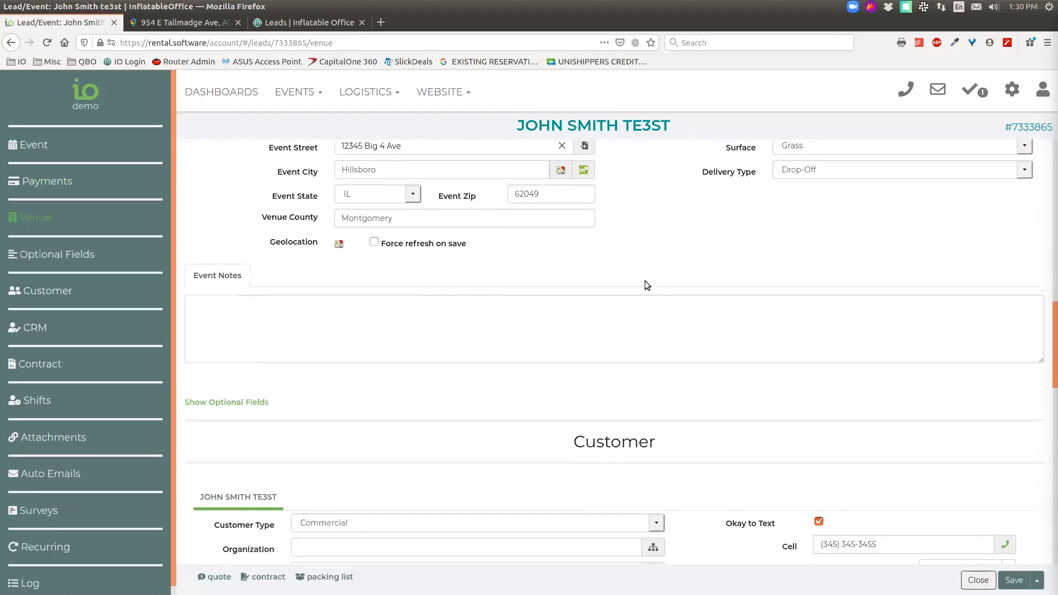
scroll(565, 344, "down", 2)
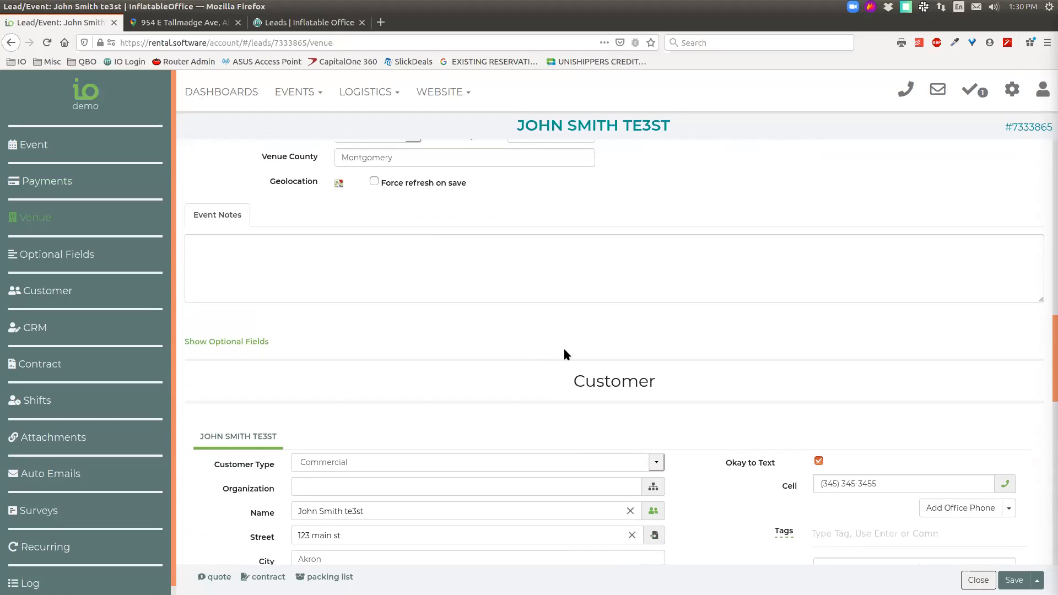
left_click(327, 282)
scroll(371, 362, "down", 3)
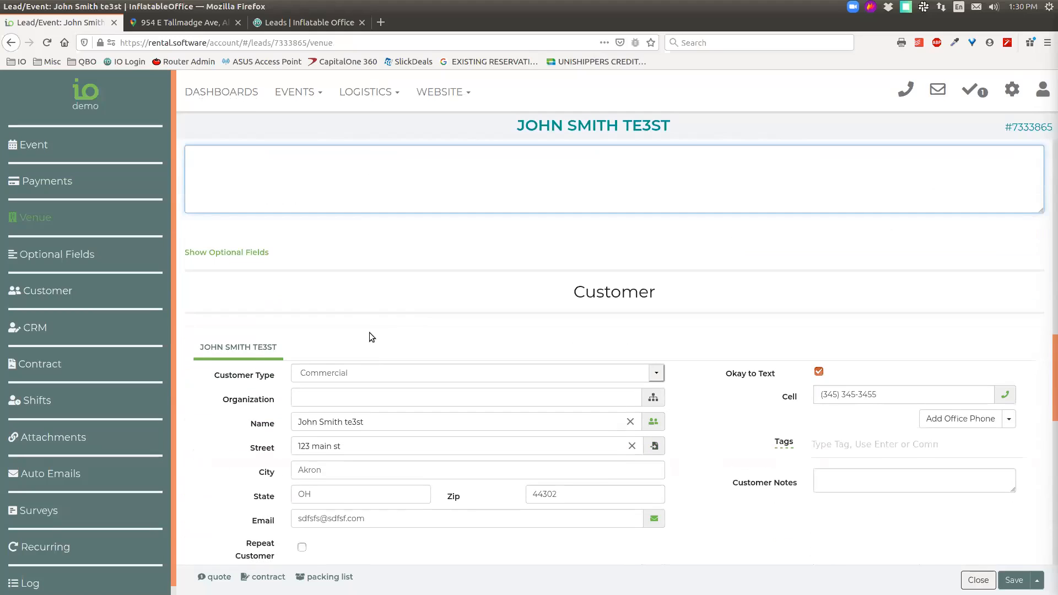
scroll(369, 332, "up", 4)
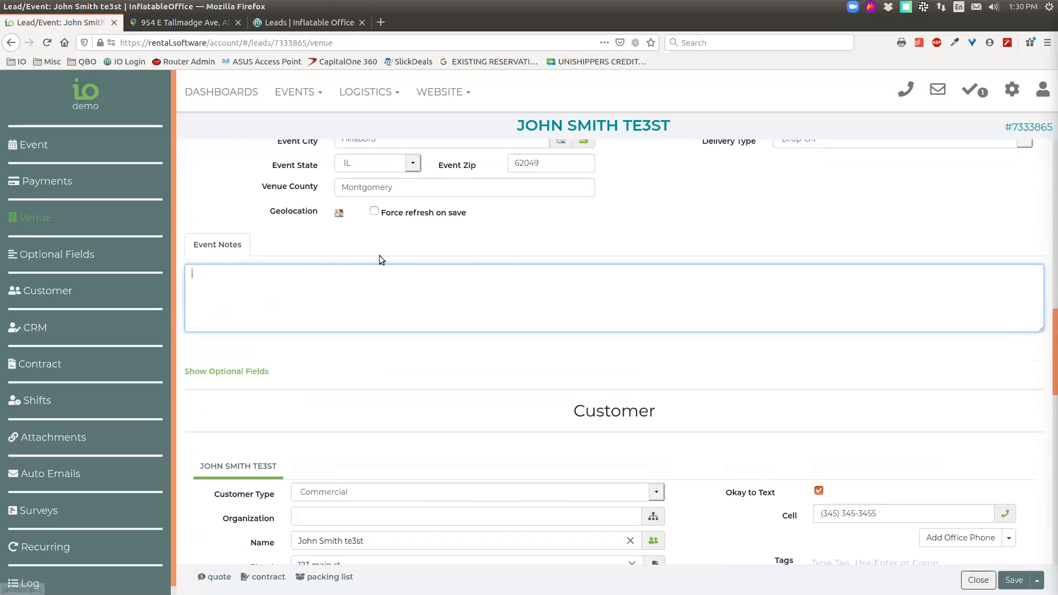
scroll(287, 314, "down", 2)
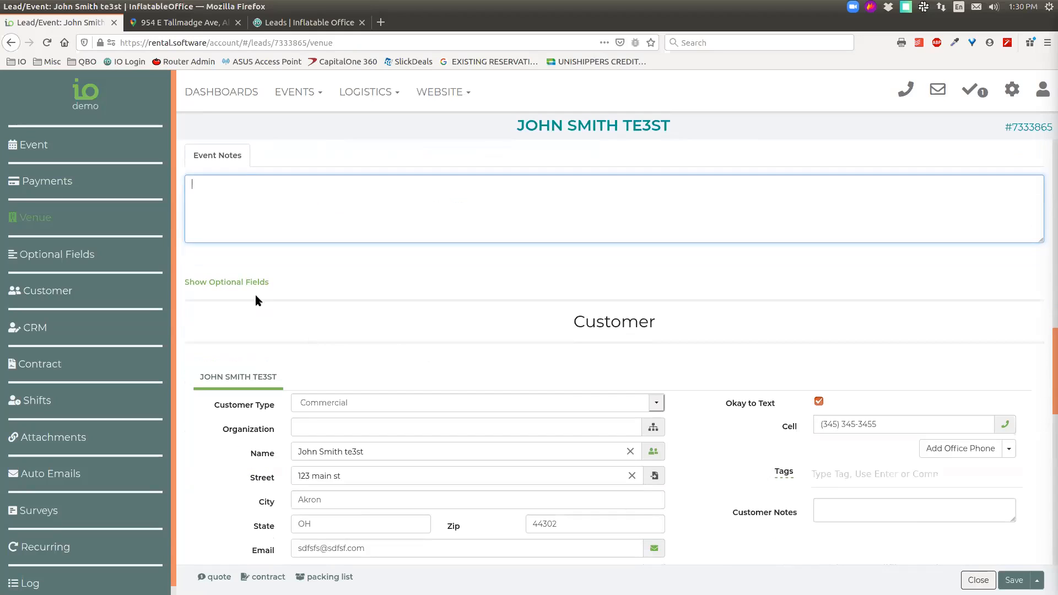
- Show the lead's optional fields, look at the Favorite Color field, and hide the section again
left_click(256, 283)
scroll(540, 392, "down", 1)
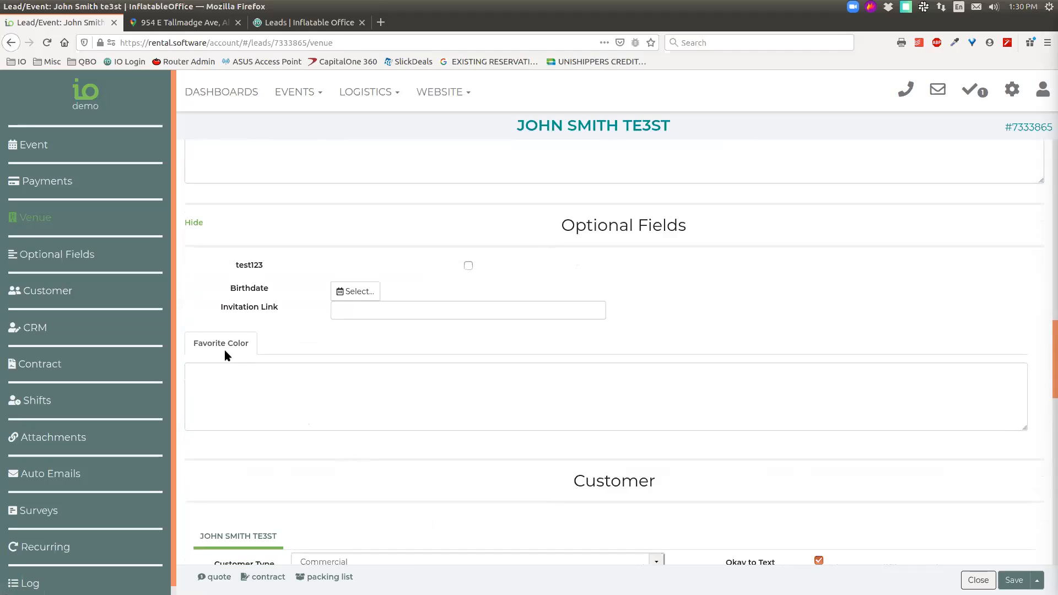
left_click(243, 370)
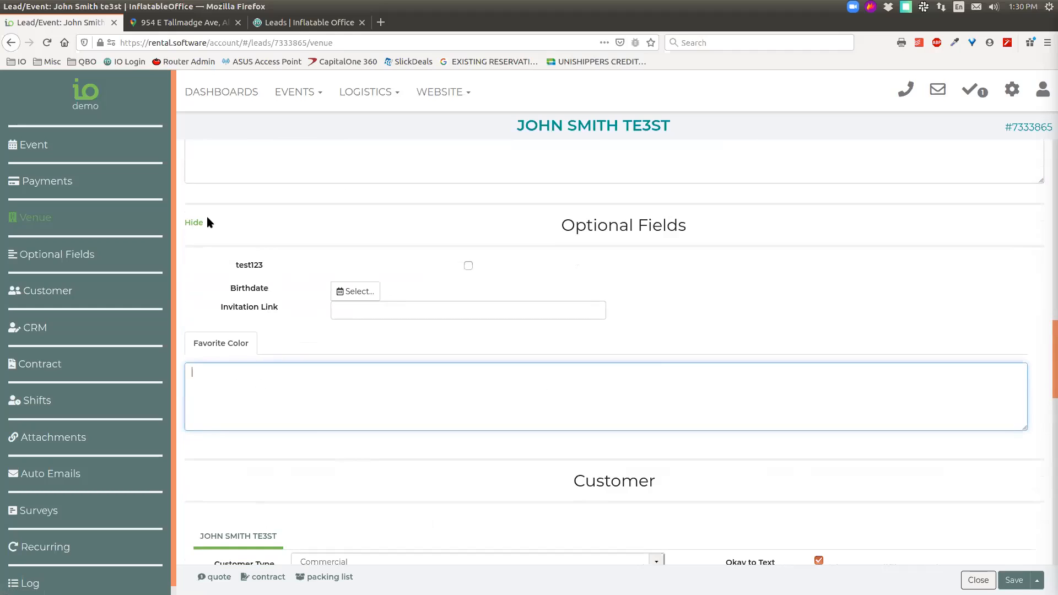
left_click(194, 223)
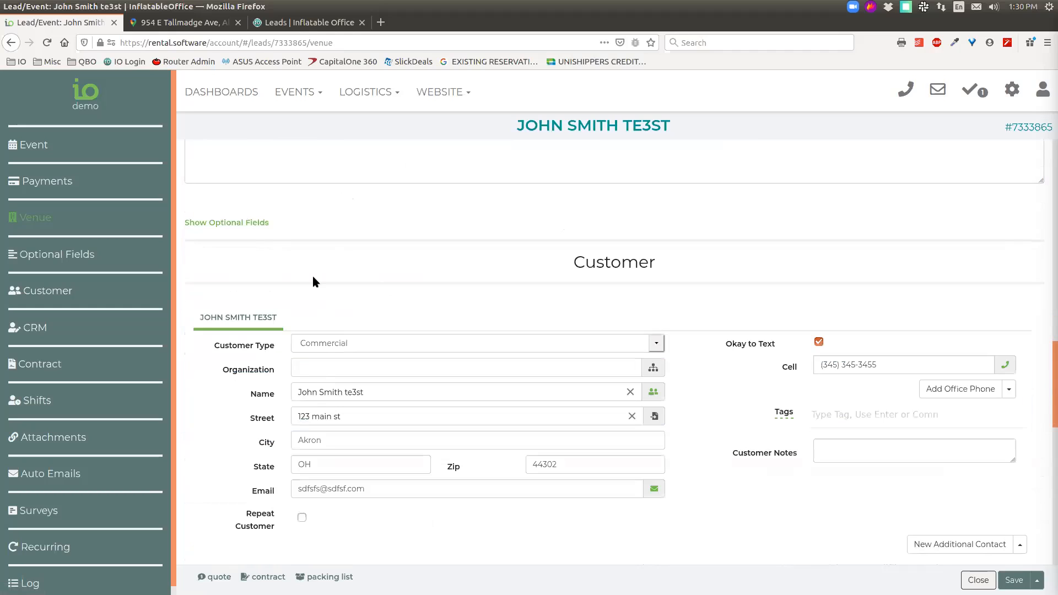
- Copy the venue's address into the customer's street, city, state and zip fields
scroll(272, 278, "down", 2)
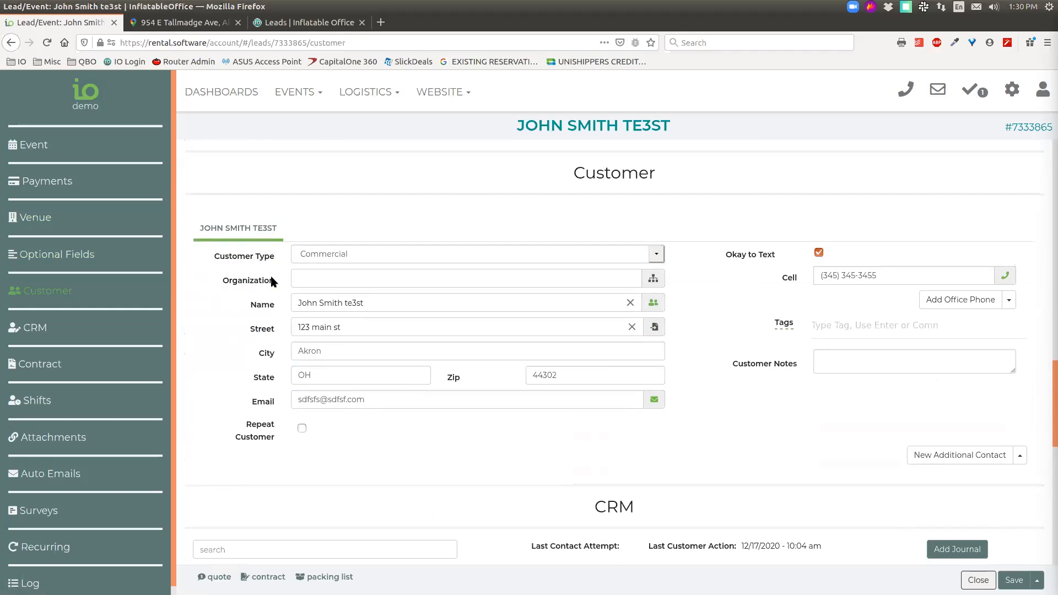
scroll(475, 281, "up", 7)
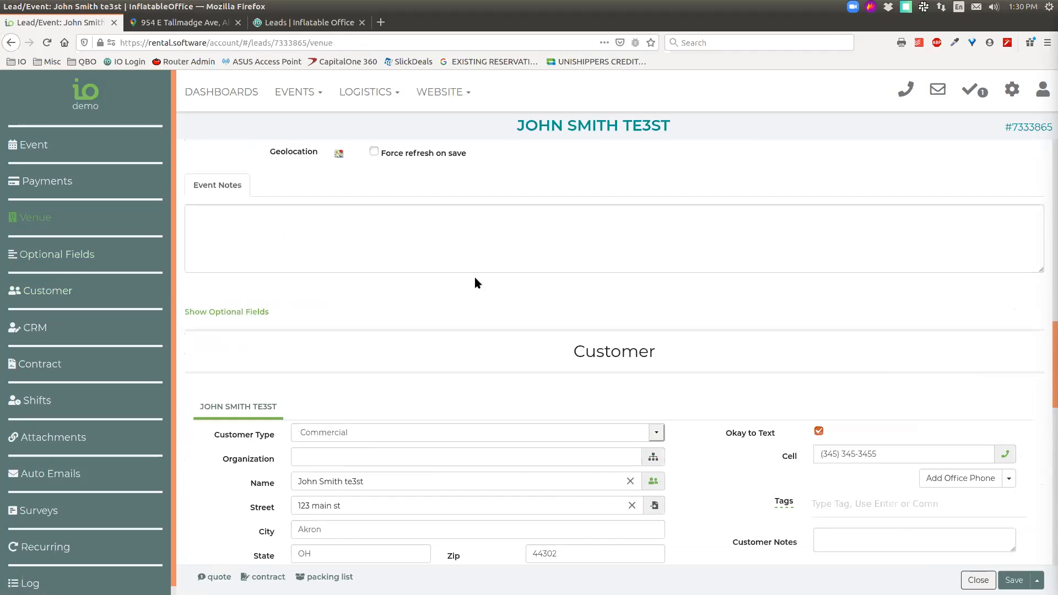
scroll(548, 298, "down", 3)
scroll(547, 299, "up", 5)
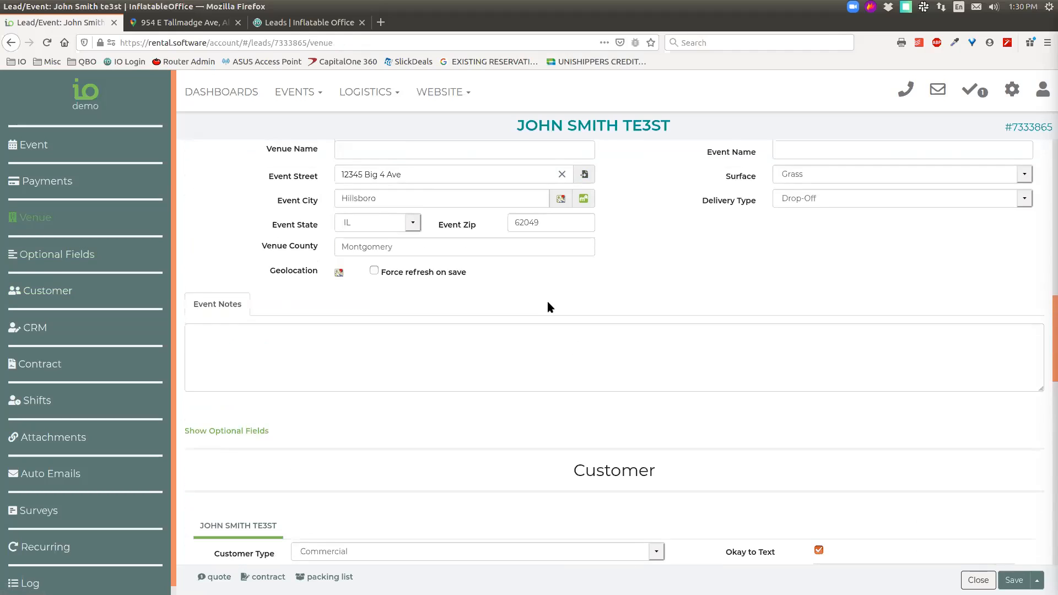
scroll(616, 376, "down", 8)
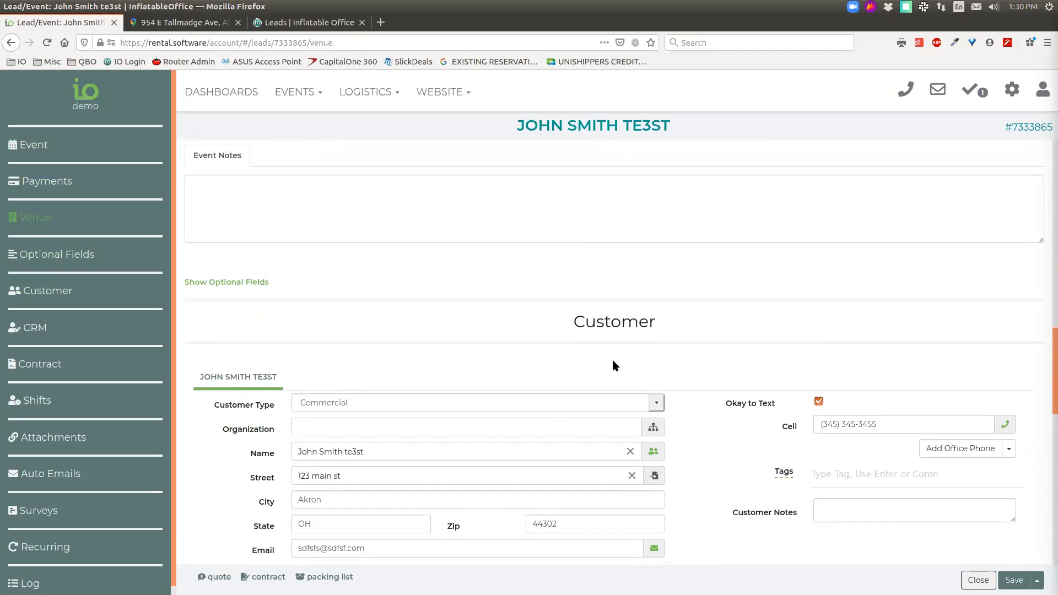
scroll(690, 256, "up", 9)
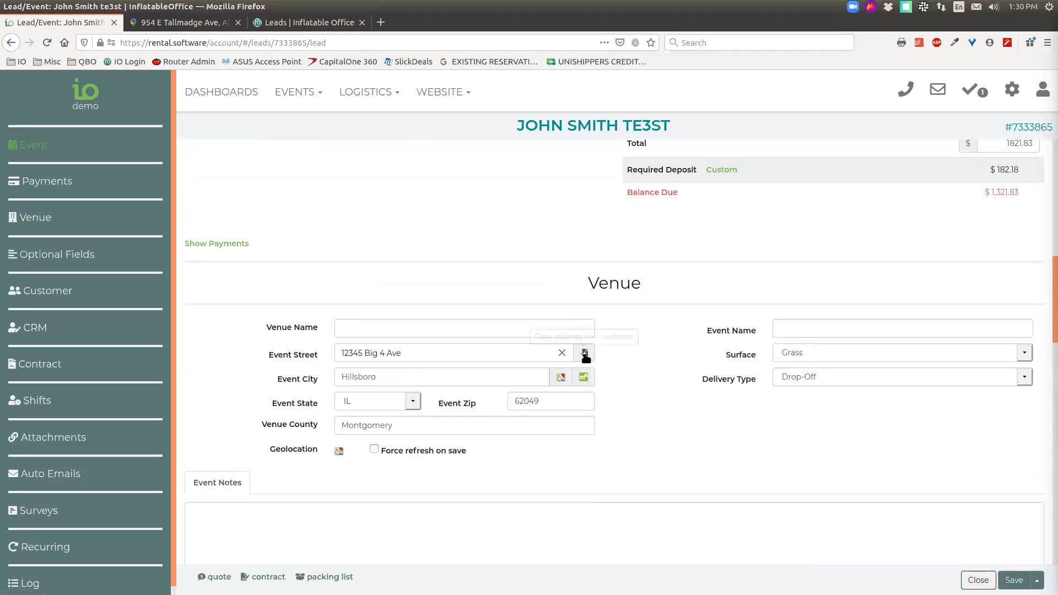
scroll(613, 357, "down", 10)
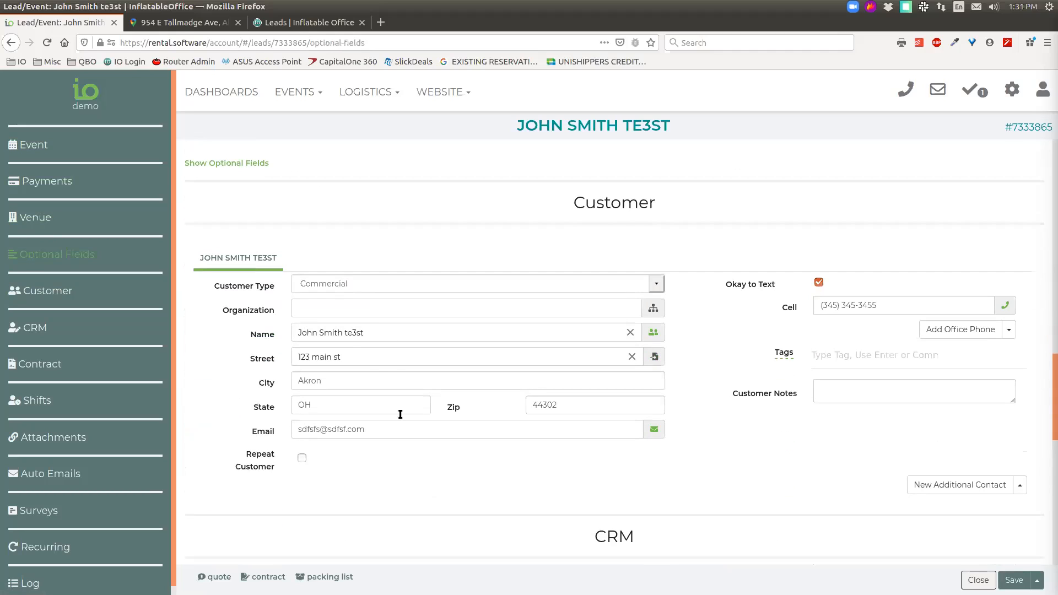
left_click(655, 358)
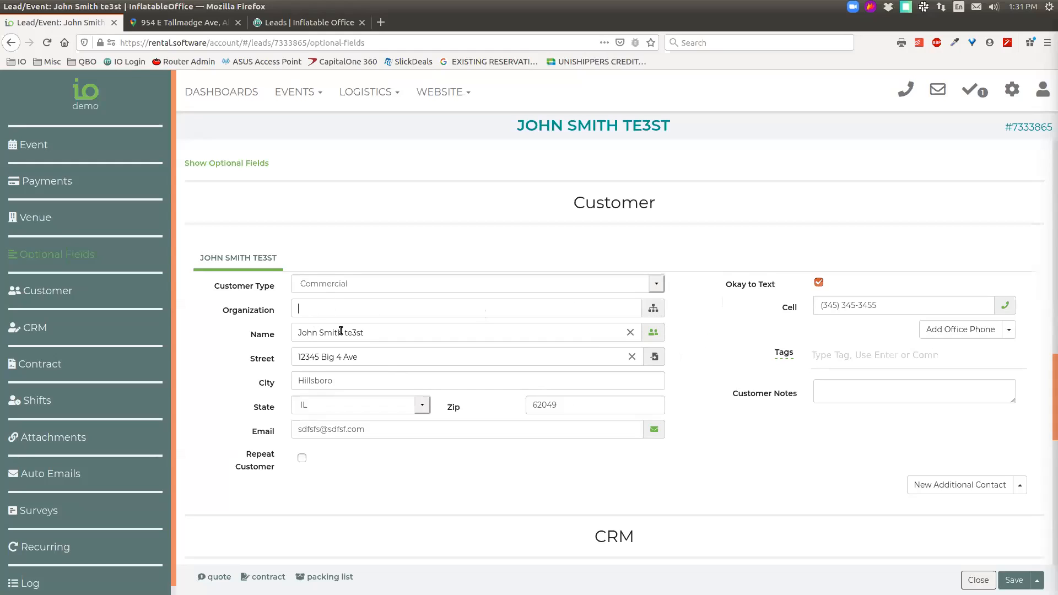
left_click(320, 92)
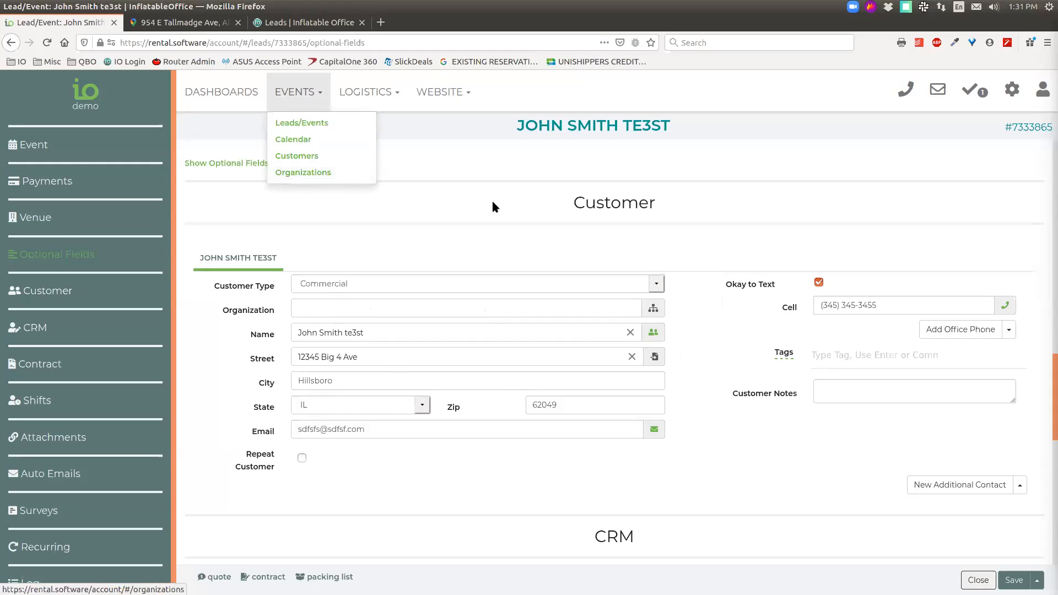
left_click(440, 244)
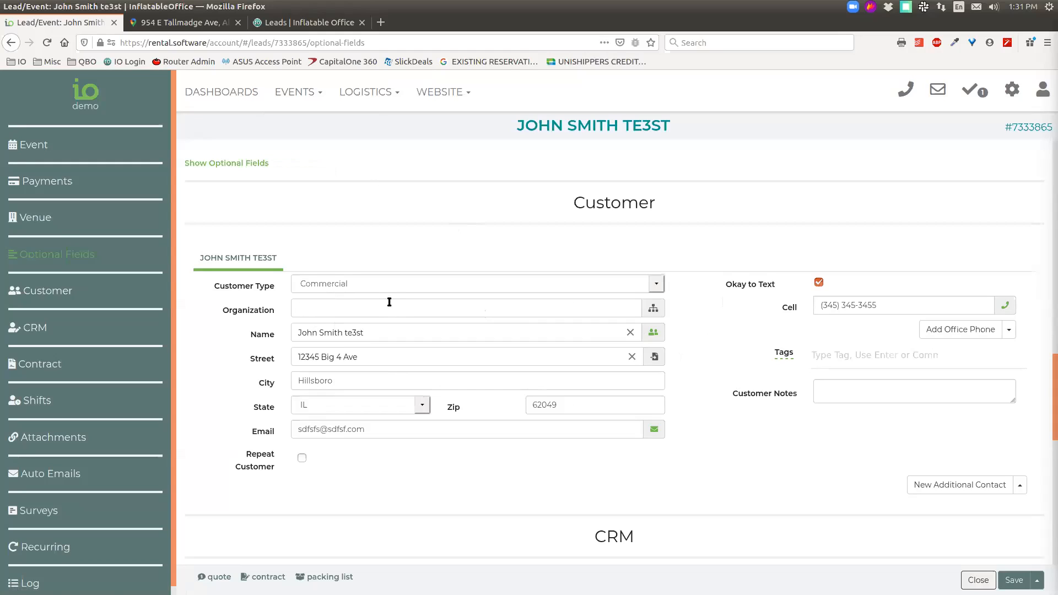
left_click(311, 92)
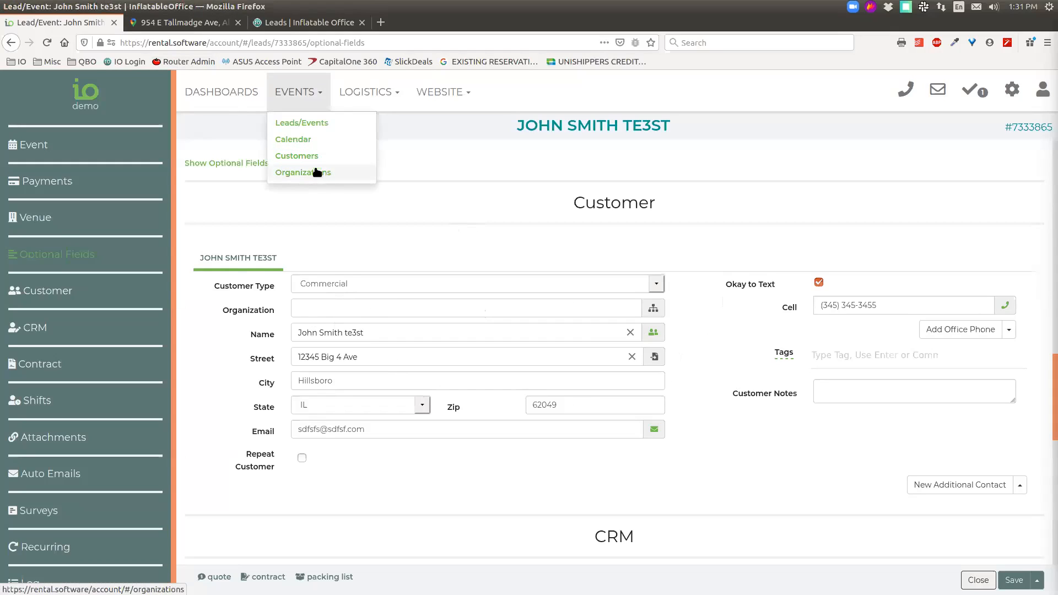
left_click(480, 250)
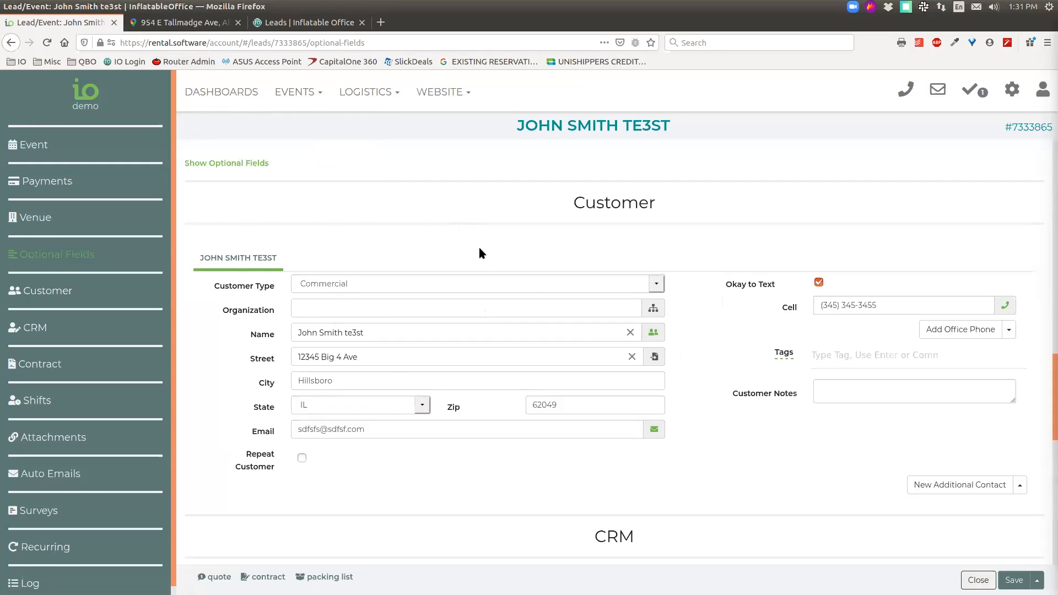
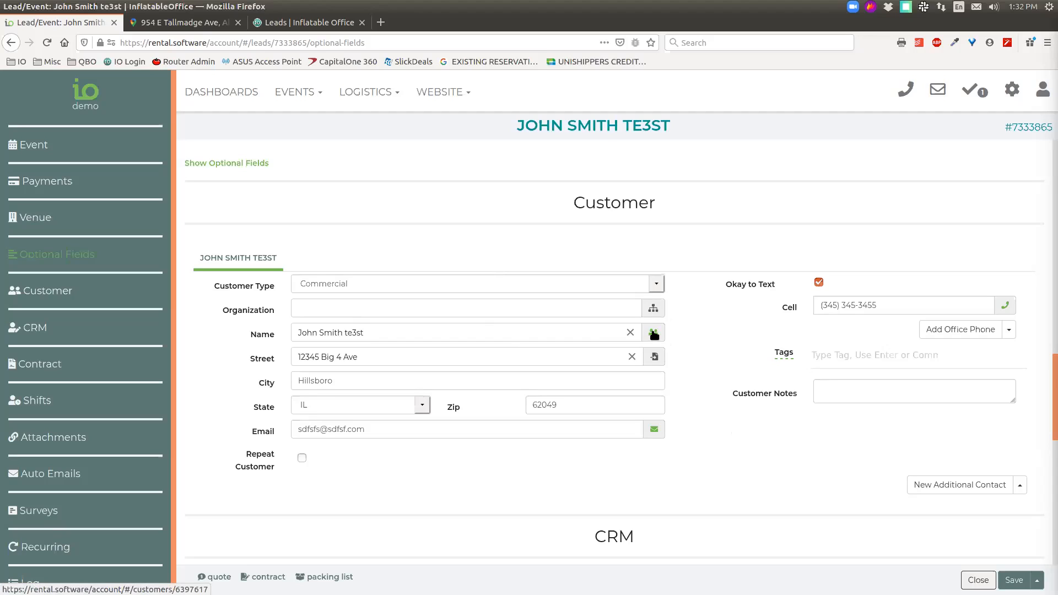
- View the message composer addressed to the customer's email and close it without sending anything
scroll(702, 334, "down", 3)
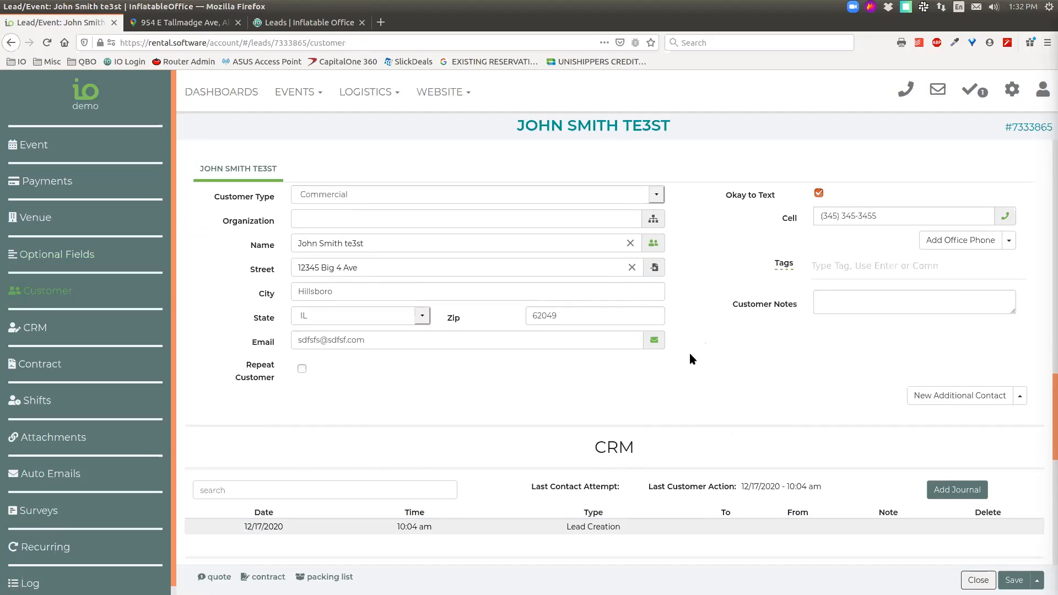
left_click(655, 343)
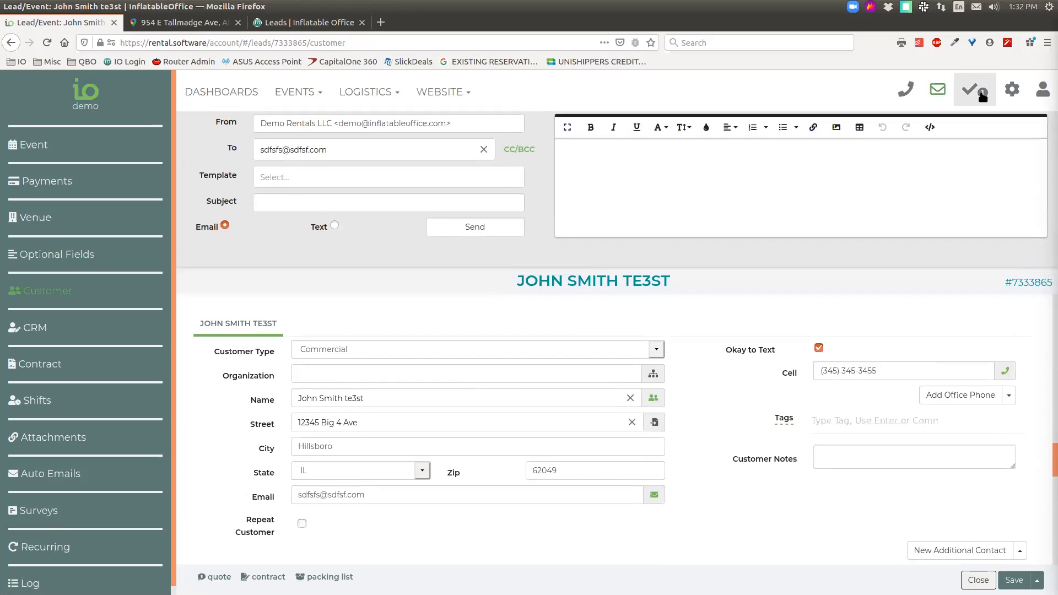
left_click(943, 93)
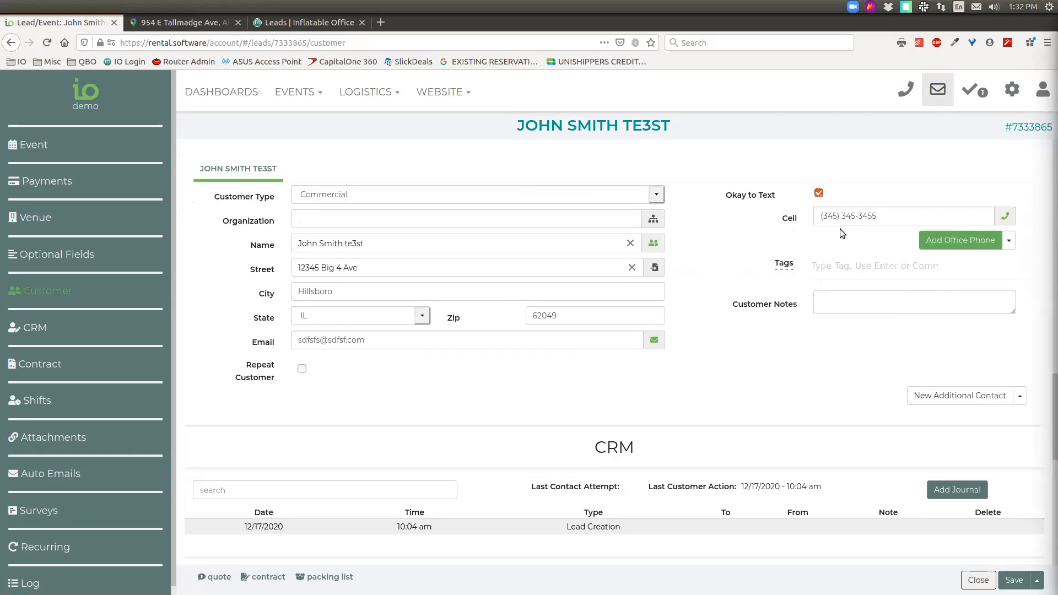
- Add office phone and fax fields to the customer's contact details
left_click(1008, 245)
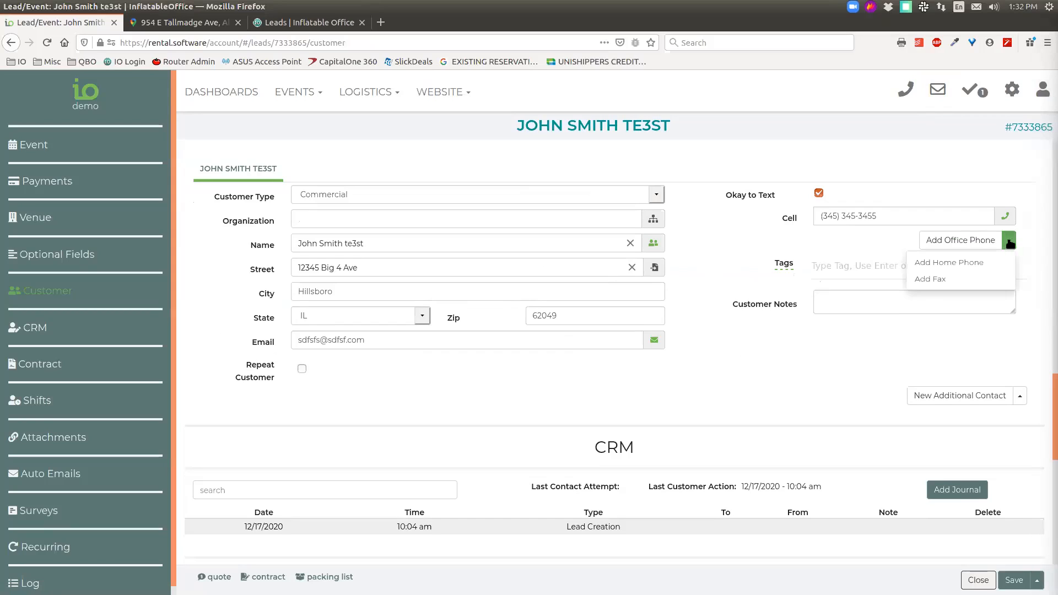
left_click(955, 241)
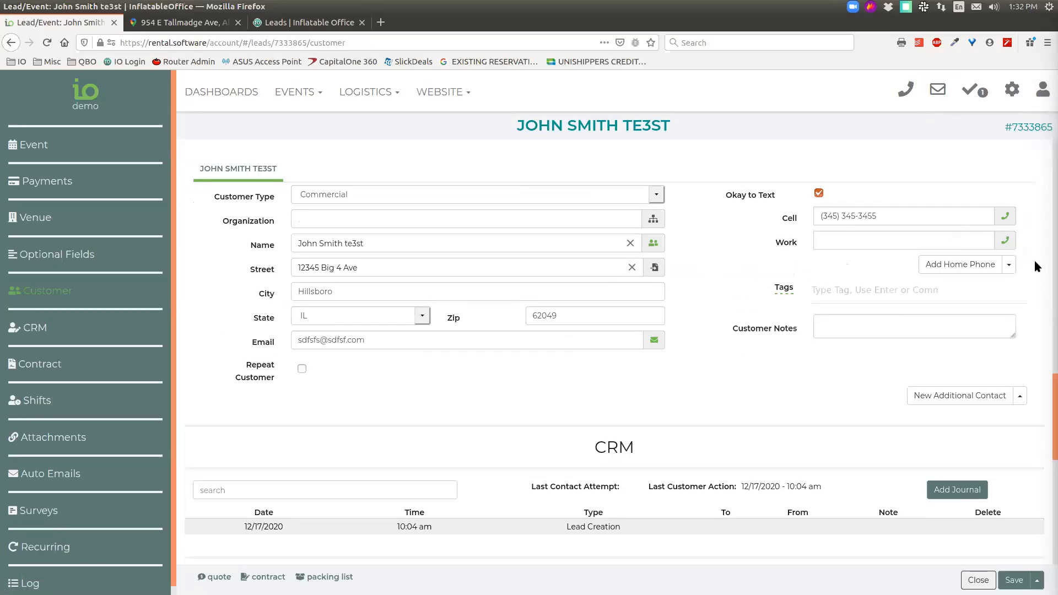
left_click(1008, 265)
left_click(947, 285)
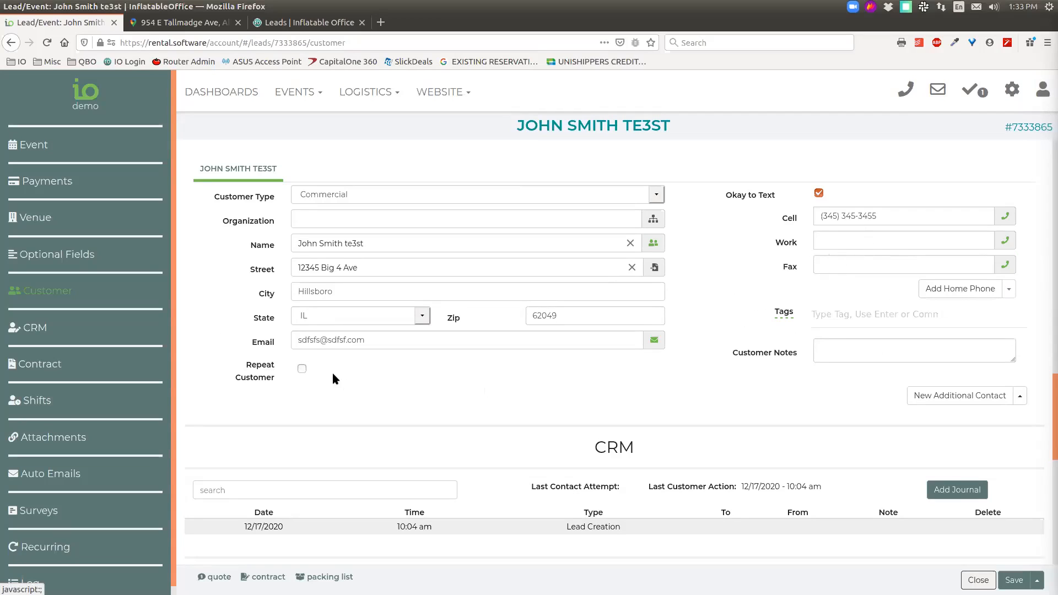
- Look at the Repeat Customer option in the customer details
scroll(413, 356, "down", 2)
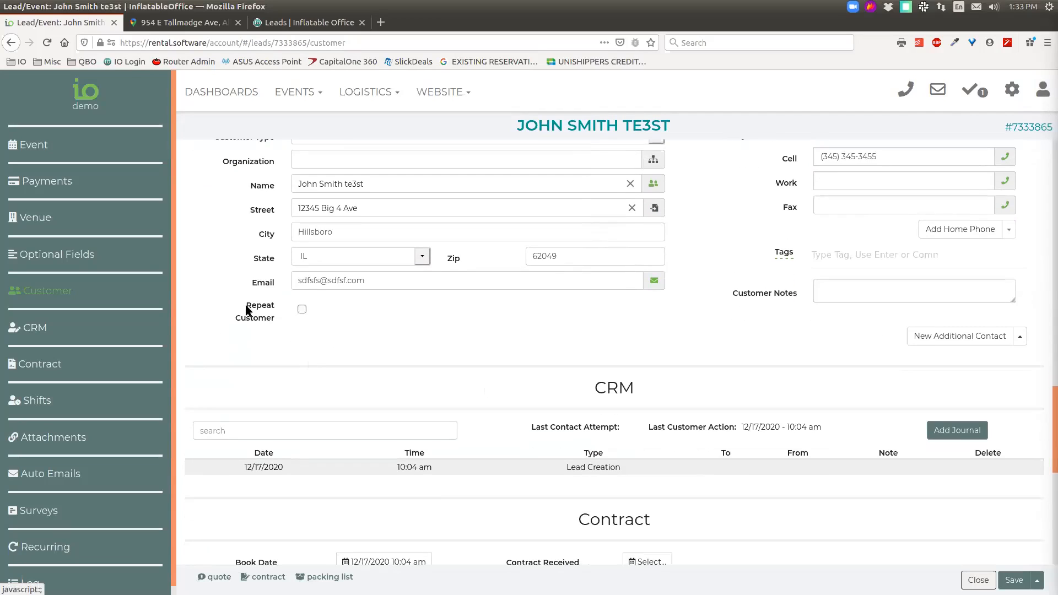
left_click_drag(248, 304, 273, 322)
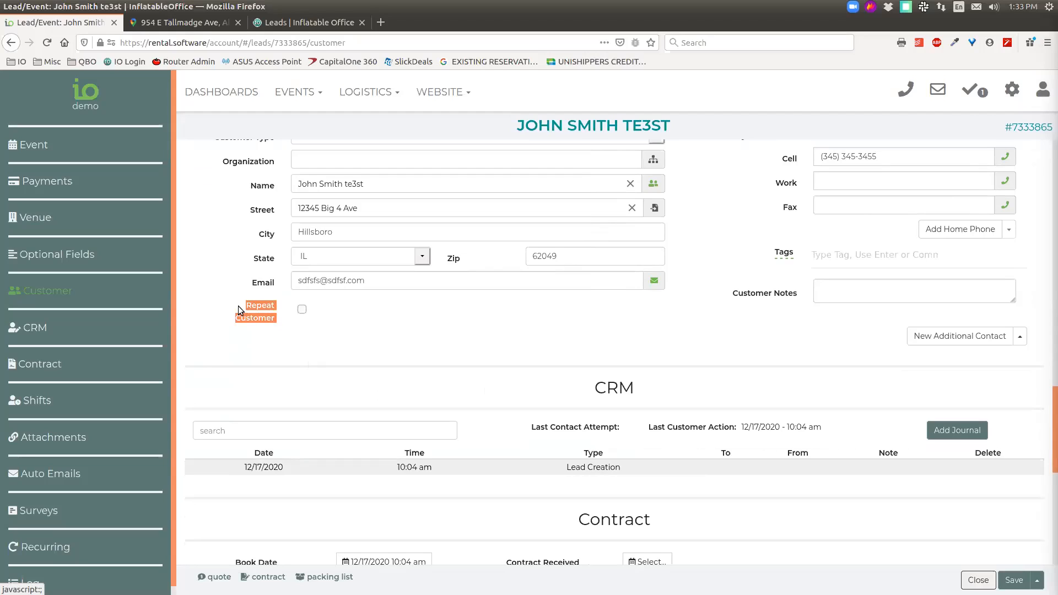
- Add an additional contact to the lead's customer and look at the other contact type offered
left_click(245, 307)
left_click(248, 308)
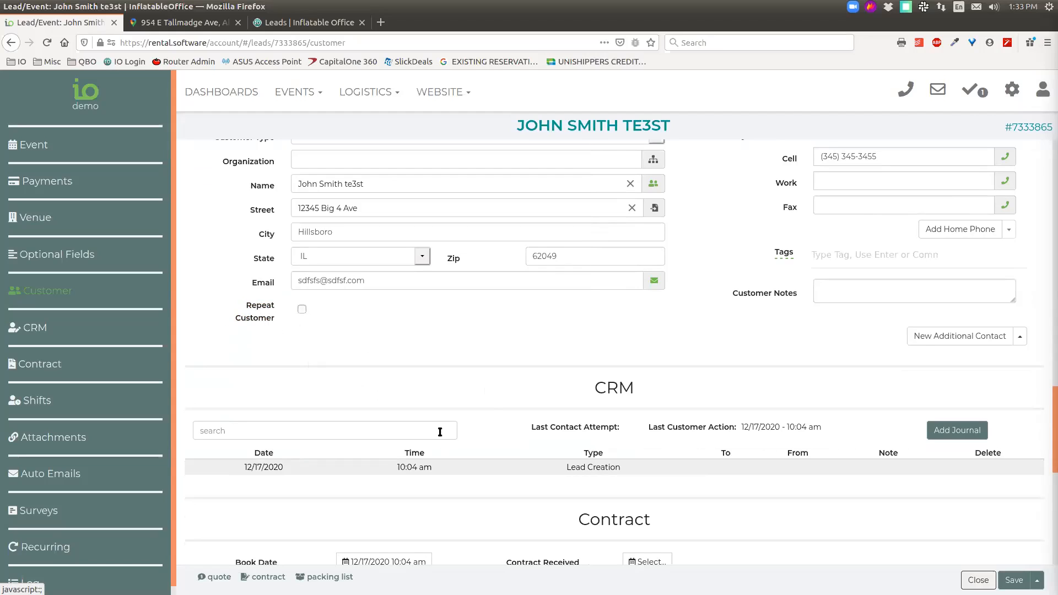
scroll(622, 339, "up", 3)
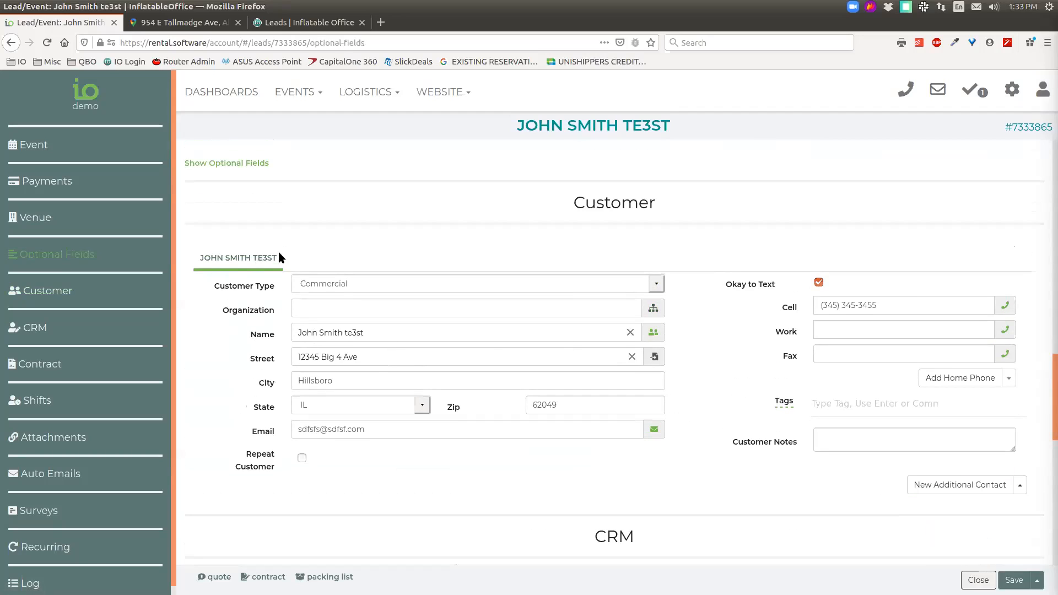
left_click(960, 485)
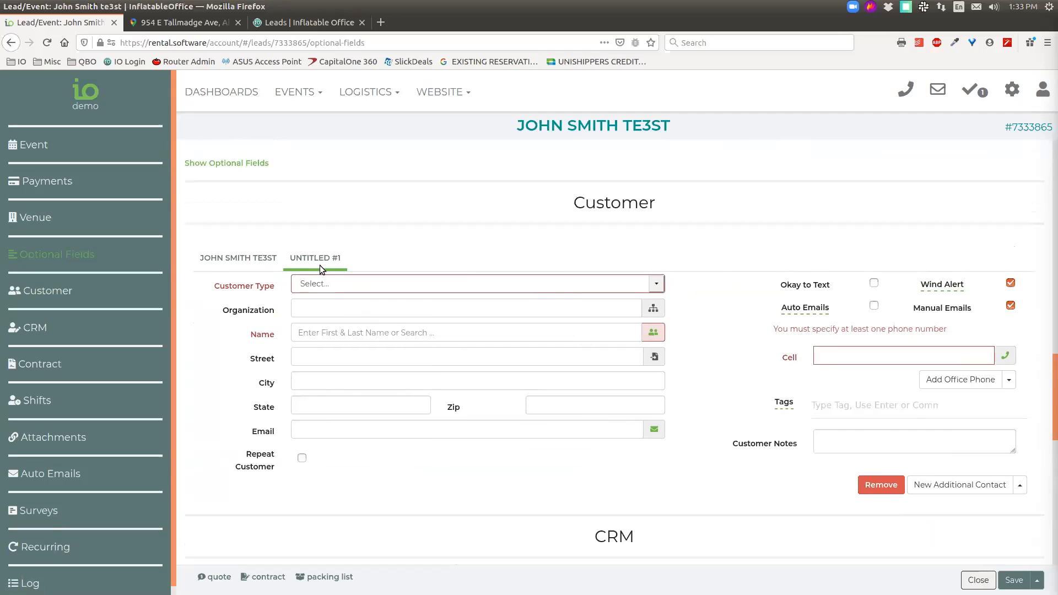
left_click(1021, 485)
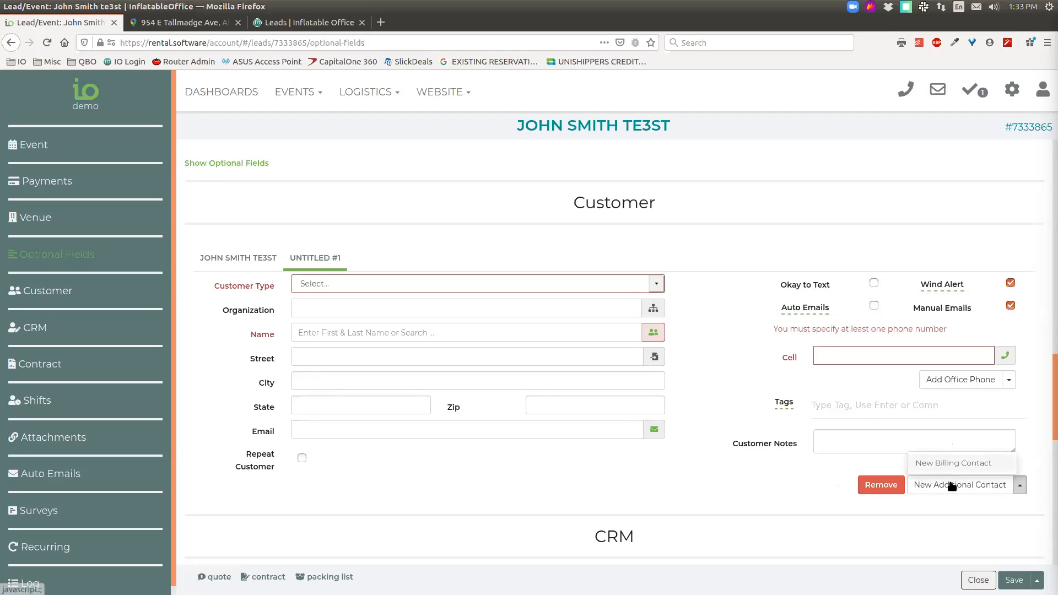
left_click(663, 455)
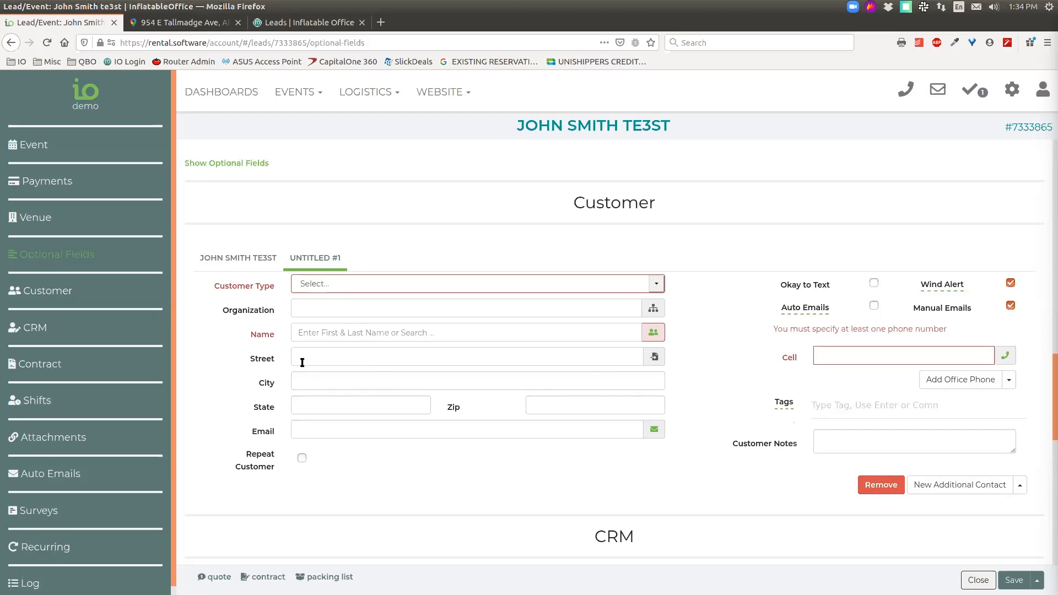
- Remove the untitled additional contact from the customer section
scroll(716, 343, "down", 1)
scroll(717, 339, "down", 5)
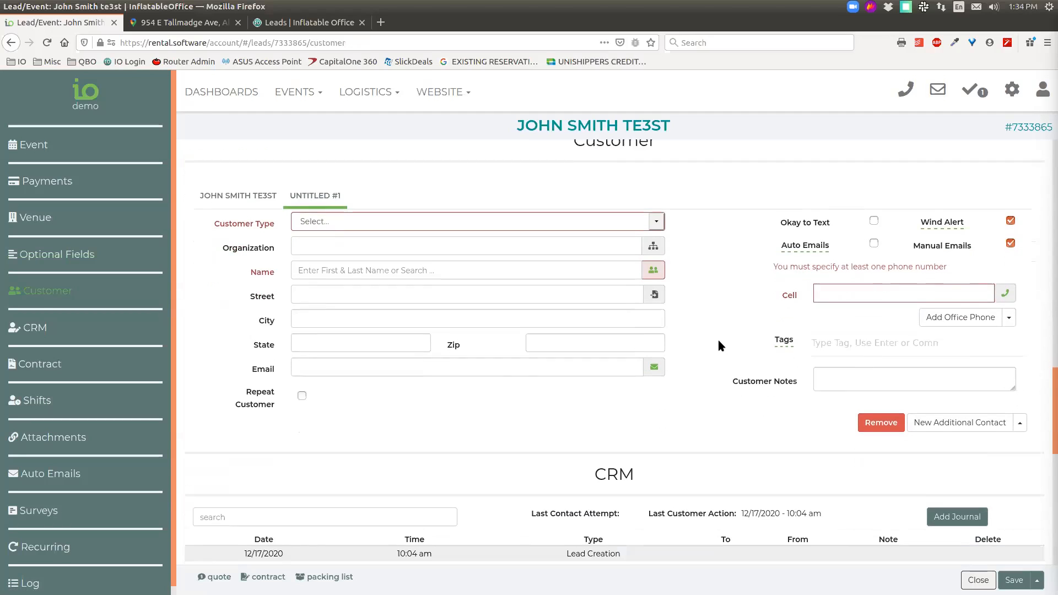
left_click(880, 307)
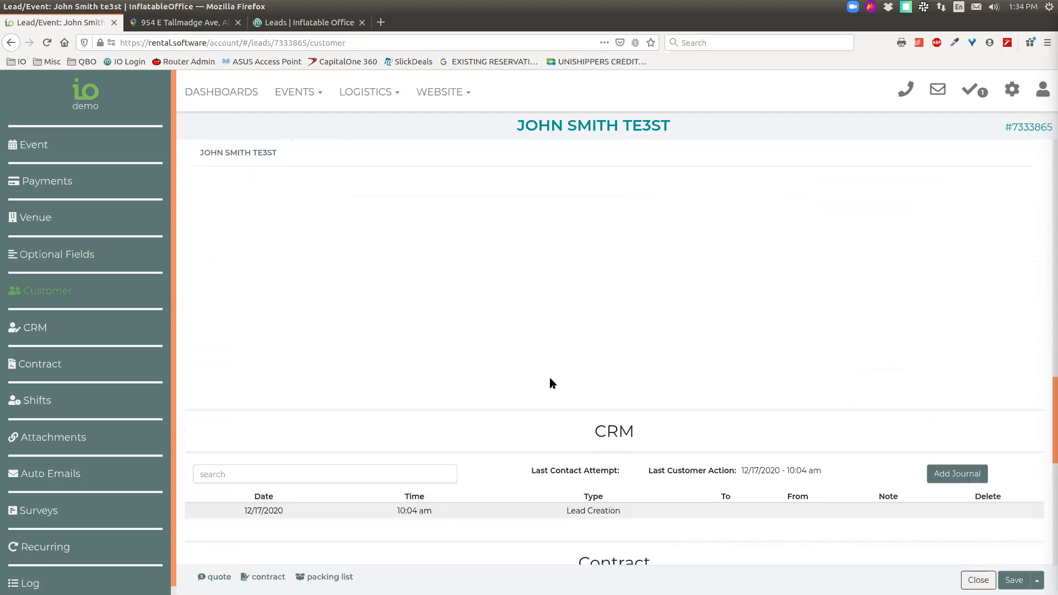
- View the entry-type filters offered by the CRM history search and close them without choosing one
scroll(573, 358, "down", 4)
scroll(552, 346, "down", 2)
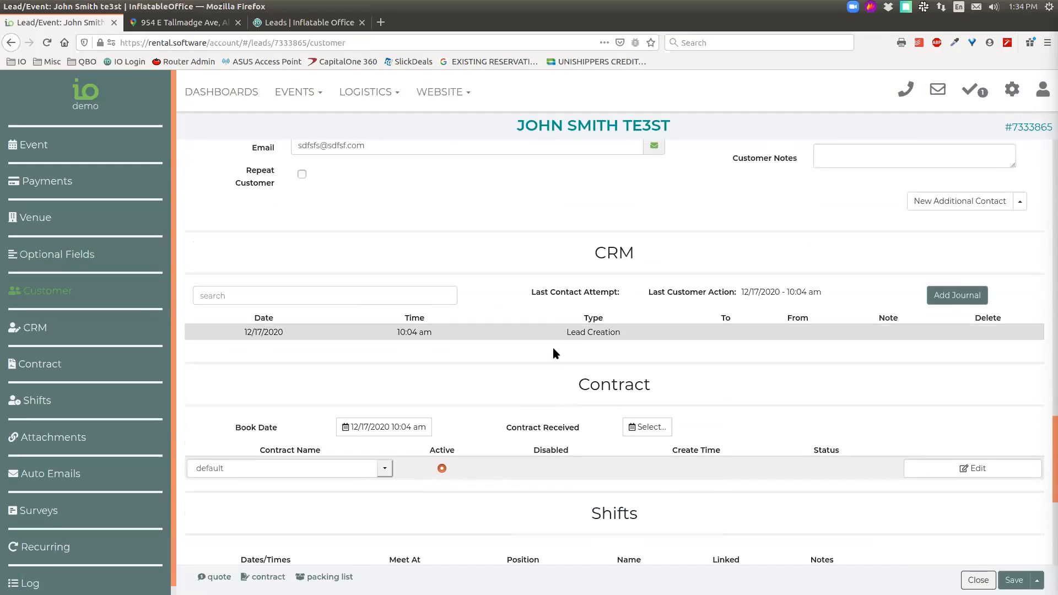
scroll(551, 342, "down", 2)
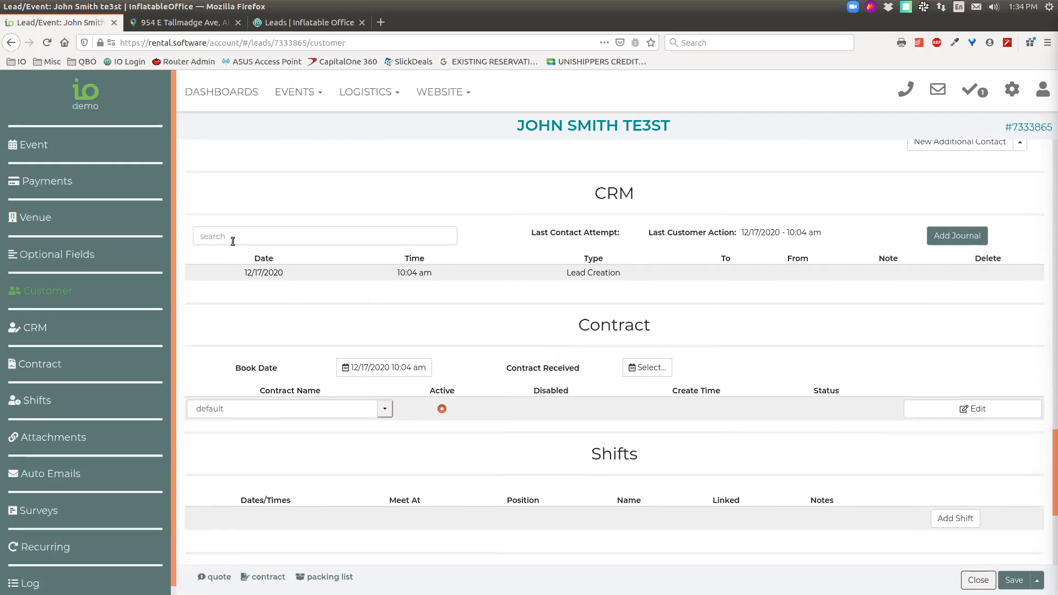
left_click(408, 237)
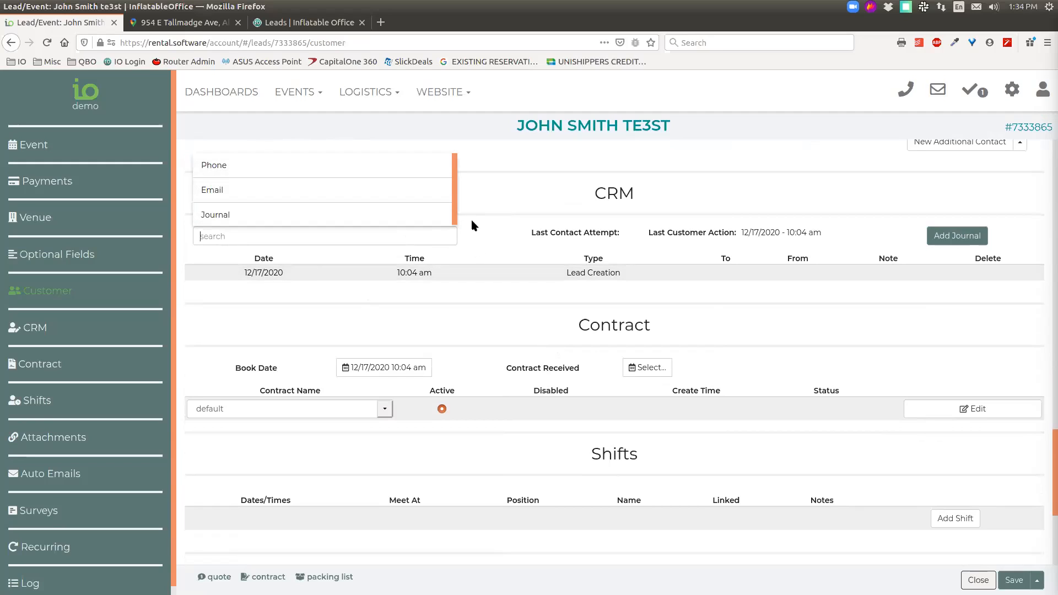
left_click(276, 237)
left_click(276, 236)
left_click(558, 194)
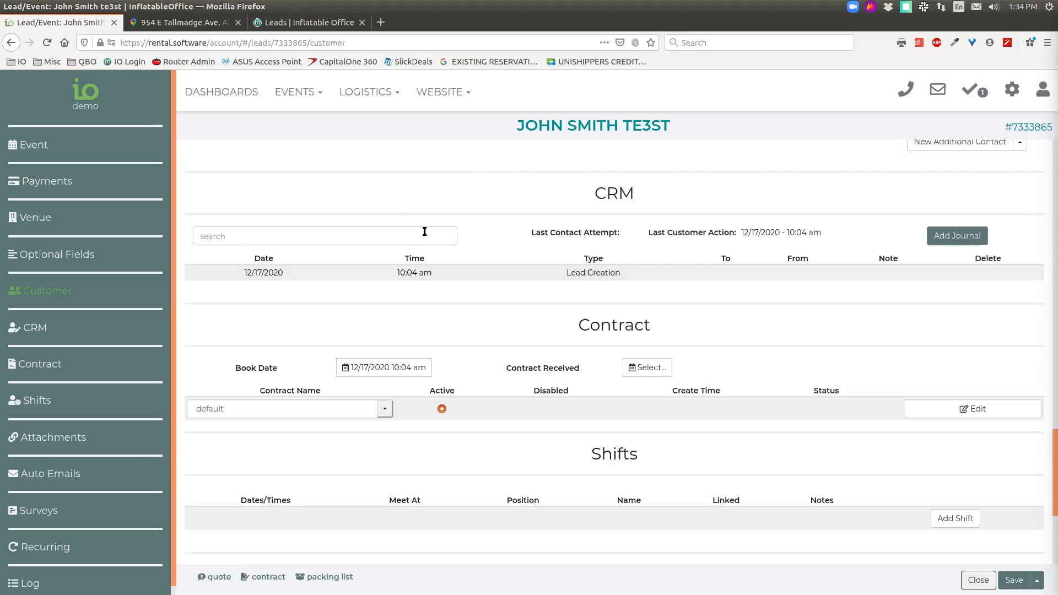
- Open a blank journal entry for the lead, close it unsaved, and review the CRM search filters again
left_click(945, 236)
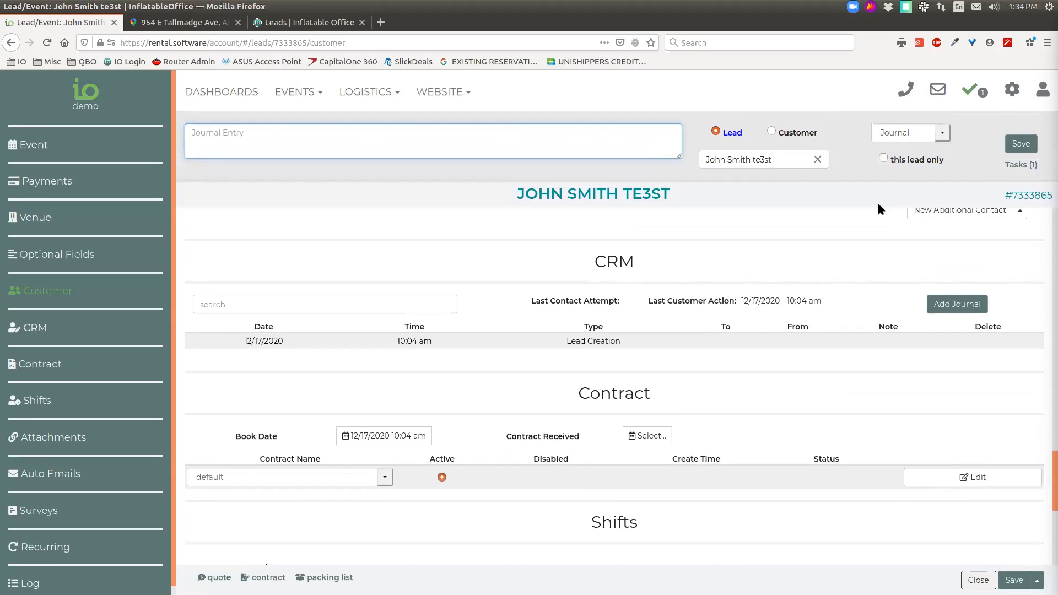
left_click(972, 91)
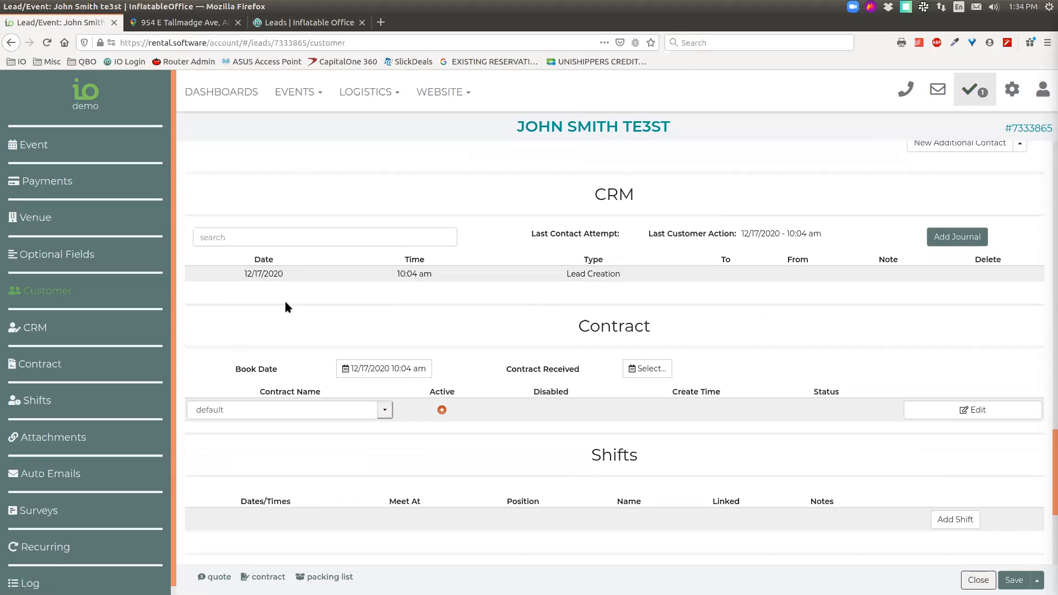
left_click(273, 236)
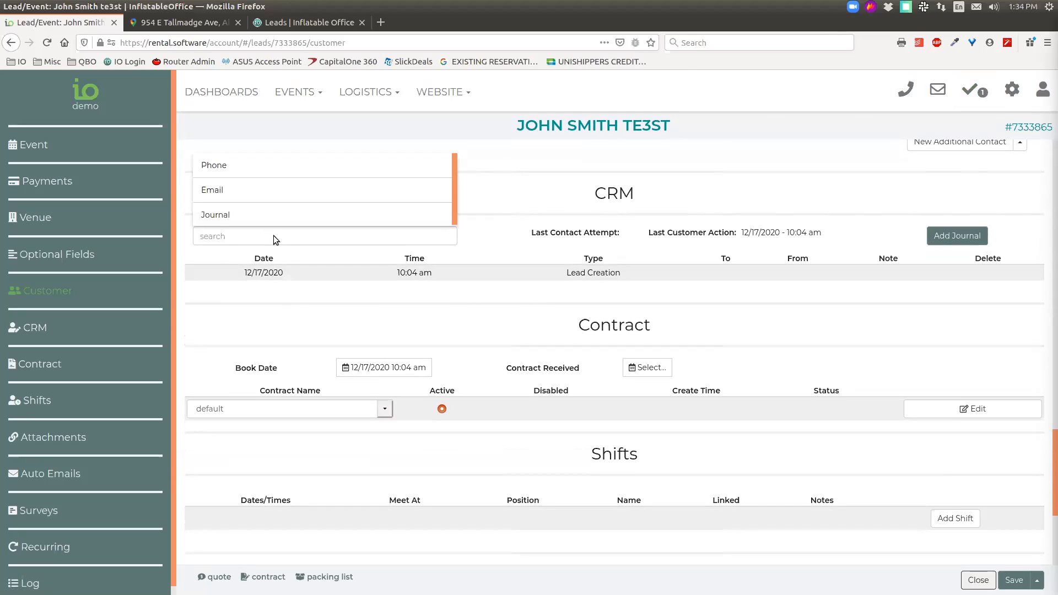
left_click(494, 243)
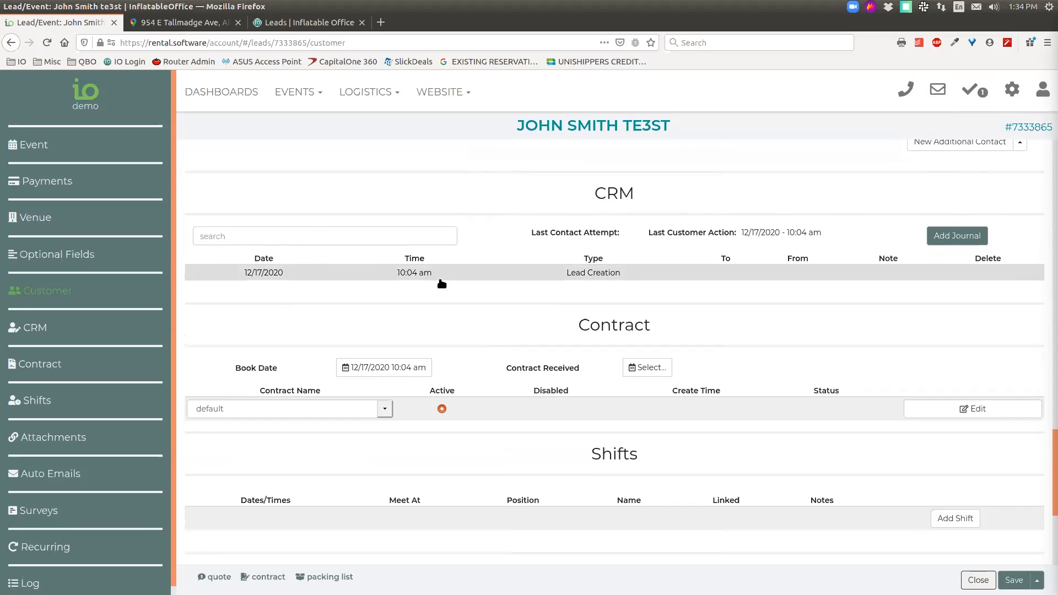
- Open the default contract template for editing, review its contents, and add it to the lead as a contract
scroll(541, 292, "down", 2)
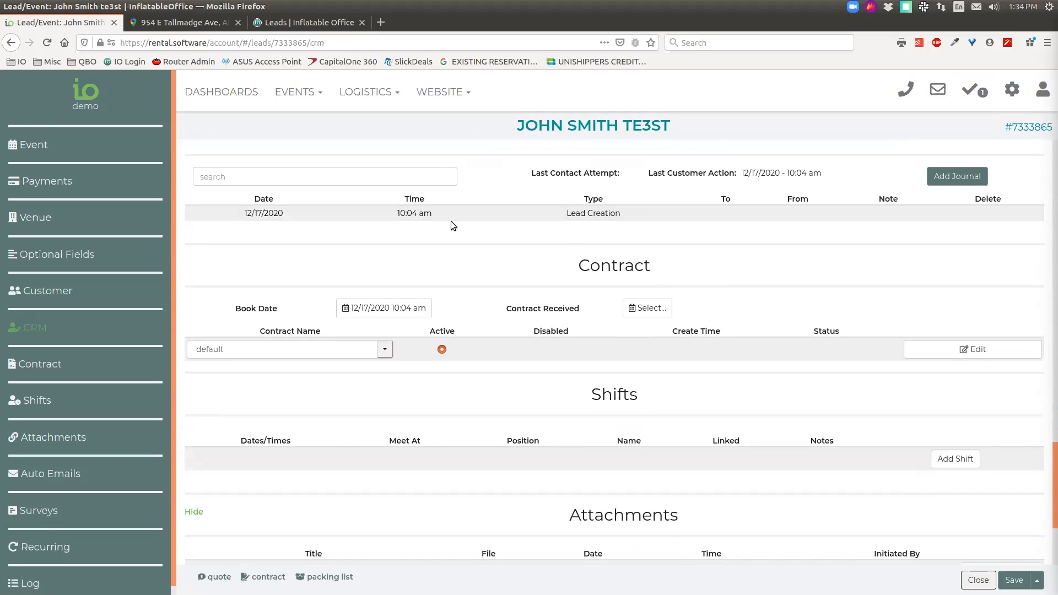
scroll(452, 222, "down", 2)
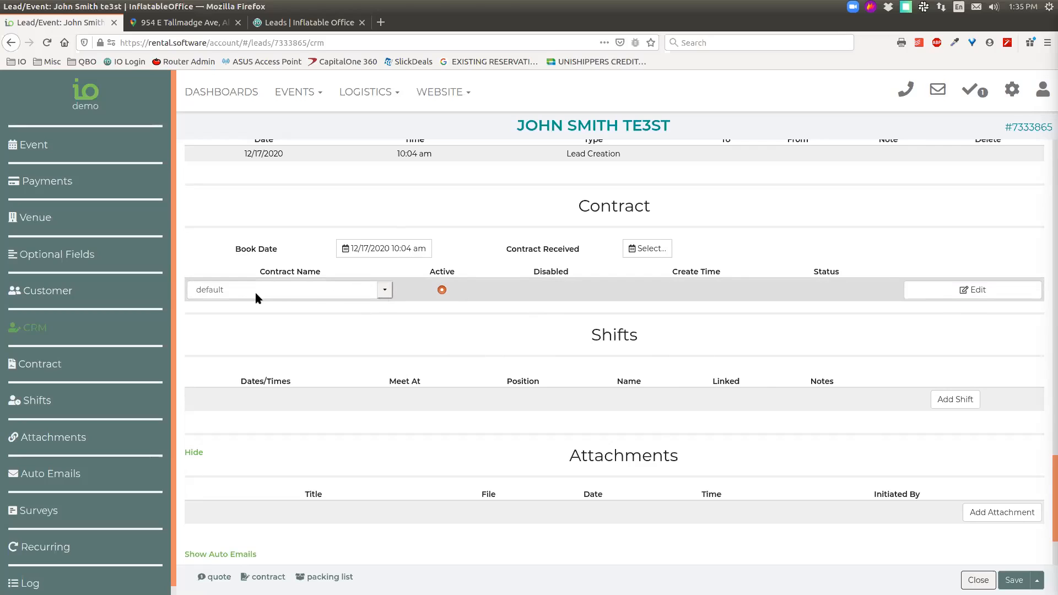
left_click(964, 289)
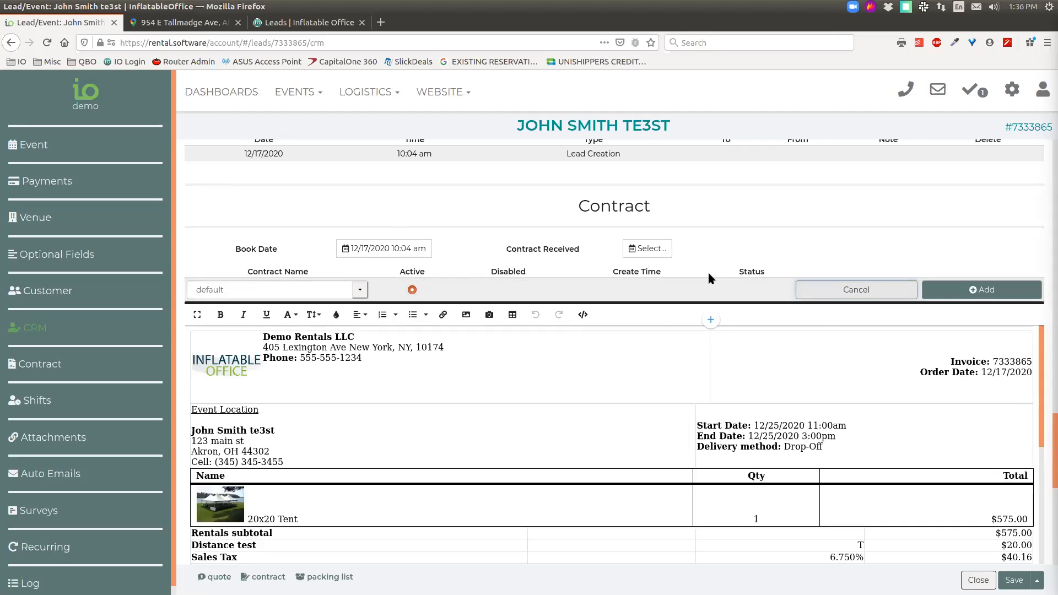
scroll(628, 294, "down", 3)
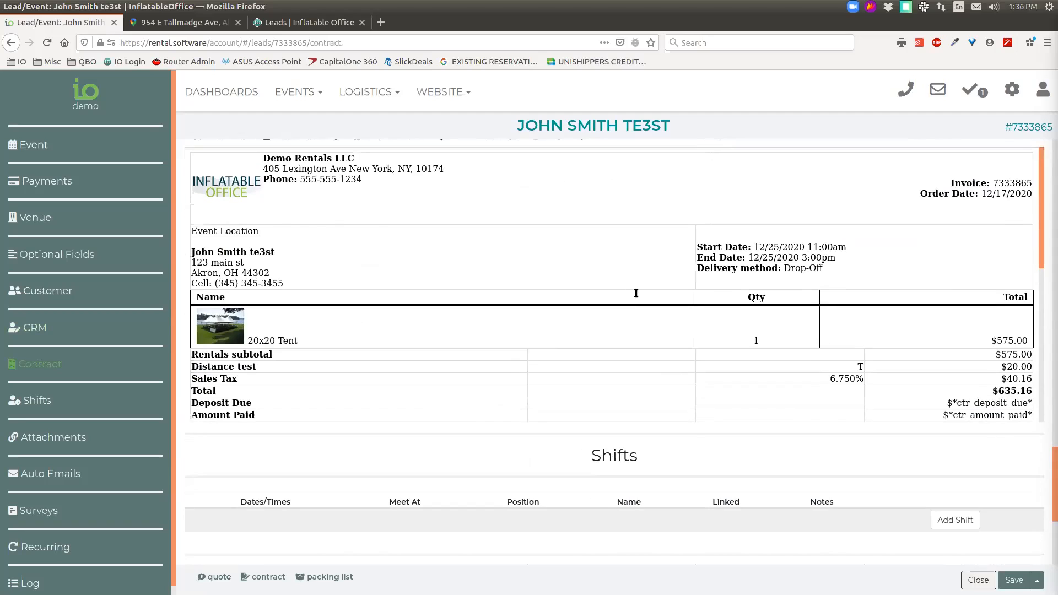
scroll(636, 293, "up", 3)
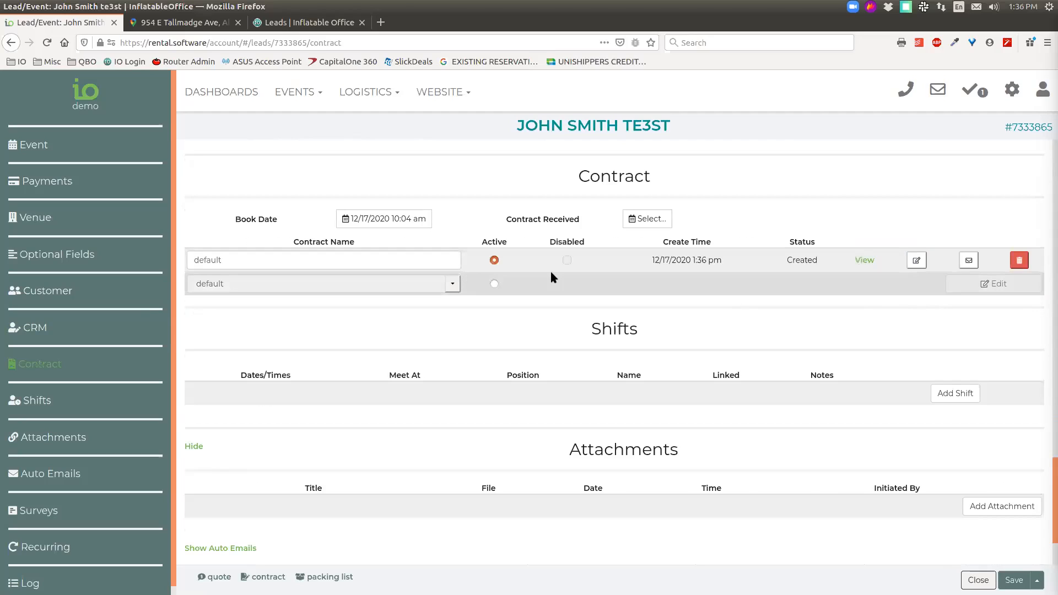
- View the created contract as the customer sees it, close that page, and save the lead
left_click(867, 261)
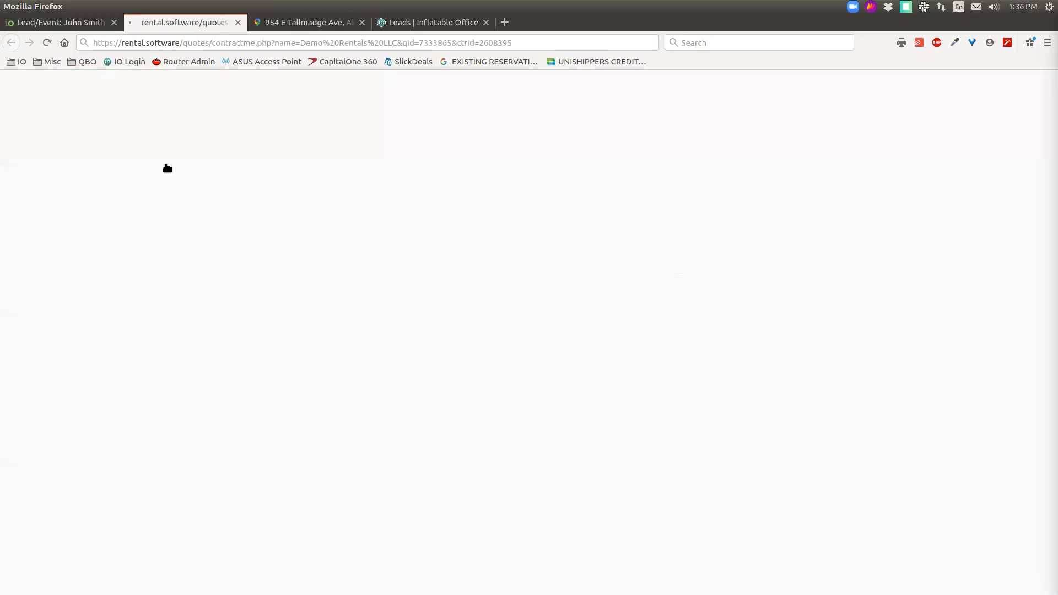
left_click(237, 23)
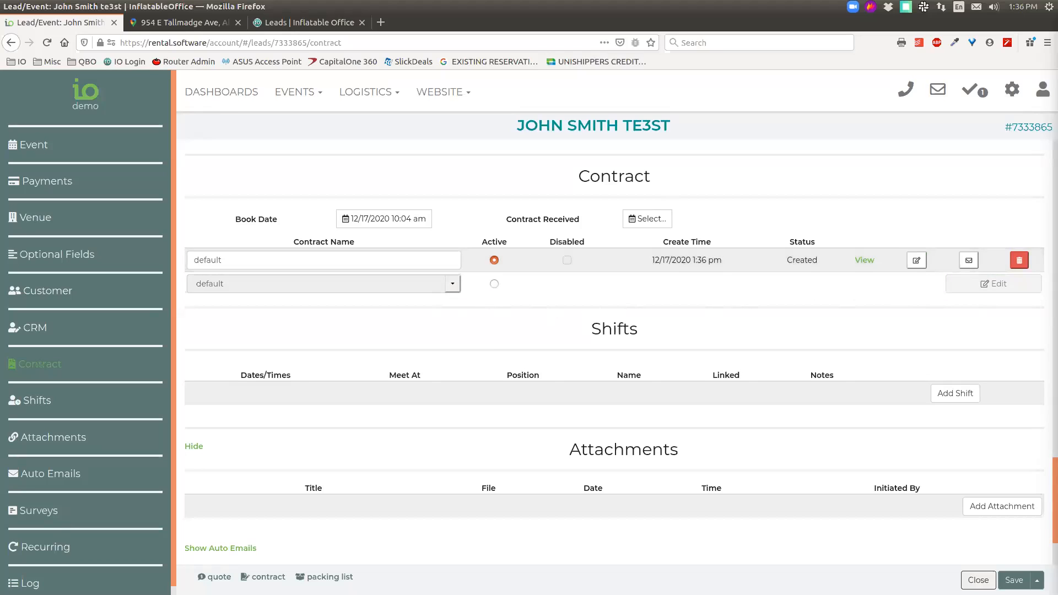
left_click(1015, 581)
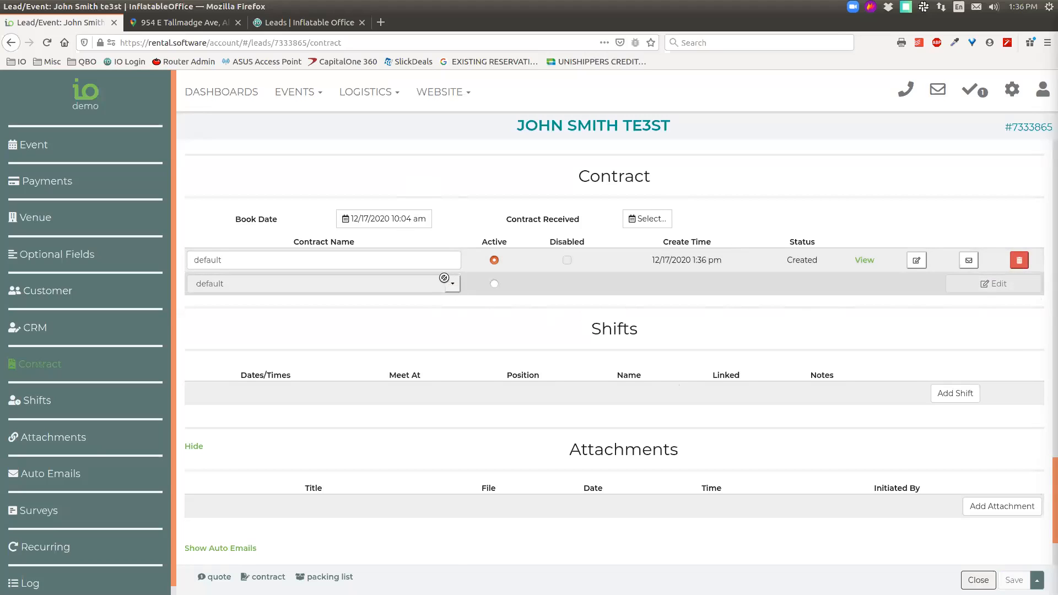
- Switch the active contract between the created one and the default template, leaving the template row active
scroll(444, 281, "down", 2)
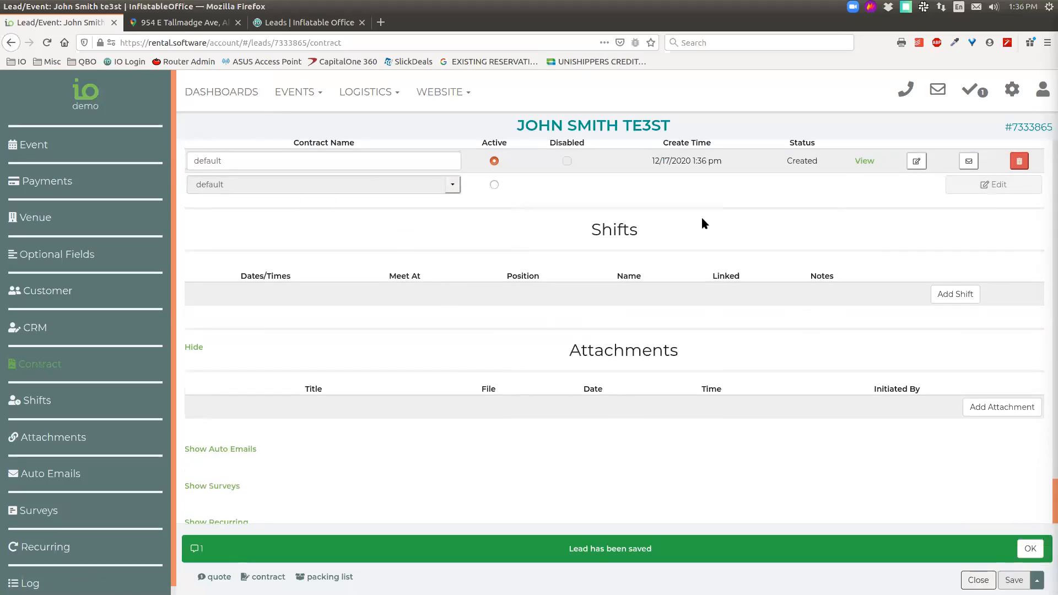
scroll(701, 220, "up", 2)
left_click(494, 272)
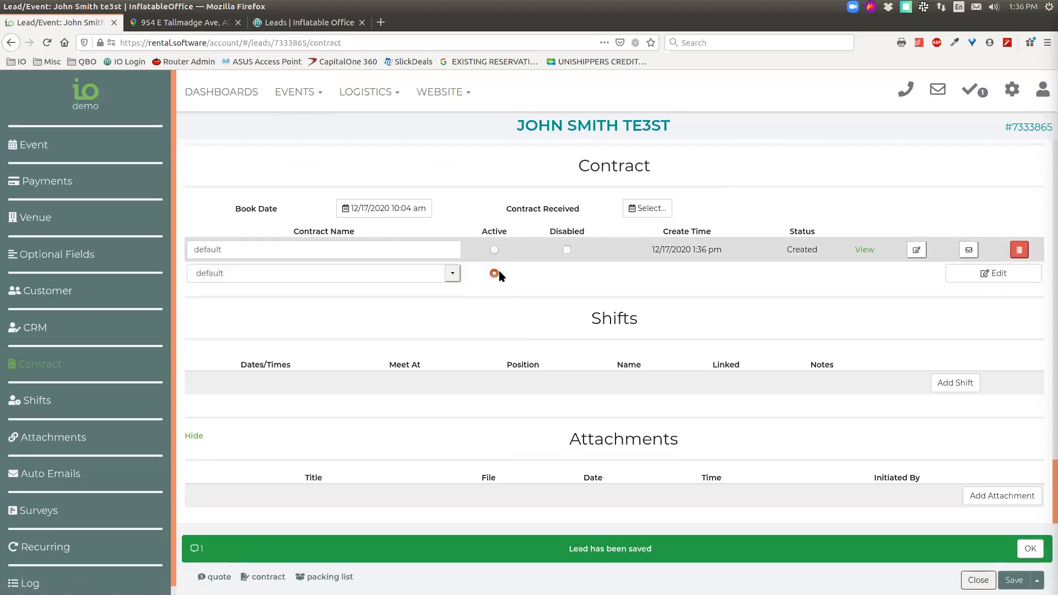
left_click(494, 251)
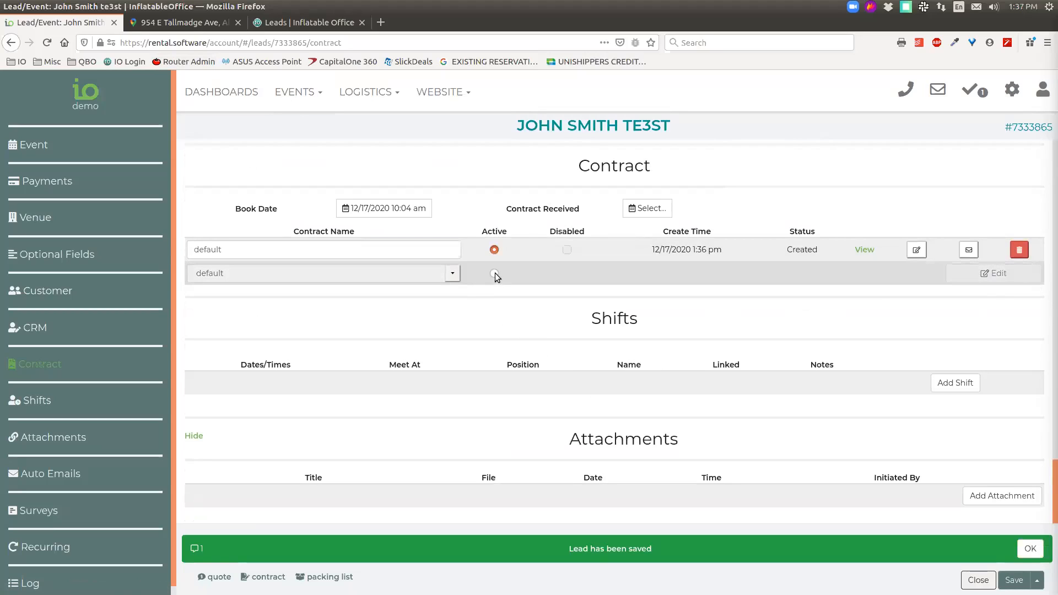
left_click(495, 273)
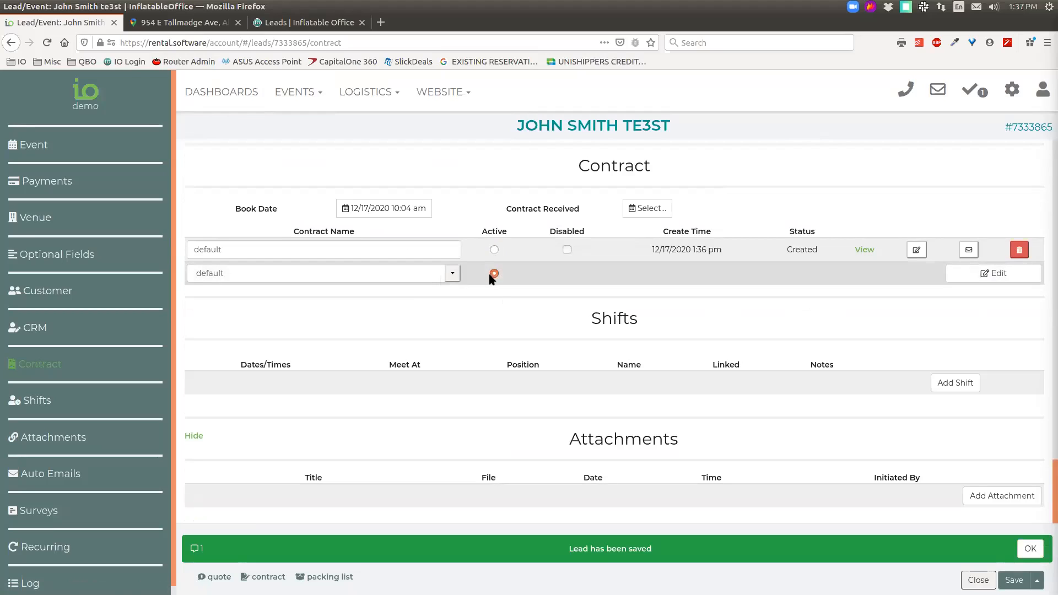
- Check which contract templates are available and delete the created contract
left_click(454, 275)
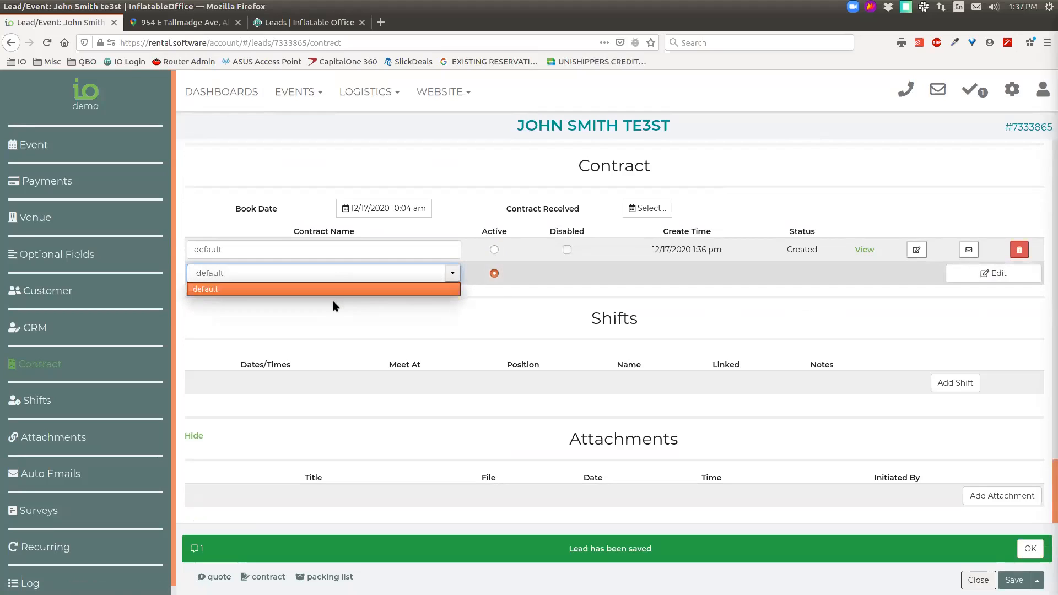
left_click(511, 302)
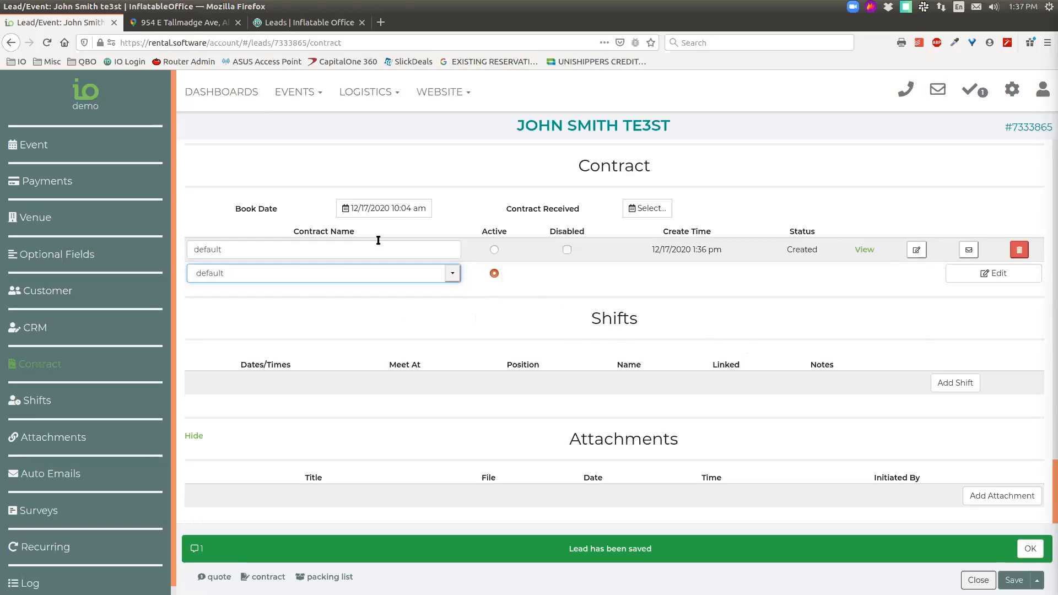
left_click(1019, 249)
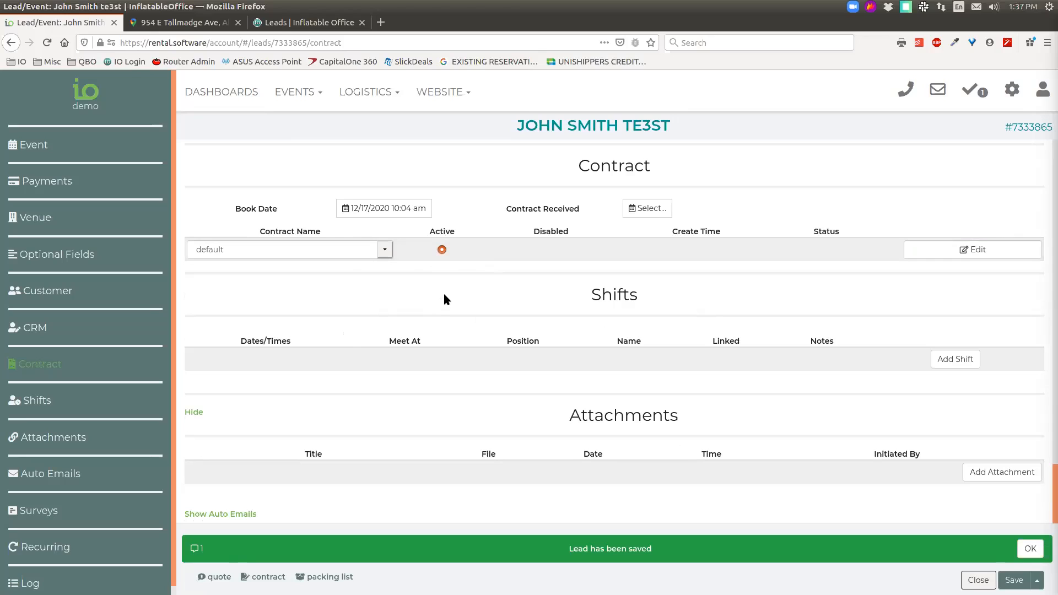
- Add a staff shift to the lead and set its position to Driver
scroll(485, 306, "down", 1)
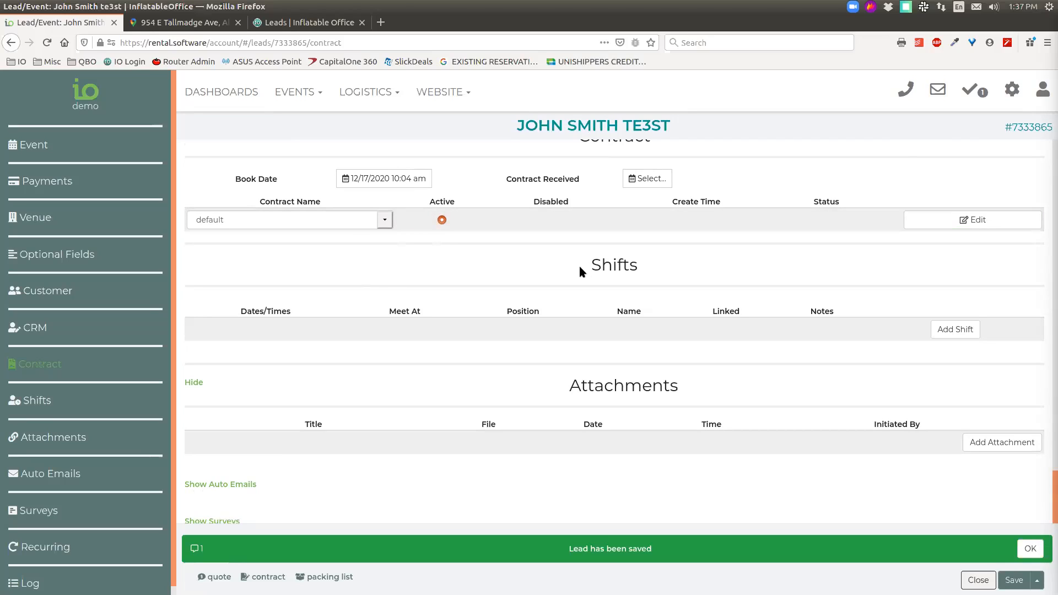
scroll(618, 254, "down", 1)
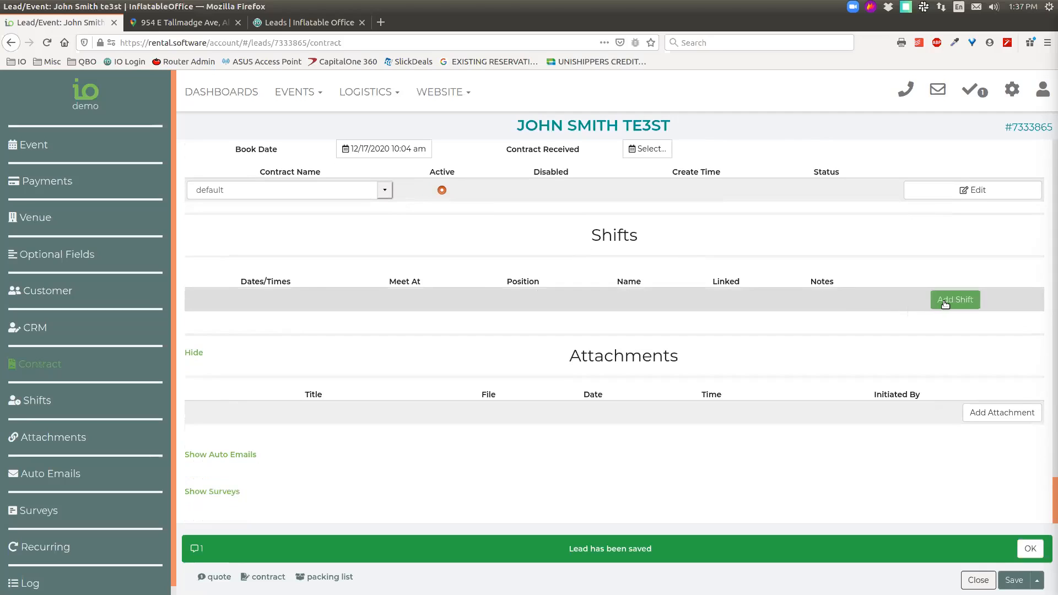
left_click(945, 302)
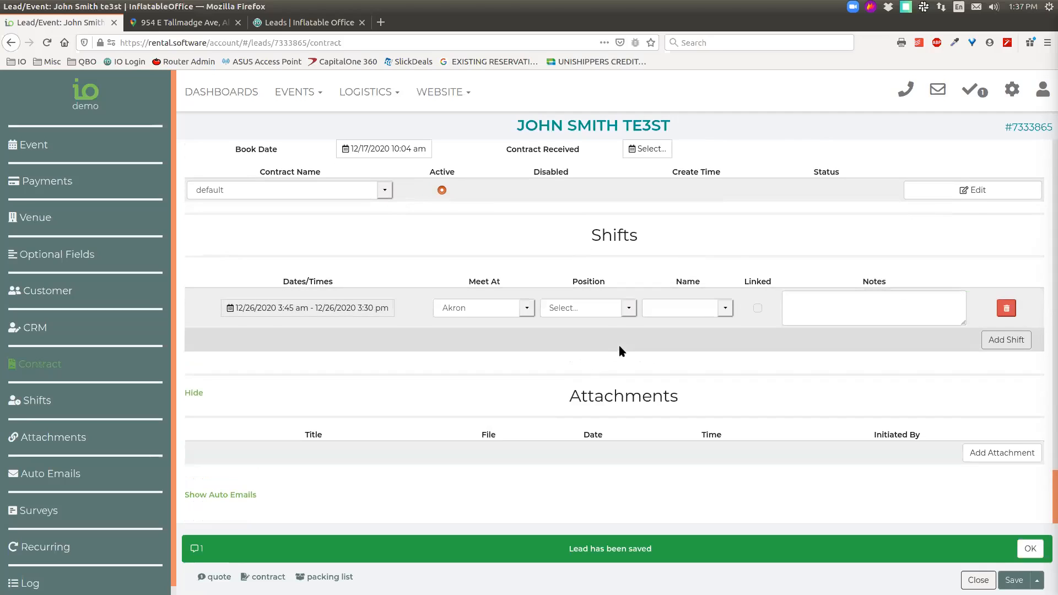
left_click(629, 309)
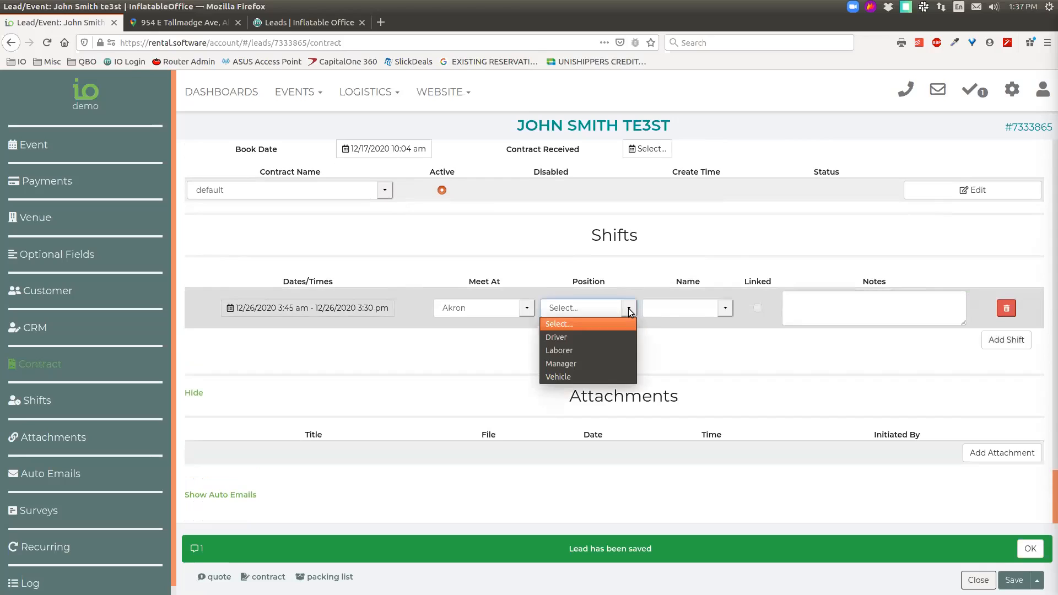
left_click(628, 308)
left_click(681, 303)
left_click(683, 303)
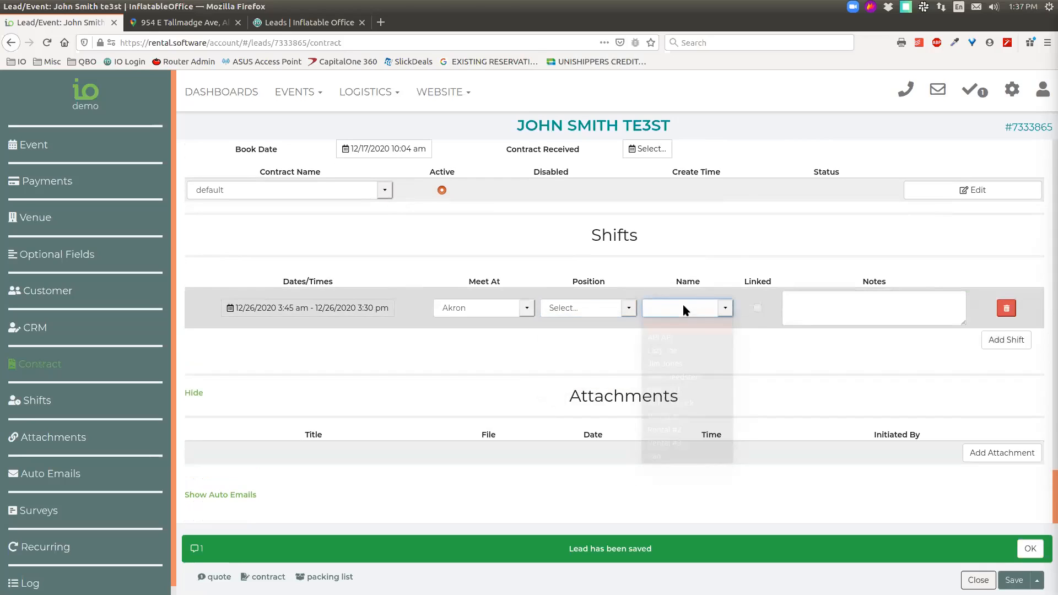
left_click(600, 310)
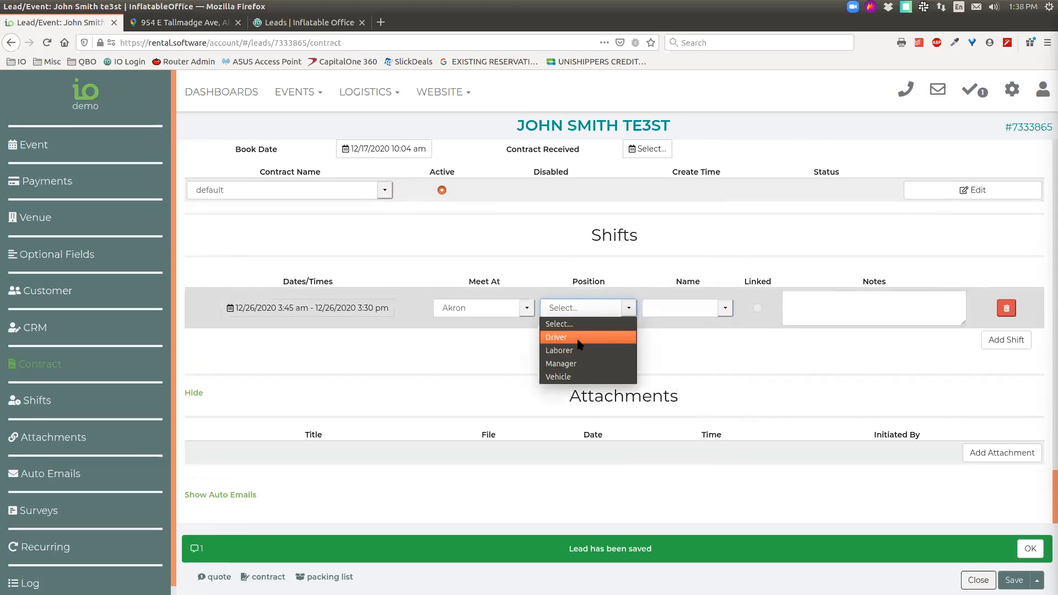
left_click(597, 337)
- Check which staff names, positions and meeting places the Driver shift offers, and place the cursor in its notes field
left_click(715, 309)
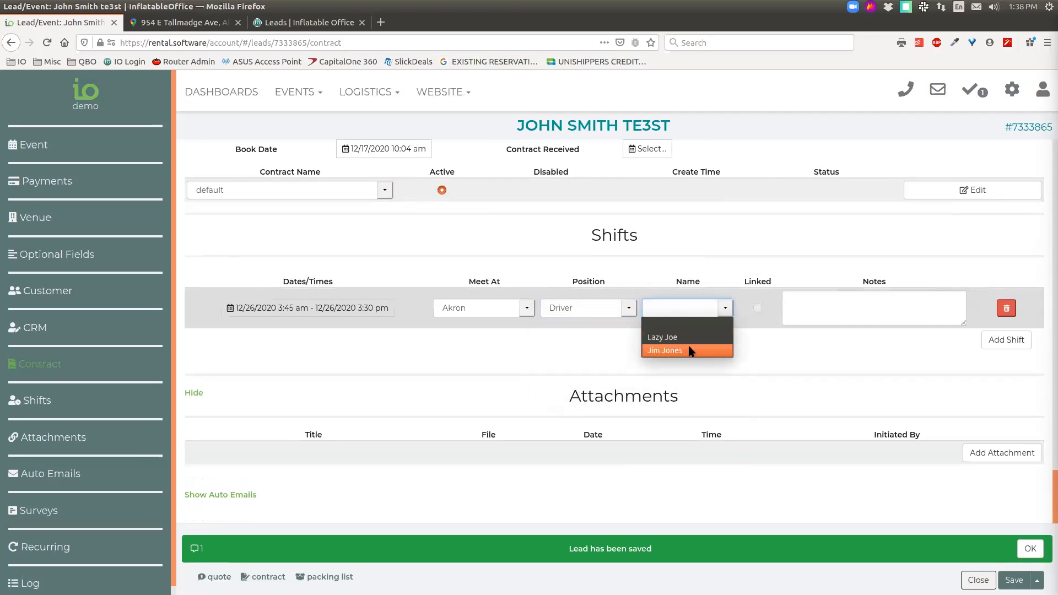
left_click(629, 309)
left_click(629, 308)
left_click(775, 250)
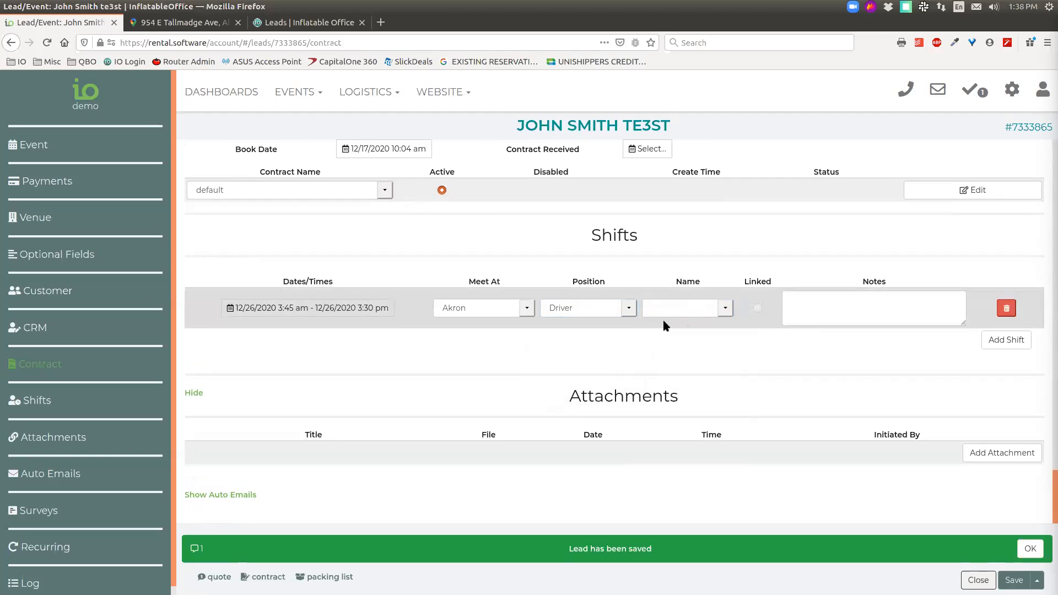
left_click(526, 308)
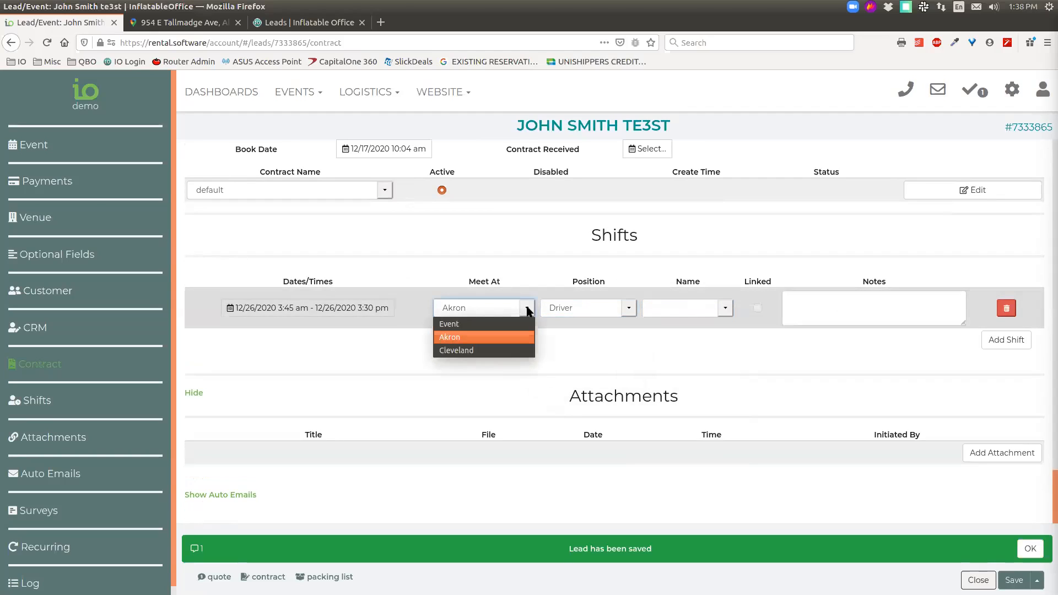
left_click(550, 258)
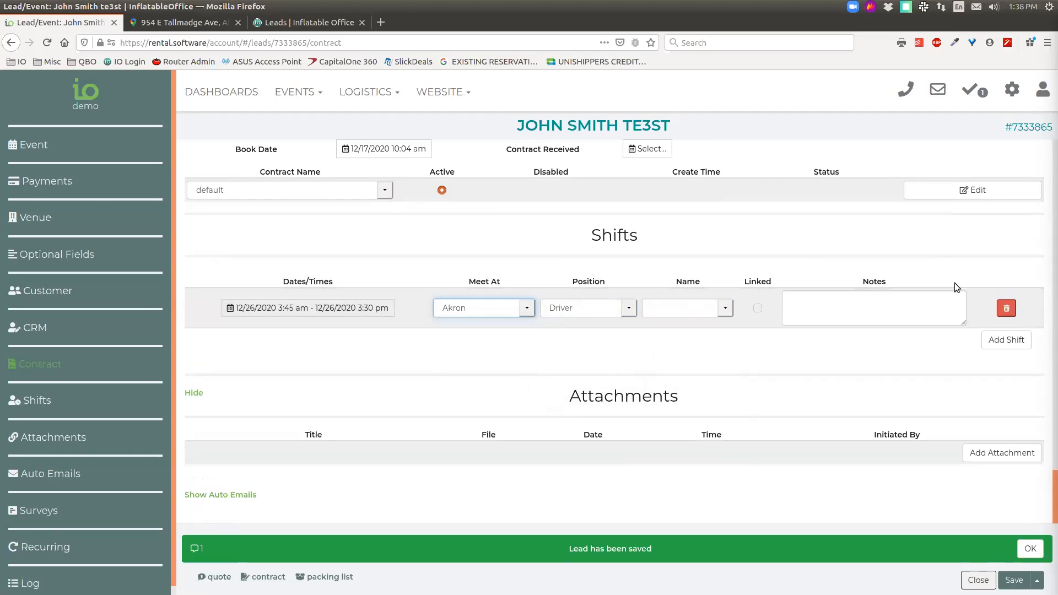
left_click(855, 305)
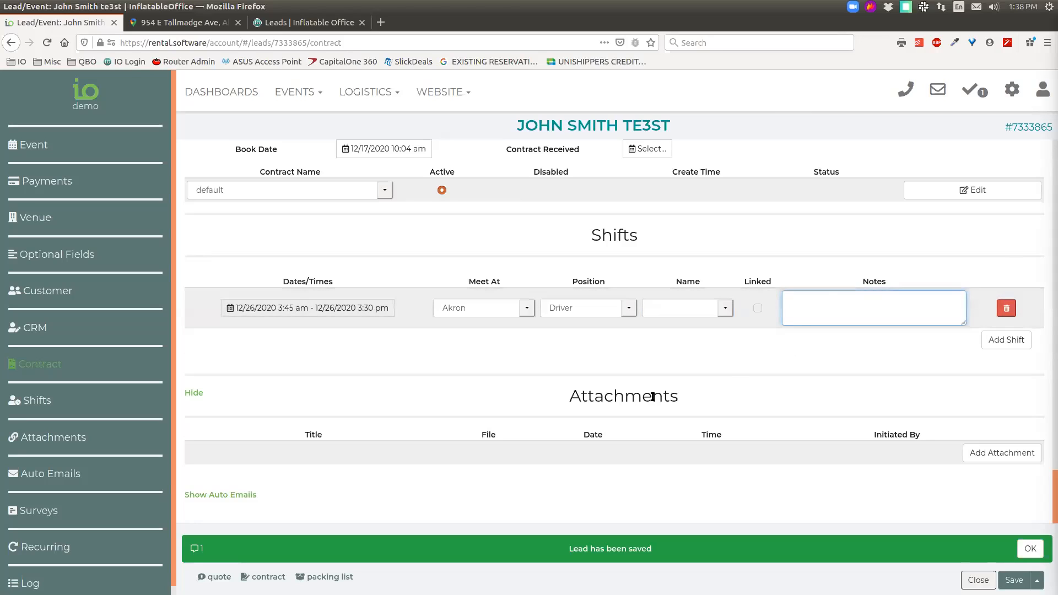
- Upload the image epromo code.png from the Desktop folder as an attachment to the lead
scroll(556, 379, "down", 1)
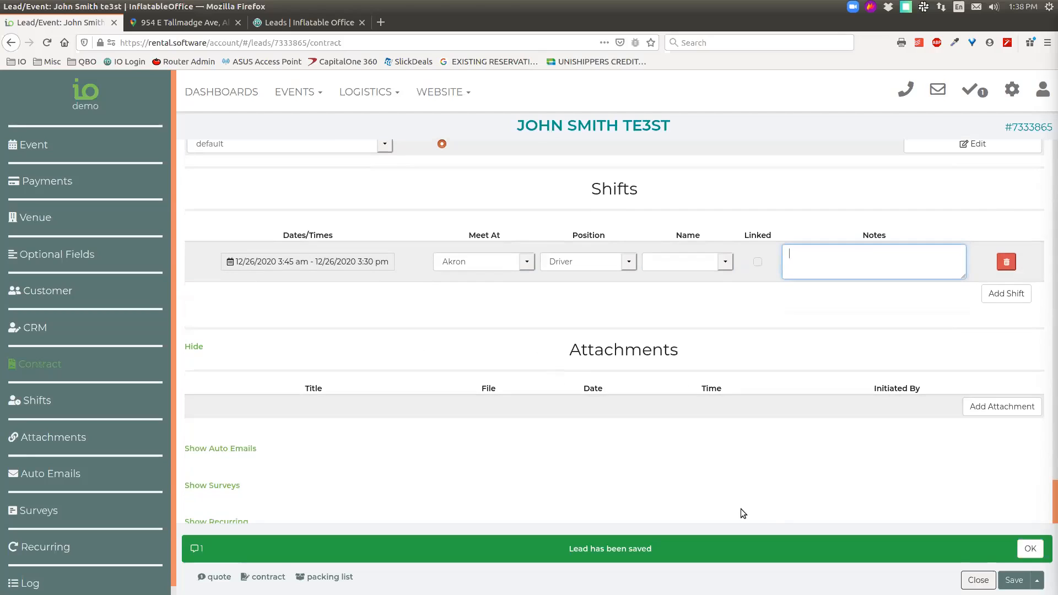
left_click(995, 406)
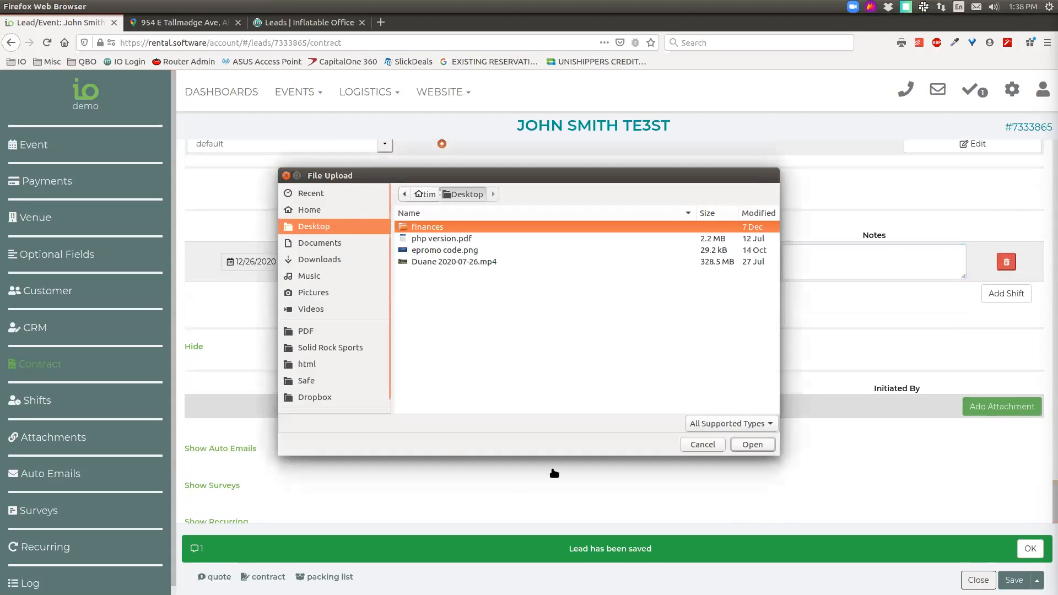
left_click(447, 251)
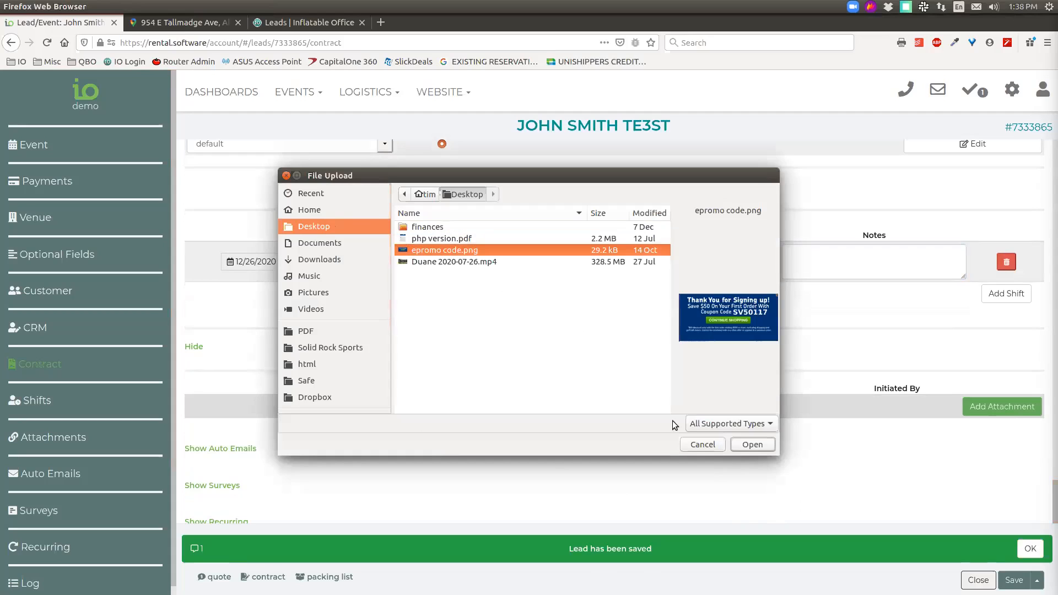
left_click(750, 444)
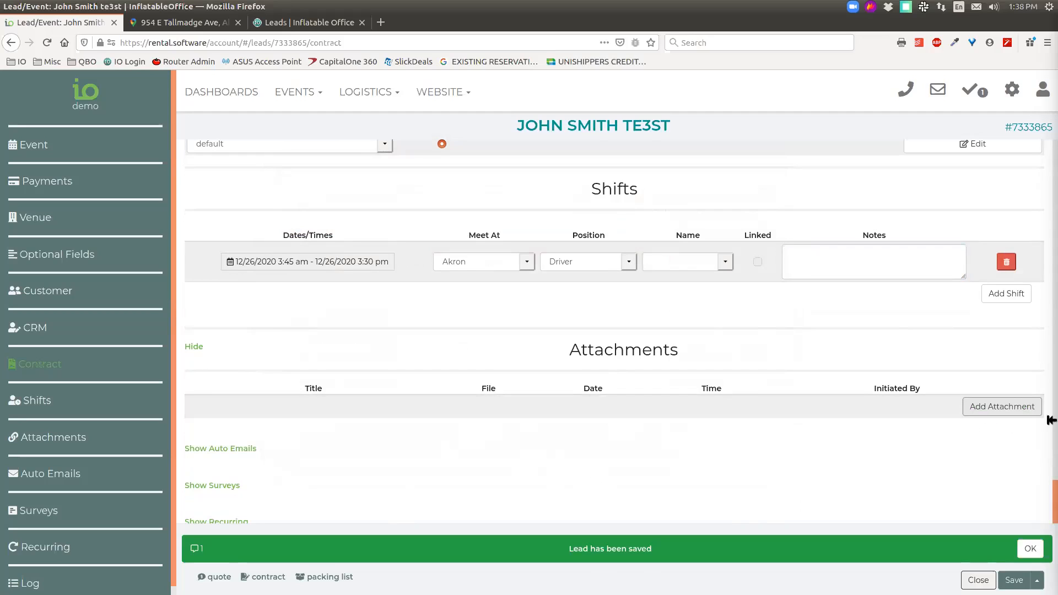
left_click(1002, 406)
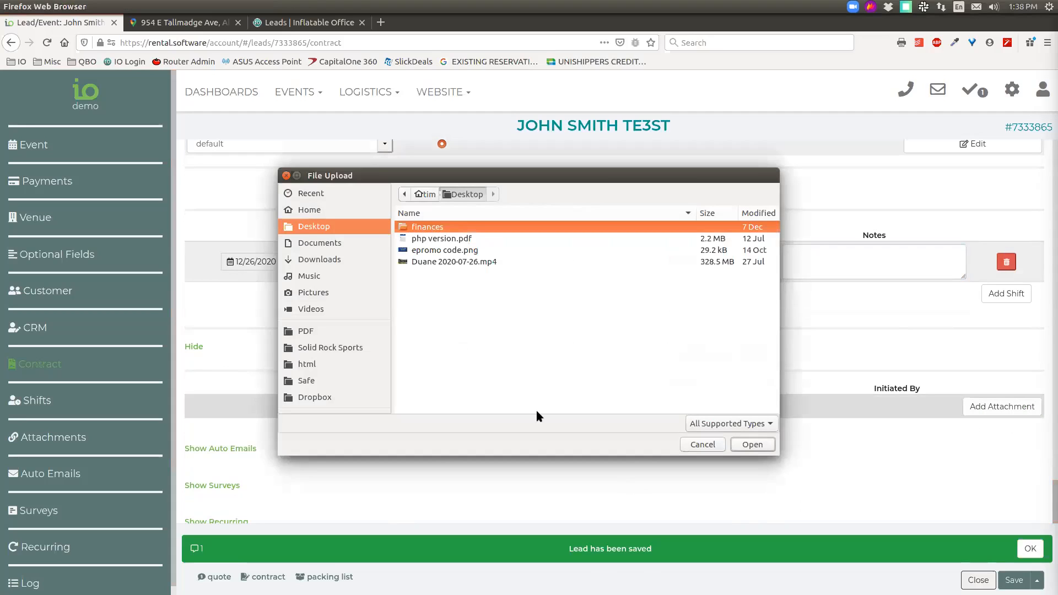
left_click(459, 251)
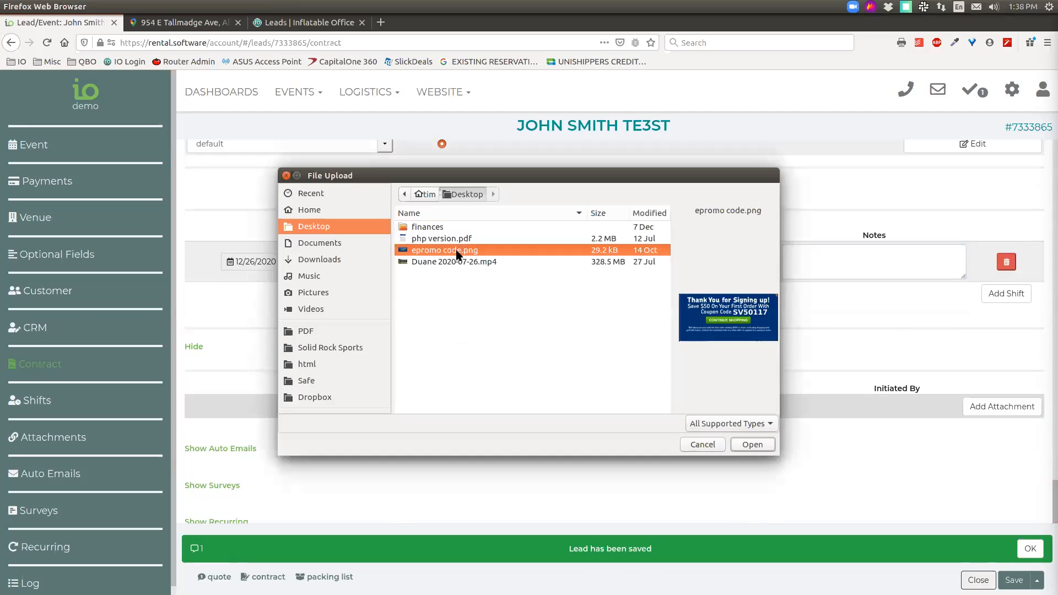
left_click(751, 445)
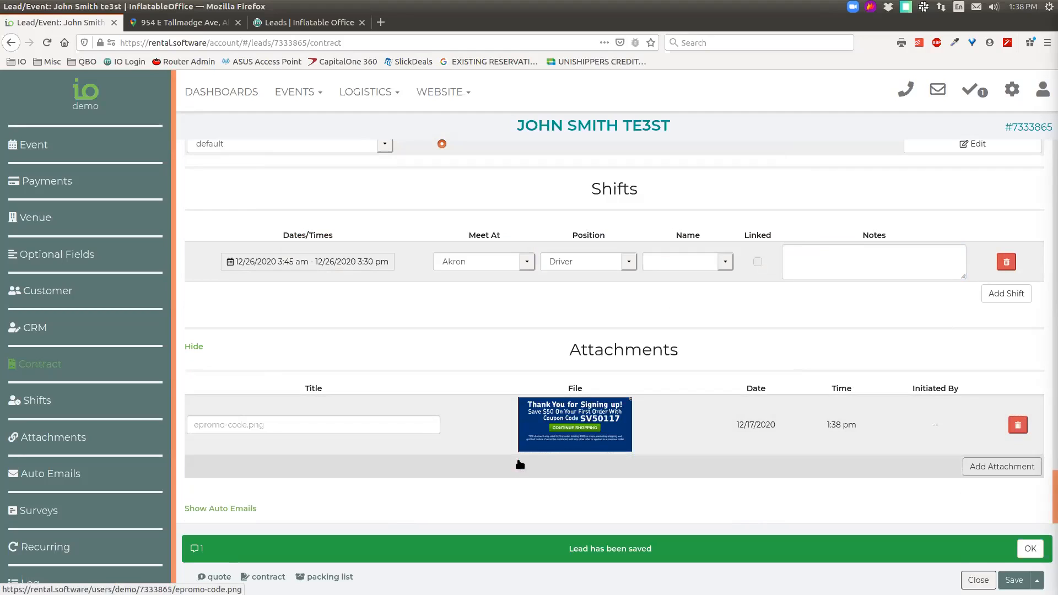
- Title the uploaded attachment Tax Exempt Form
left_click(279, 428)
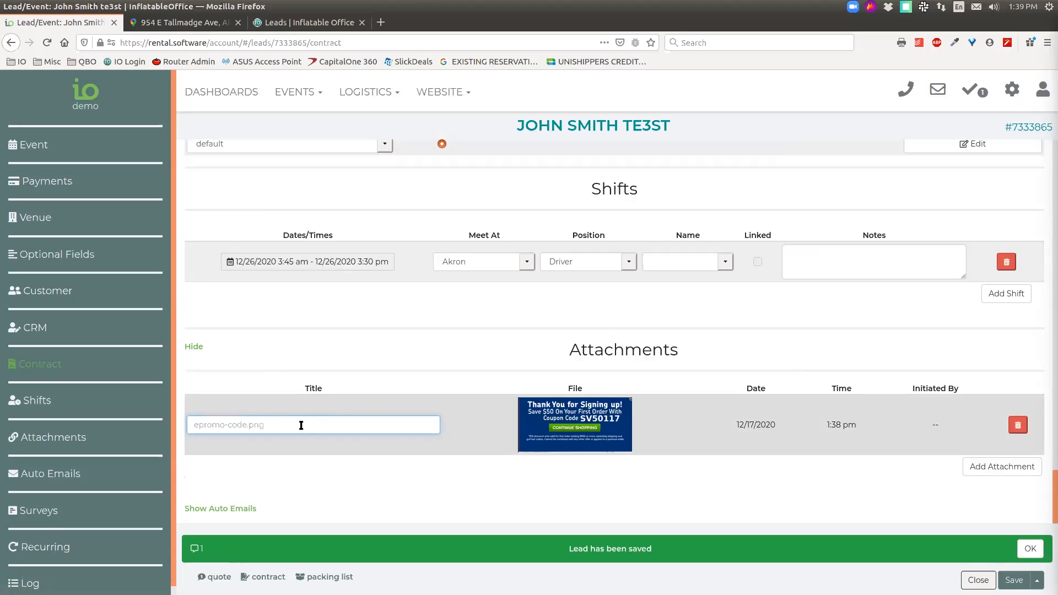
type("Tax Exempt Form")
left_click(568, 361)
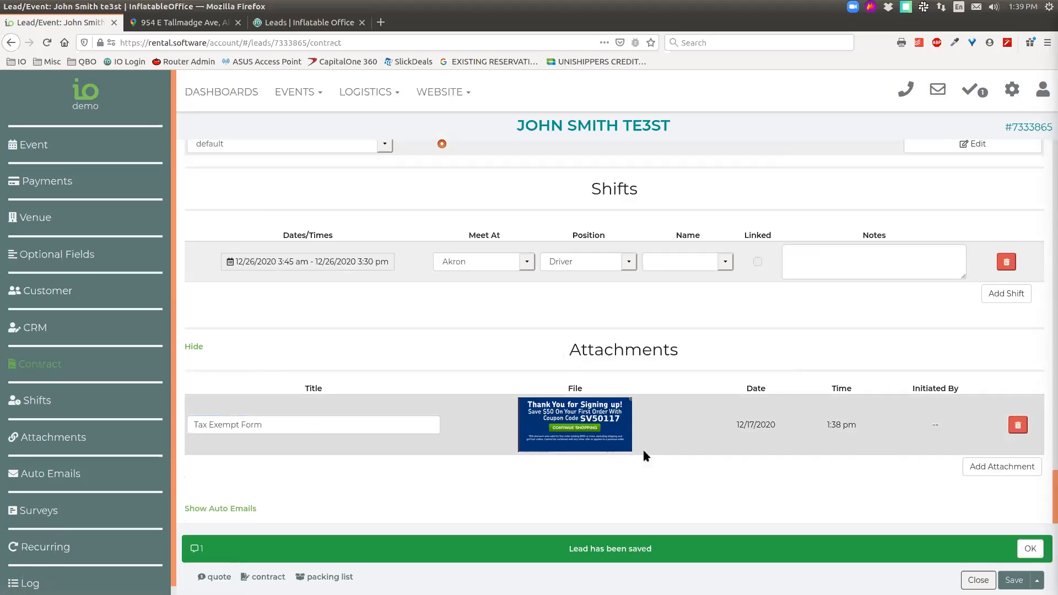
- Show the lead's auto emails, add Customer - Contract Received, and prevent it from sending
scroll(643, 450, "down", 2)
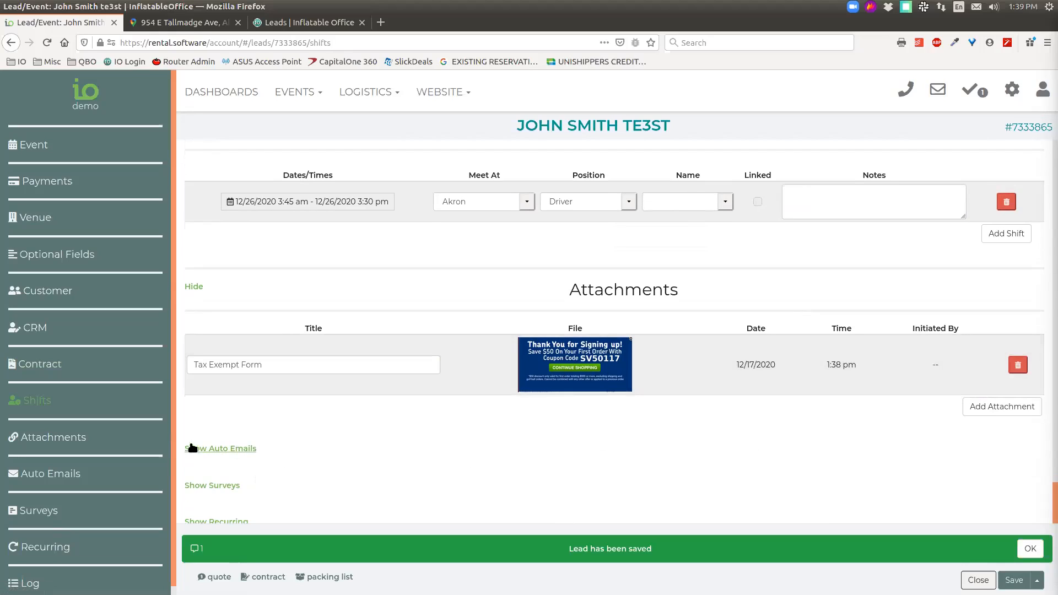
left_click(208, 448)
scroll(496, 402, "down", 2)
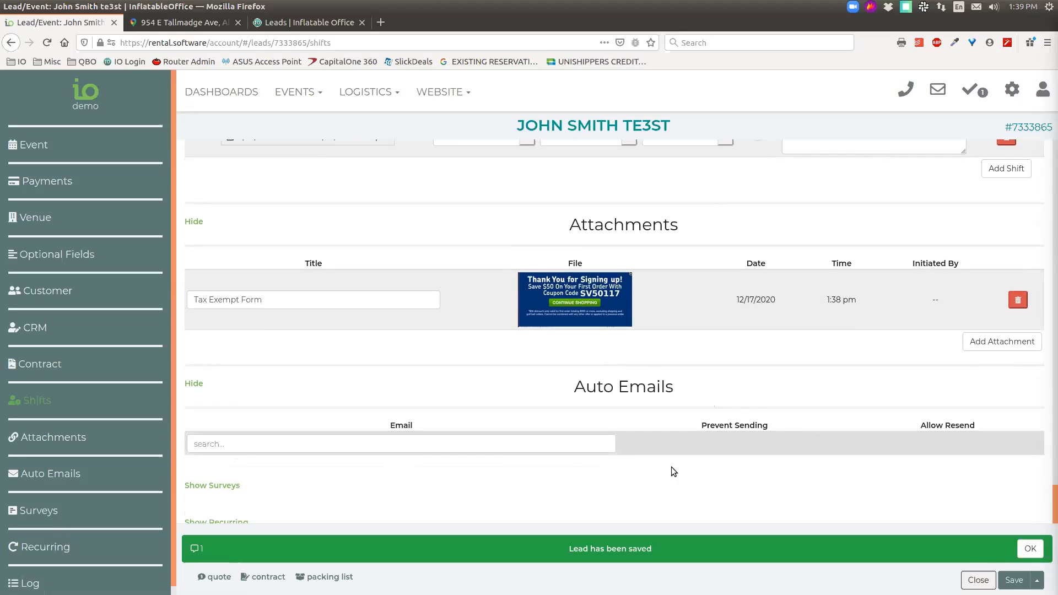
left_click(431, 443)
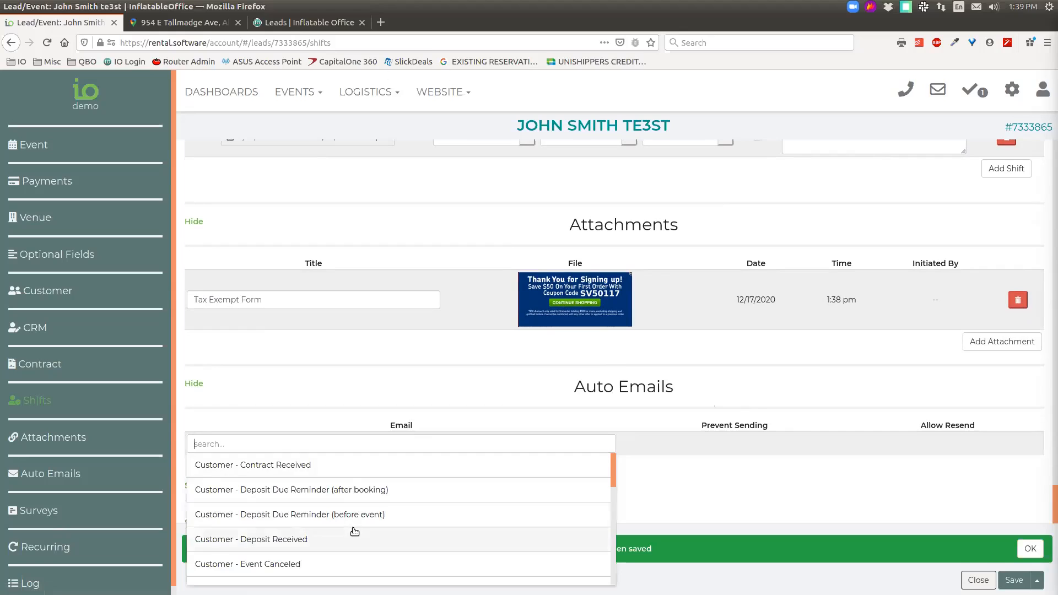
left_click(341, 468)
left_click(734, 441)
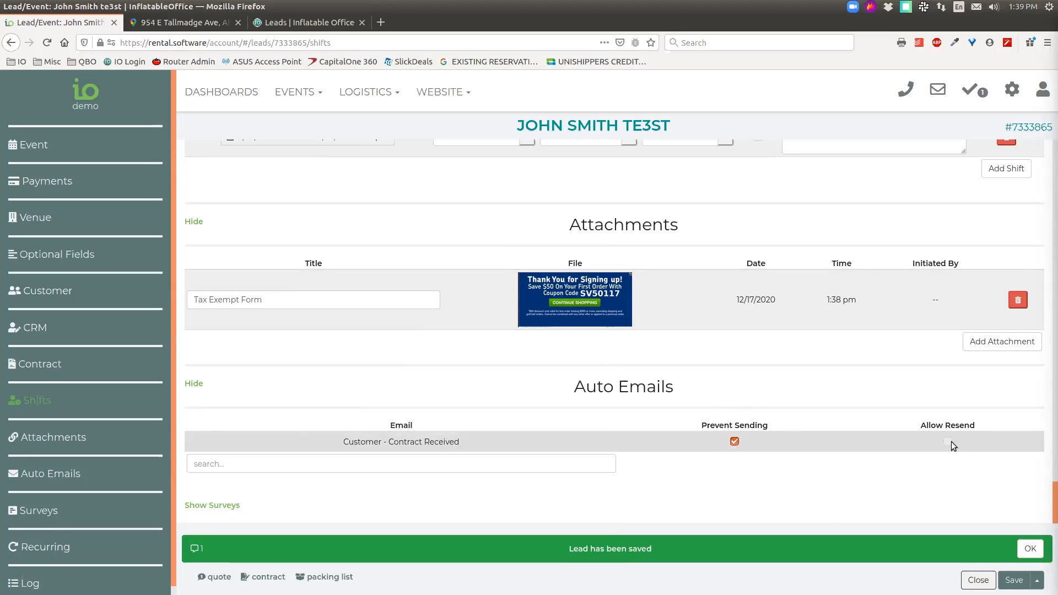
- Review the lead's survey results and available surveys, hide that section again, and dismiss the save notification
scroll(460, 485, "down", 1)
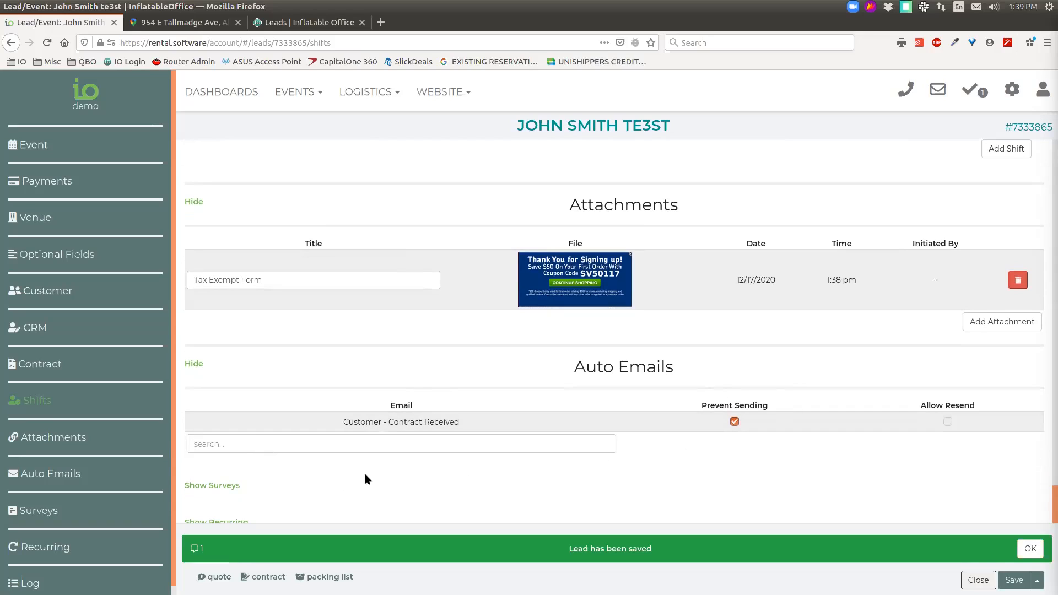
left_click(227, 488)
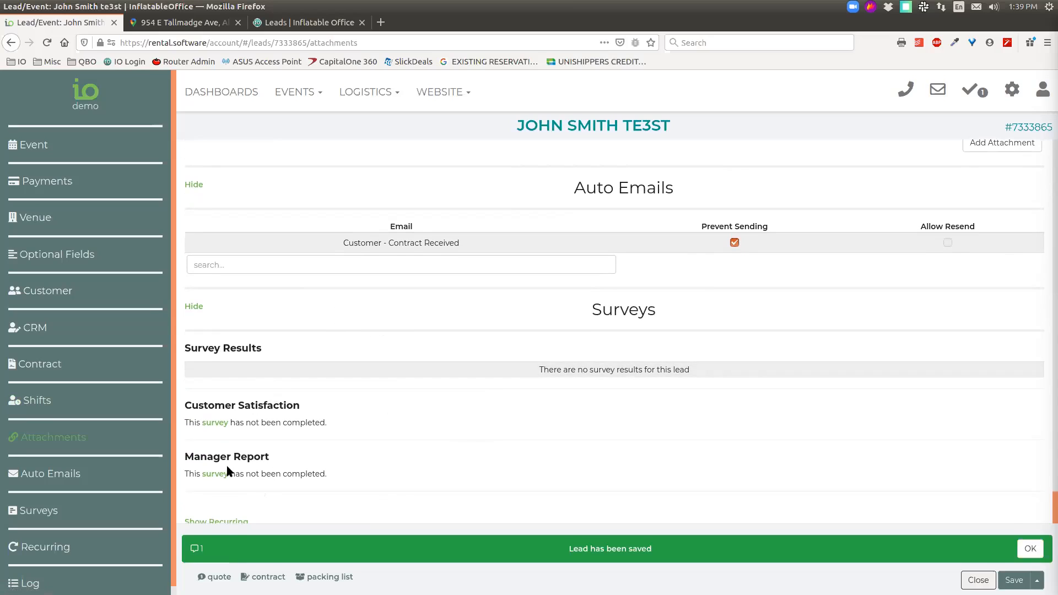
left_click(193, 306)
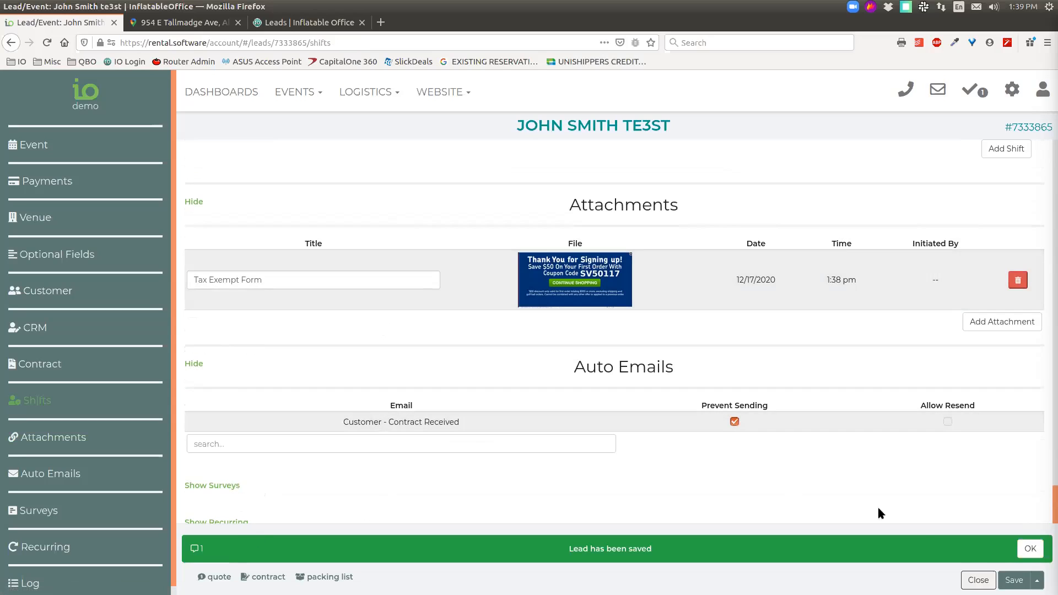
left_click(1030, 548)
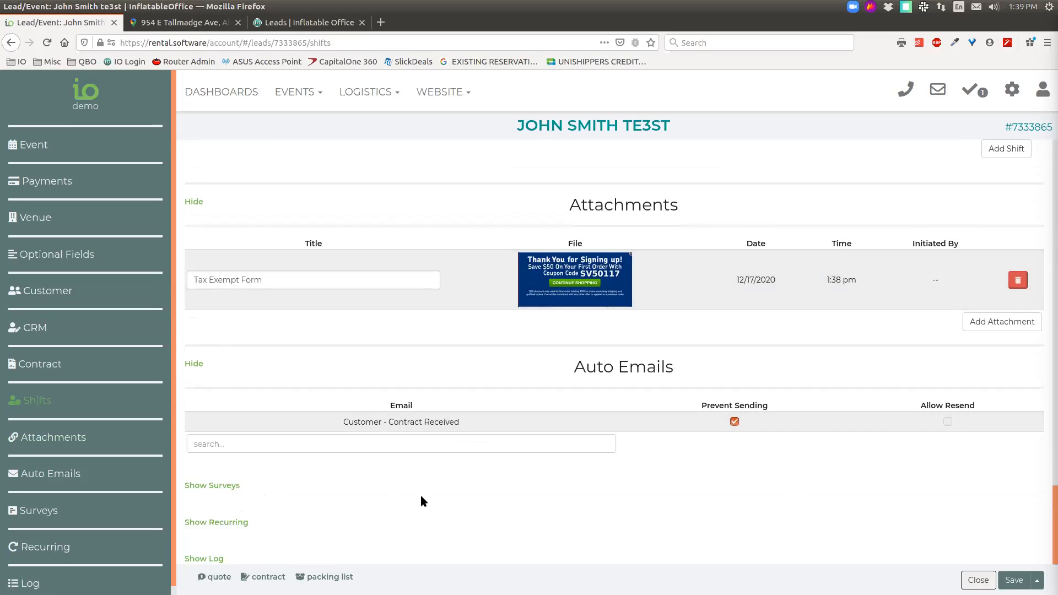
- Show the recurring settings and make the lead recurring with a Monthly frequency
left_click(220, 522)
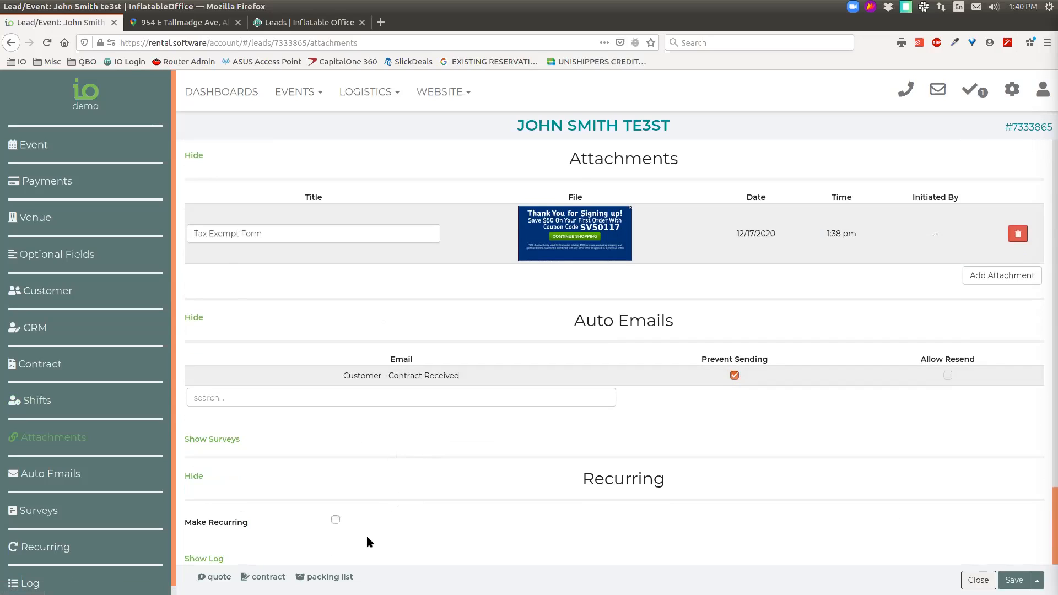
left_click(336, 520)
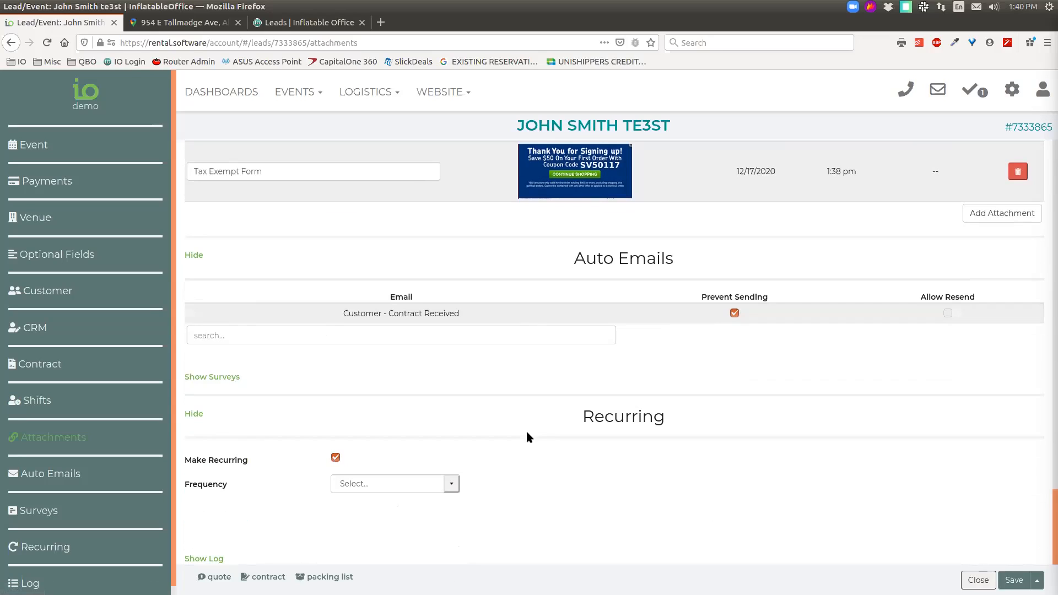
left_click(450, 488)
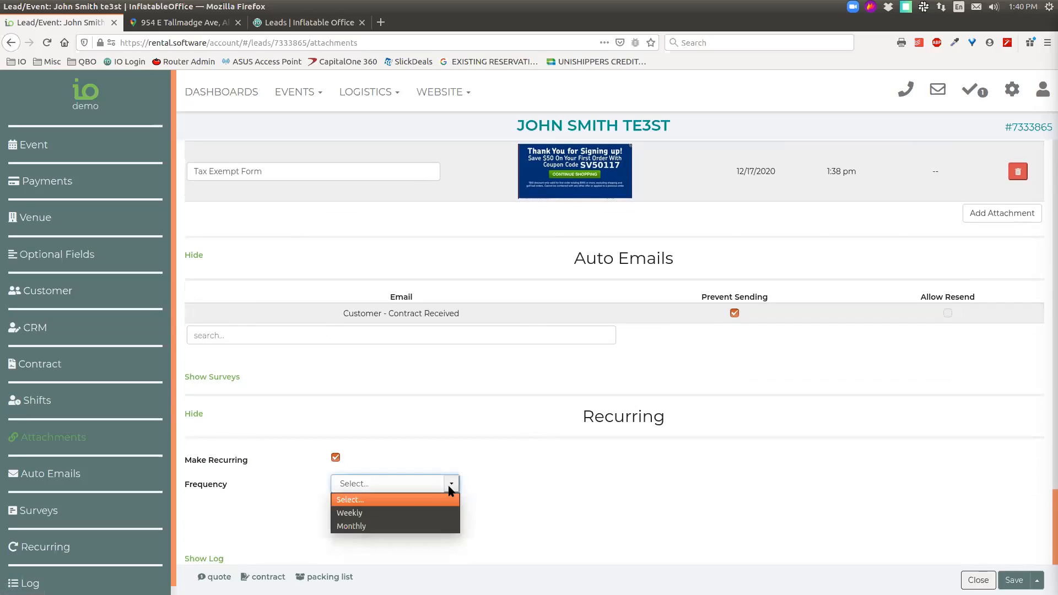
left_click(392, 526)
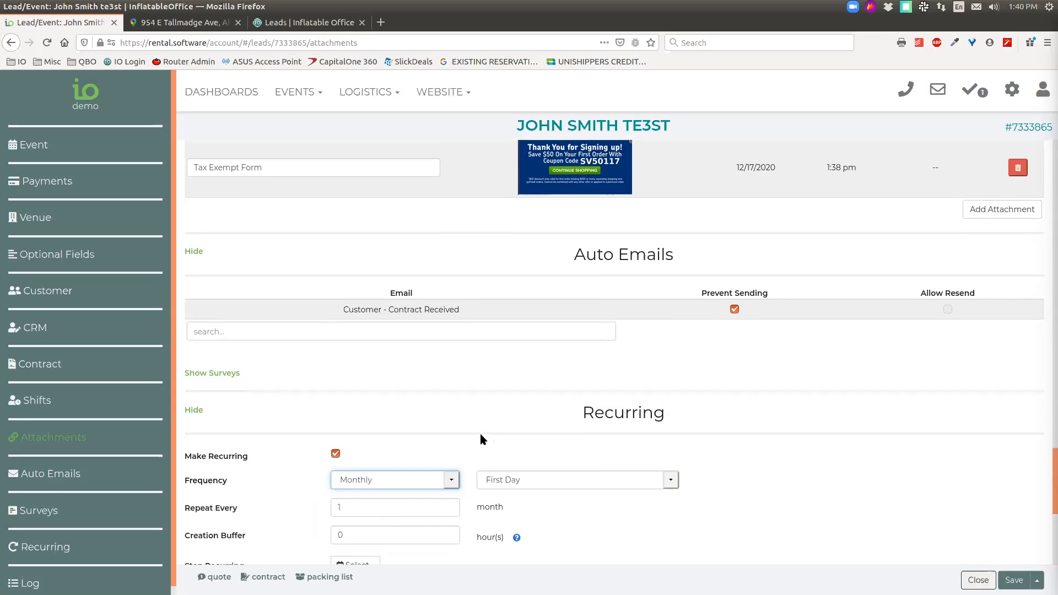
- Set the recurring lead's creation buffer to 24 hours
scroll(480, 432, "down", 2)
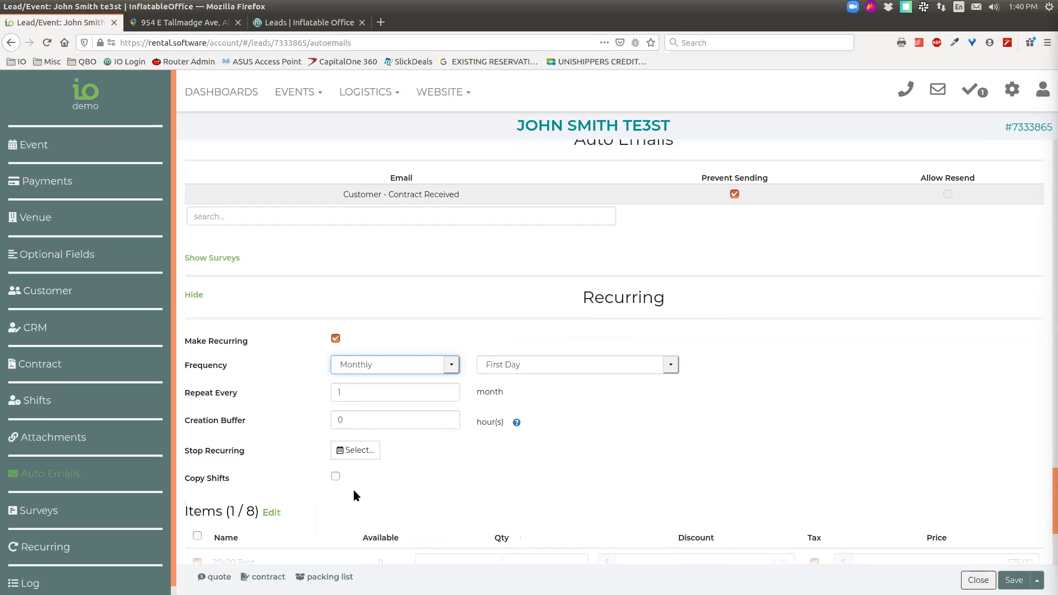
left_click_drag(373, 414, 327, 420)
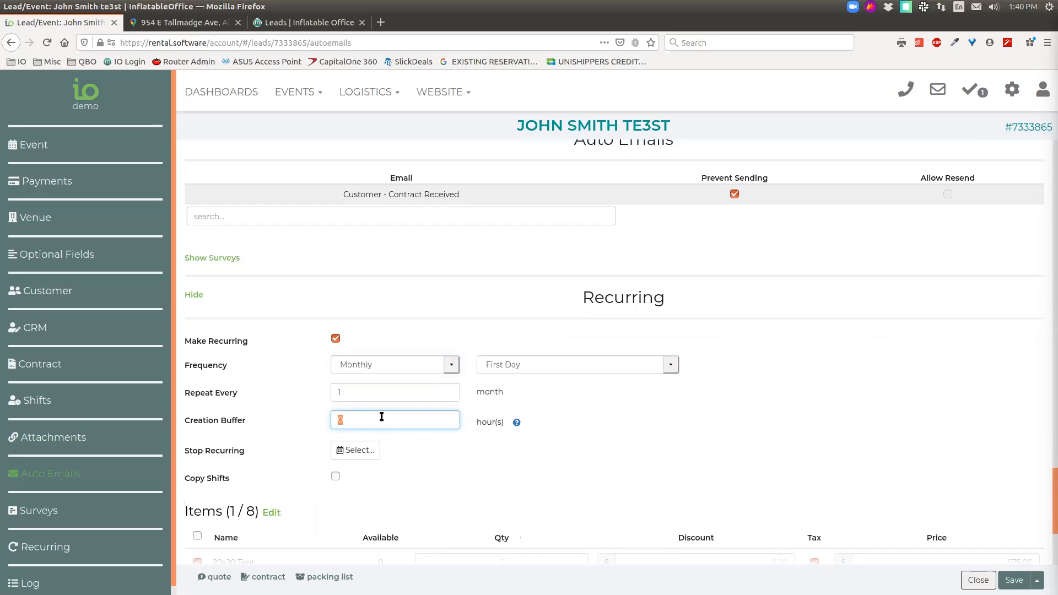
type("24")
left_click(570, 391)
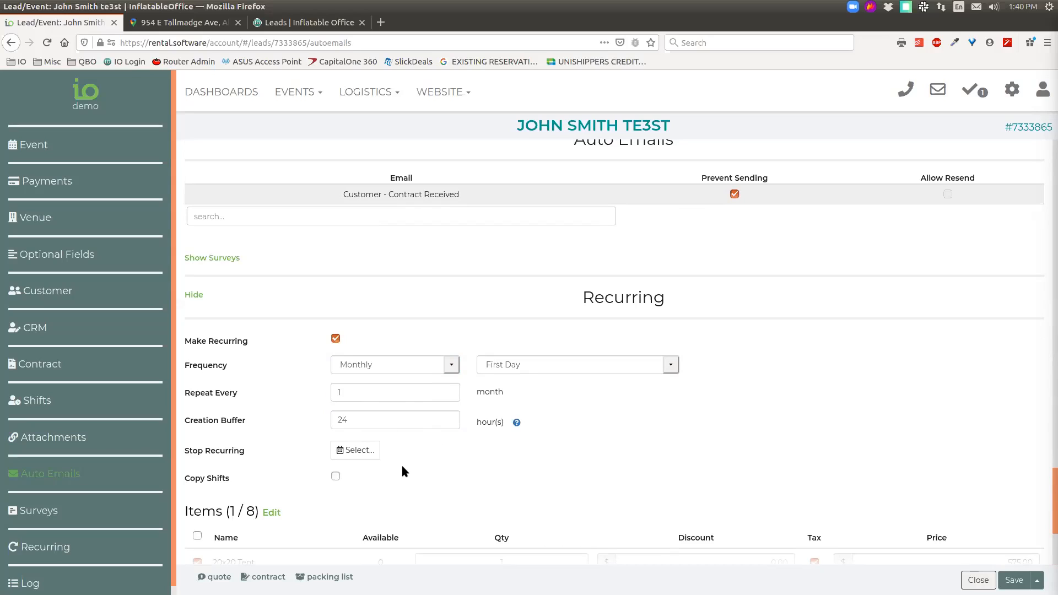
- In the recurring lead's item list, deselect the 20x20 Tent and select the All-Sport Bouncer instead
scroll(388, 458, "down", 2)
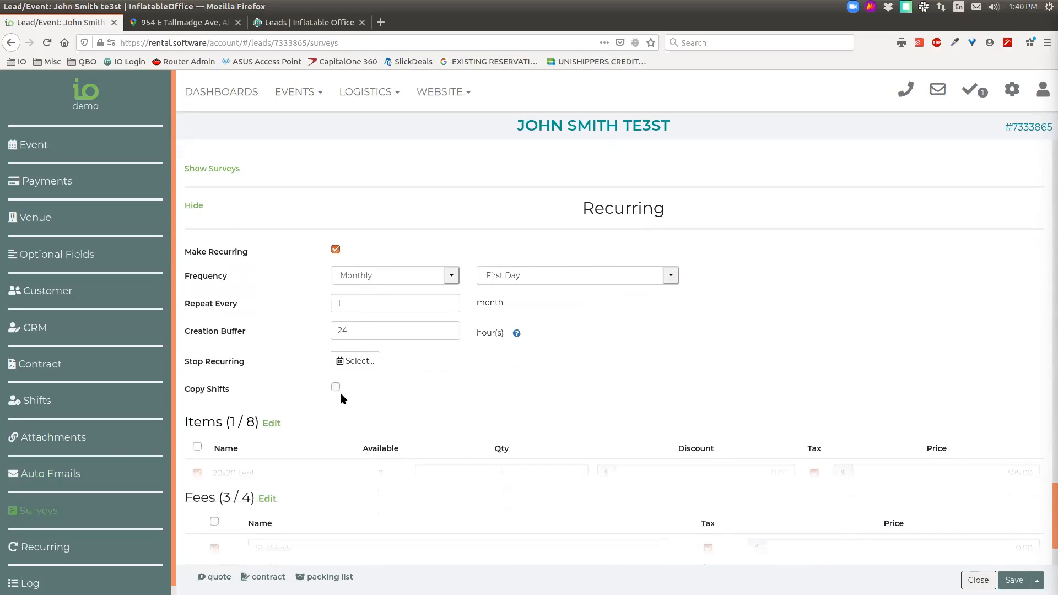
scroll(341, 394, "down", 1)
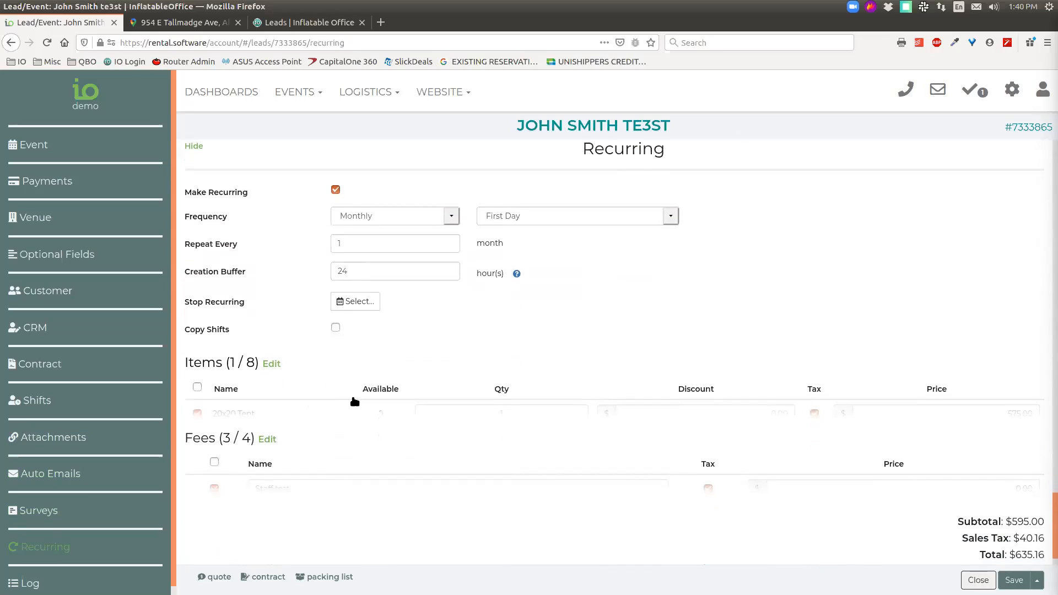
scroll(730, 320, "down", 2)
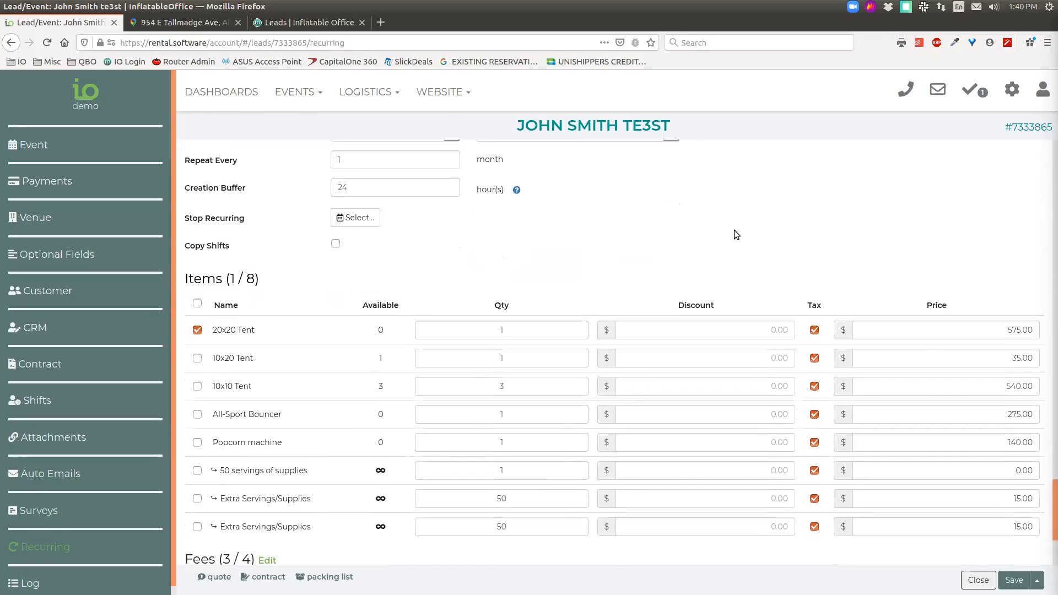
left_click(197, 325)
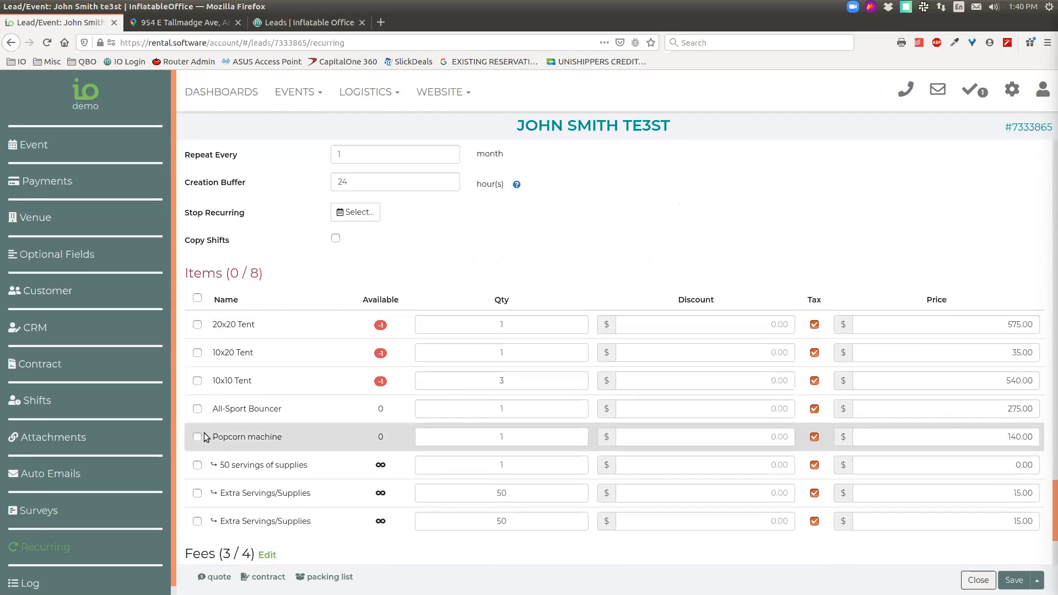
left_click(197, 409)
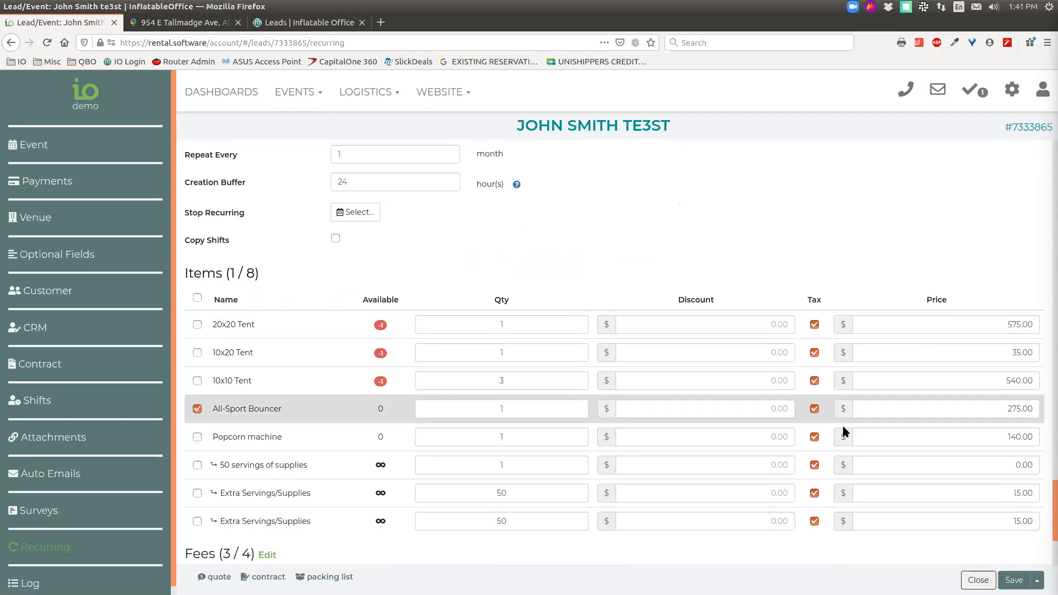
- Give the All-Sport Bouncer a $25 discount in the recurring lead's items
left_click_drag(1014, 410, 1021, 409)
left_click(762, 409)
type("25")
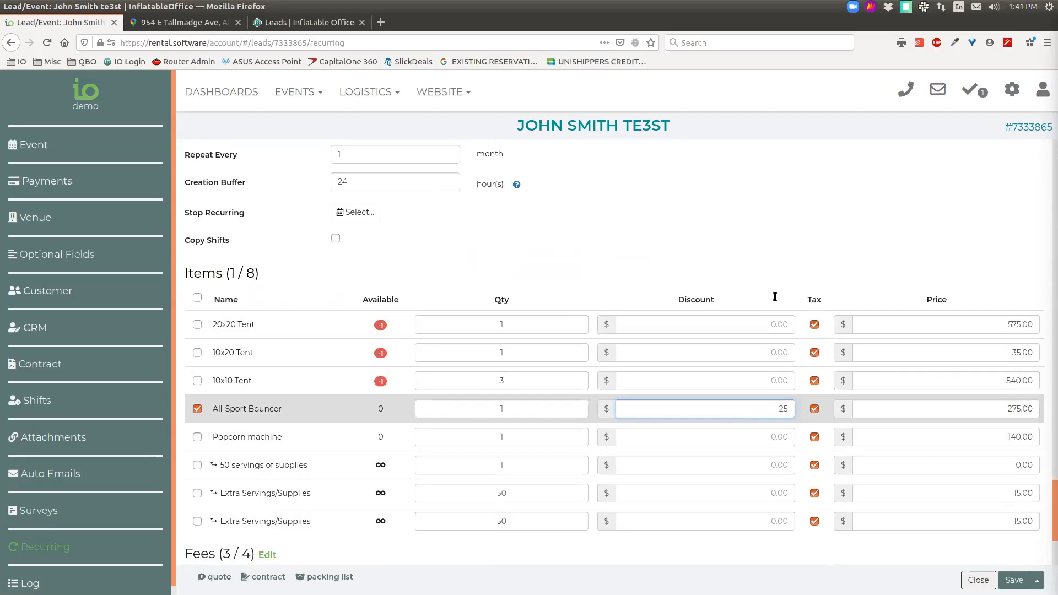
left_click(811, 246)
scroll(798, 226, "down", 1)
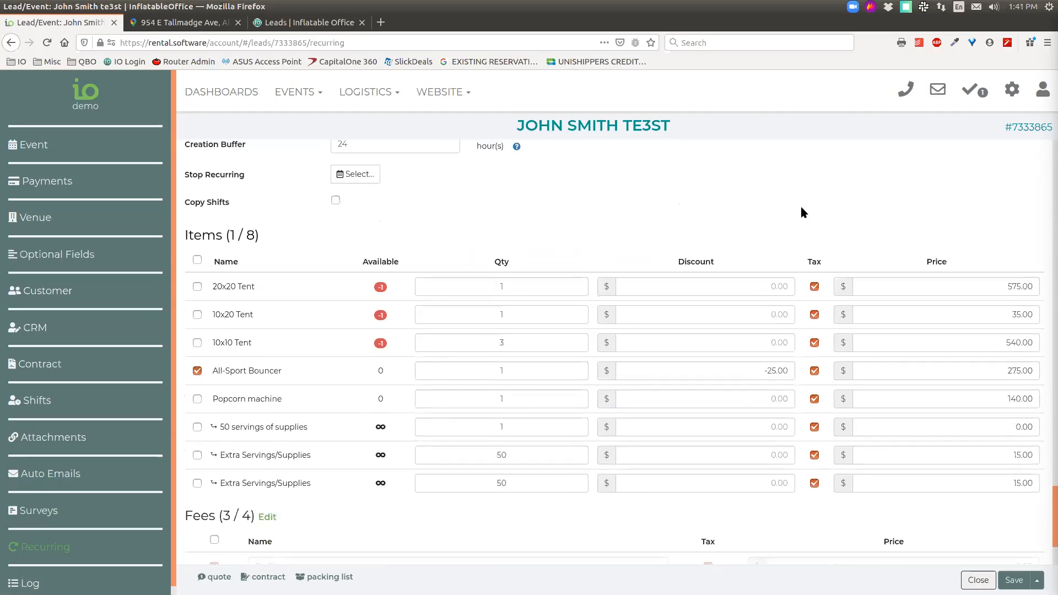
- Examine the recurring lead's fees, subtotal, sales tax and total
scroll(419, 504, "down", 3)
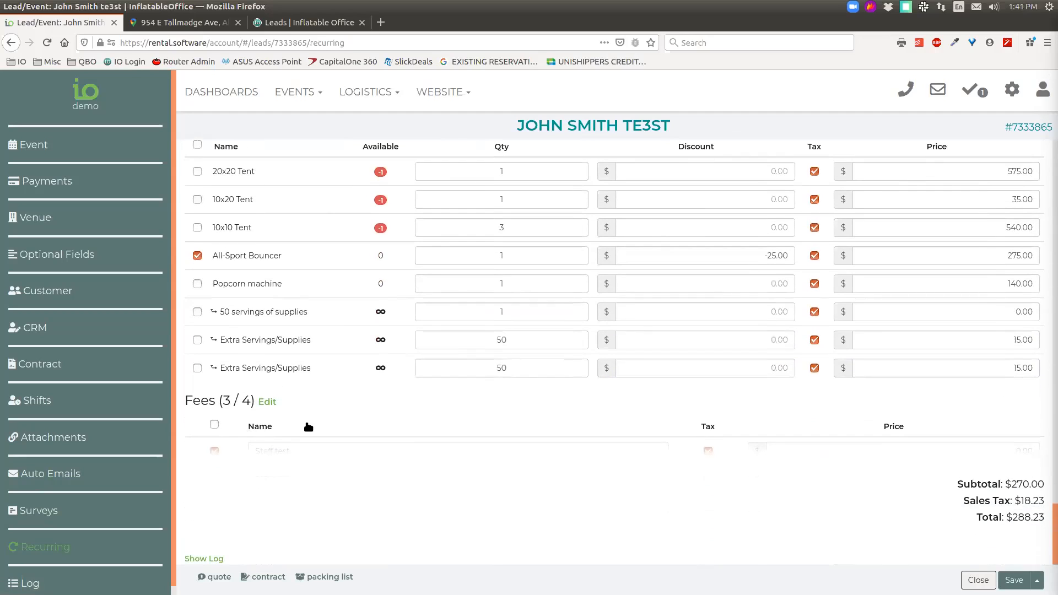
scroll(307, 485, "down", 2)
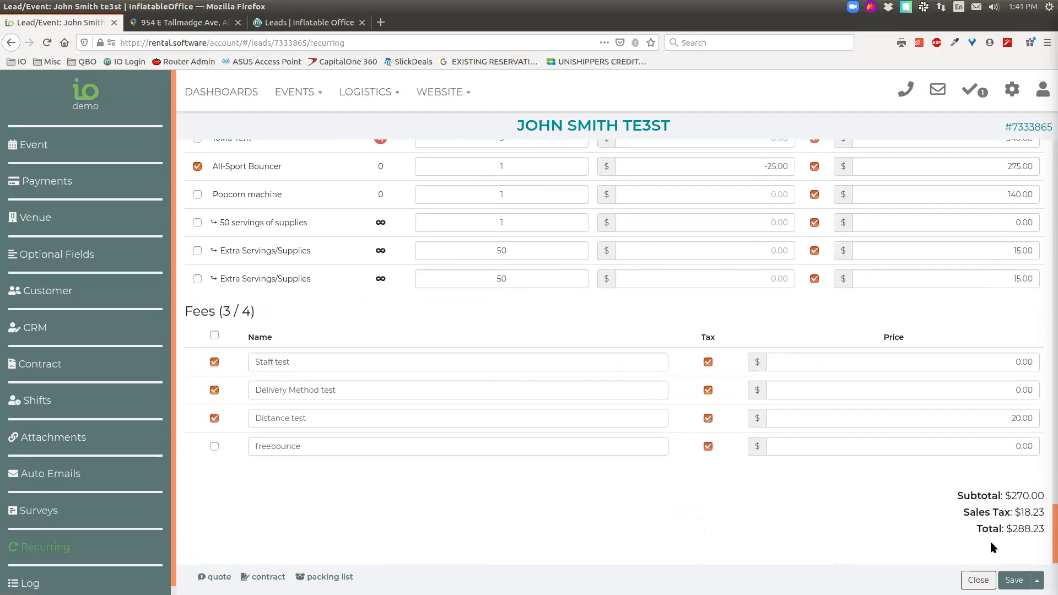
left_click_drag(1010, 531, 1045, 512)
left_click(1019, 499)
scroll(618, 473, "up", 3)
scroll(617, 468, "up", 3)
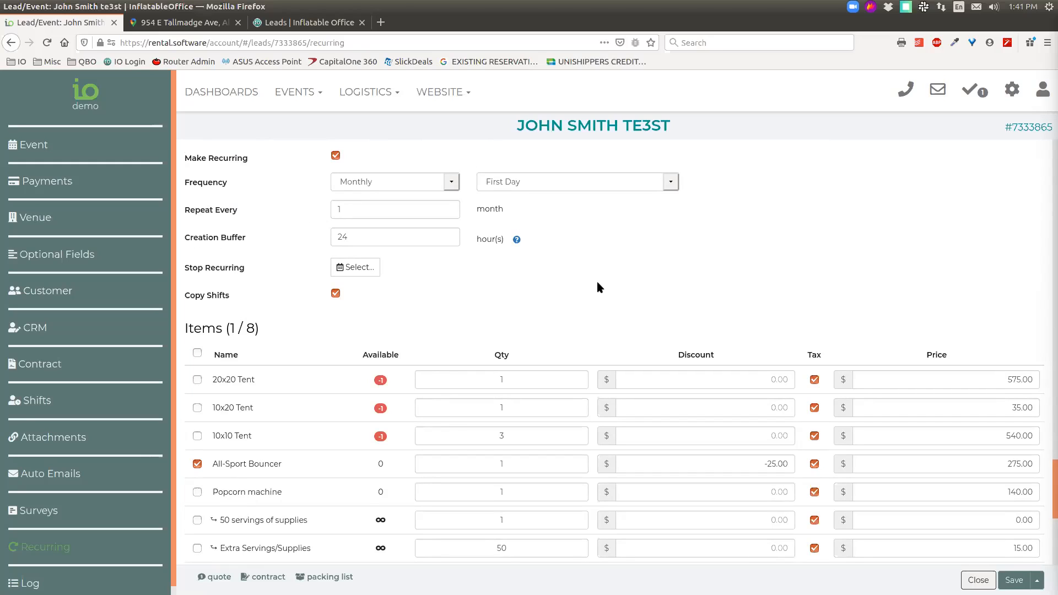
- Turn off Make Recurring for the lead
scroll(472, 309, "down", 5)
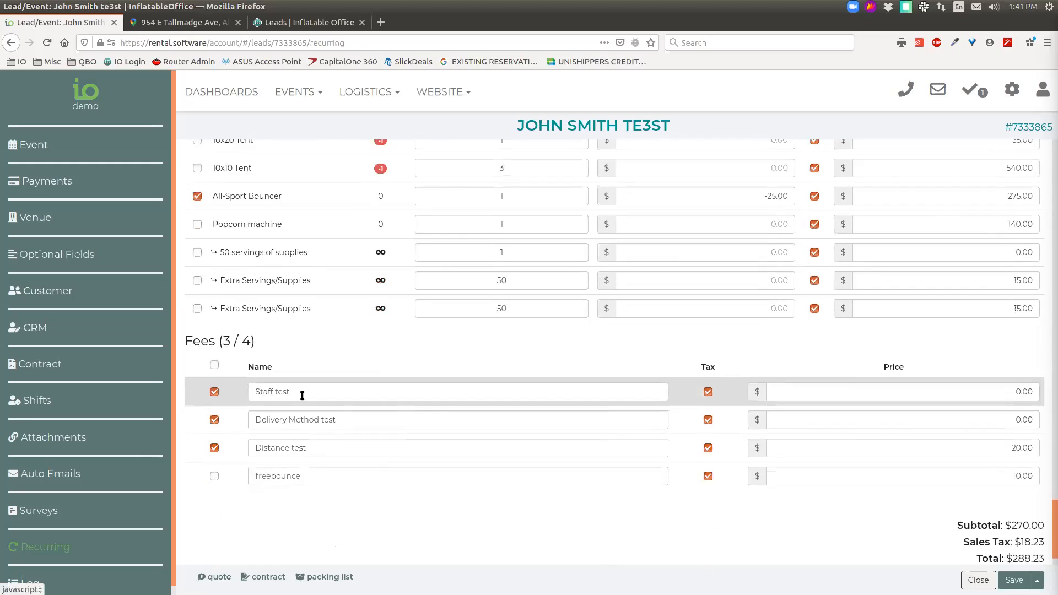
scroll(302, 396, "up", 7)
left_click(335, 245)
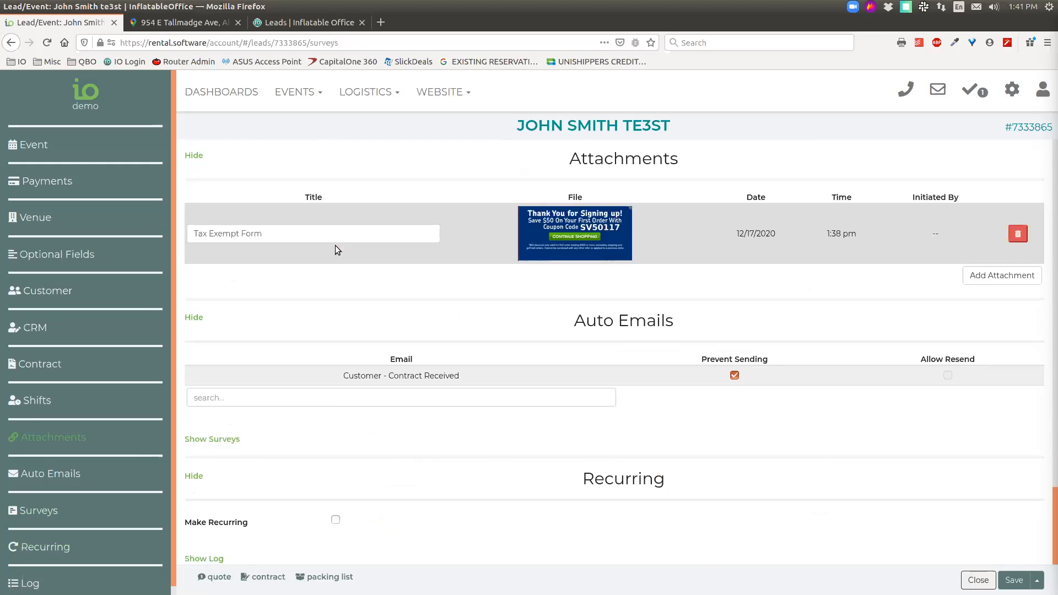
- Show the lead's log and review its dated entries
left_click(213, 557)
scroll(579, 408, "down", 3)
scroll(580, 413, "down", 2)
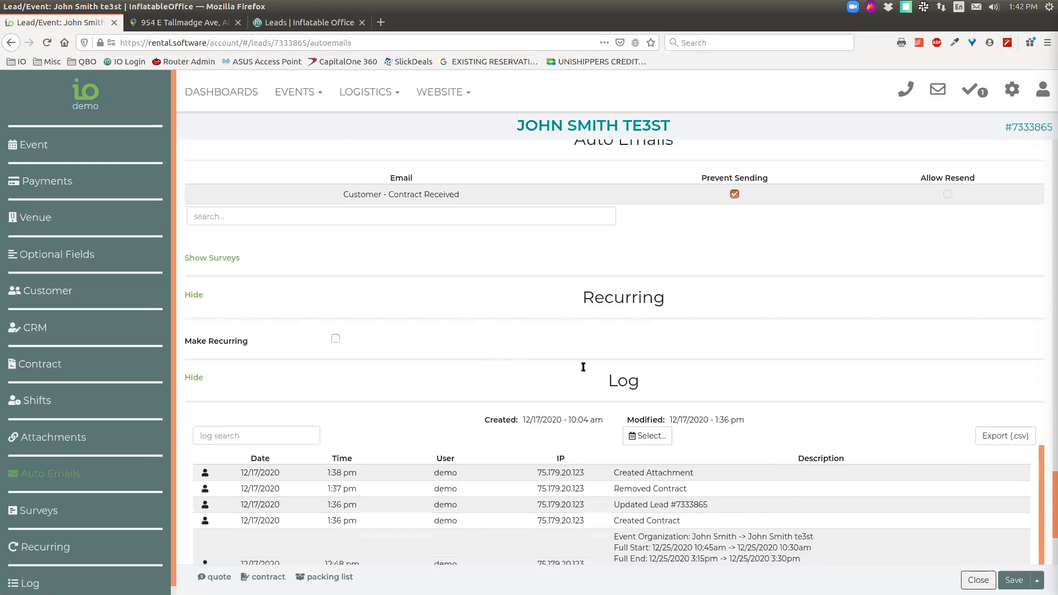
scroll(694, 265, "down", 2)
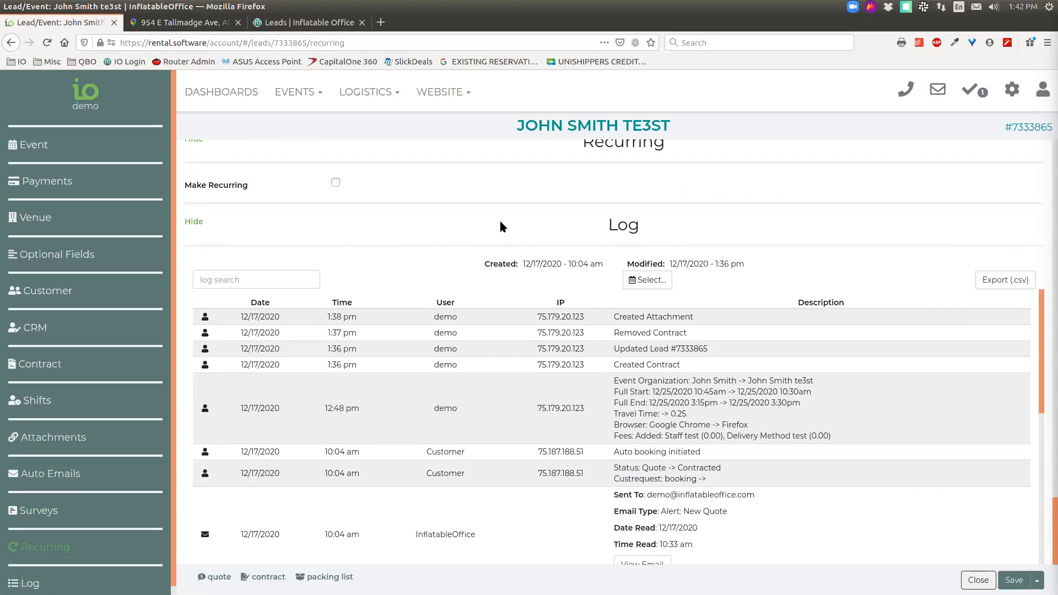
scroll(428, 400, "up", 1)
scroll(469, 225, "down", 1)
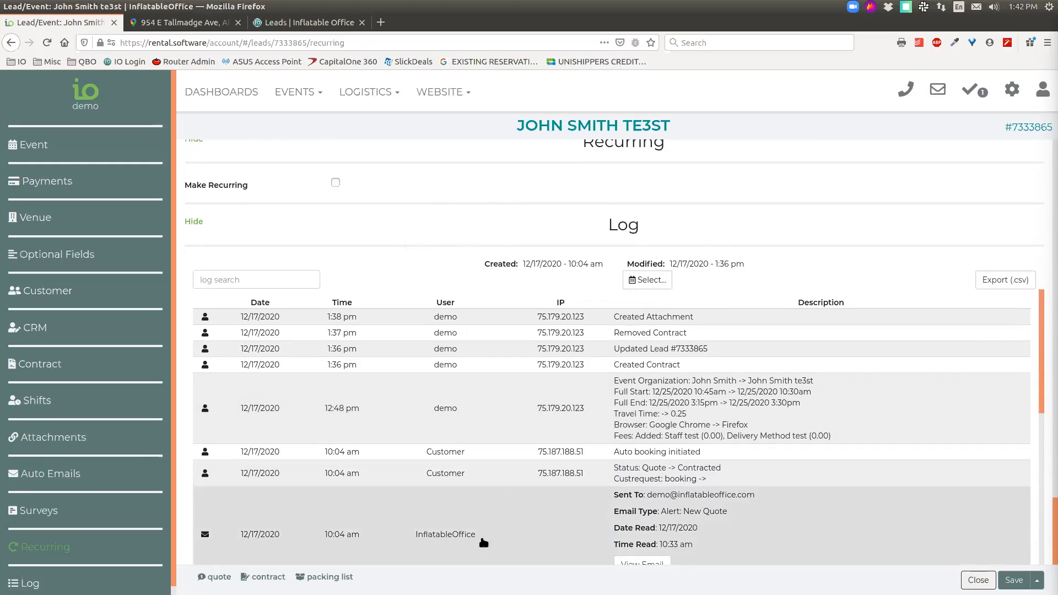
- Look at the log search's suggested filters, search the log for "browse", and clear the search
left_click(298, 285)
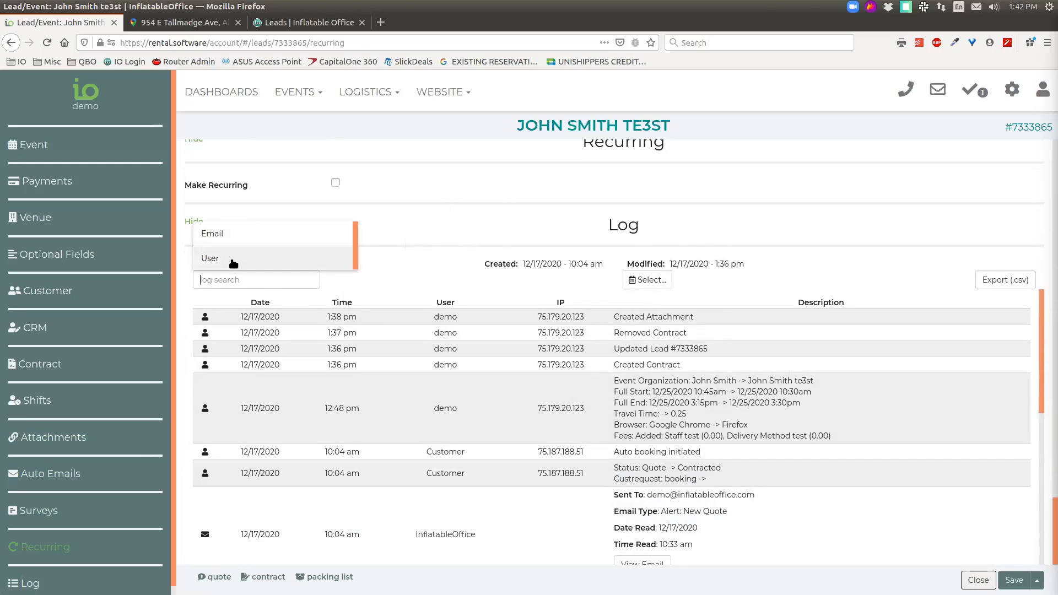
left_click(439, 275)
left_click(300, 284)
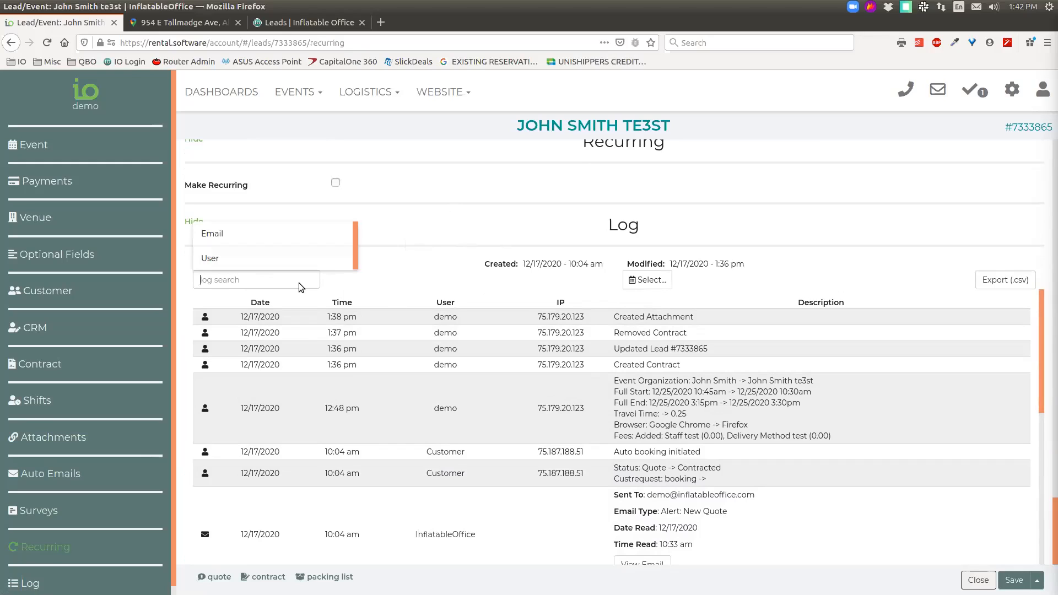
type("browse")
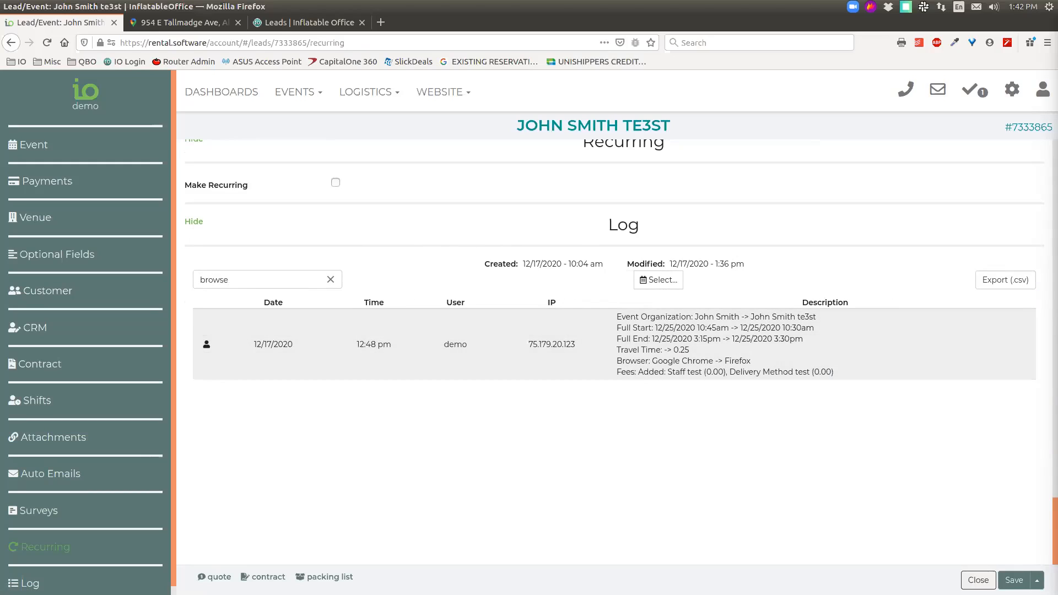
left_click(331, 280)
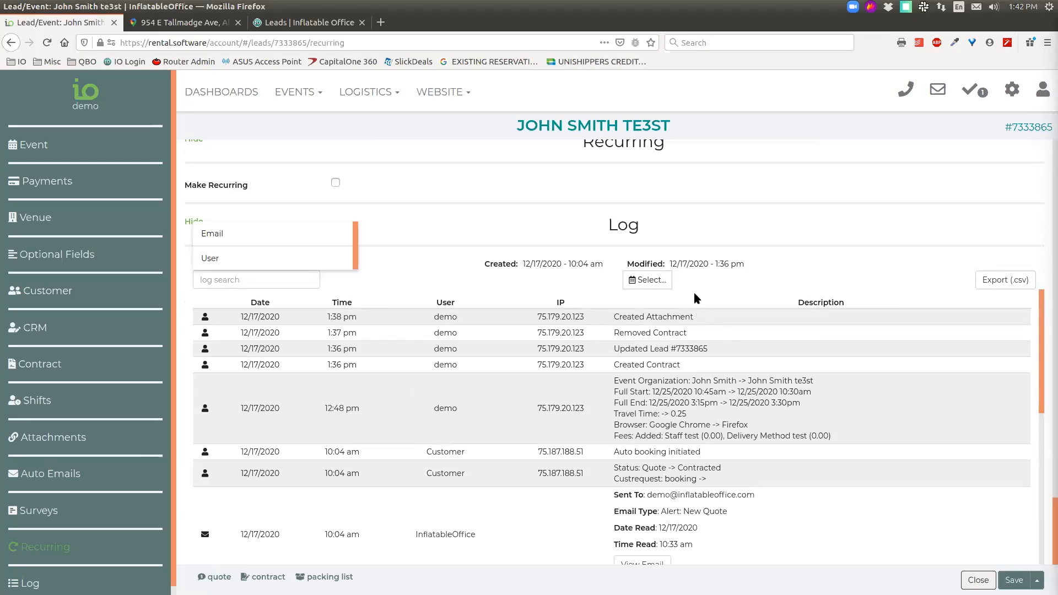
left_click(423, 268)
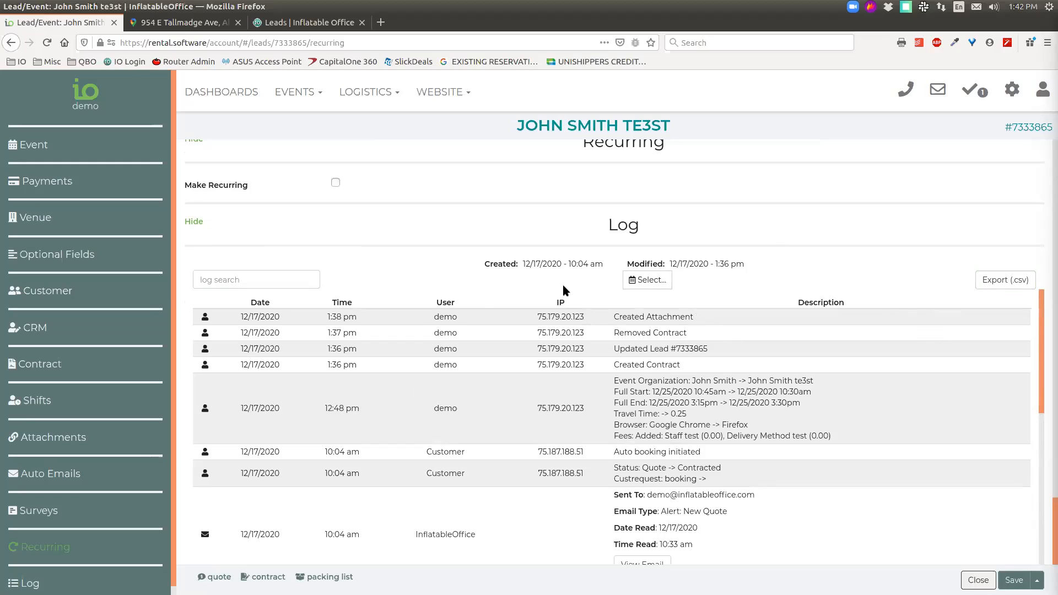
- Search the log for "demo", look at the date range filter without applying it, and clear the search
left_click(265, 282)
type("demo")
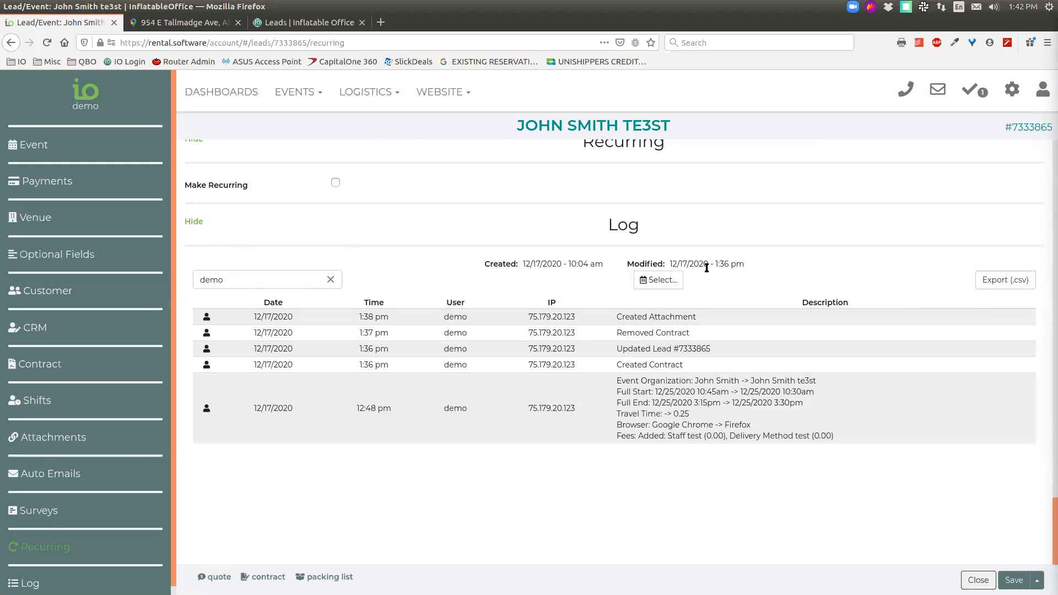
left_click(661, 282)
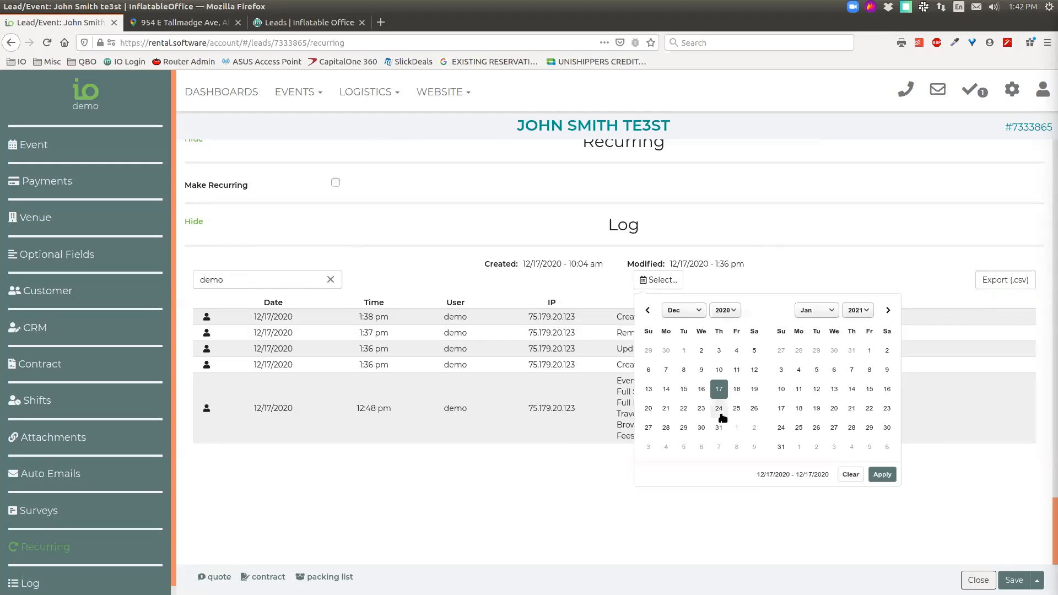
left_click(771, 251)
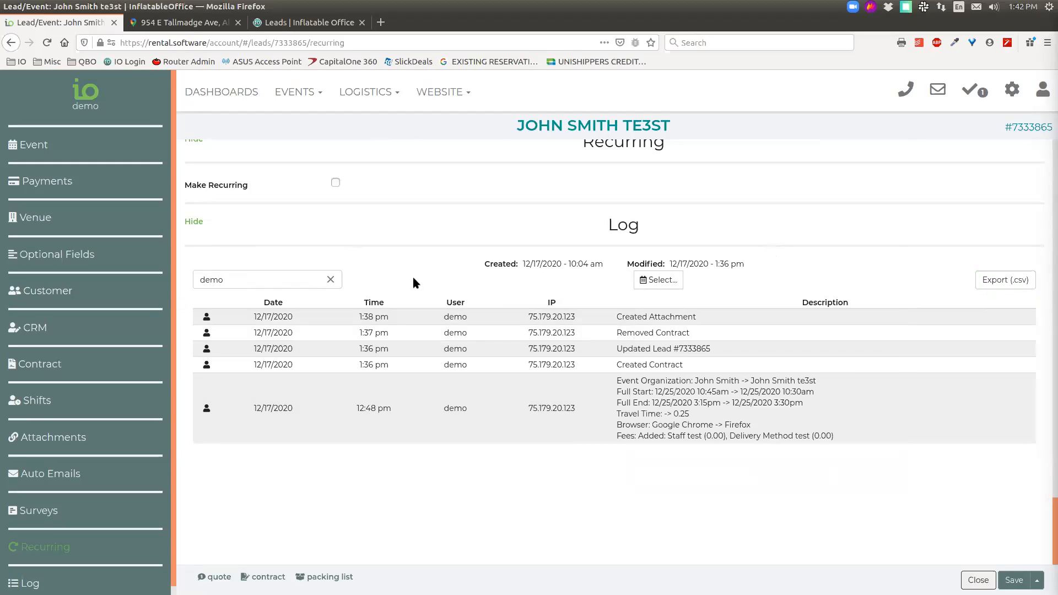
left_click(330, 282)
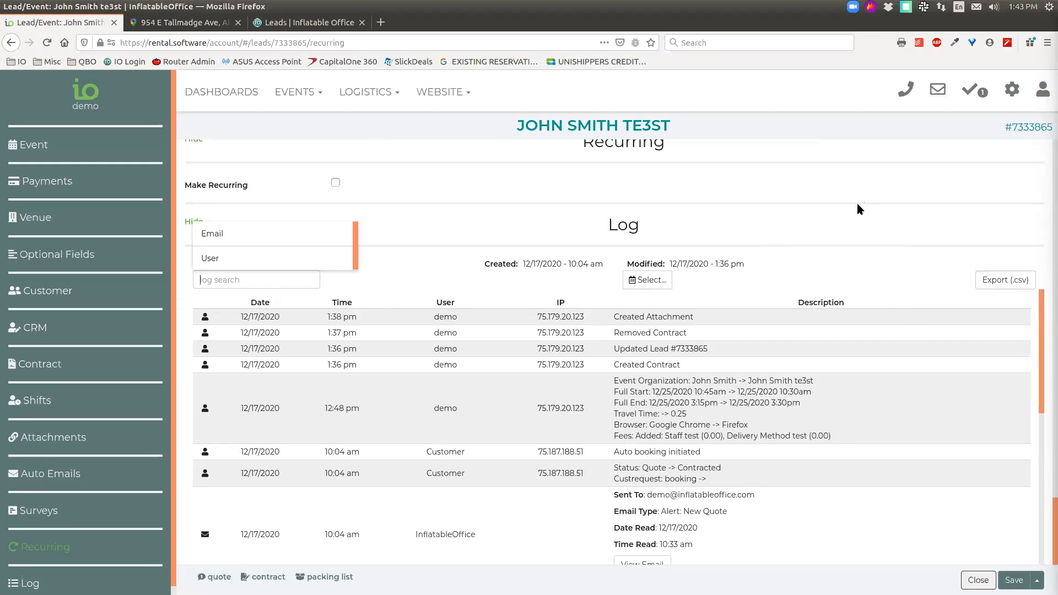
left_click_drag(589, 203, 407, 251)
left_click(397, 221)
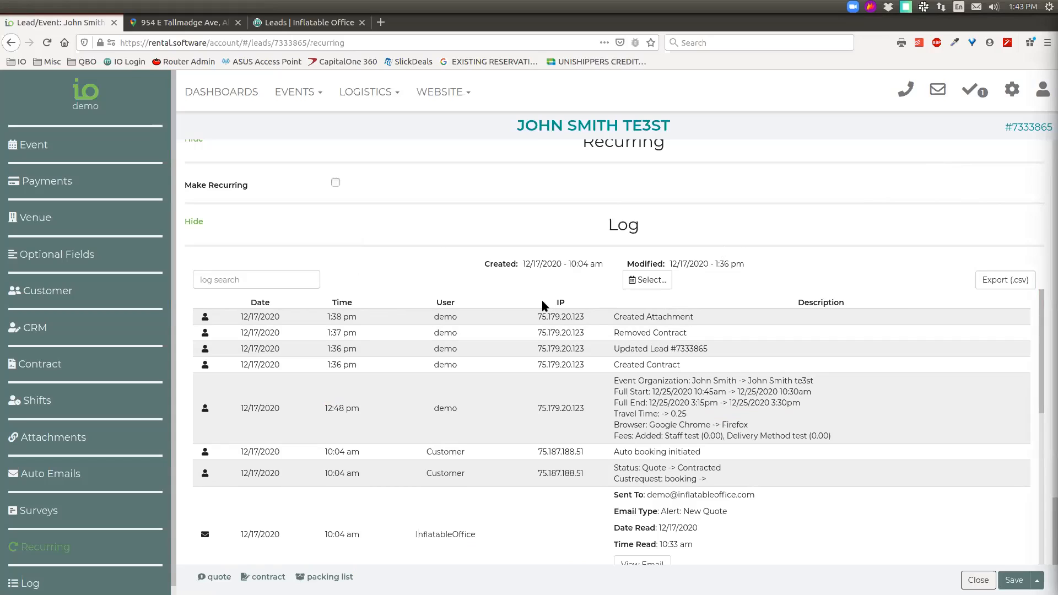
- Return to the lead's Event section and open the Email Center settings in a new browser tab
left_click(49, 145)
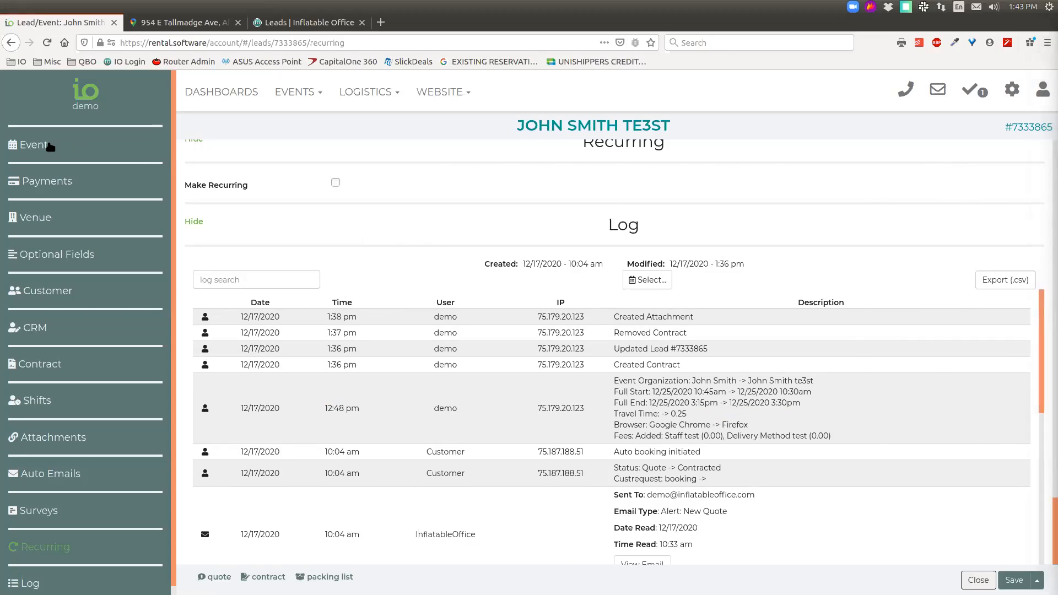
left_click(496, 314)
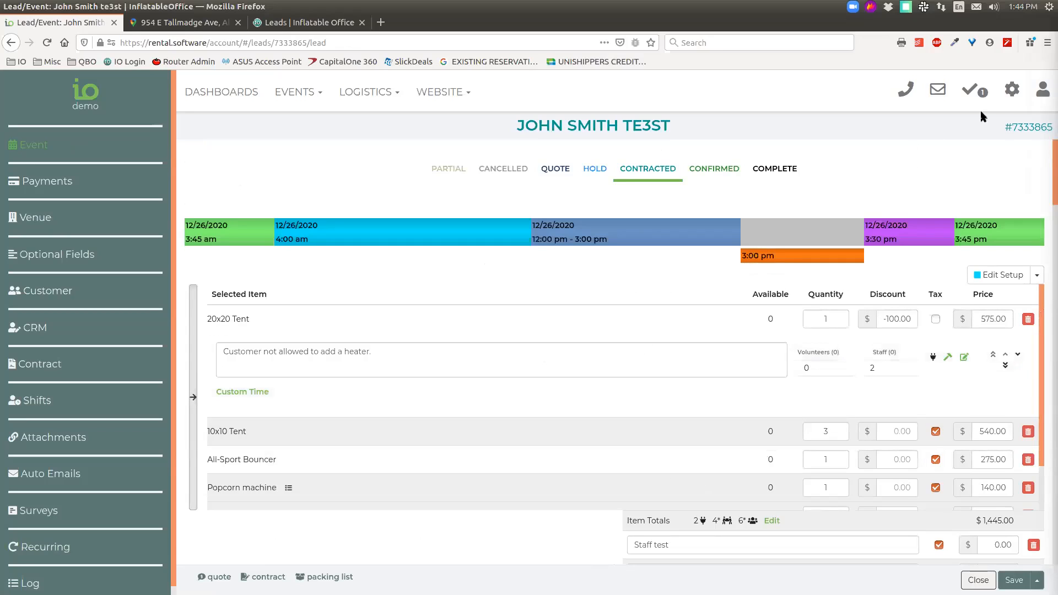
left_click(1012, 90)
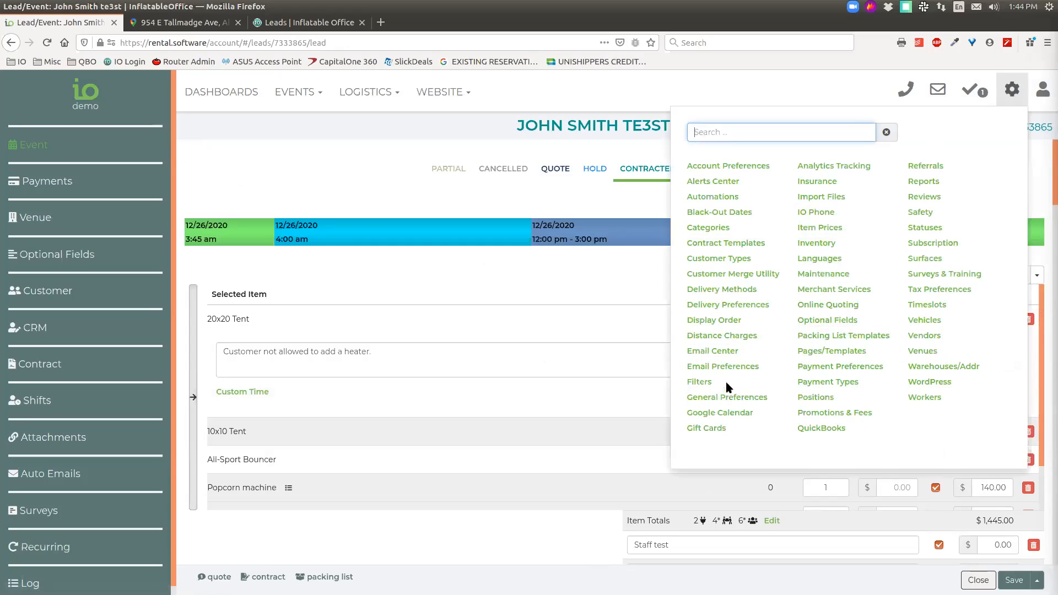
middle_click(716, 352)
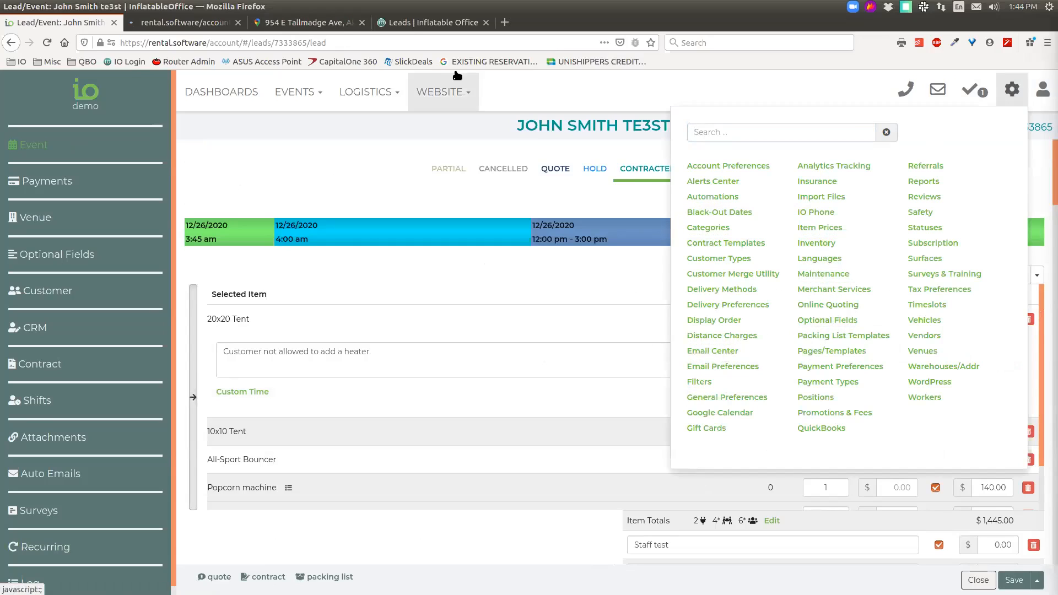
left_click(1006, 96)
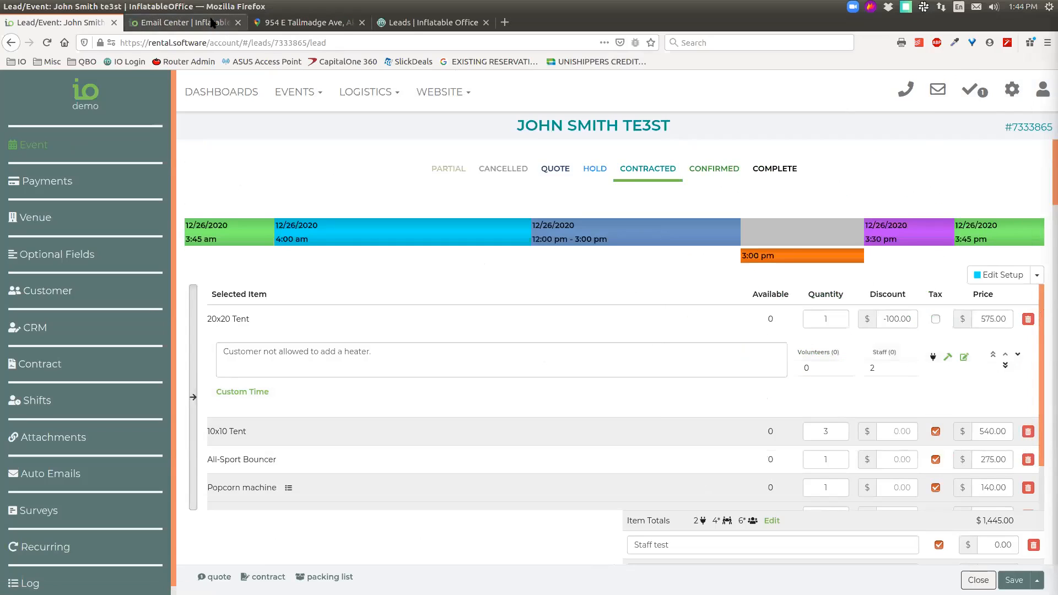
- Open the Automation - Charge Card - Notify of Decline Payment Declined Alert Customer email and go to its help info
left_click(220, 23)
left_click(422, 221)
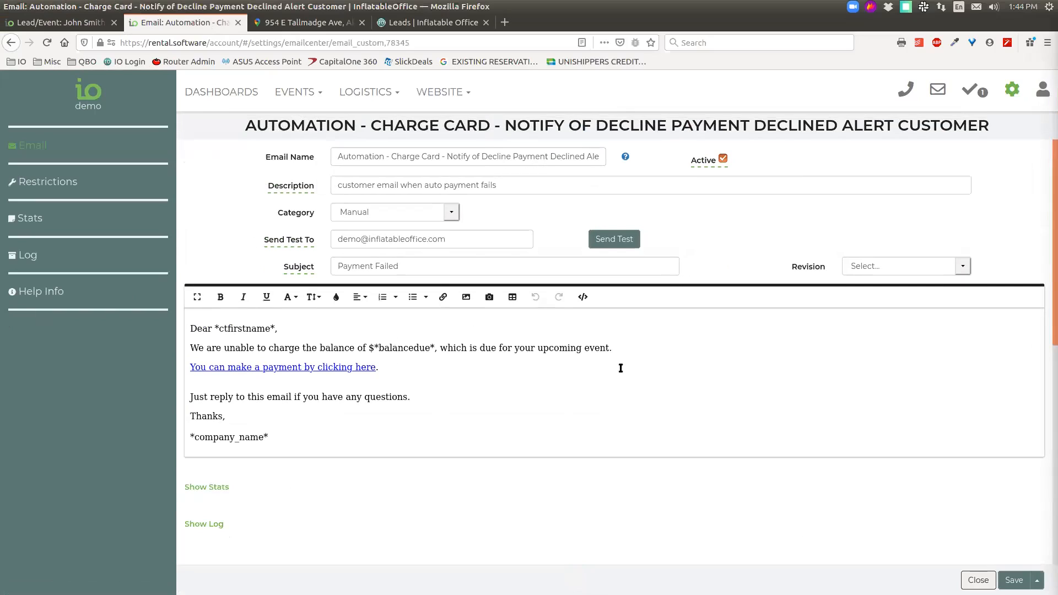
left_click(22, 292)
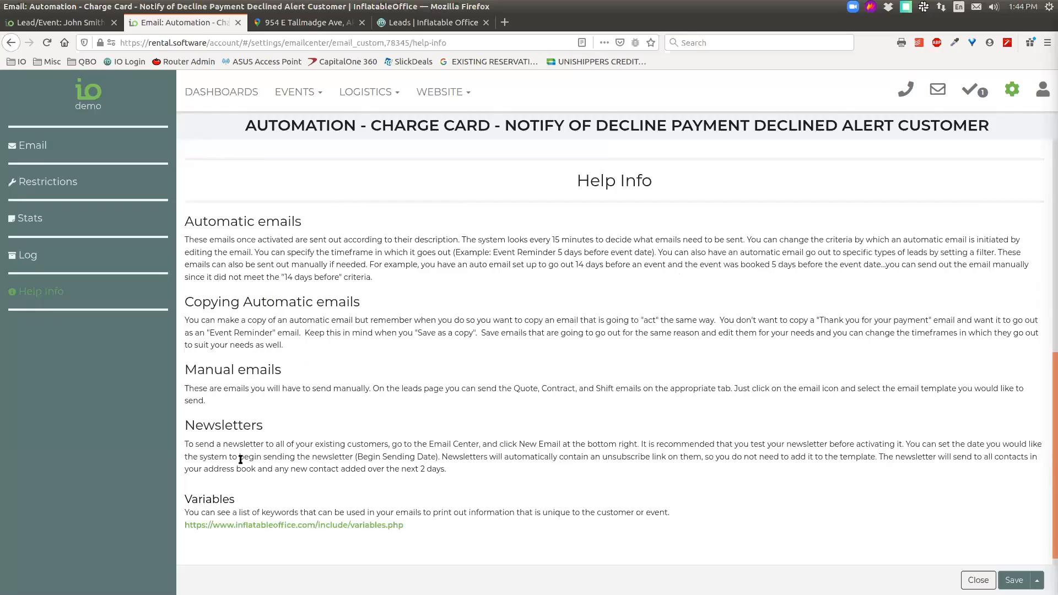
- Open the list of email variables from the help info and search the page for "notes"
left_click(281, 527)
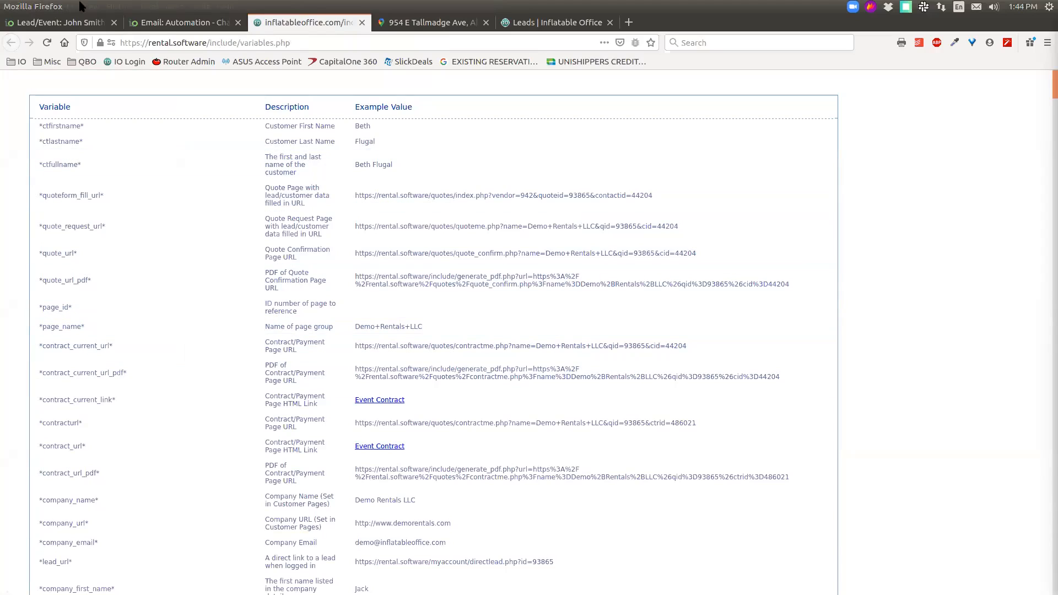
key("ctrl+f")
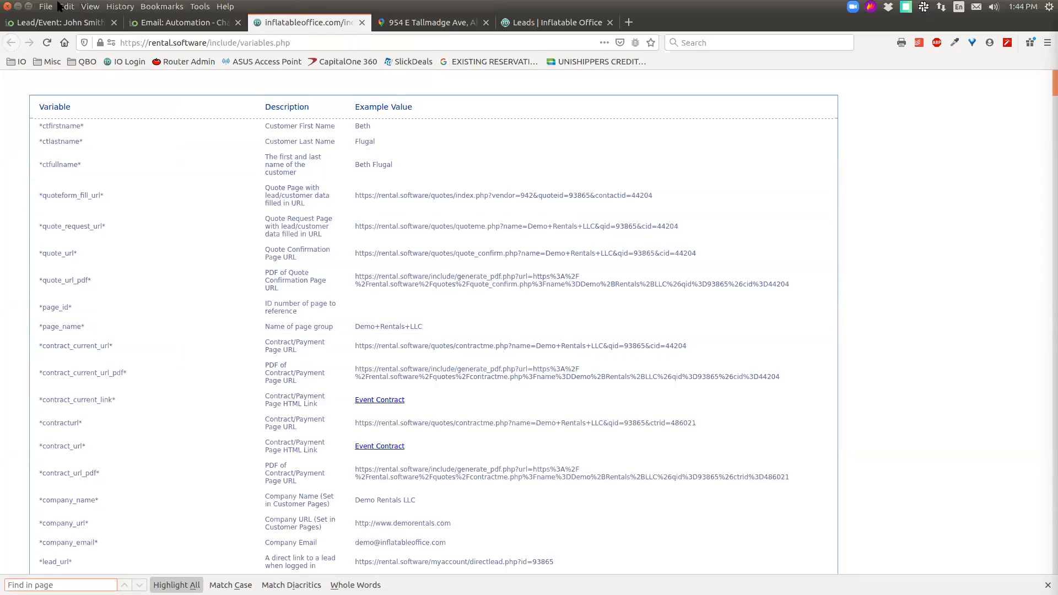
type("rental")
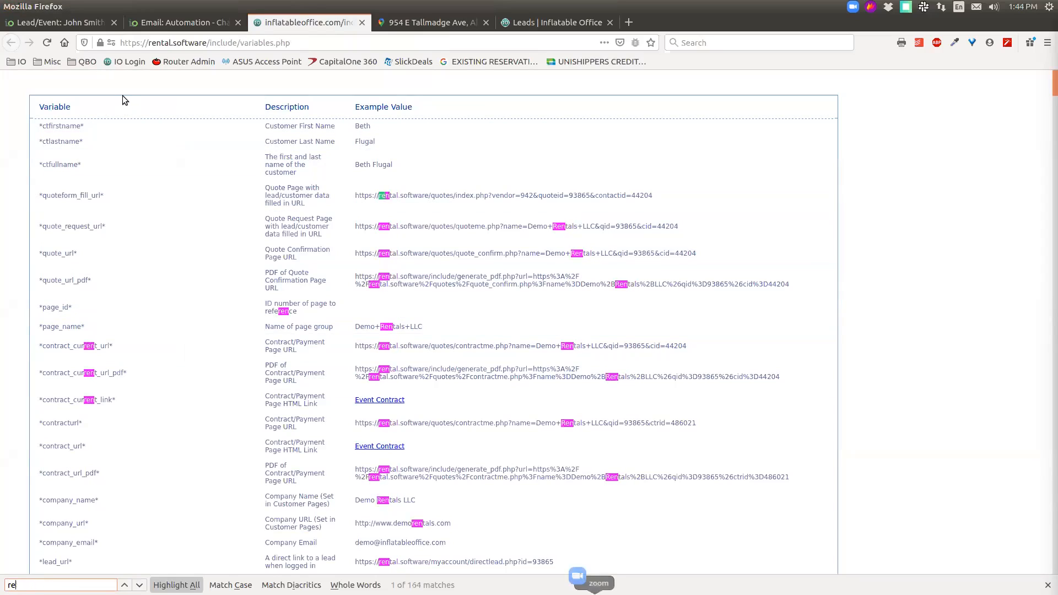
key("BackSpace")
key("BackSpace")
key("BackSpace")
key("BackSpace")
key("BackSpace")
type("notes")
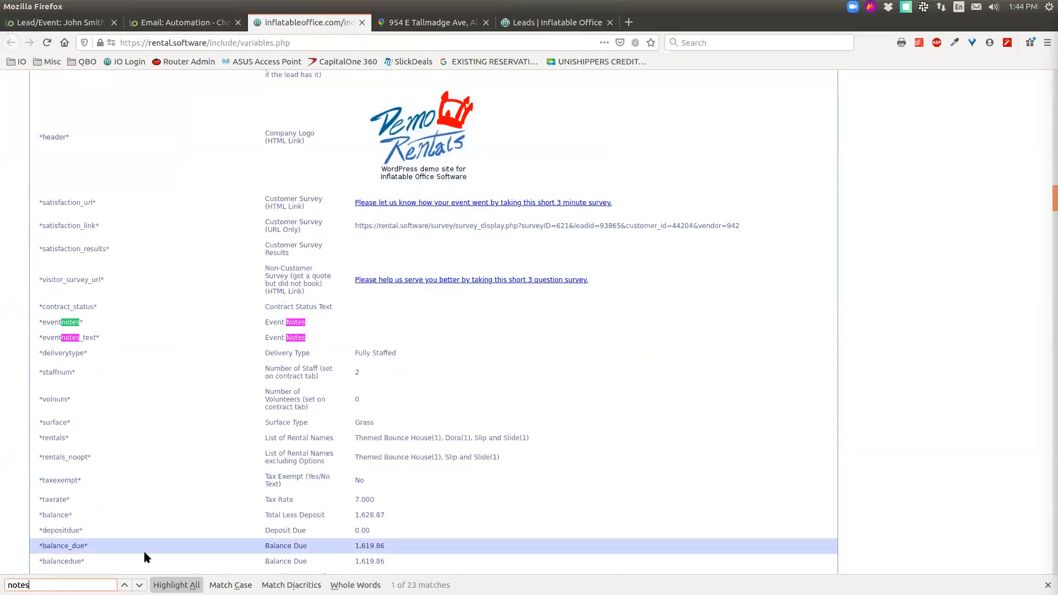
- Step through the "notes" matches in the variable list, past the event, customer and shift notes variables
left_click(139, 585)
left_click(139, 585)
left_click(139, 585)
left_click(139, 585)
left_click(139, 585)
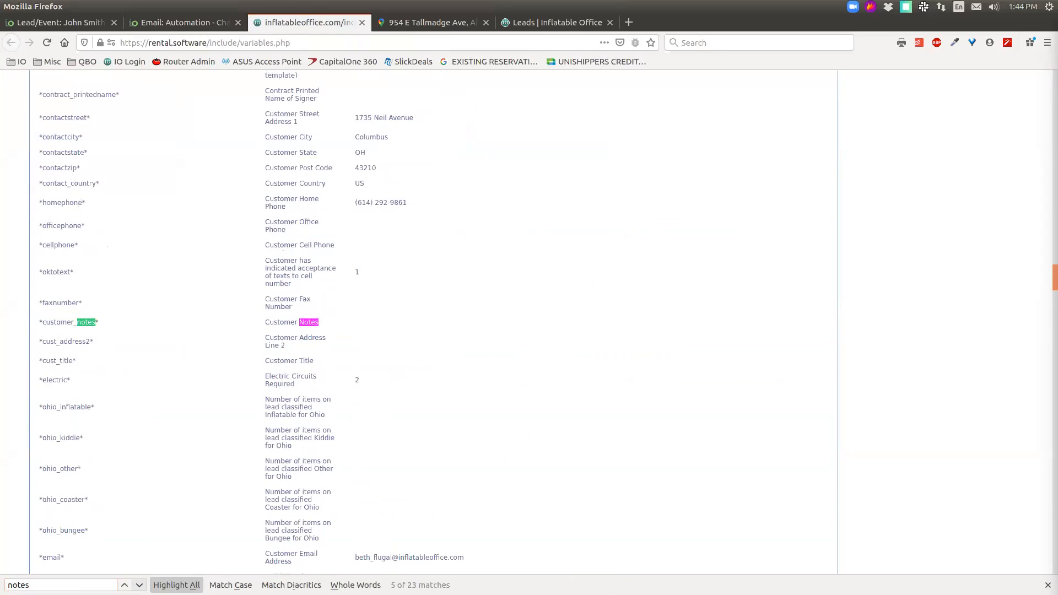
left_click(139, 585)
left_click(139, 585)
left_click(139, 585)
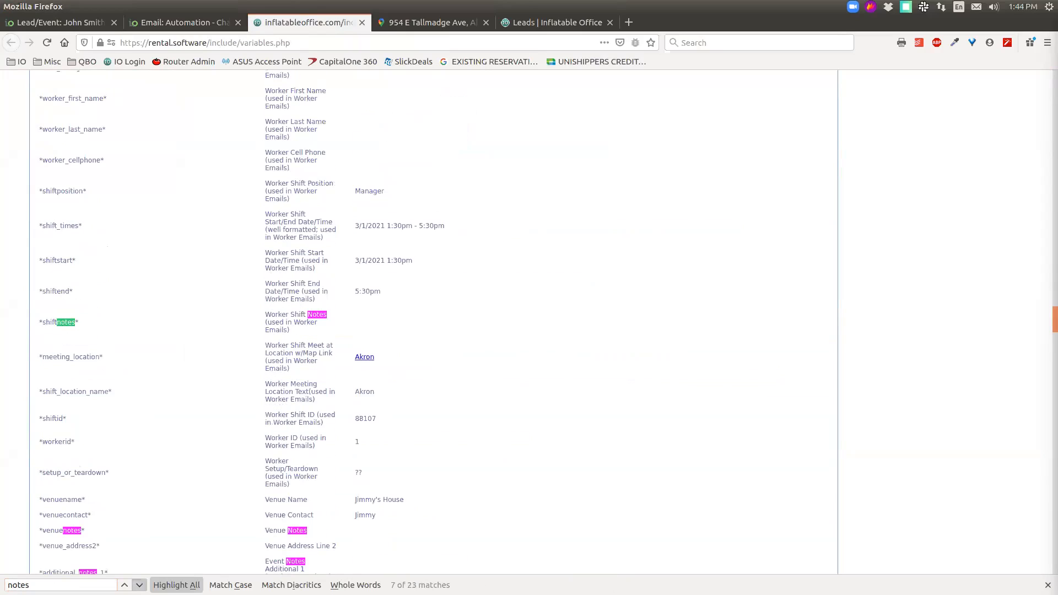
- Look through the rest of the variable list, including the fee loop and rental loop variables, down to the rental notes entries
scroll(269, 418, "down", 20)
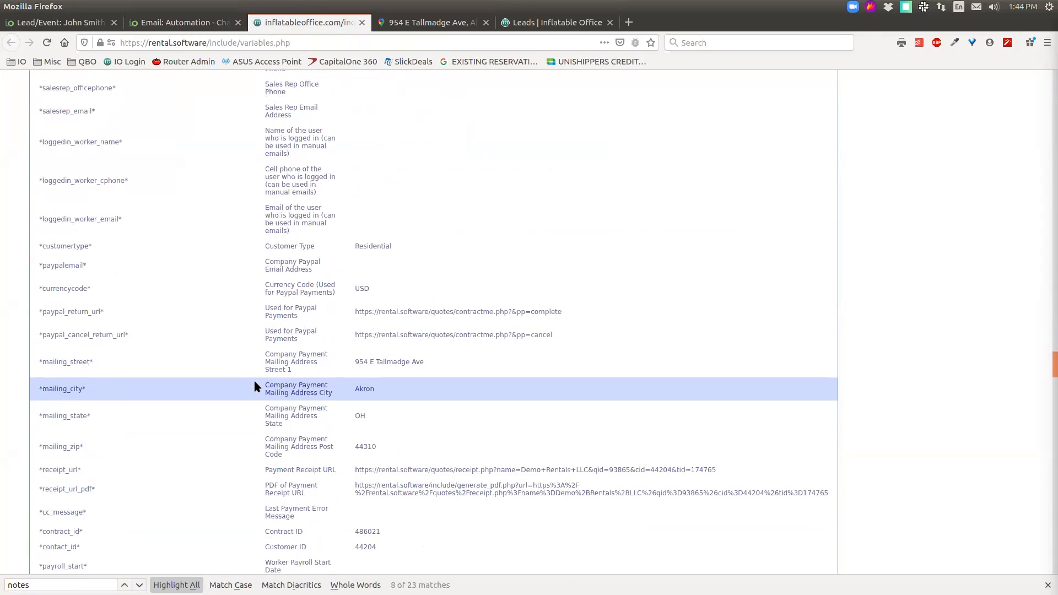
scroll(607, 335, "down", 1)
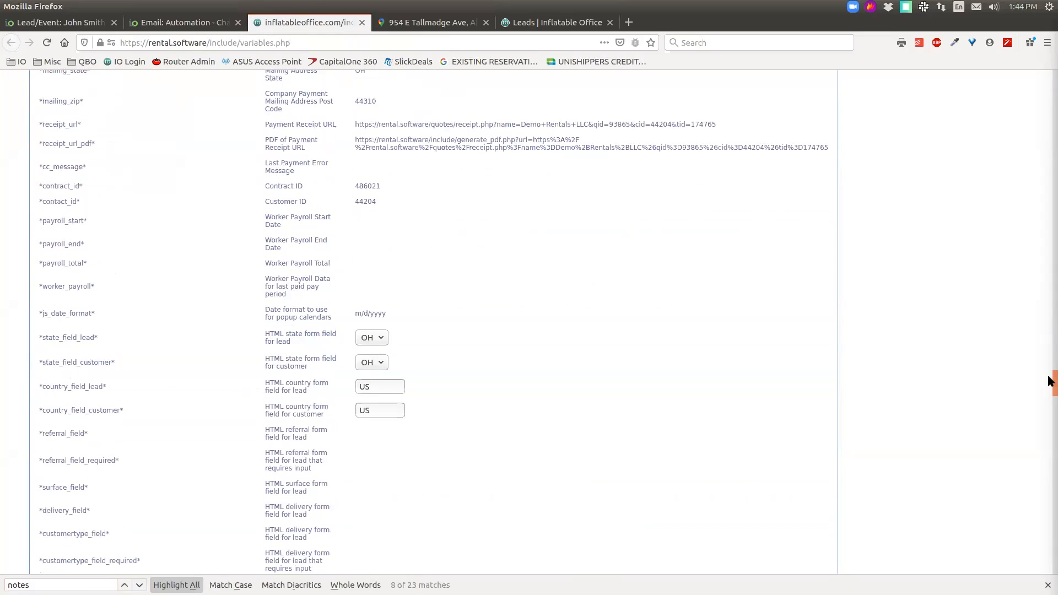
scroll(562, 378, "down", 10)
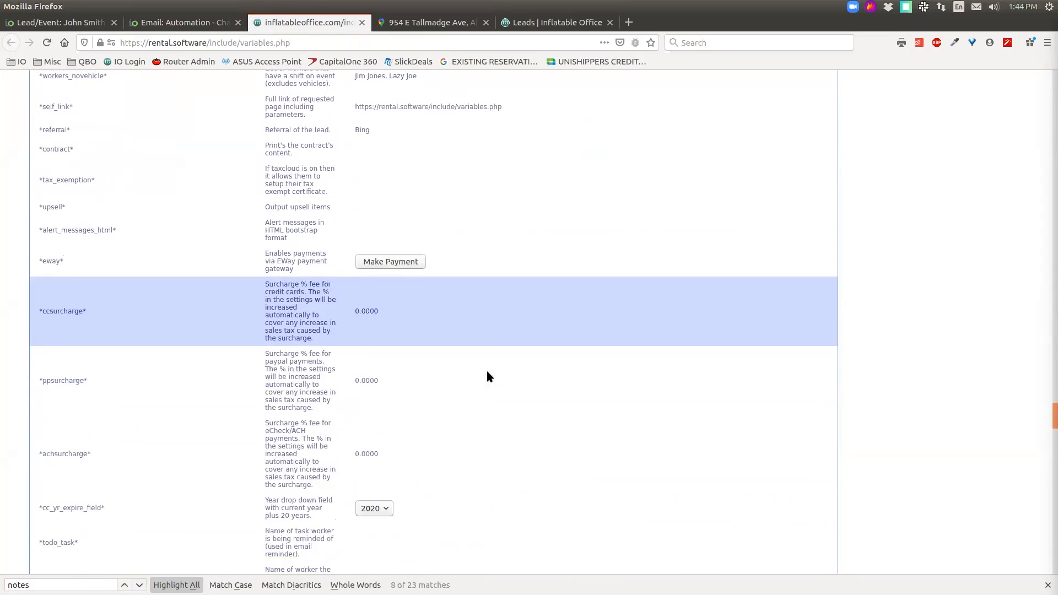
scroll(460, 351, "down", 15)
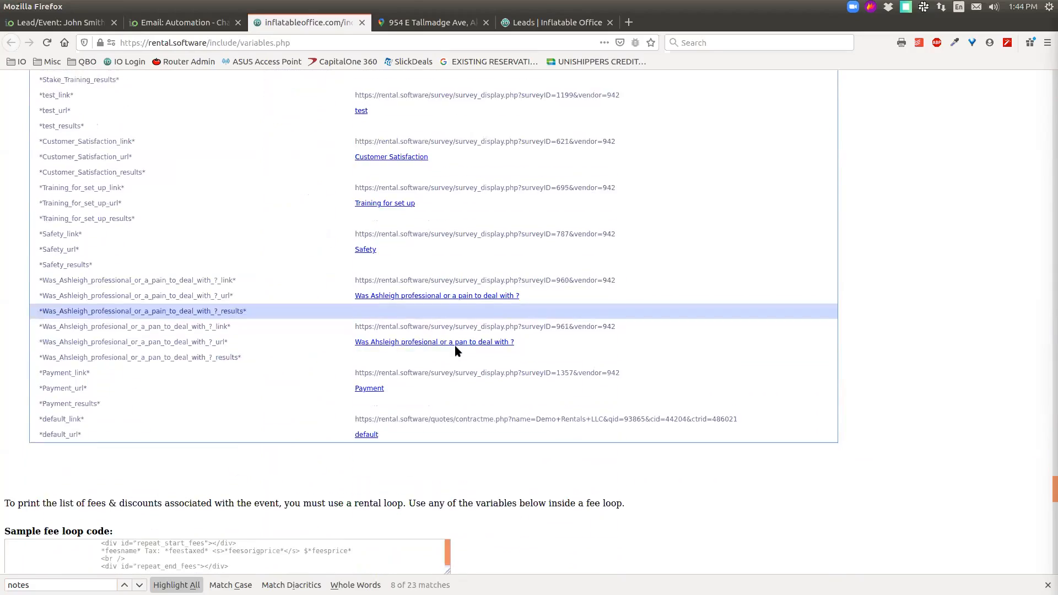
scroll(455, 353, "down", 3)
scroll(456, 347, "up", 3)
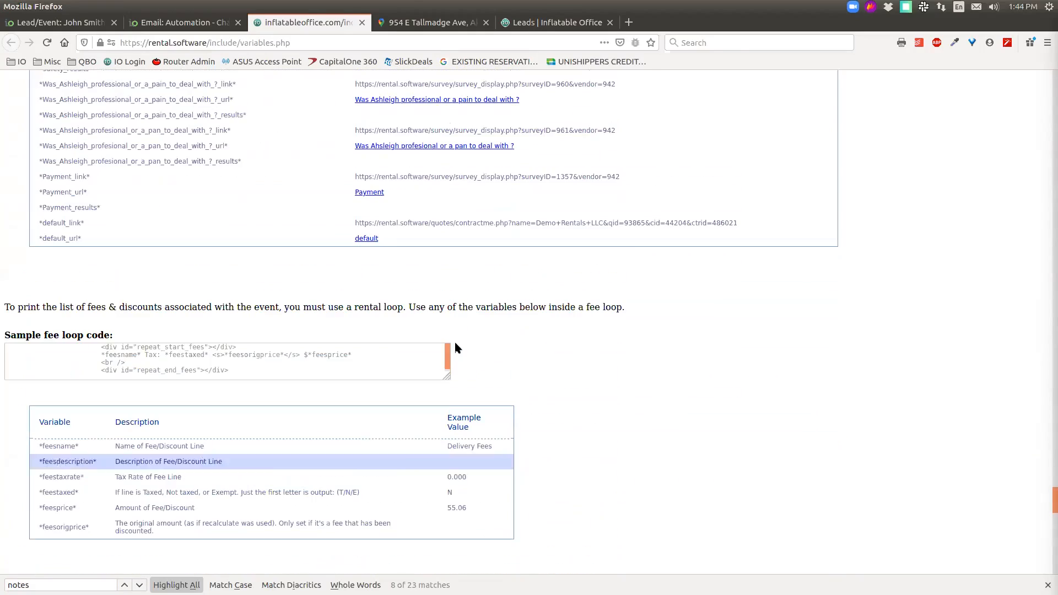
scroll(455, 344, "up", 3)
scroll(474, 343, "down", 3)
scroll(525, 334, "down", 10)
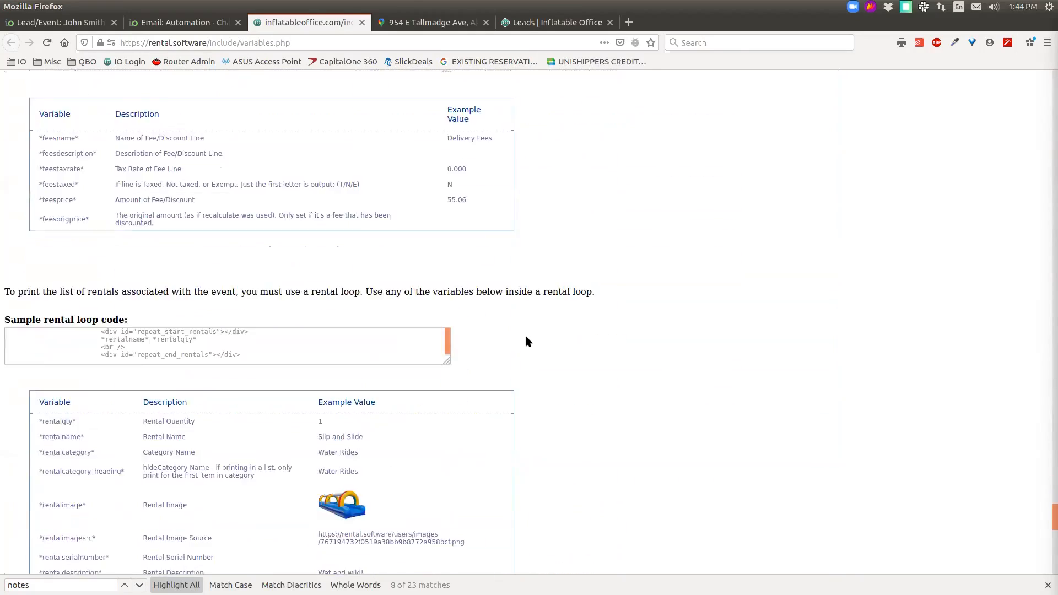
scroll(524, 335, "up", 2)
scroll(137, 357, "down", 3)
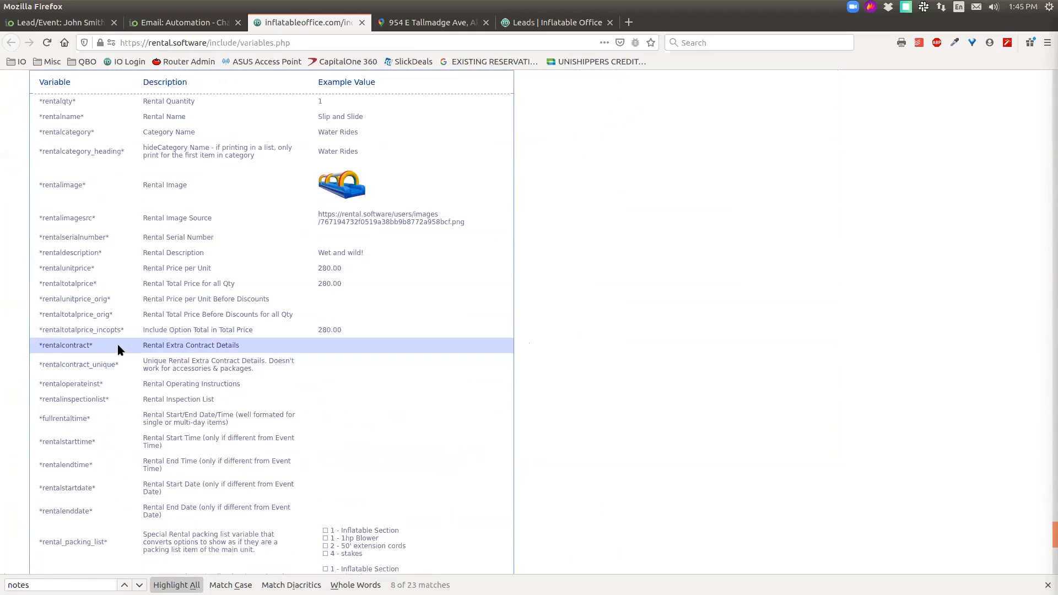
scroll(93, 436, "down", 2)
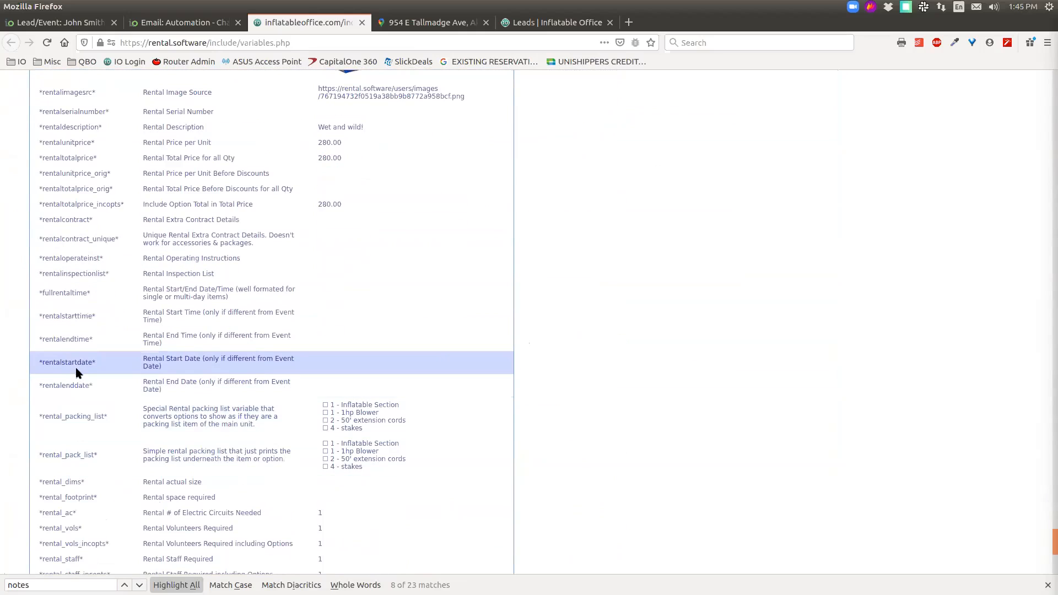
scroll(78, 371, "down", 5)
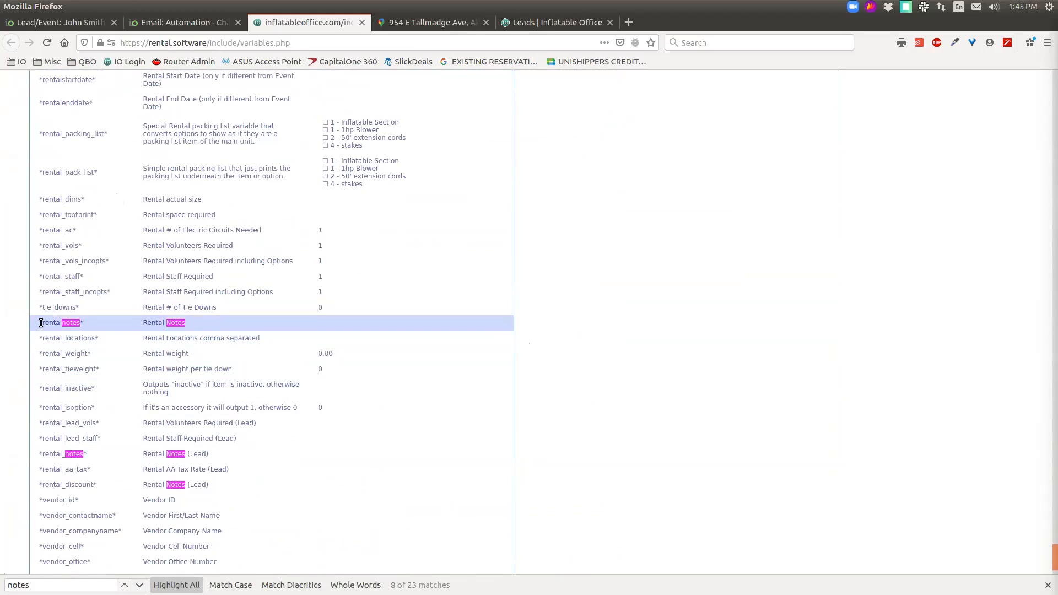
- Compare the *rentalnotes* and *rental_notes* variables and copy *rental_notes*, the lead's rental notes variable
left_click_drag(40, 322, 88, 325)
left_click(87, 326)
left_click_drag(86, 326, 35, 329)
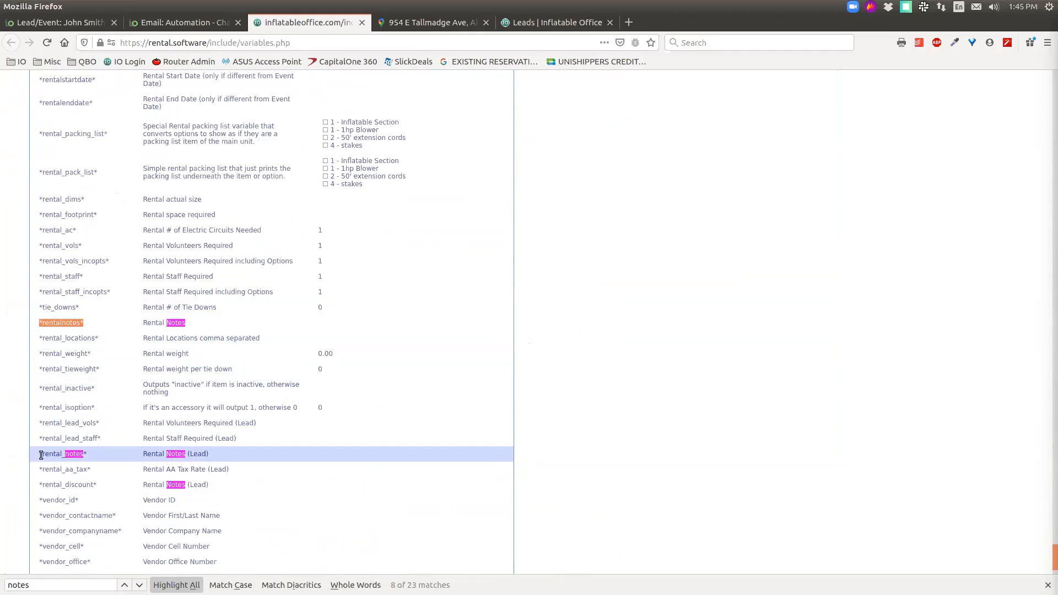
left_click_drag(40, 456, 49, 456)
triple_click(200, 453)
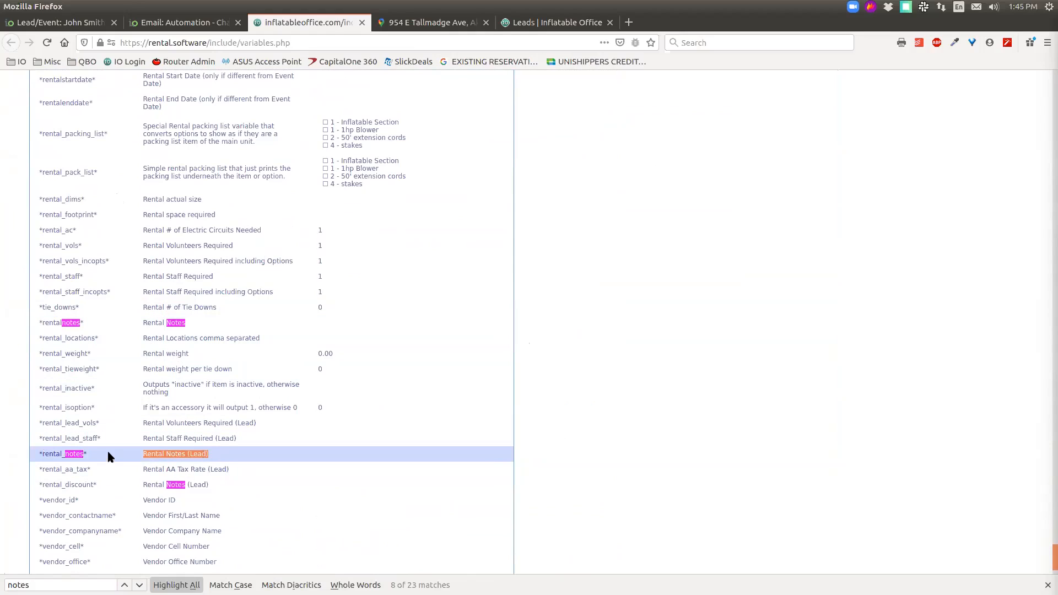
left_click_drag(83, 456, 39, 456)
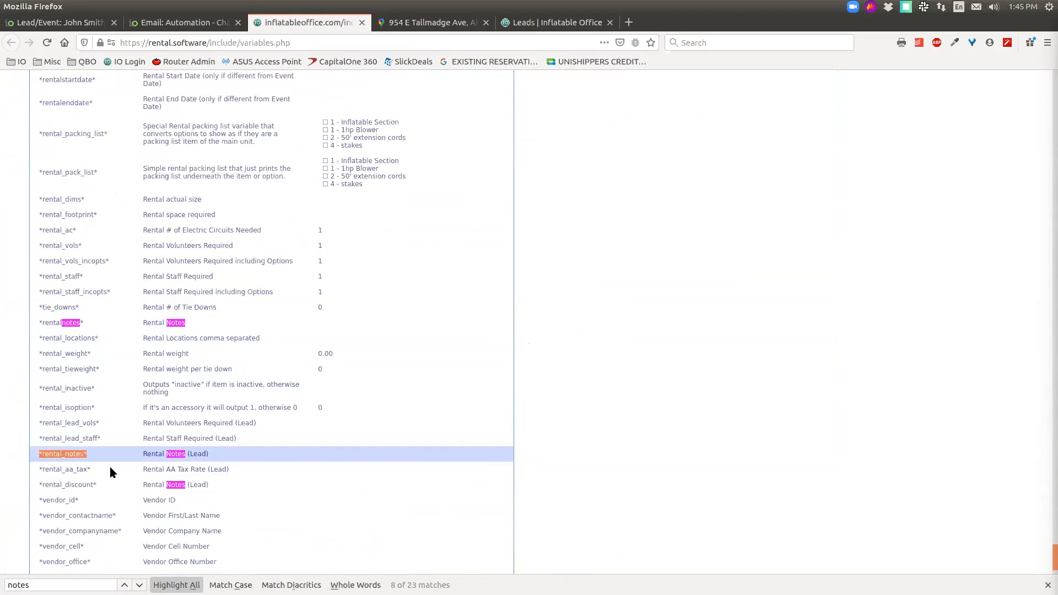
right_click(76, 454)
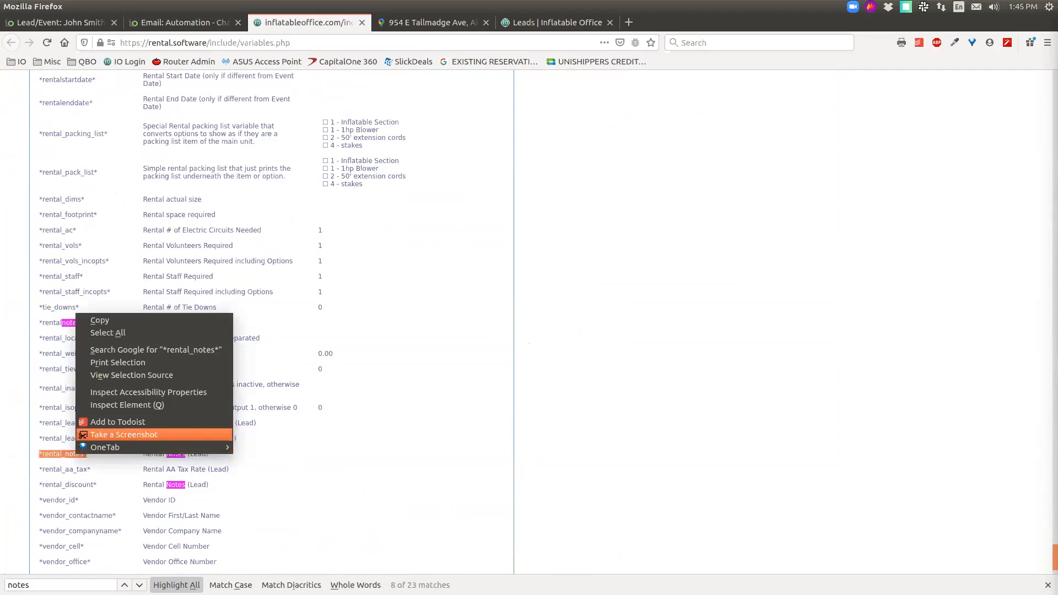
left_click(99, 321)
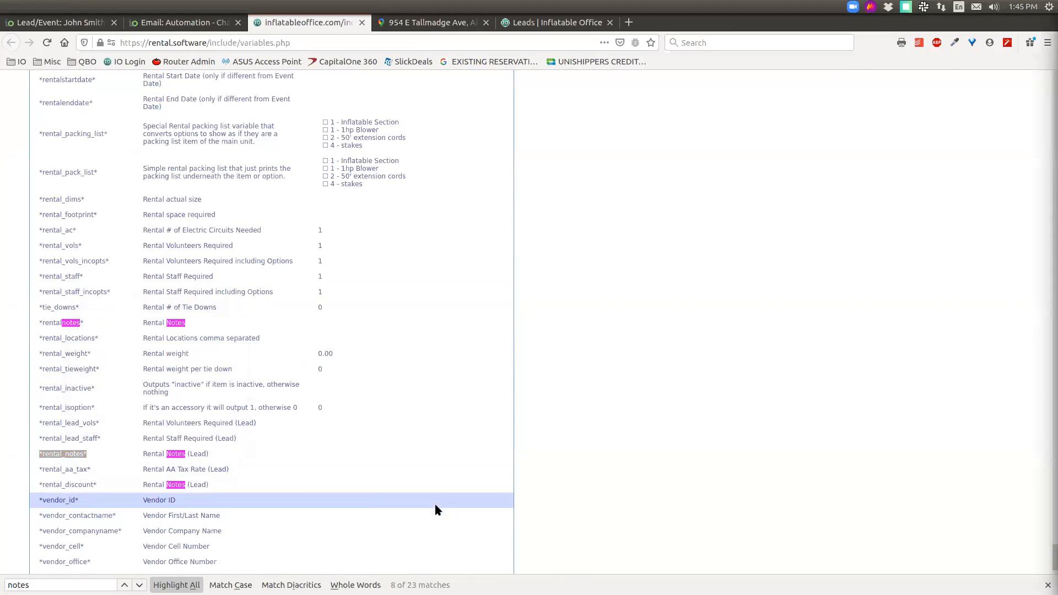
- Return to the declined-payment email, close it, and open the default contract template from the settings
scroll(283, 288, "up", 7)
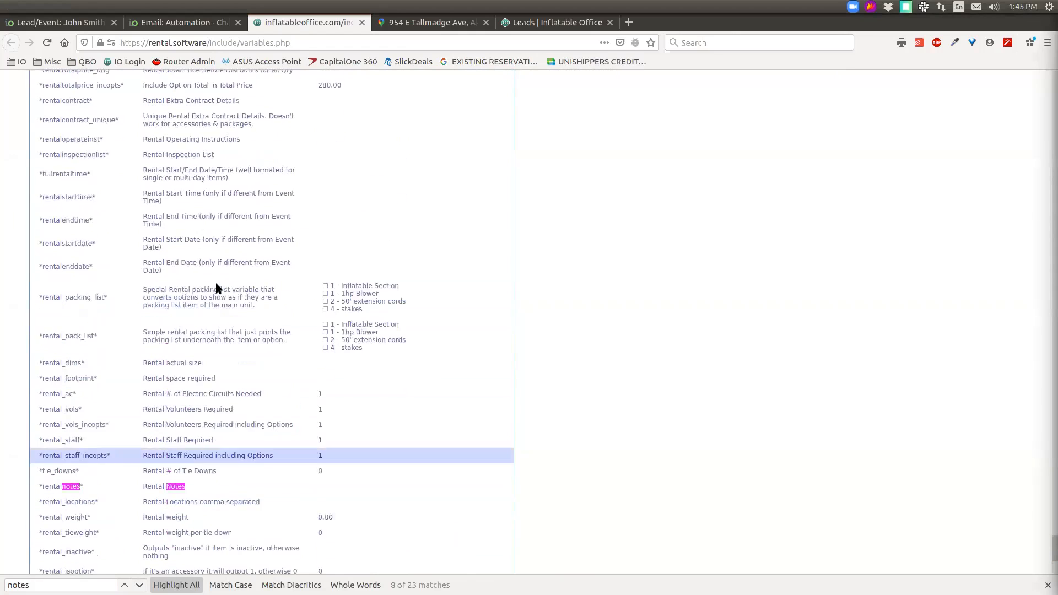
left_click(188, 21)
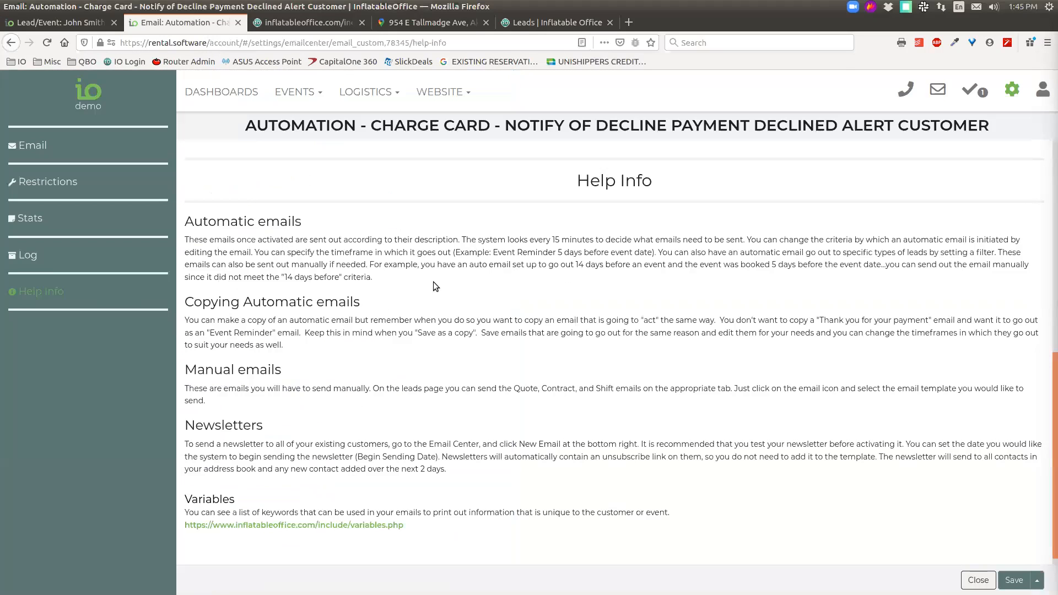
scroll(422, 279, "up", 3)
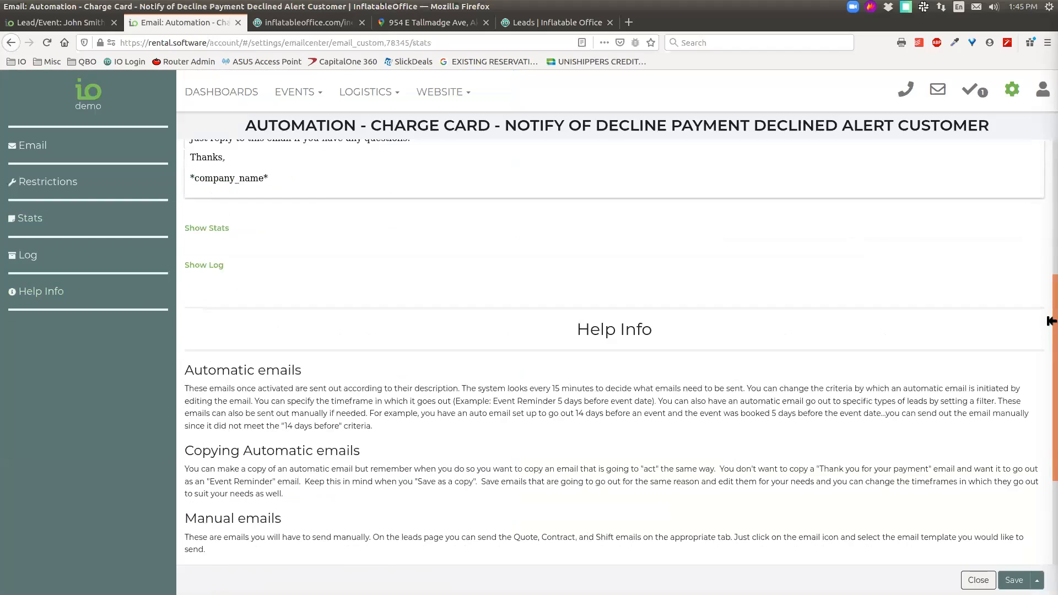
scroll(634, 237, "up", 4)
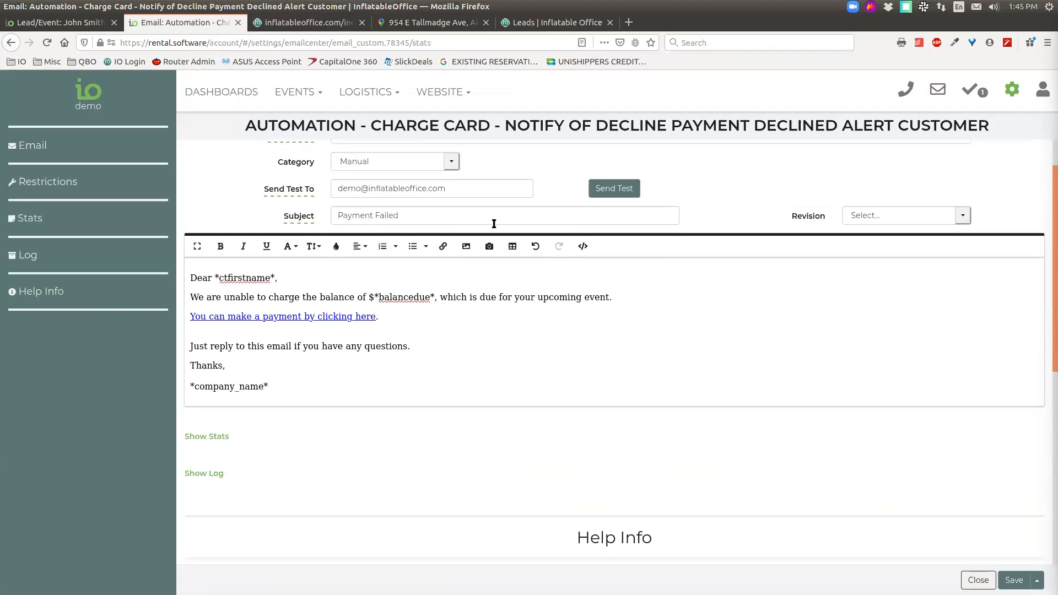
left_click(978, 580)
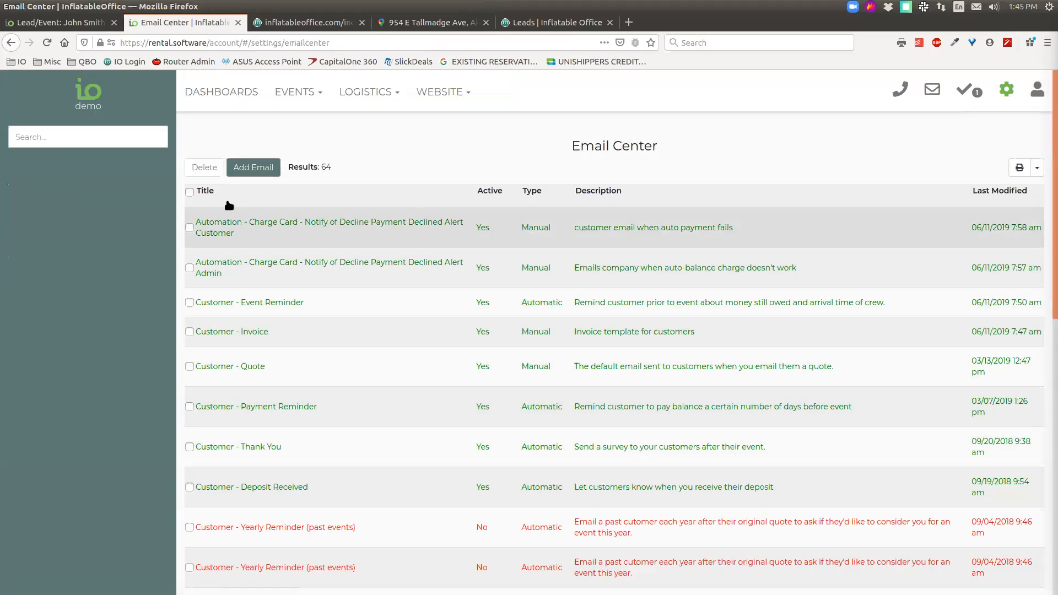
left_click(1007, 89)
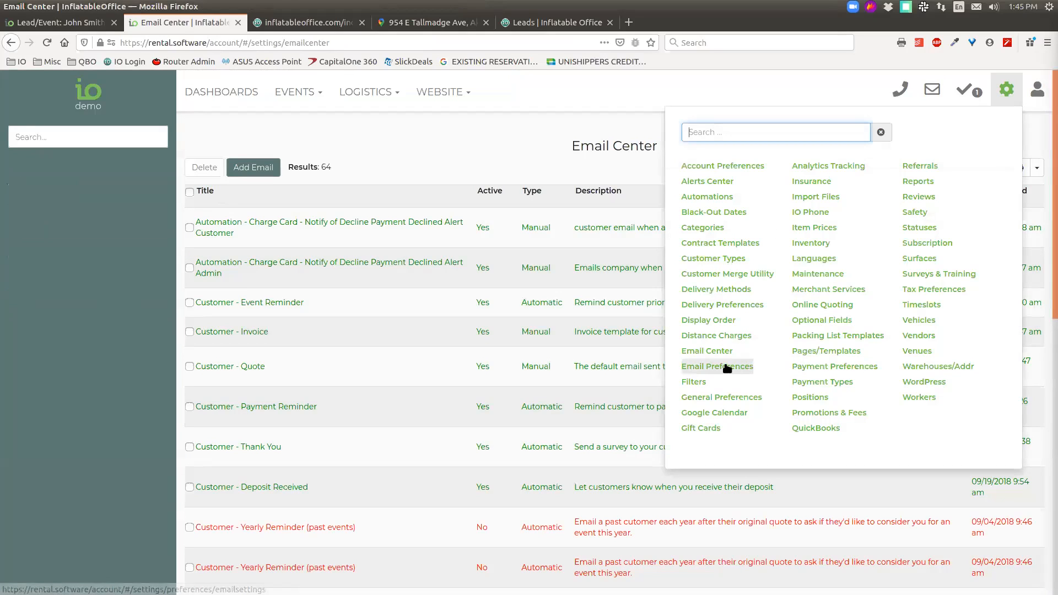
left_click(721, 244)
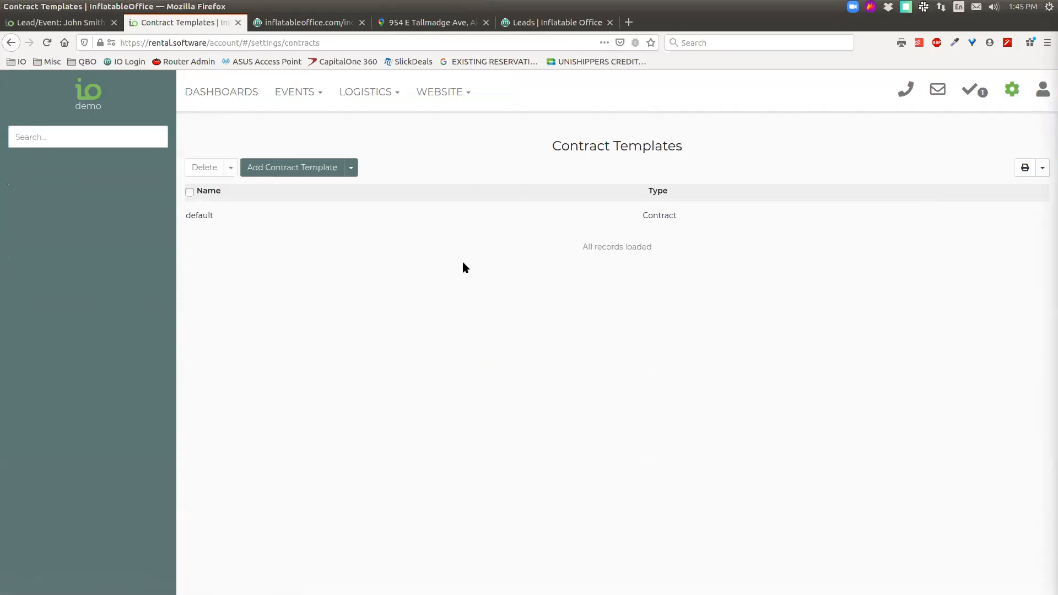
left_click(366, 216)
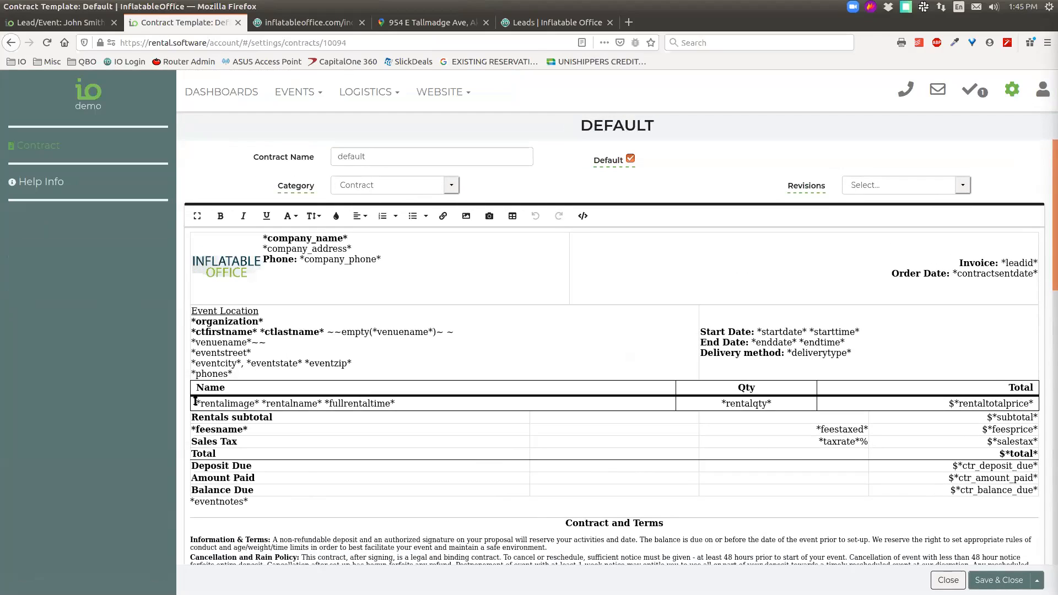
- Add the *rental_notes* variable after *fullrentaltime* in the Name column of the contract's rental item row
left_click_drag(195, 404, 427, 405)
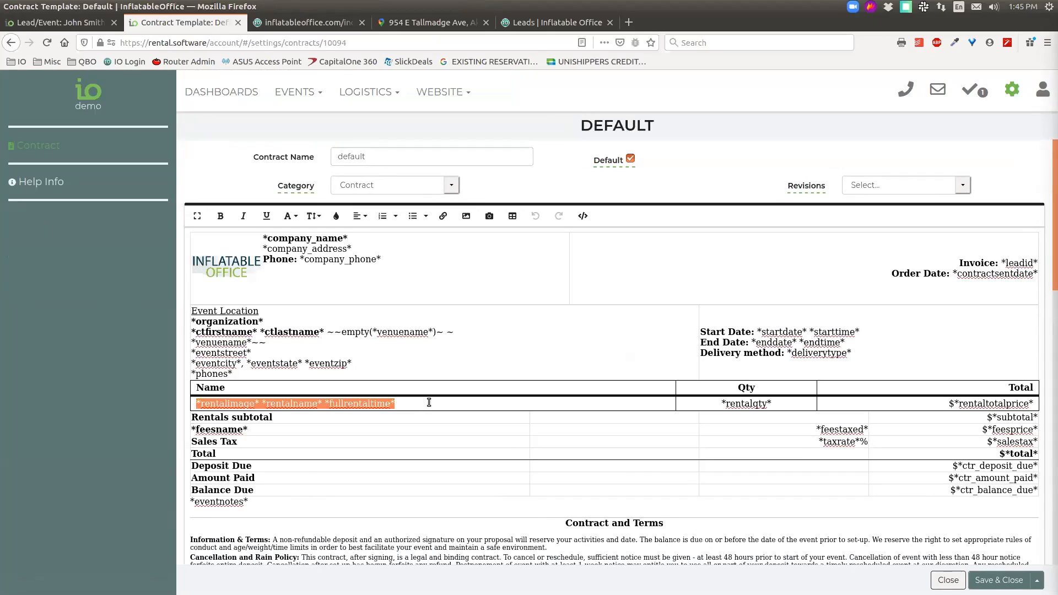
left_click(429, 403)
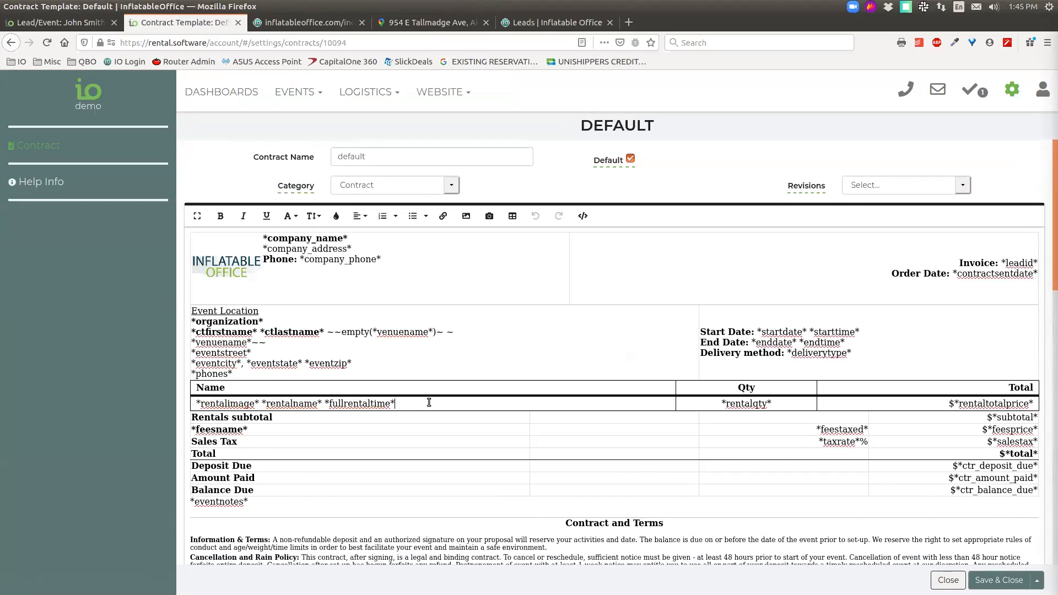
type("*rental_notes*")
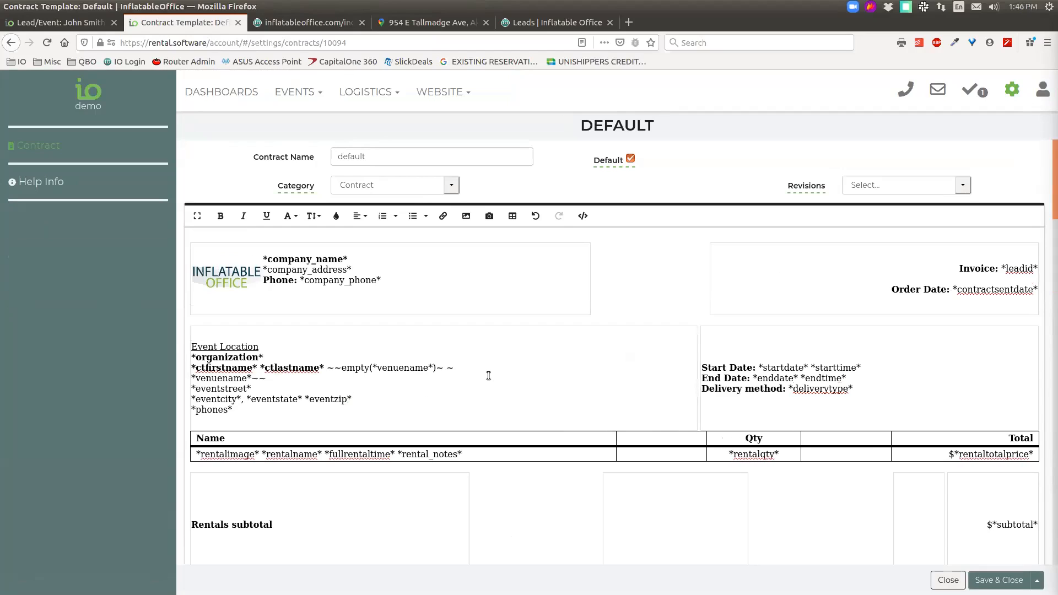
- Check the added *rental_notes* variable, close the contract template without saving, and return to the lead's Event section
scroll(489, 376, "down", 4)
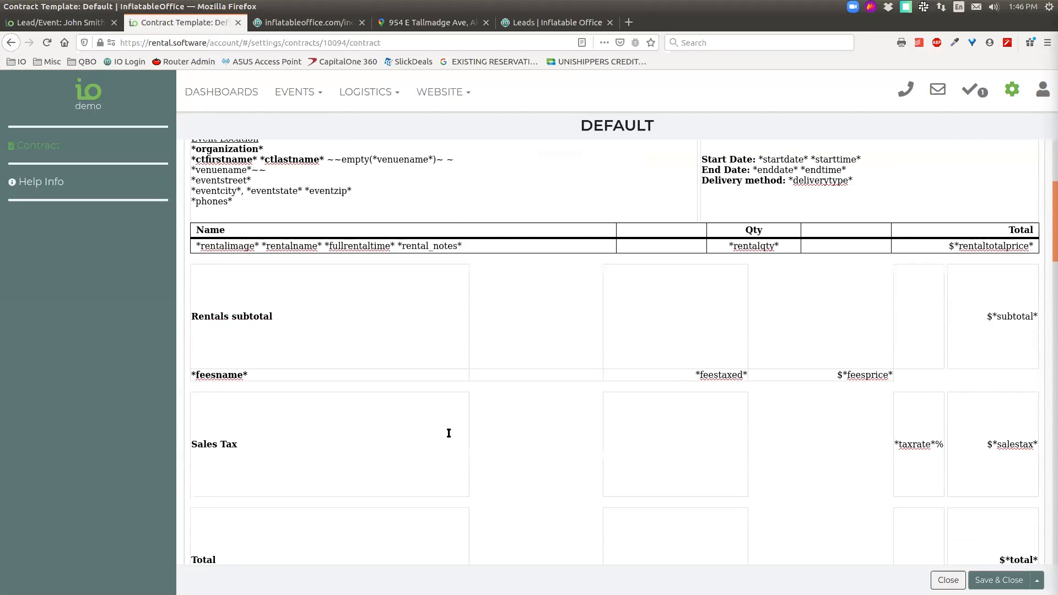
scroll(461, 468, "down", 1)
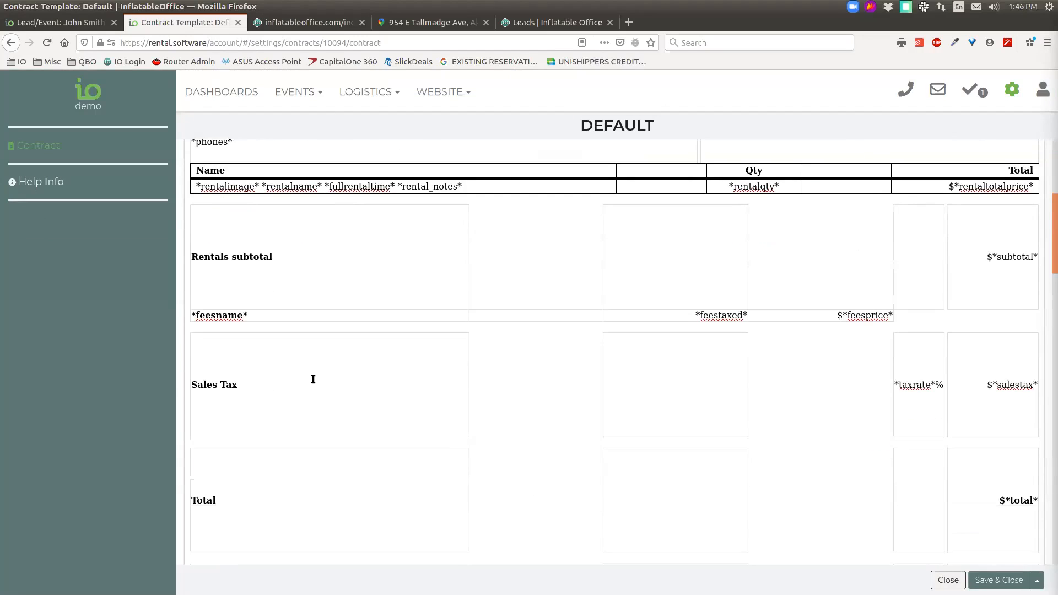
scroll(379, 392, "up", 3)
left_click_drag(481, 364, 399, 368)
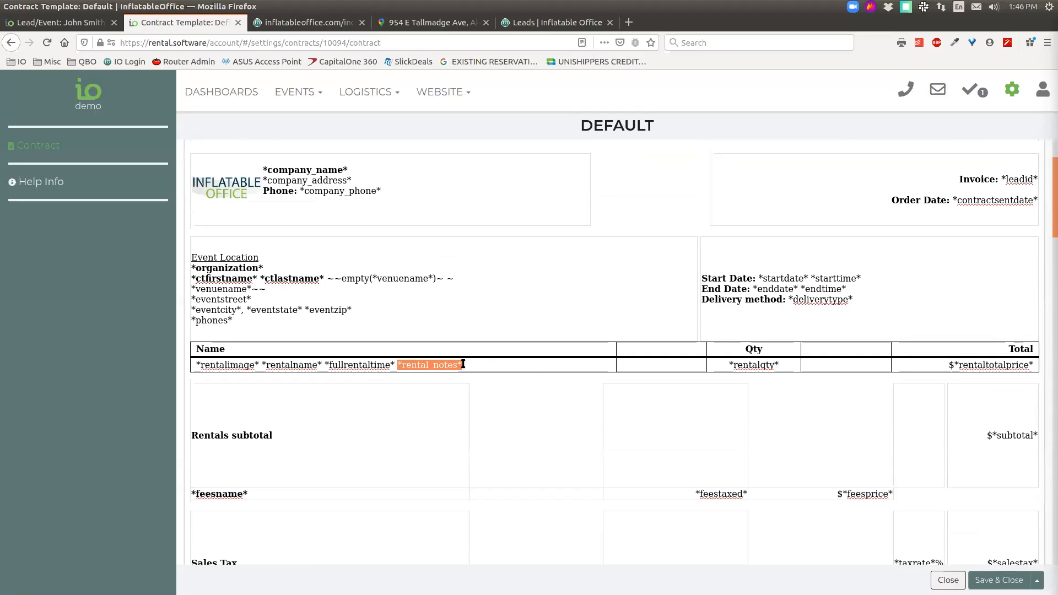
left_click(948, 580)
left_click(94, 23)
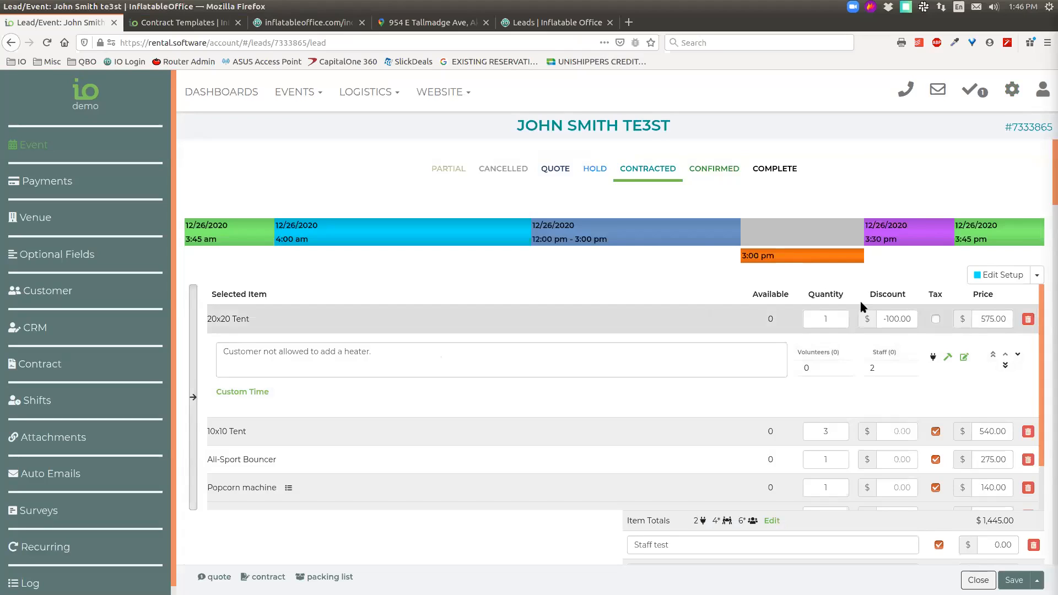
- Expand and collapse the 20x20 Tent item's details to review its rental note, staffing and custom time options
left_click(509, 324)
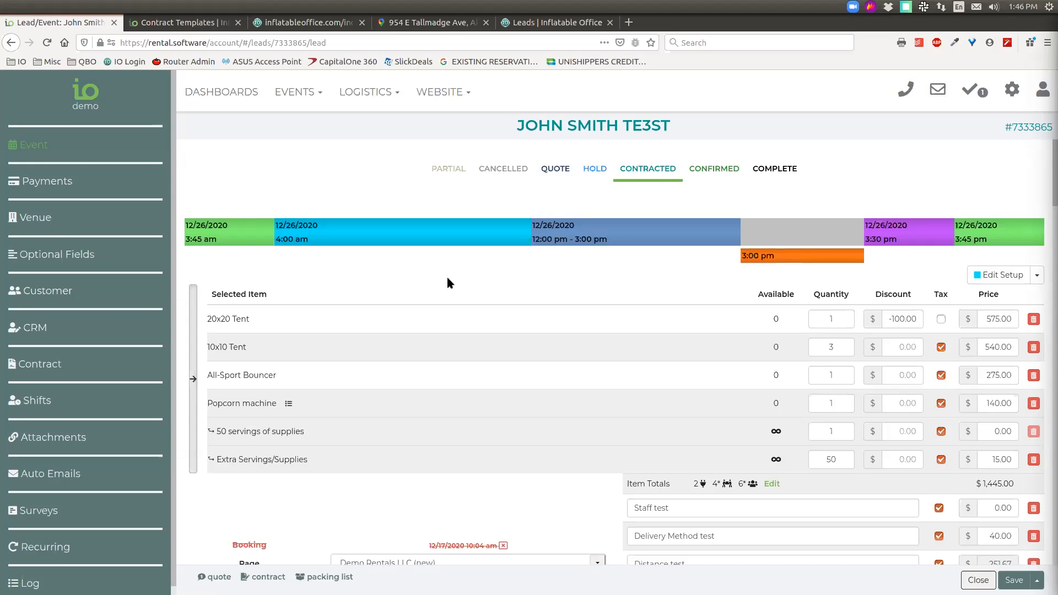
left_click(407, 319)
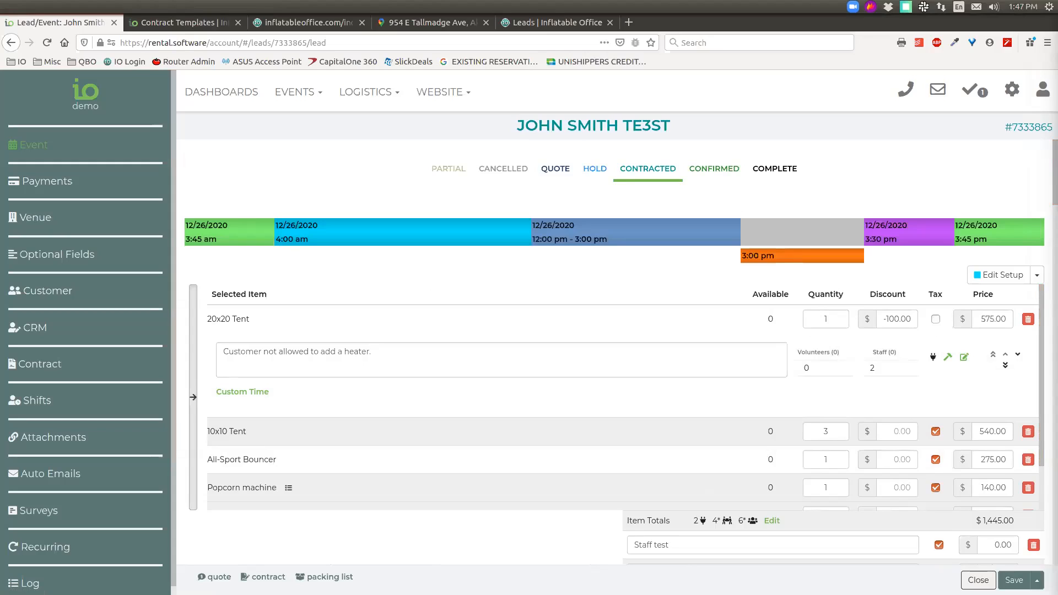
left_click(457, 322)
left_click(461, 322)
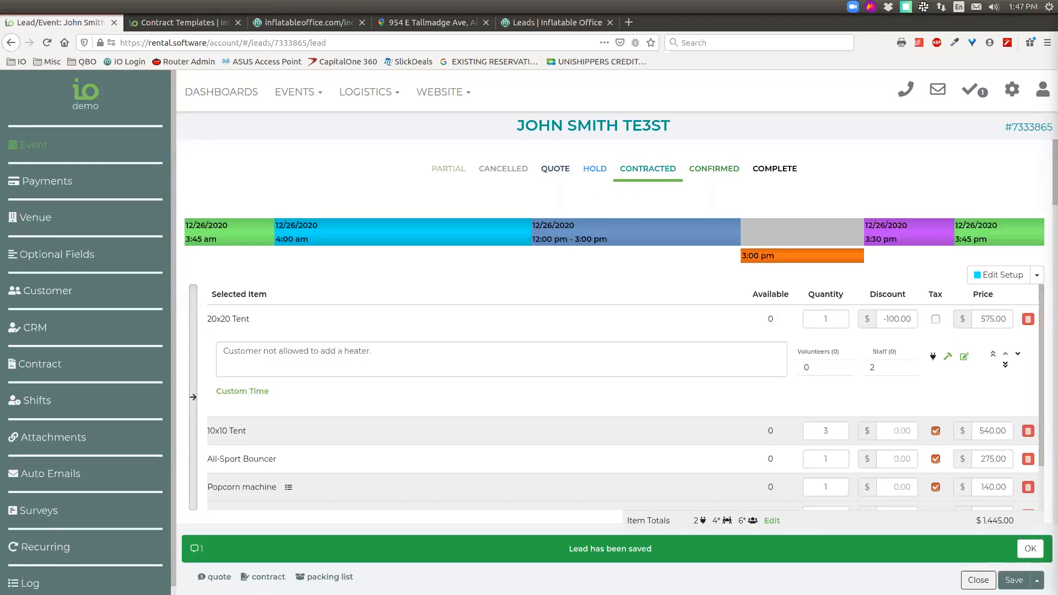
left_click(425, 321)
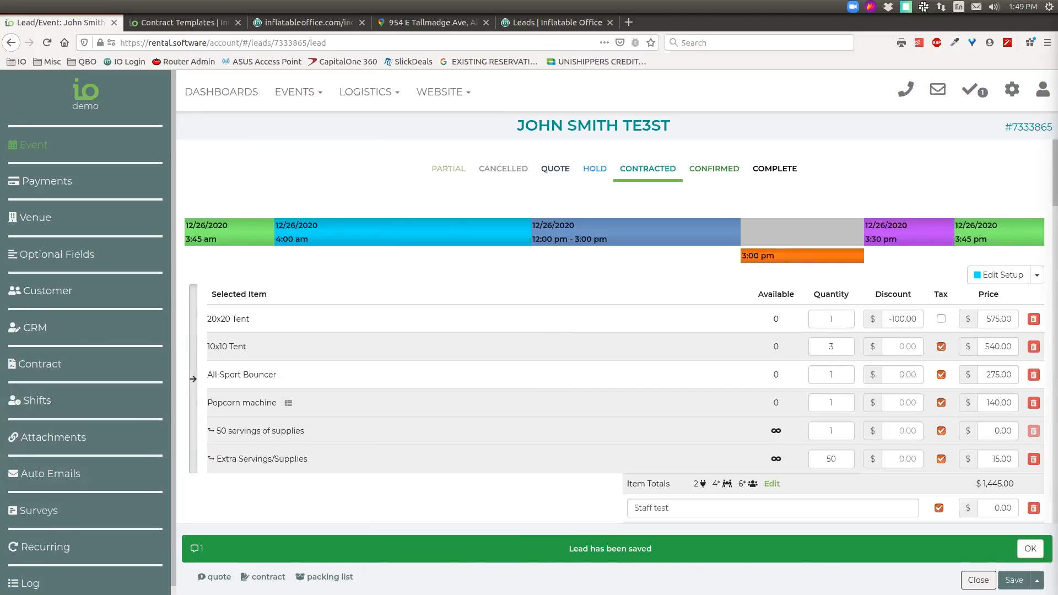
left_click(375, 324)
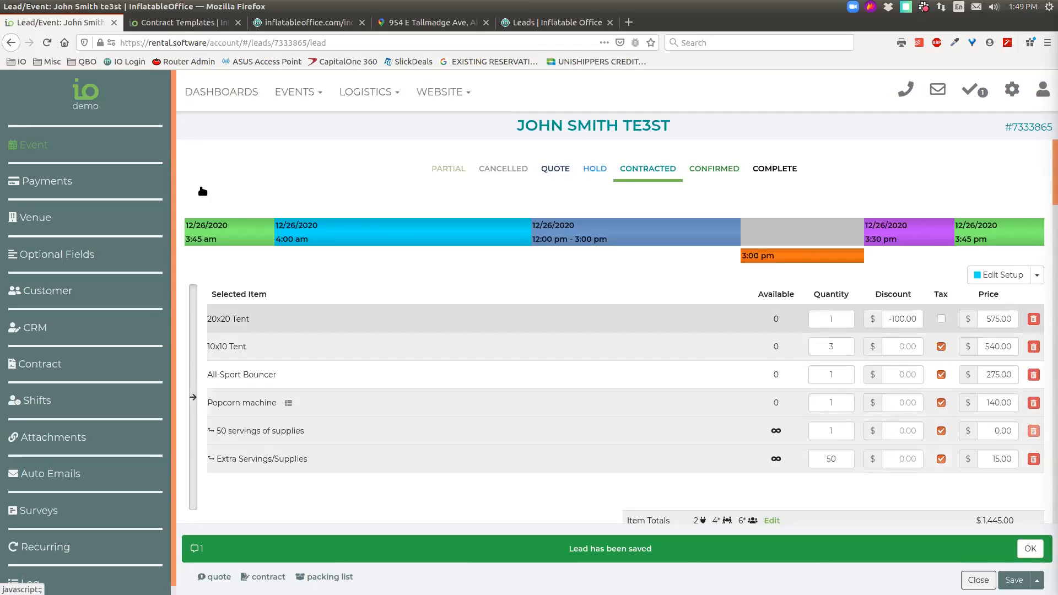
- Open the default contract template and add "Funflicks is providing *rental_notes*" after *fullrentaltime* in the Name column of the rental item row
left_click(182, 22)
left_click(272, 219)
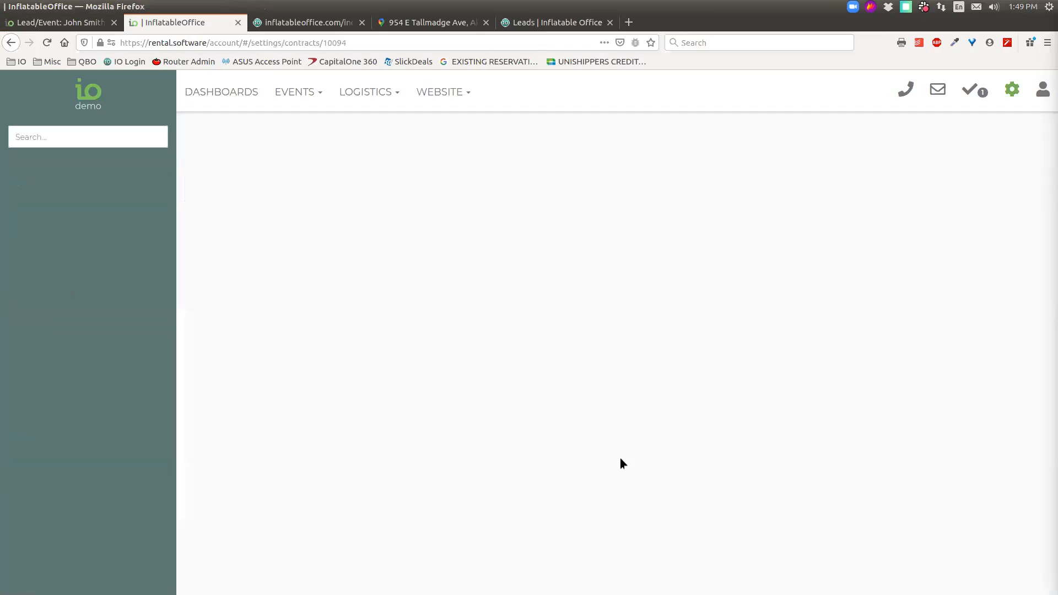
left_click(426, 405)
type("Funflicks if")
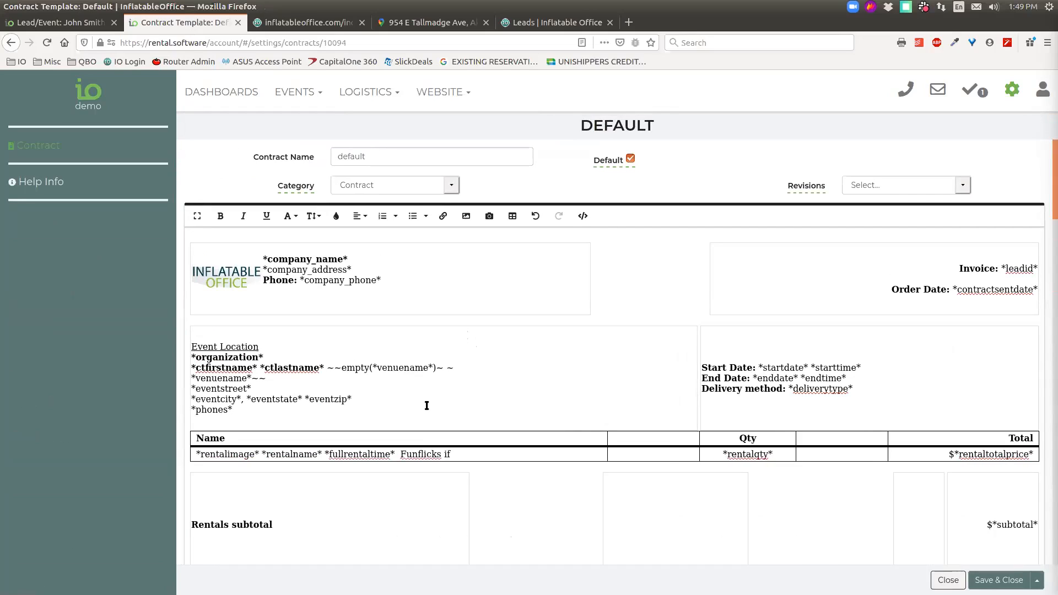
key("BackSpace")
type("s p")
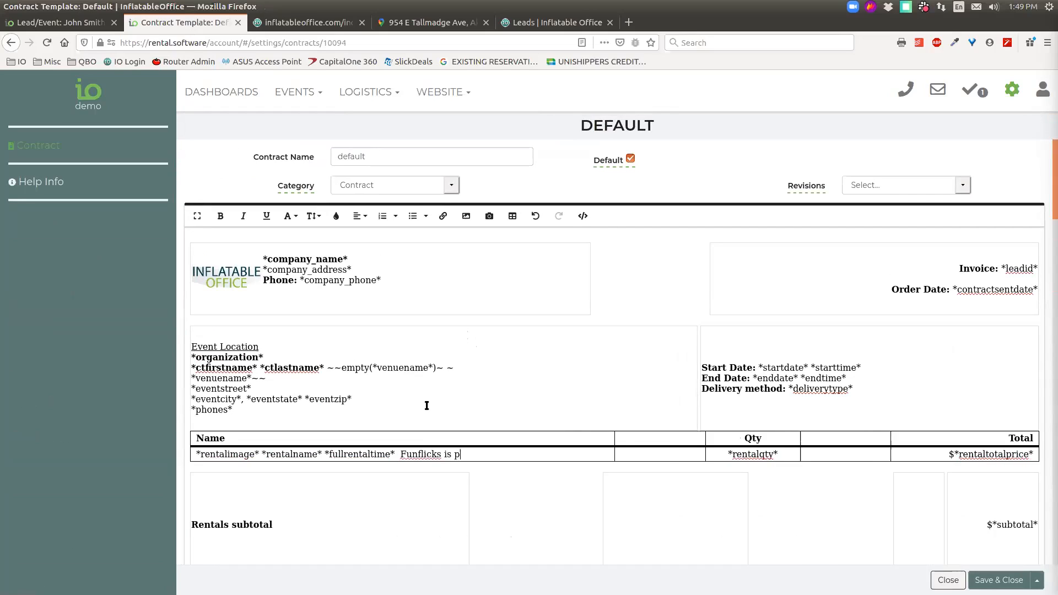
type("robid")
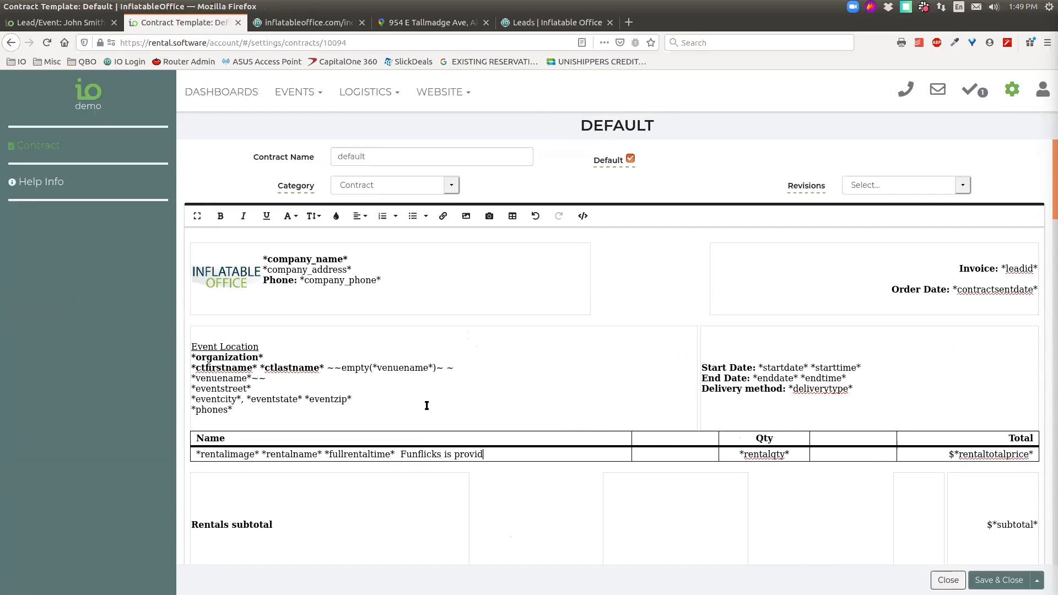
type("ing *")
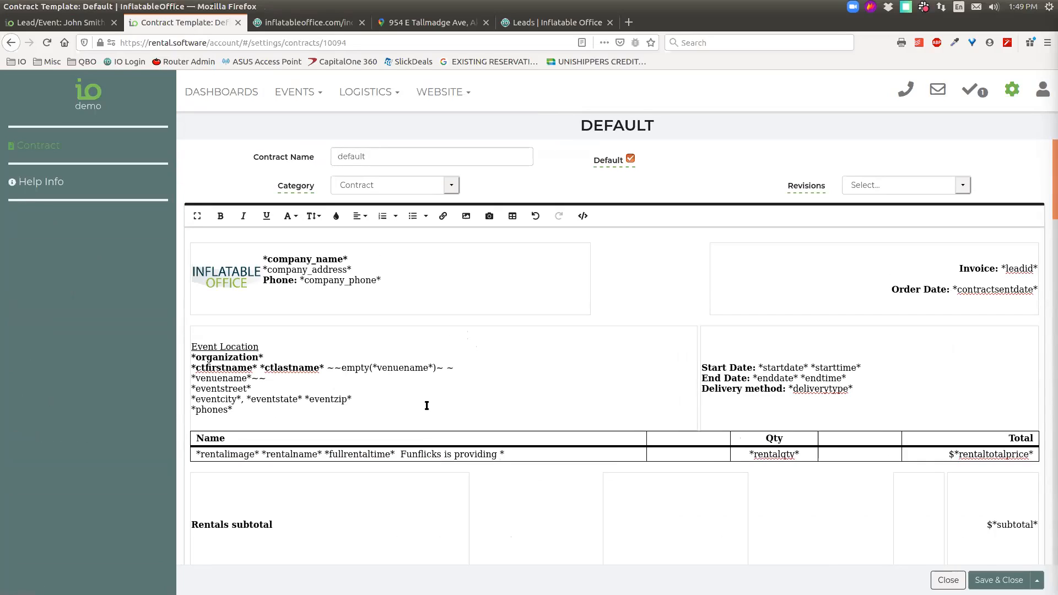
type("rental_notes*")
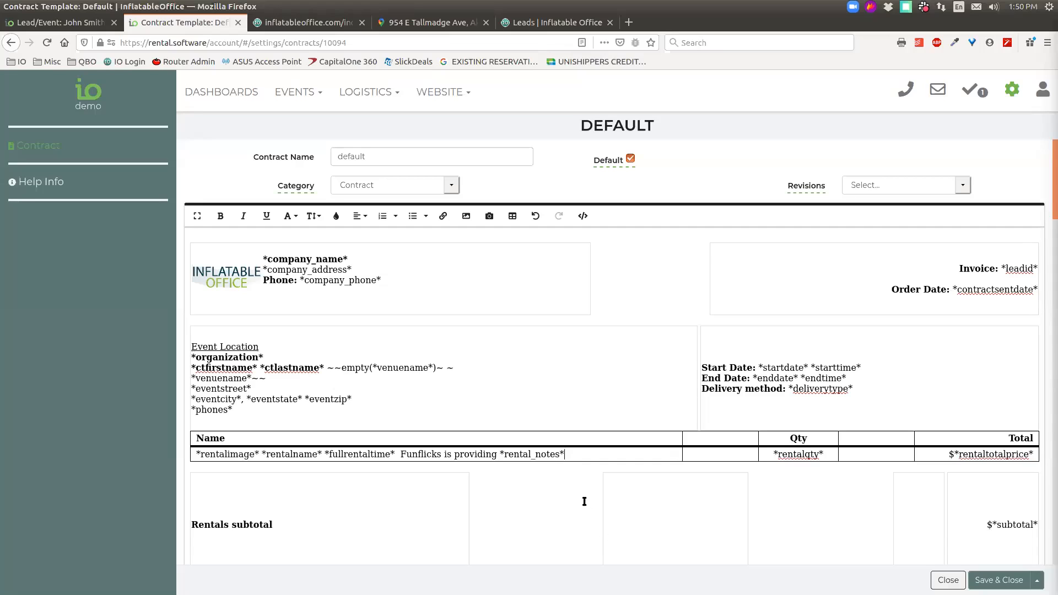
- In the template's HTML source, insert <div style="~~ before *fullrentaltime* on the rental item line
left_click(402, 455)
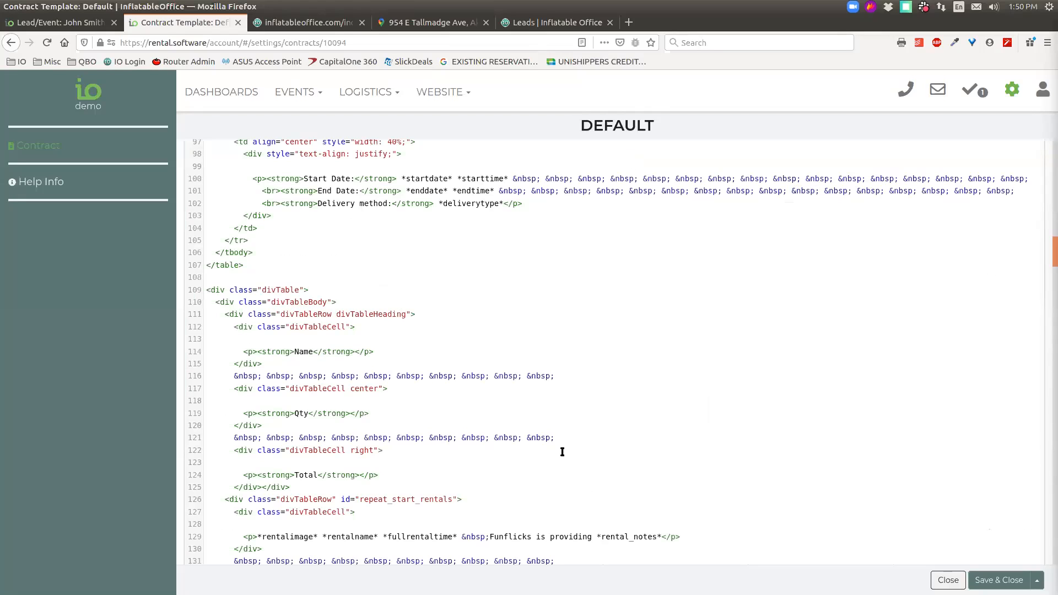
scroll(511, 416, "down", 5)
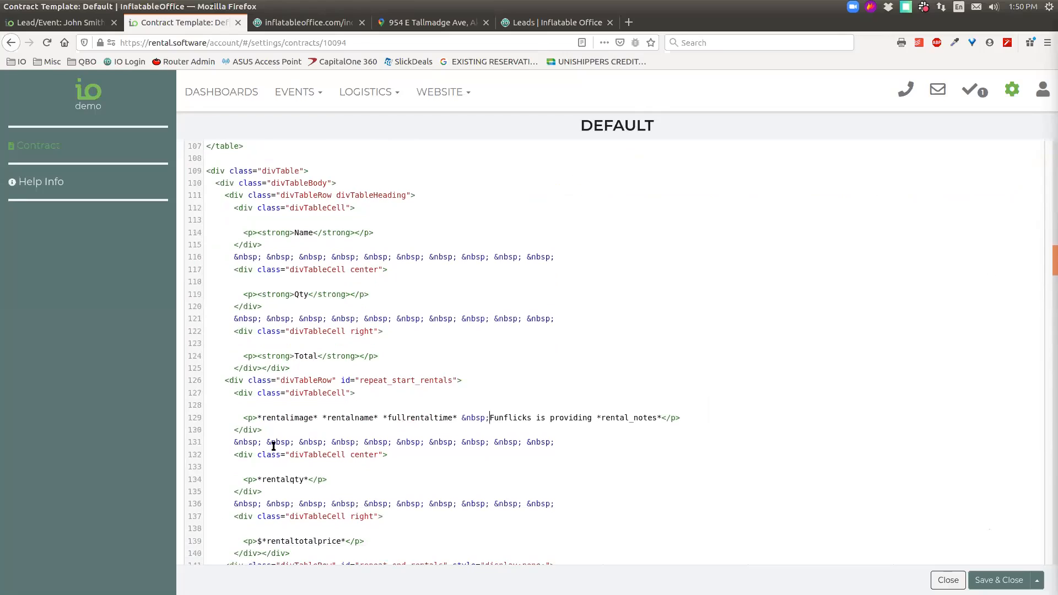
left_click(384, 418)
type("<div ")
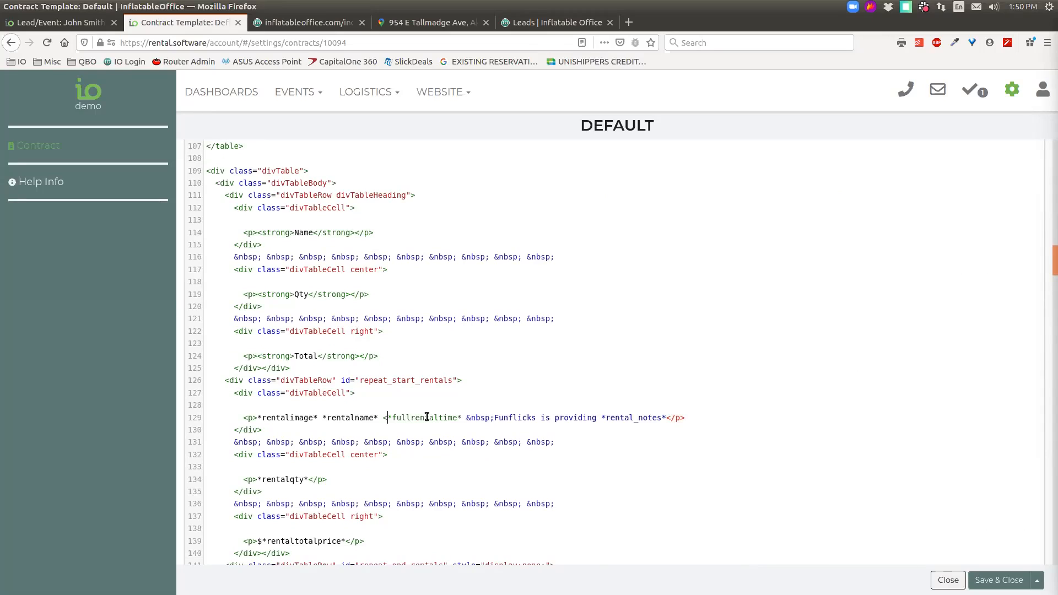
type("style=\"")
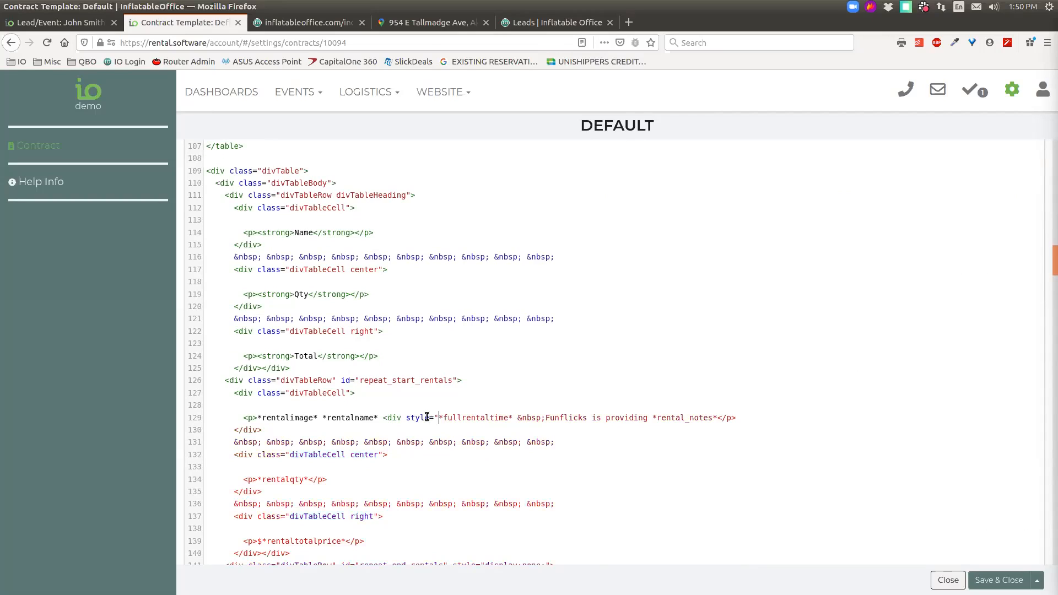
type("~~")
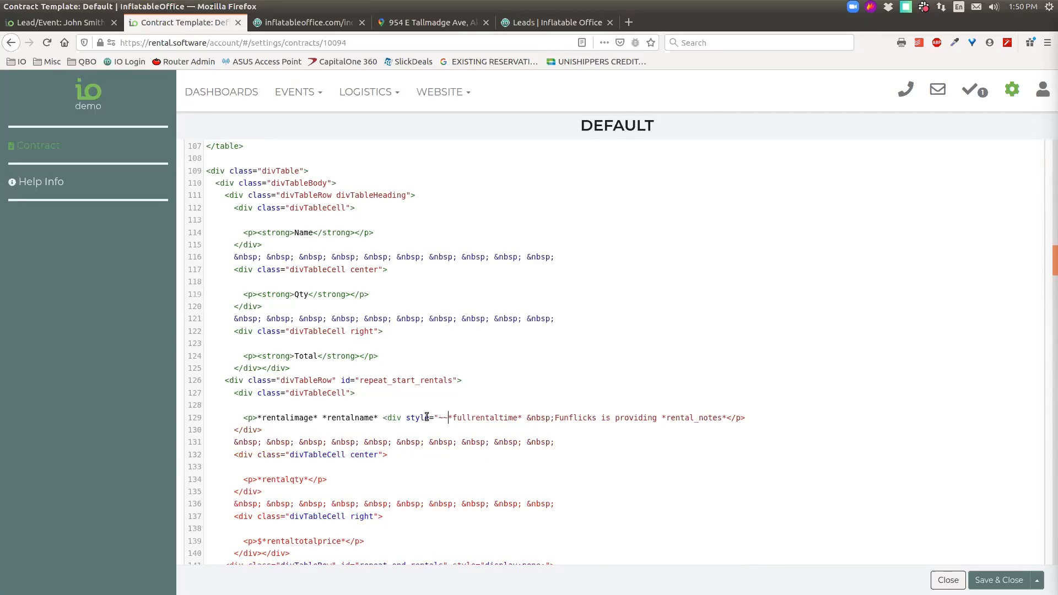
- Extend the new div's style attribute with the condition empty(*rental_notes*~ ~ ahead of *fullrentaltime*
type("empty")
key("BackSpace")
key("BackSpace")
key("BackSpace")
key("BackSpace")
type("mpty(")
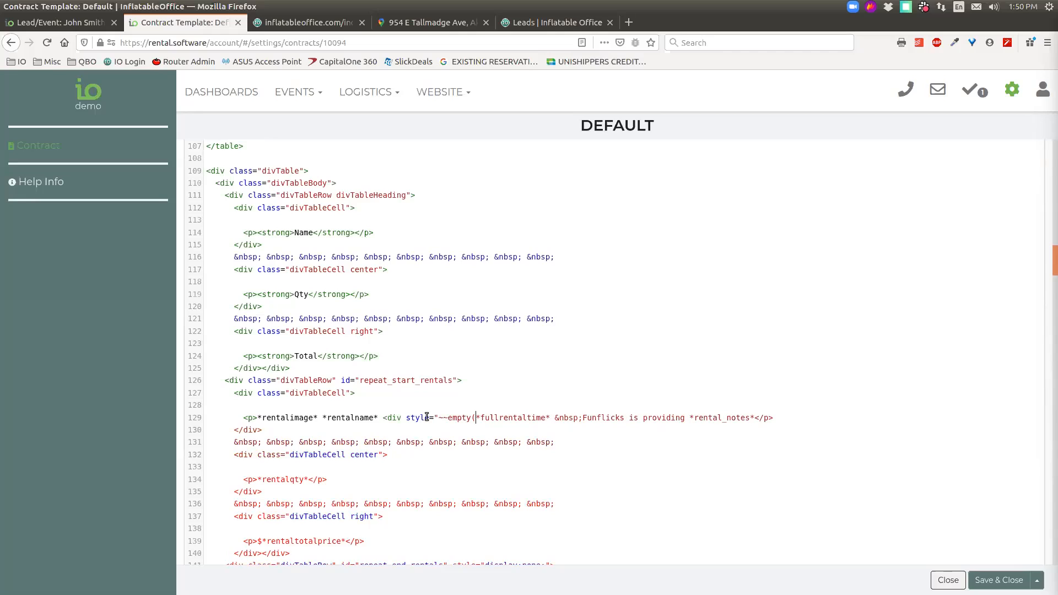
type("*rental_note")
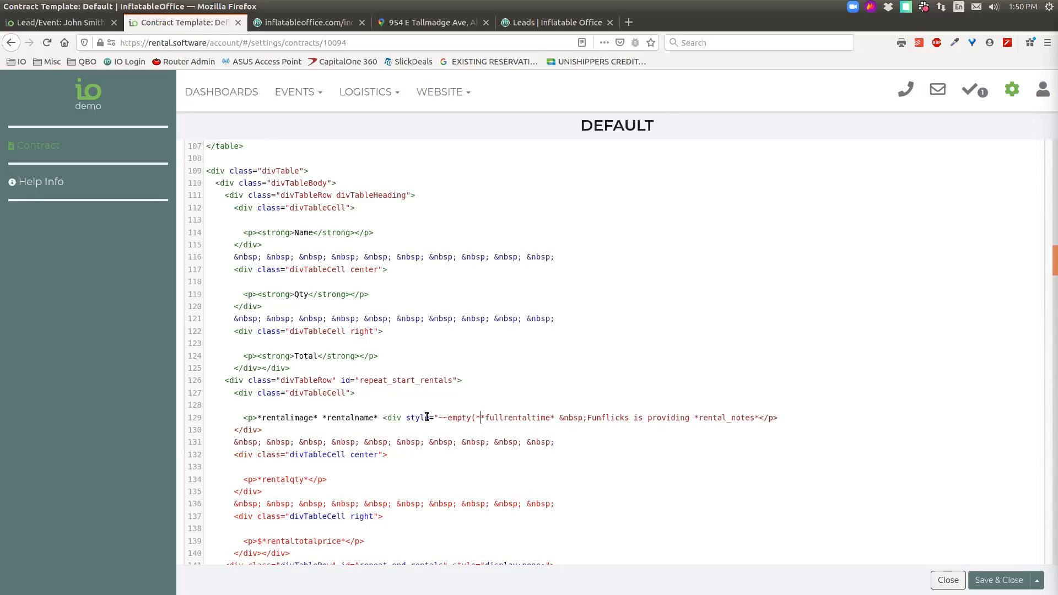
type("s*")
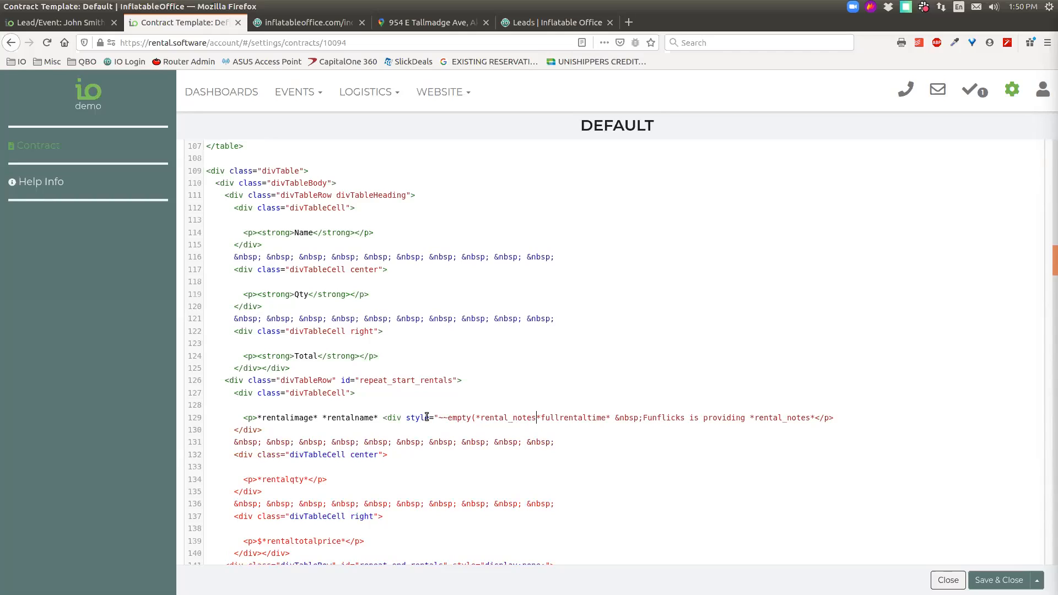
type("~ *")
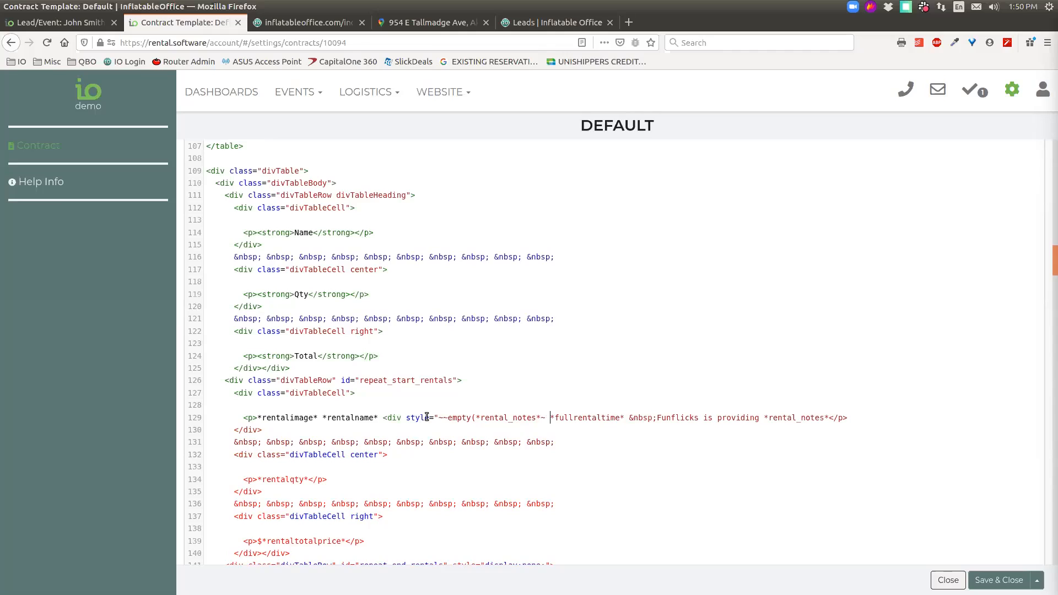
type("~")
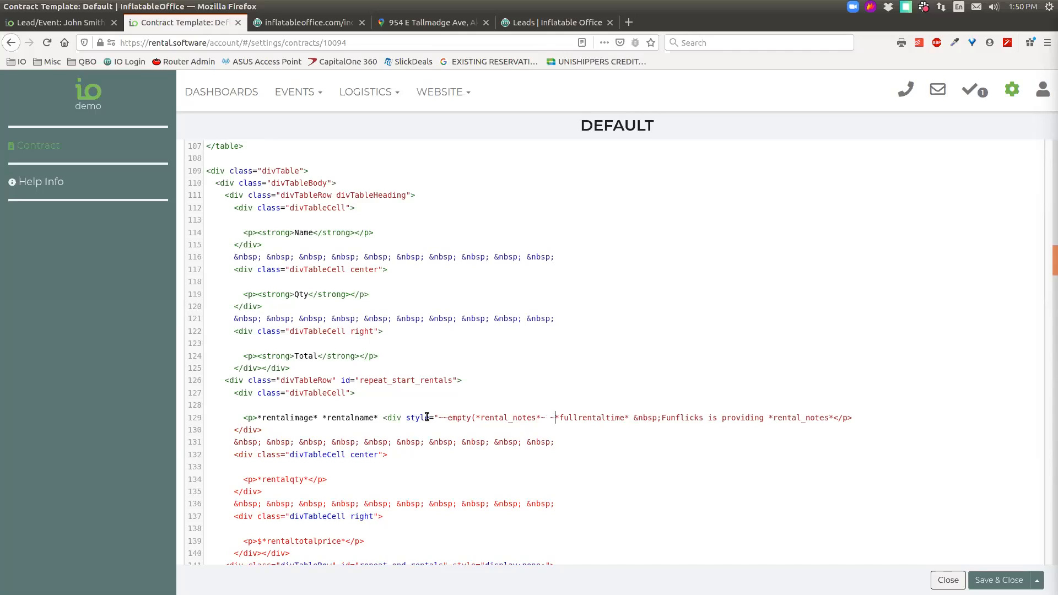
- Try to end the conditional expression on the rental item line with ~~ and return to the formatted view
left_click(830, 419)
left_click_drag(555, 418, 628, 419)
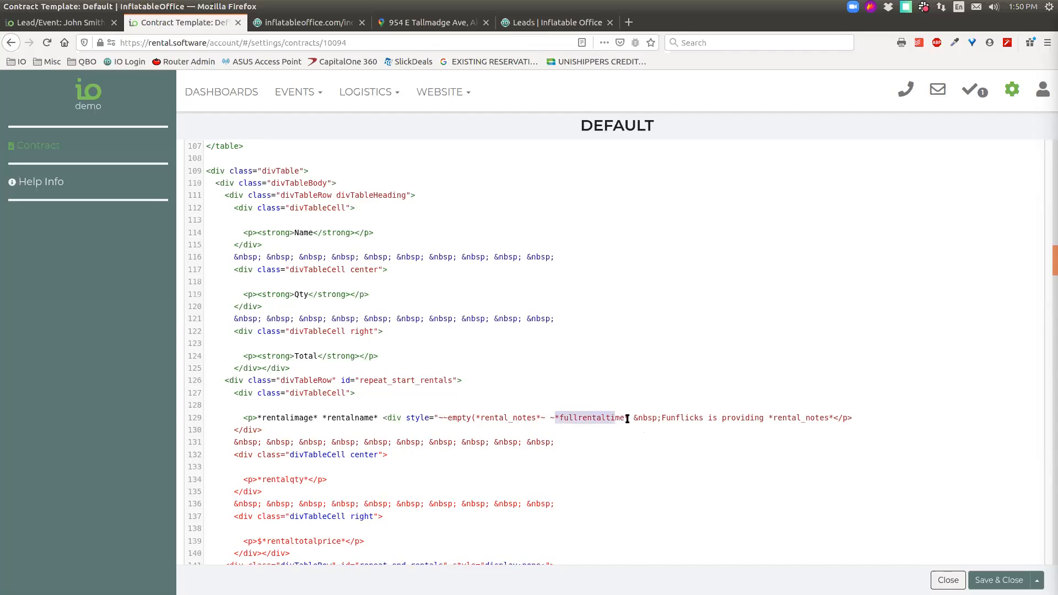
left_click(638, 419)
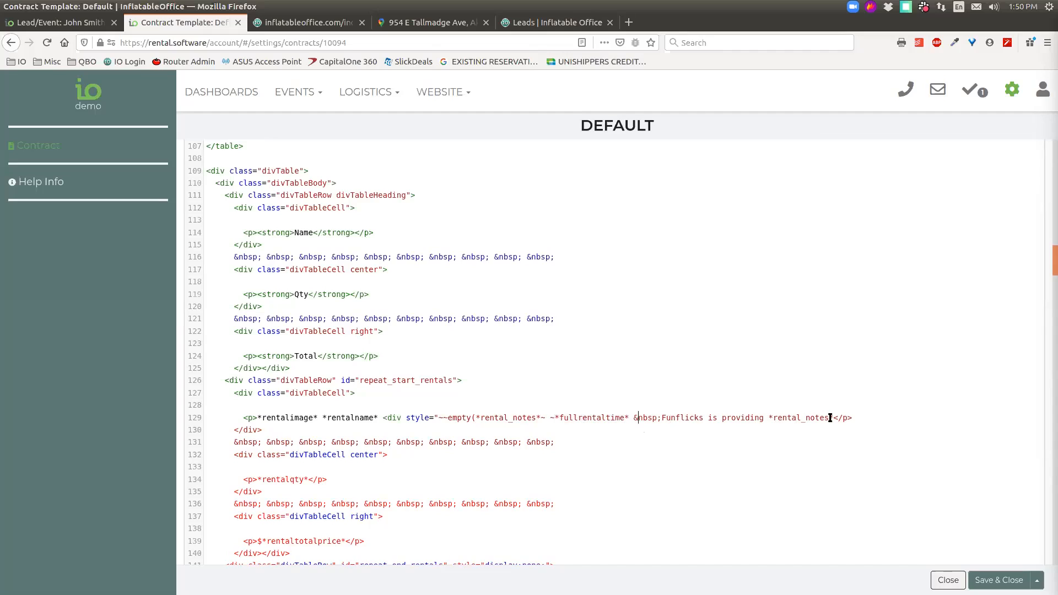
type("~~")
scroll(685, 274, "up", 10)
scroll(684, 272, "up", 10)
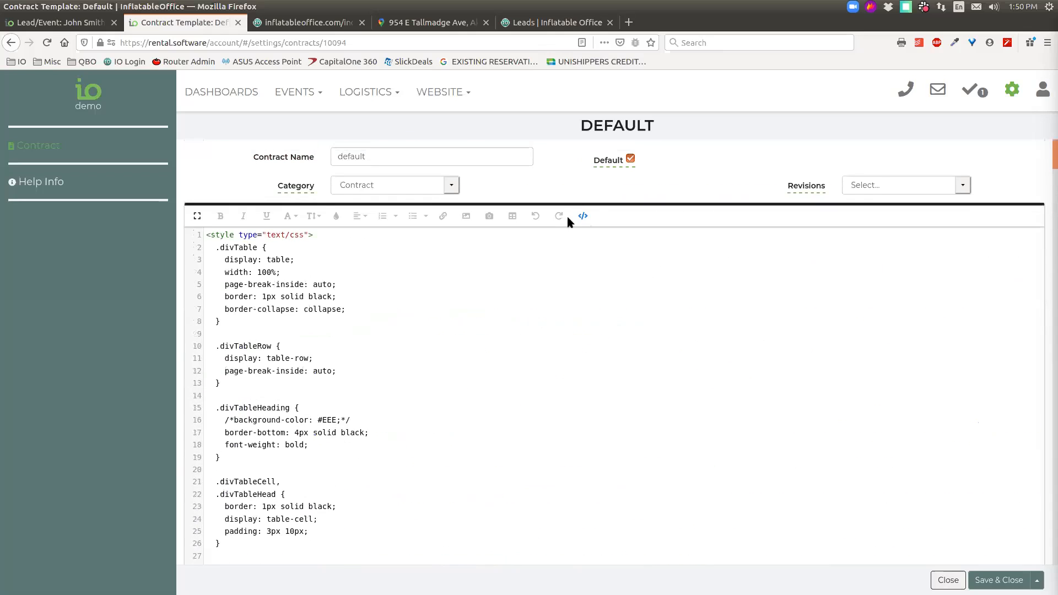
left_click(583, 215)
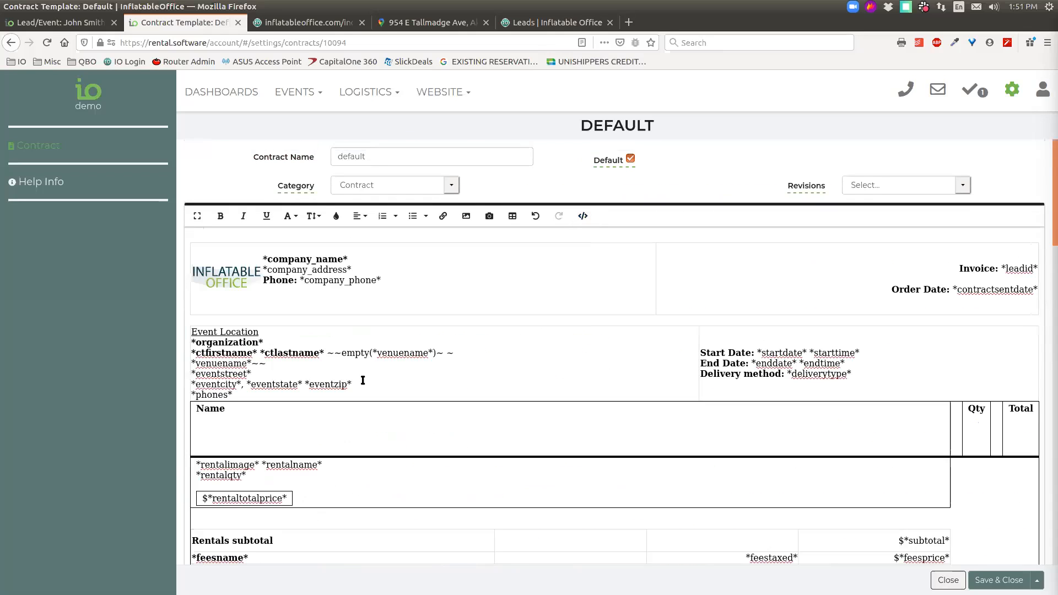
- Examine the rental item row in both the formatted view and the HTML source, and close the template without saving
scroll(326, 410, "down", 2)
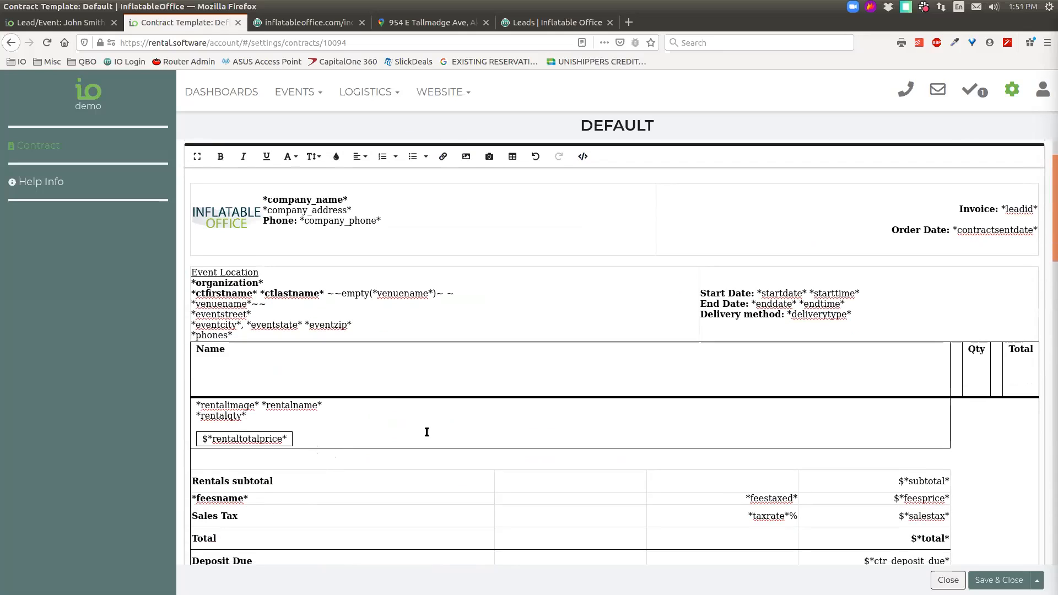
scroll(427, 432, "down", 1)
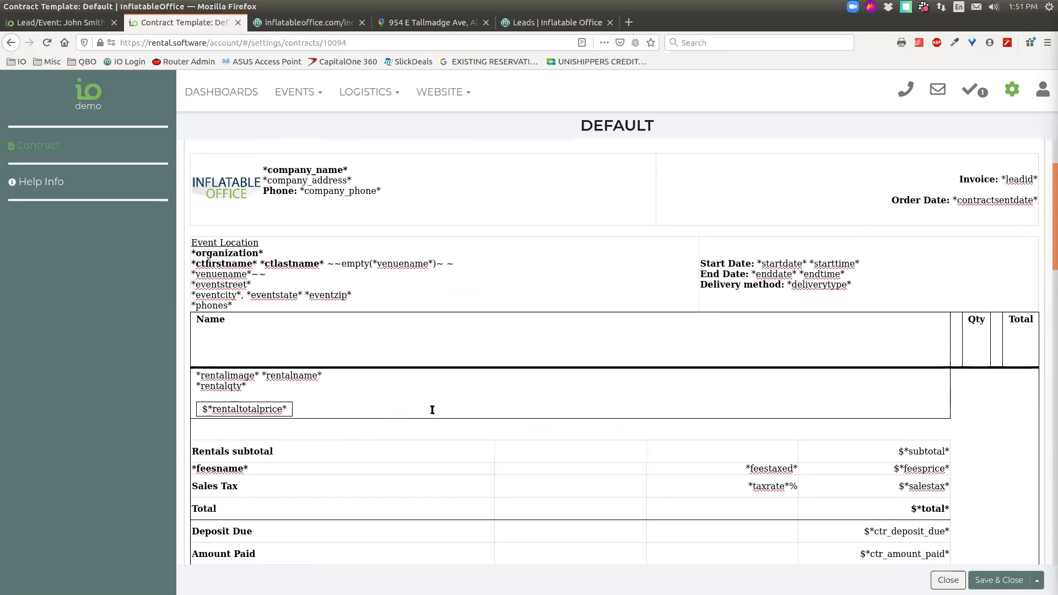
left_click(276, 390)
scroll(689, 307, "up", 1)
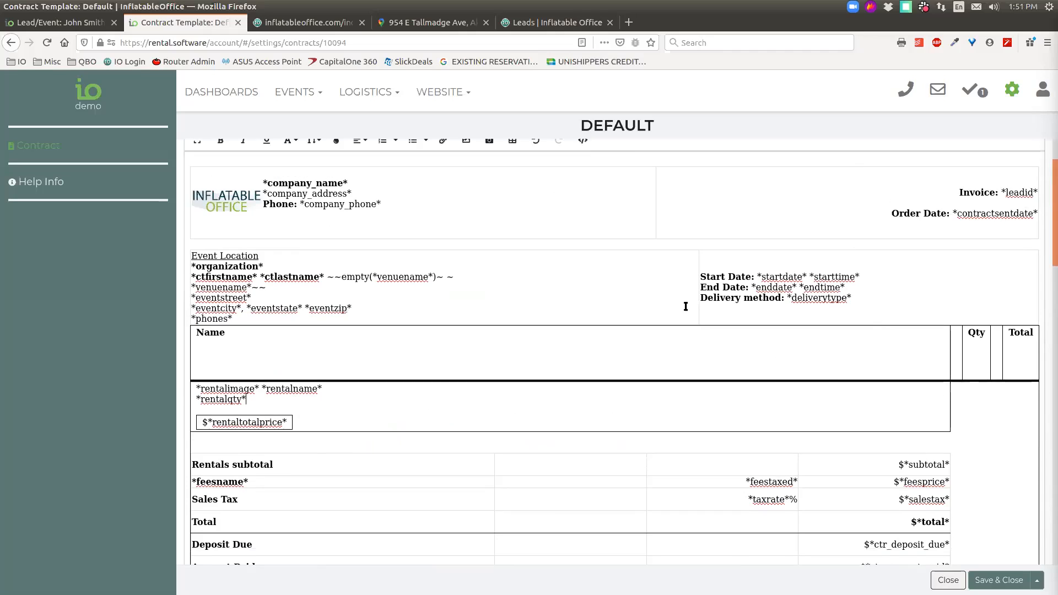
scroll(685, 306, "up", 2)
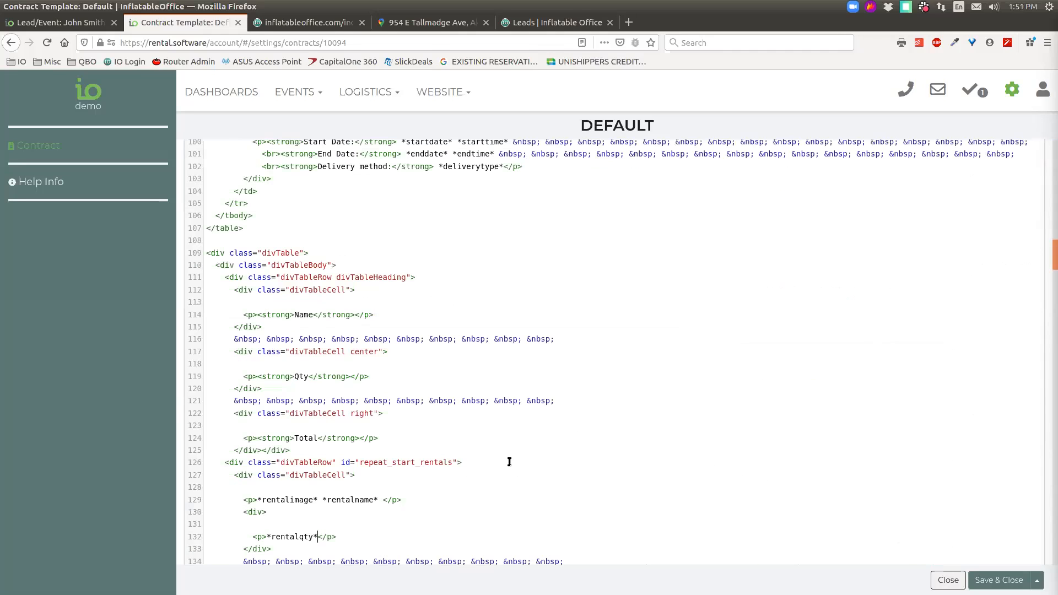
scroll(470, 469, "down", 4)
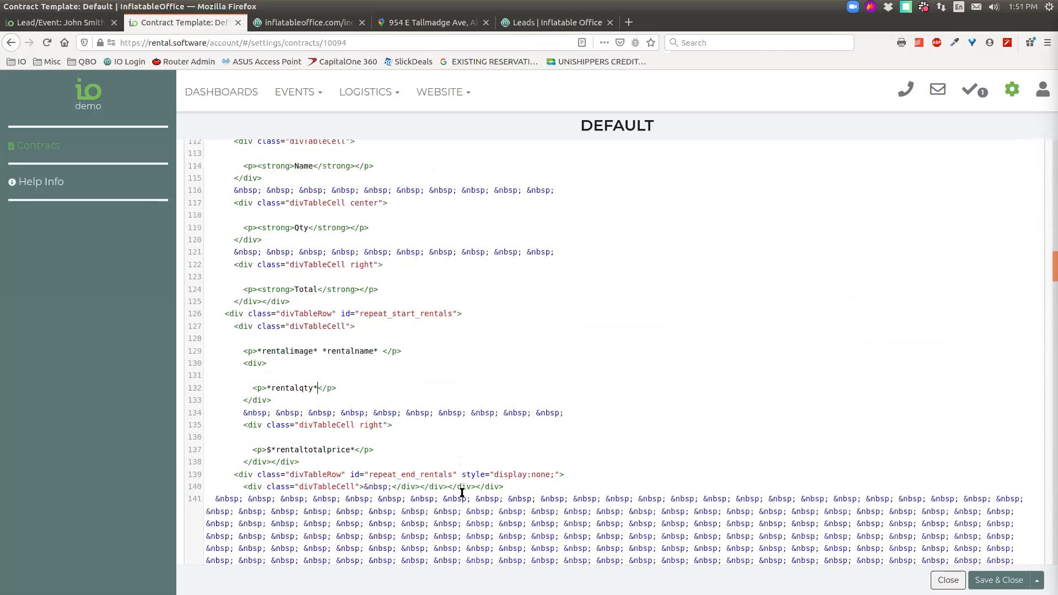
scroll(473, 378, "up", 2)
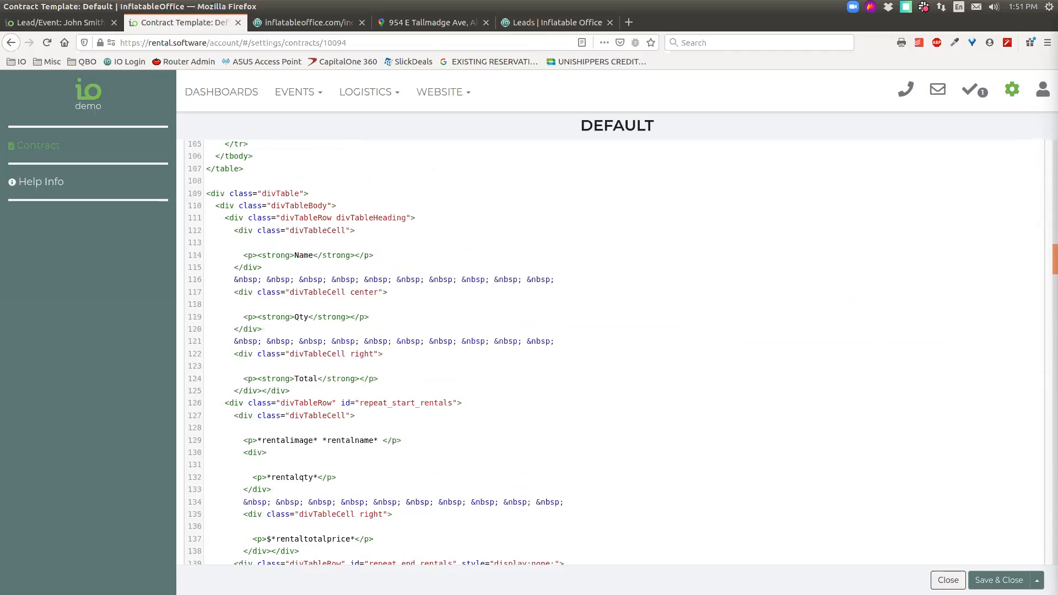
left_click(948, 580)
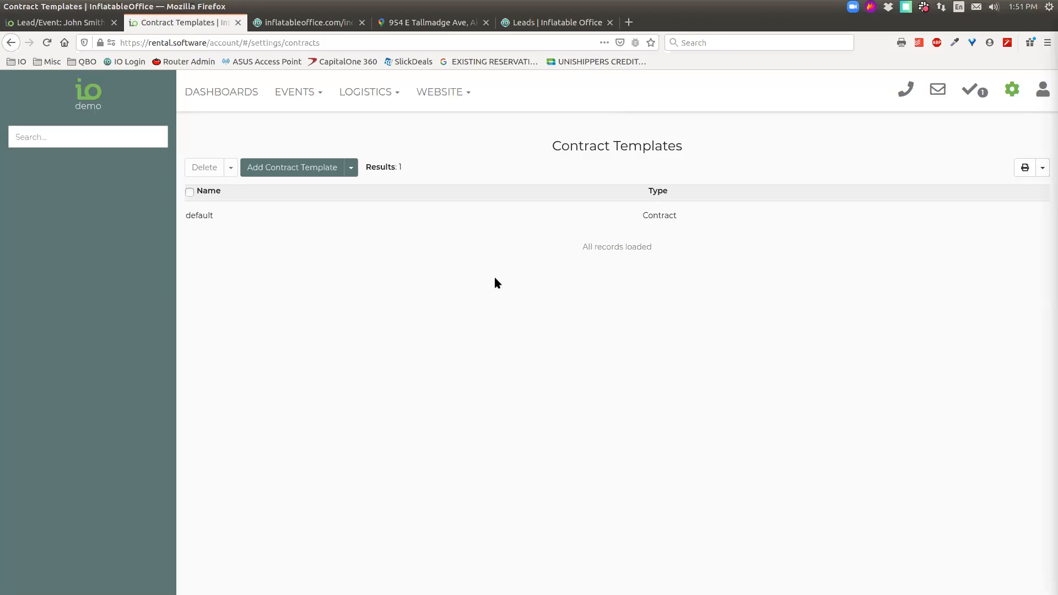
- Open the default contract template and add *rental_notes* after *fullrentaltime* in the rental item row
left_click(326, 221)
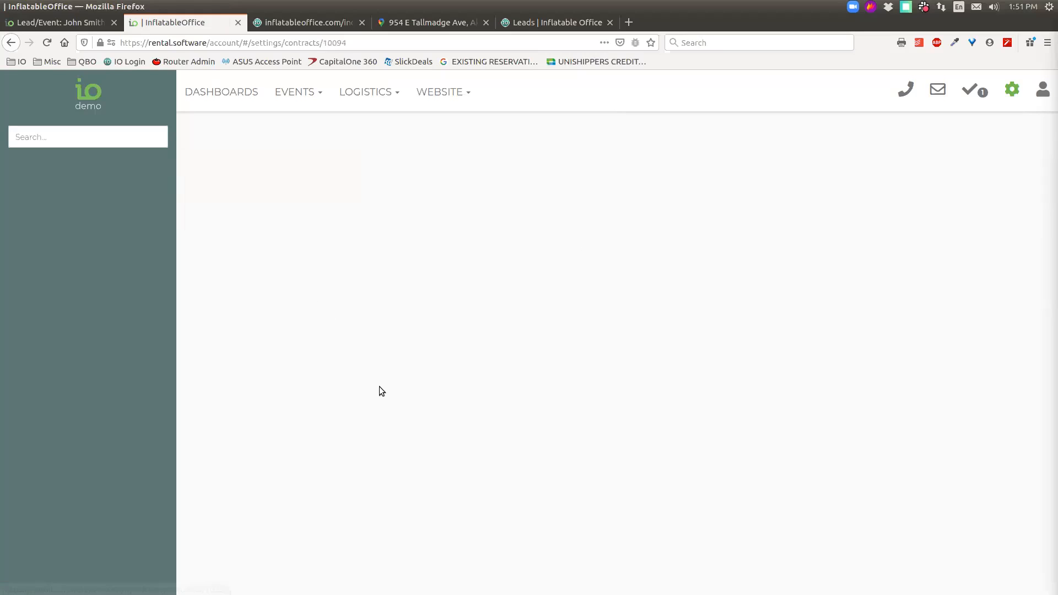
left_click(418, 403)
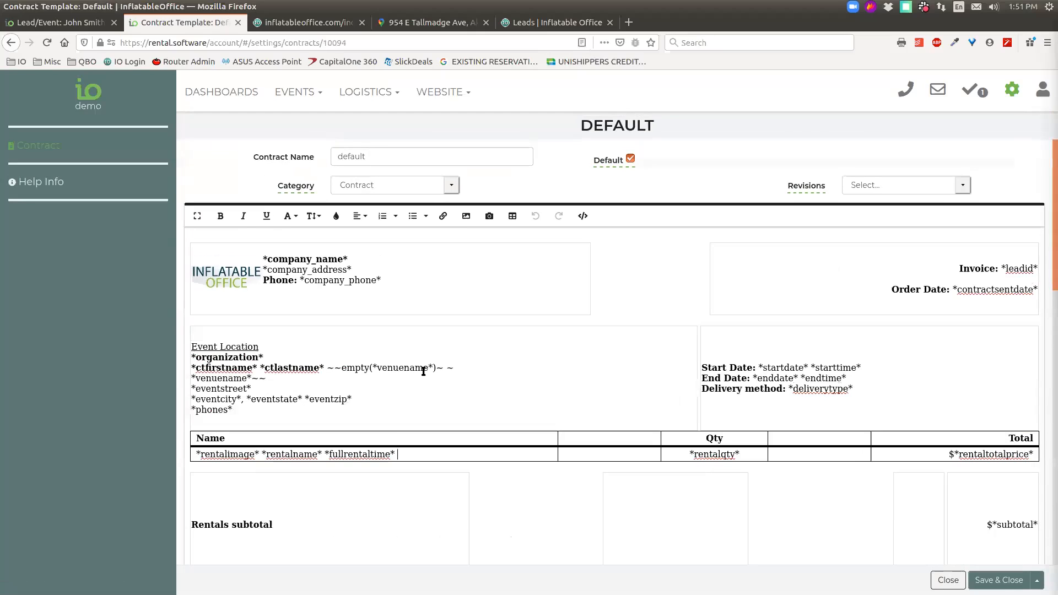
type("*")
type("rent")
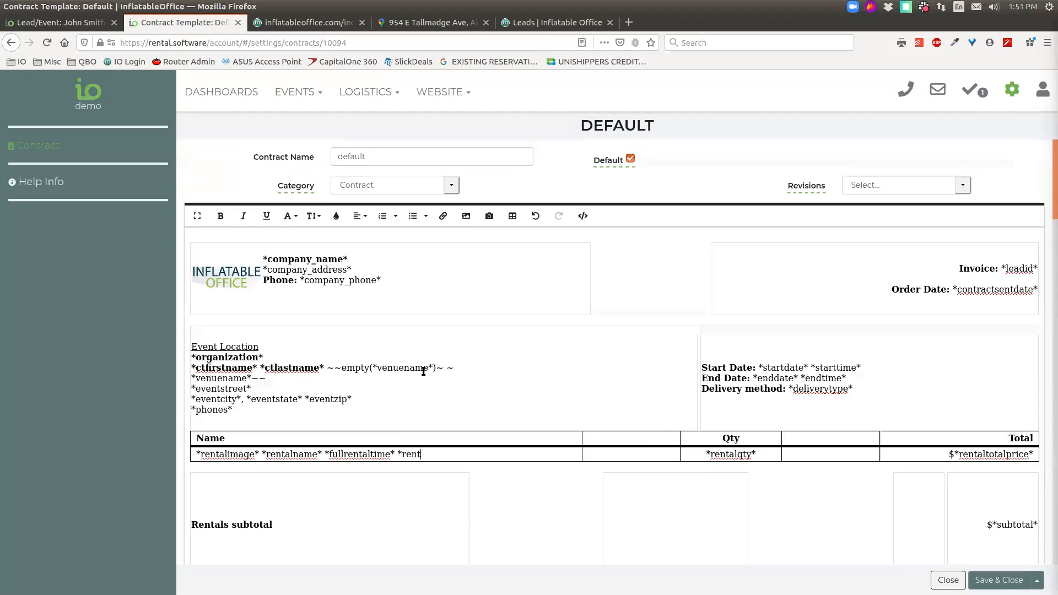
type("al_notes*")
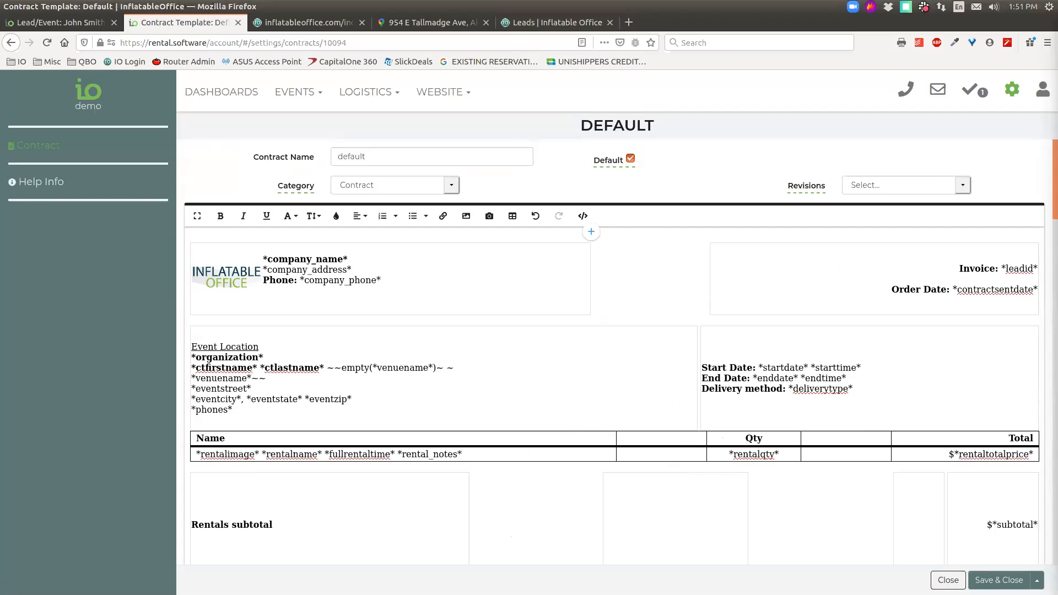
- Insert the wording "Funflicks is proving licensing for" directly before *rental_notes* in the rental item row
left_click(399, 455)
type("Fun")
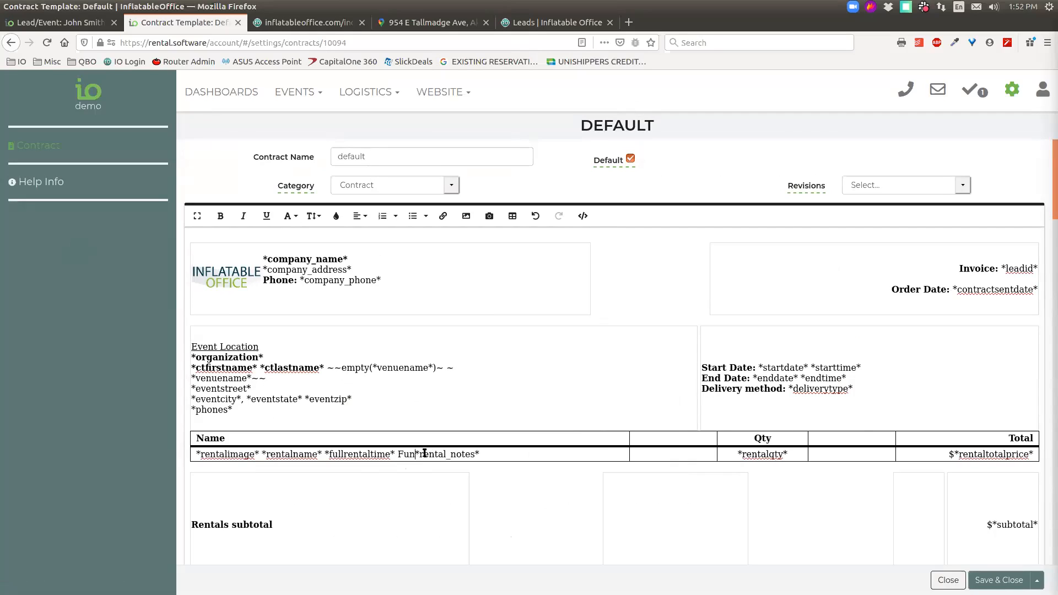
type("flicks is pro")
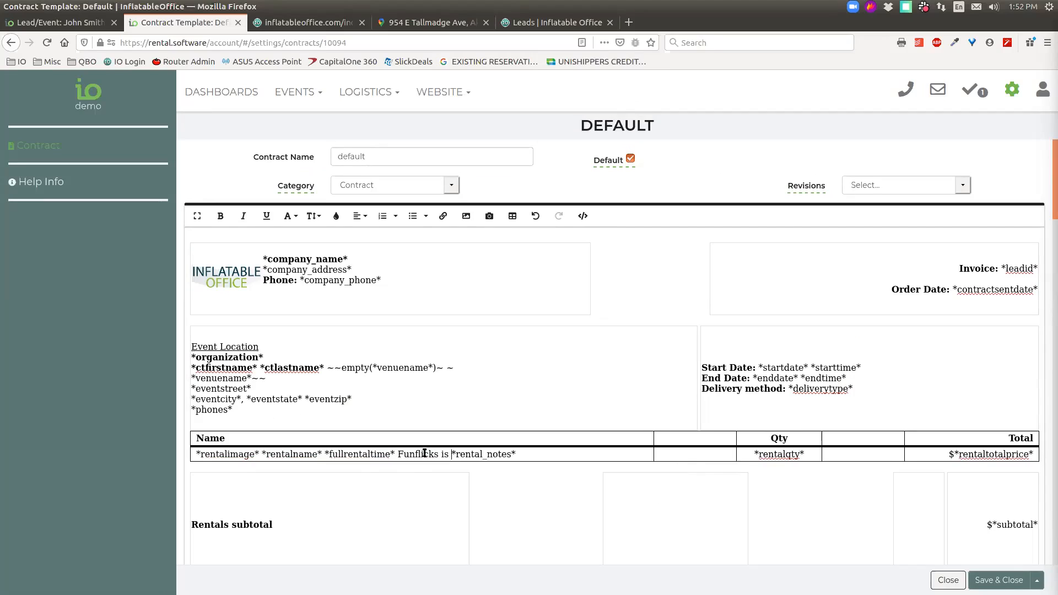
type("ving licen")
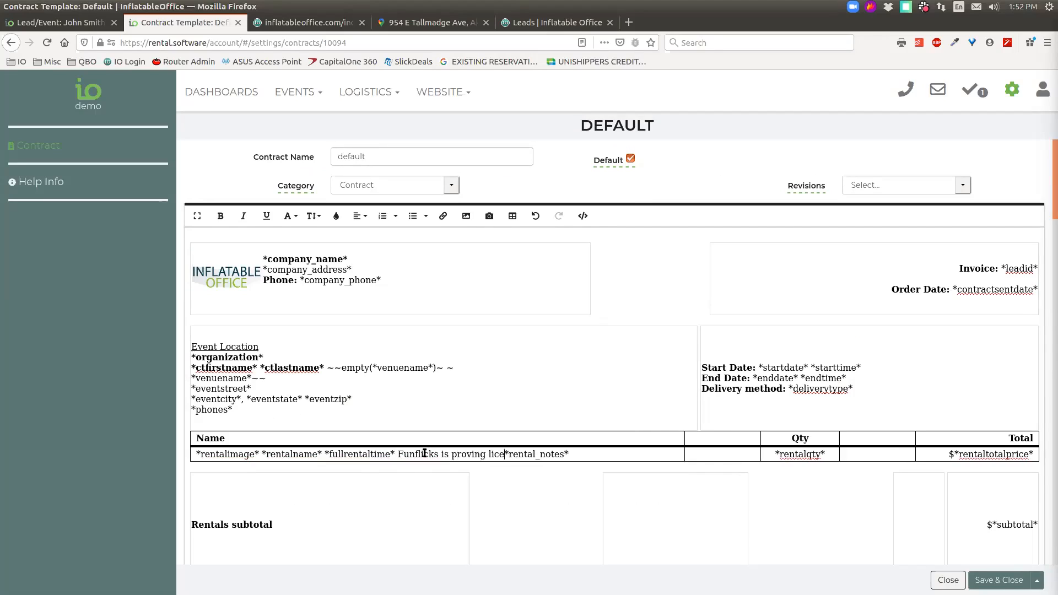
type("sing for")
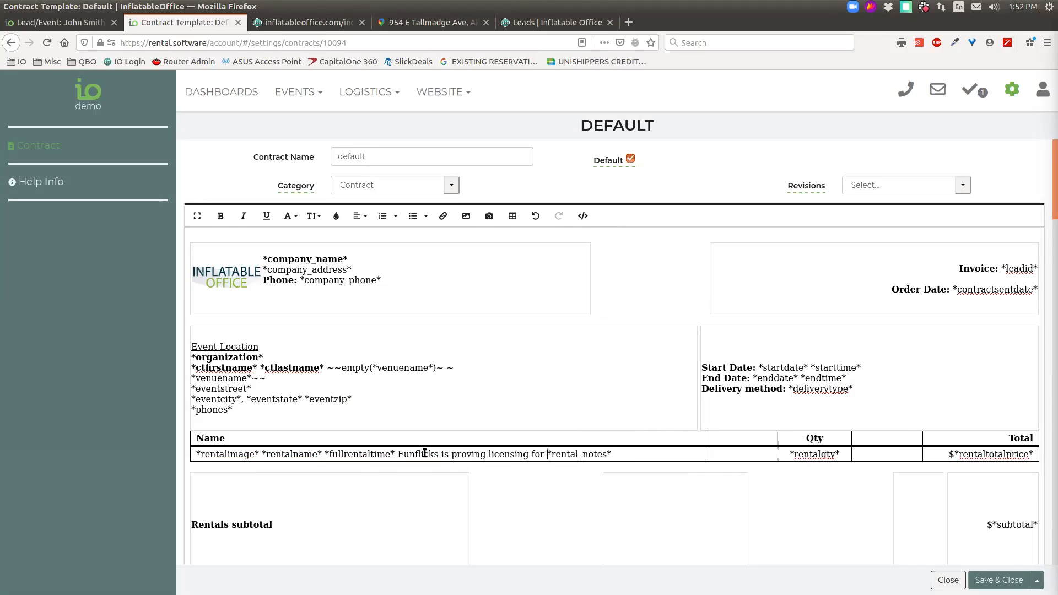
- Highlight the licensing sentence and its *rental_notes* variable for review, and close the contract template without saving
left_click_drag(398, 453, 548, 455)
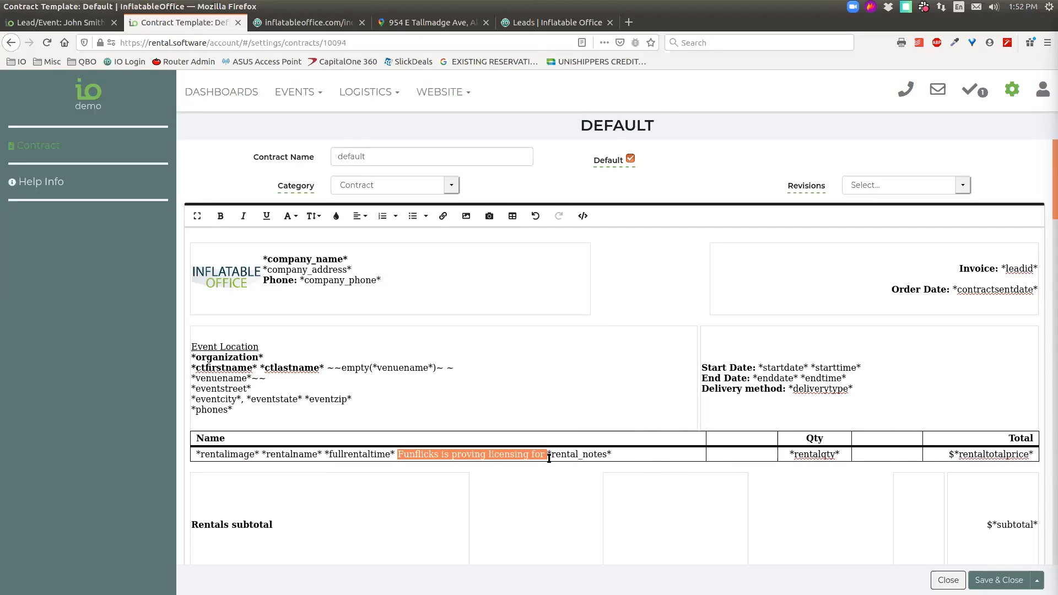
left_click(555, 456)
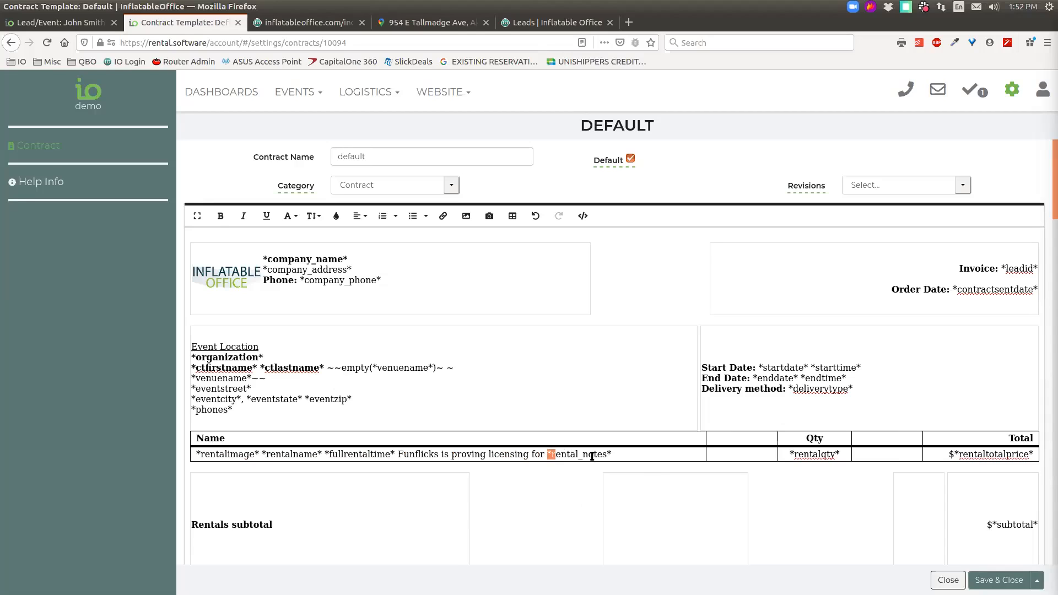
left_click_drag(610, 454, 541, 454)
left_click_drag(398, 454, 626, 456)
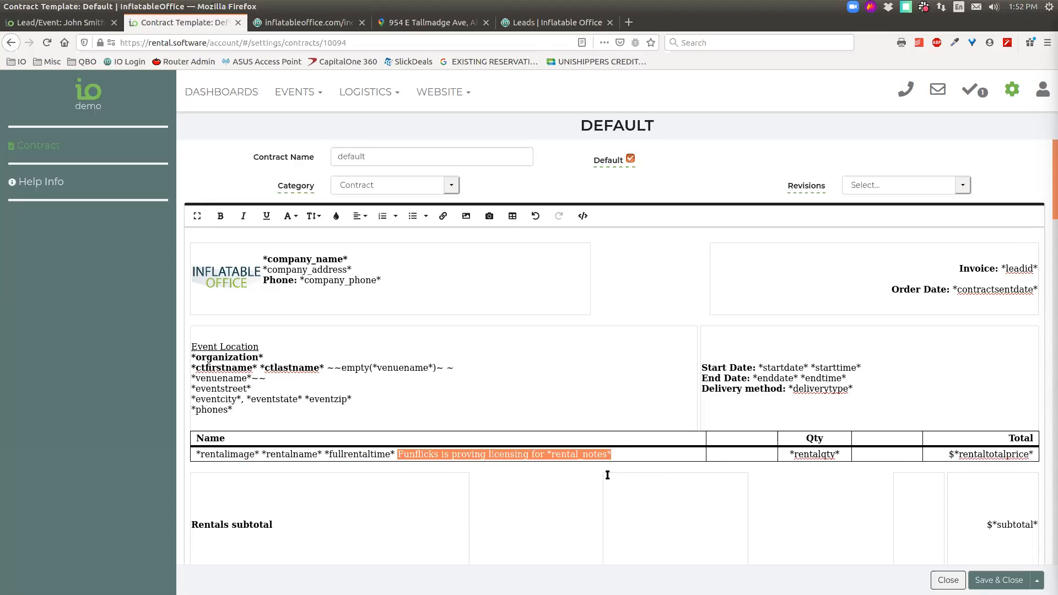
left_click(624, 455)
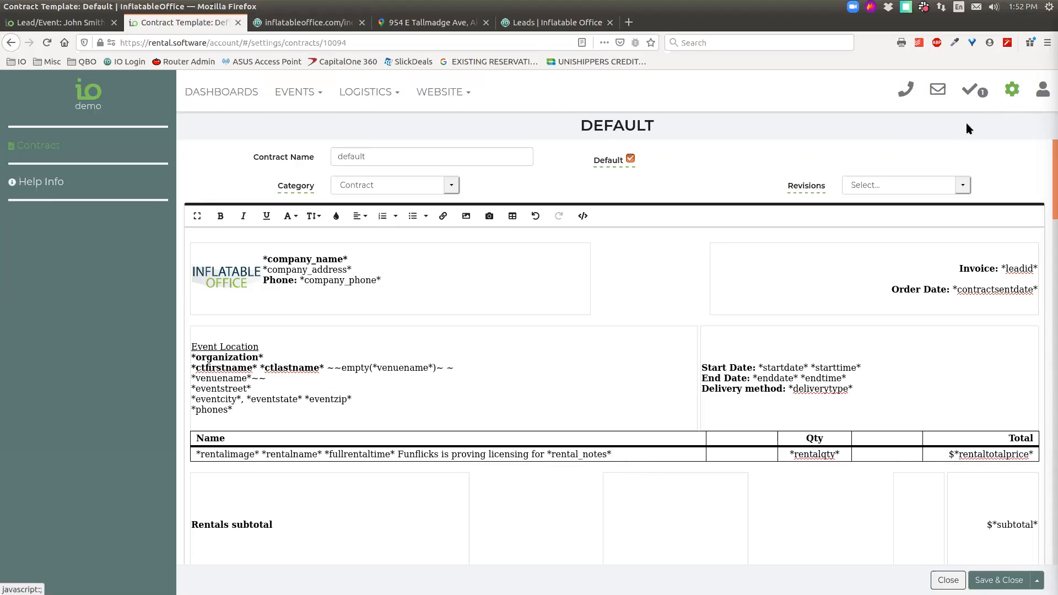
left_click(1011, 91)
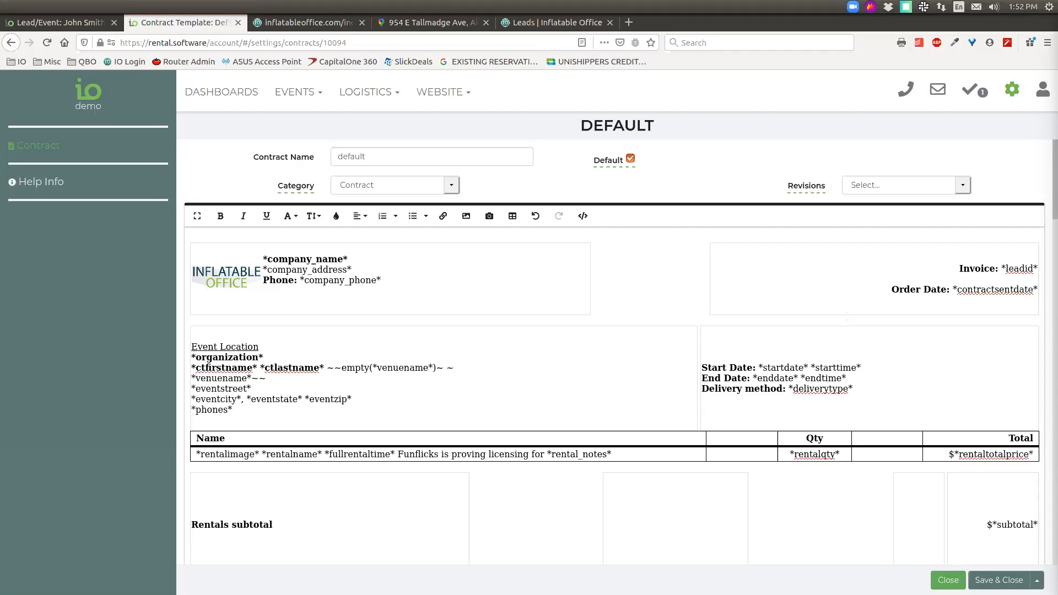
left_click(948, 580)
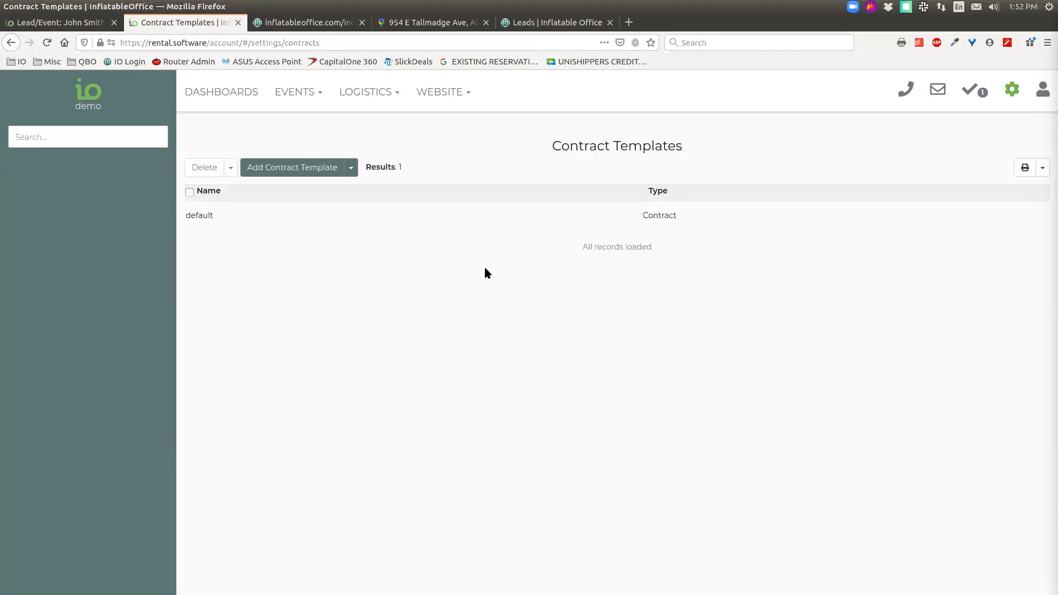
- Return to the open lead, dismiss its saved notice and close the lead to the Leads/Events list
left_click(56, 22)
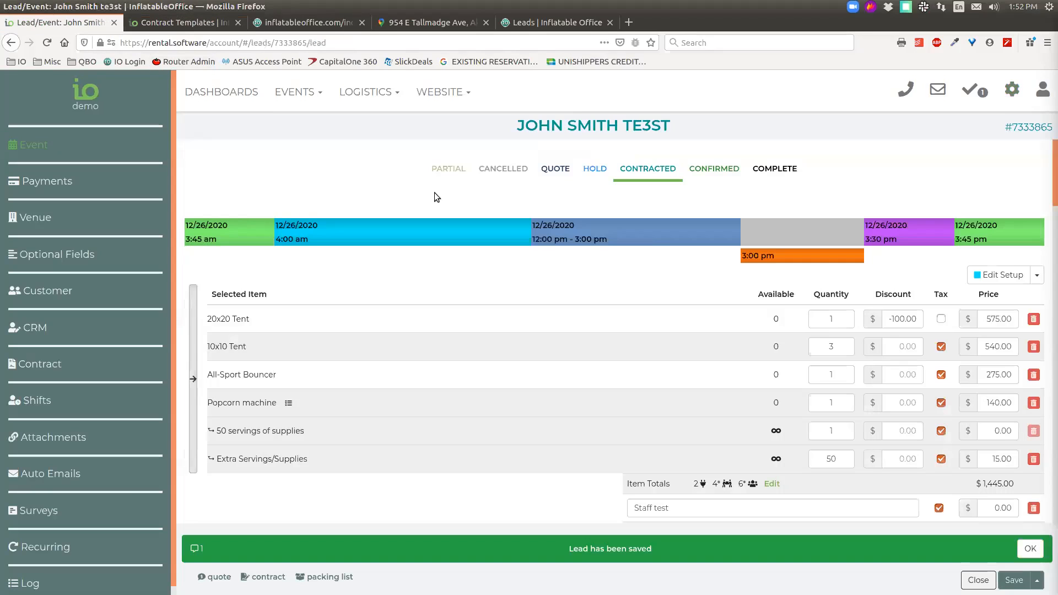
left_click(1030, 549)
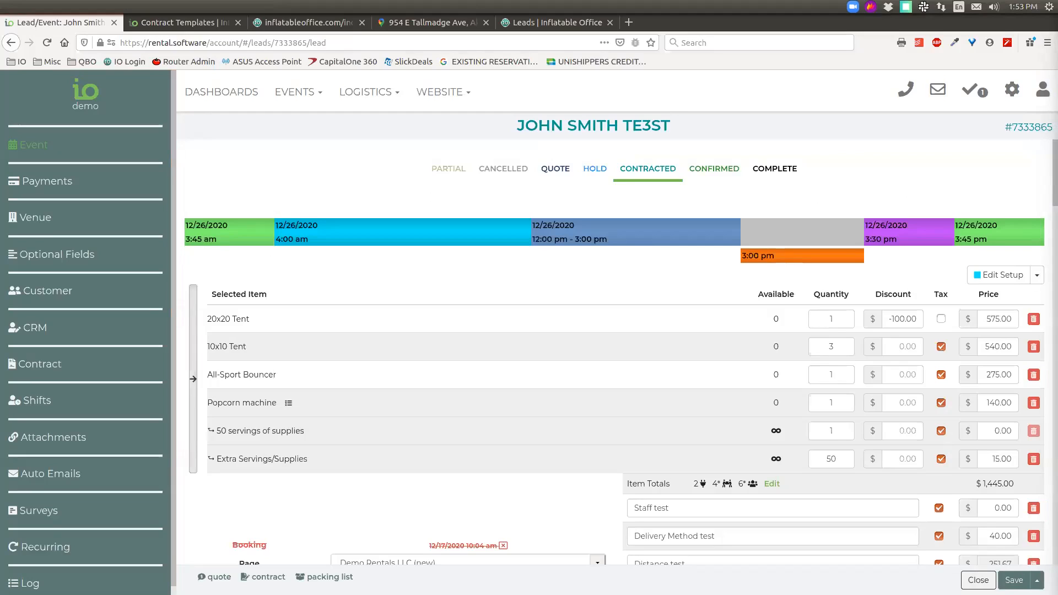
left_click(976, 580)
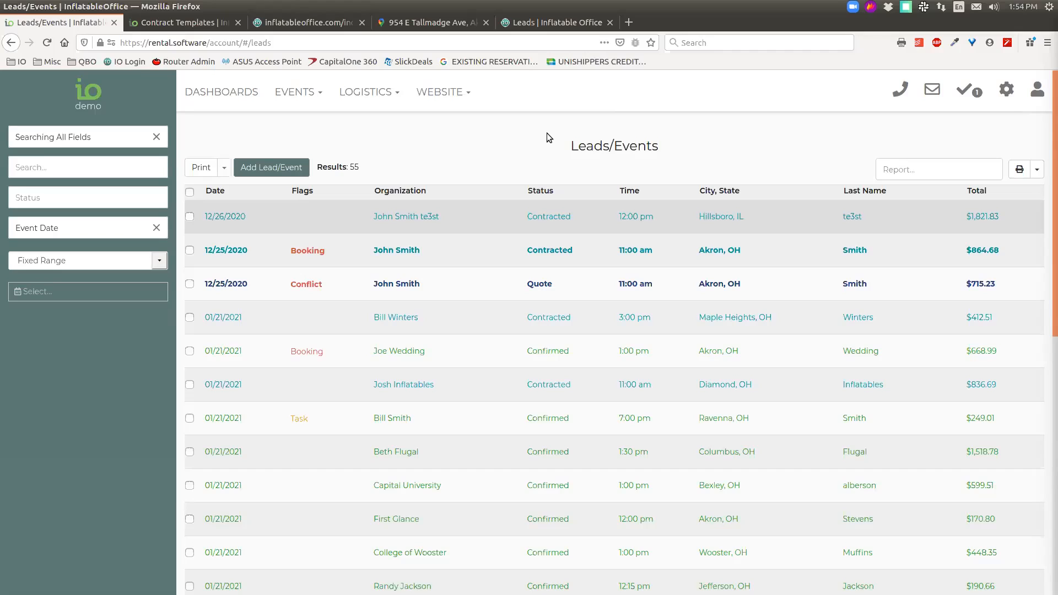
- Reopen the default contract template to view its list of dated revisions, save and close it, and return to the Leads/Events list
key("ctrl+Tab")
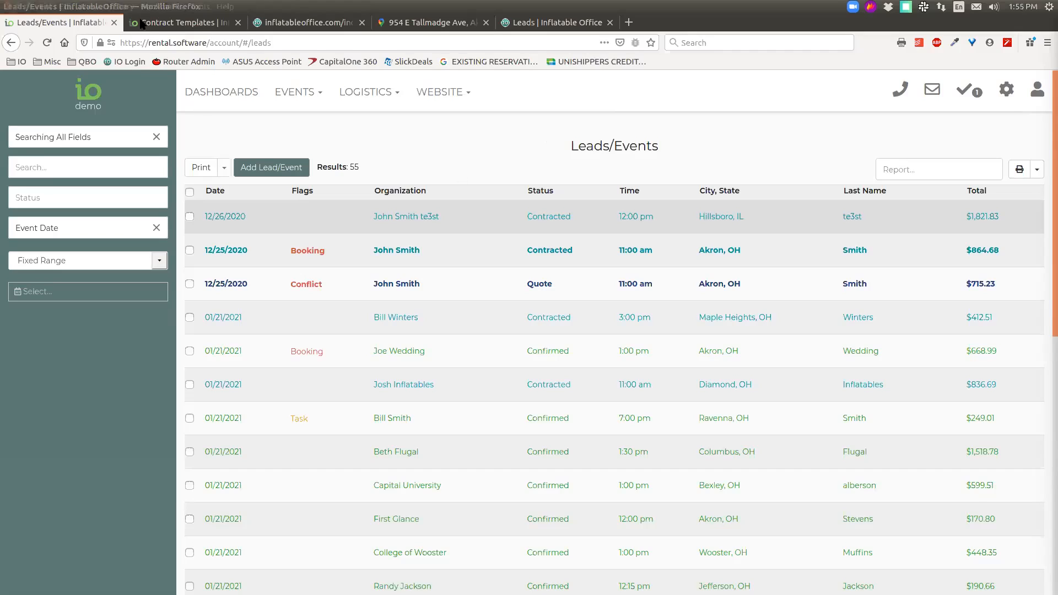
left_click(318, 219)
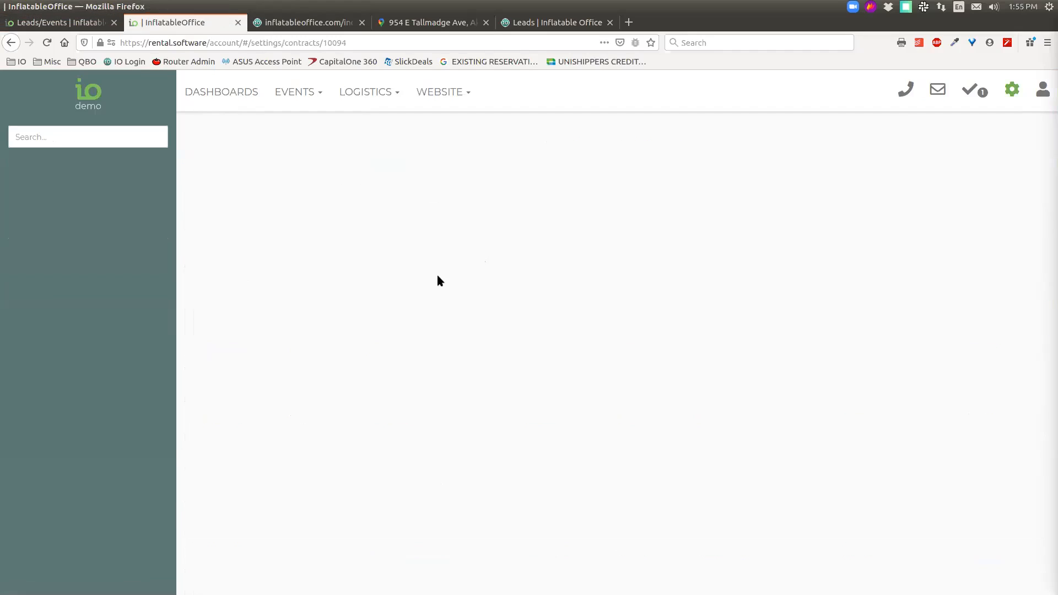
left_click(902, 186)
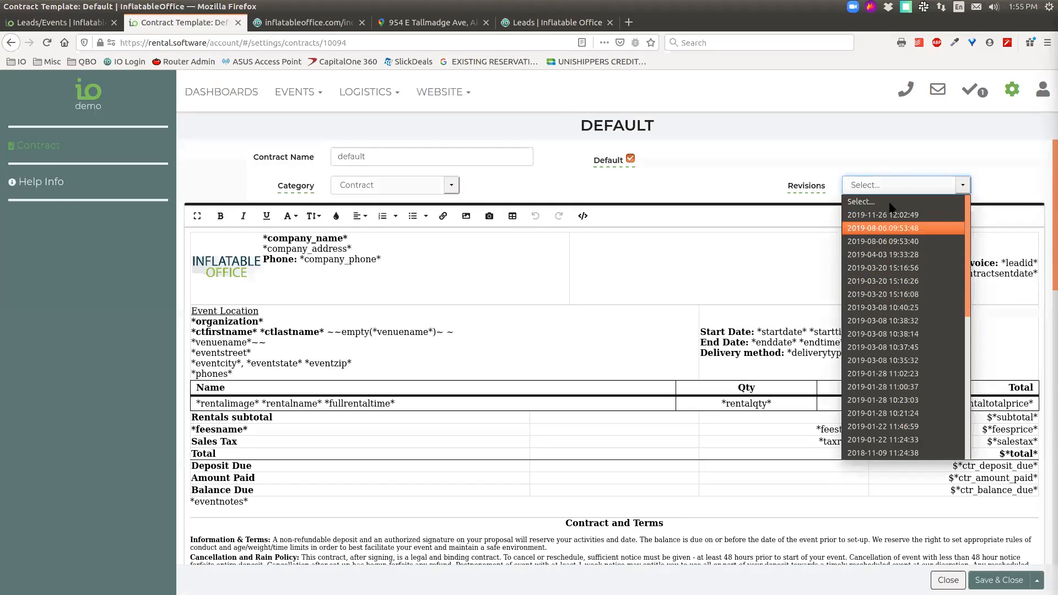
left_click(881, 150)
left_click(999, 580)
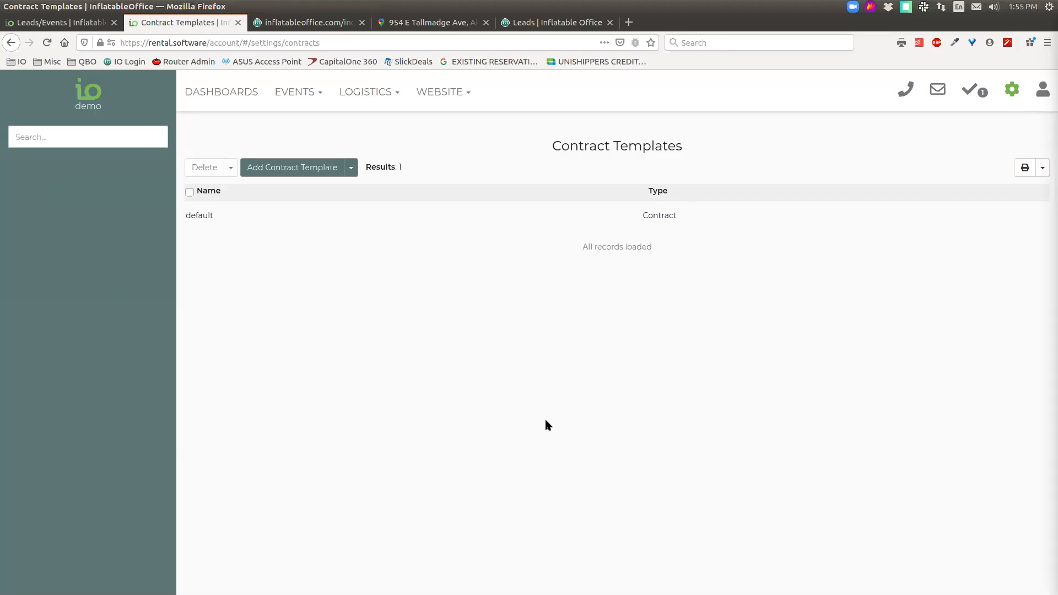
left_click(63, 23)
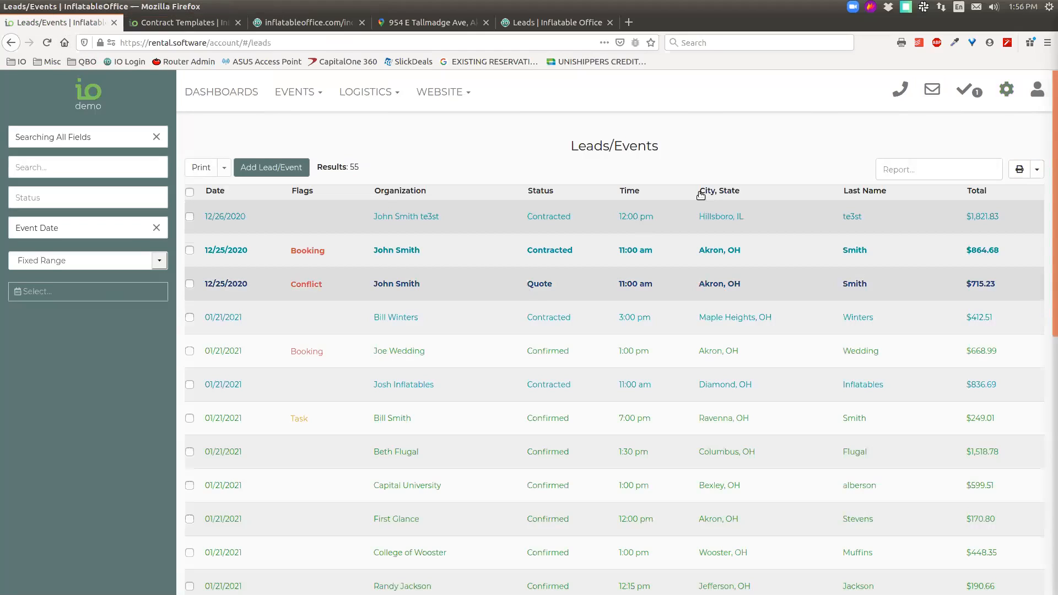